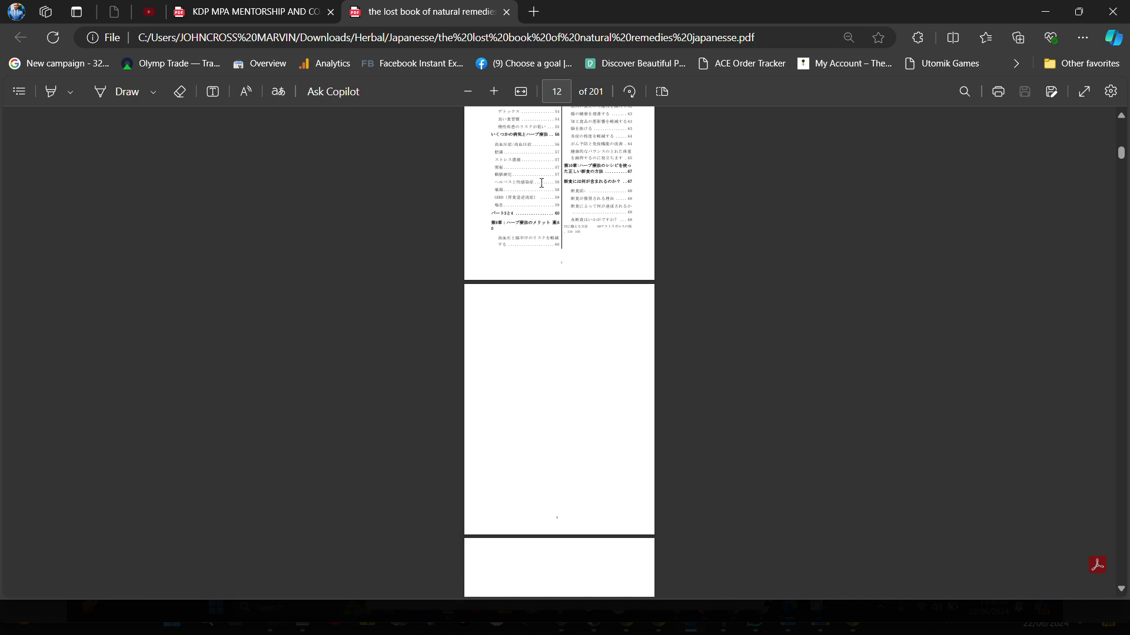
# - Switch to Canva in the Chrome browser and open the EBOOK COVER design from the recent designs
pyautogui.moveTo(658, 618)
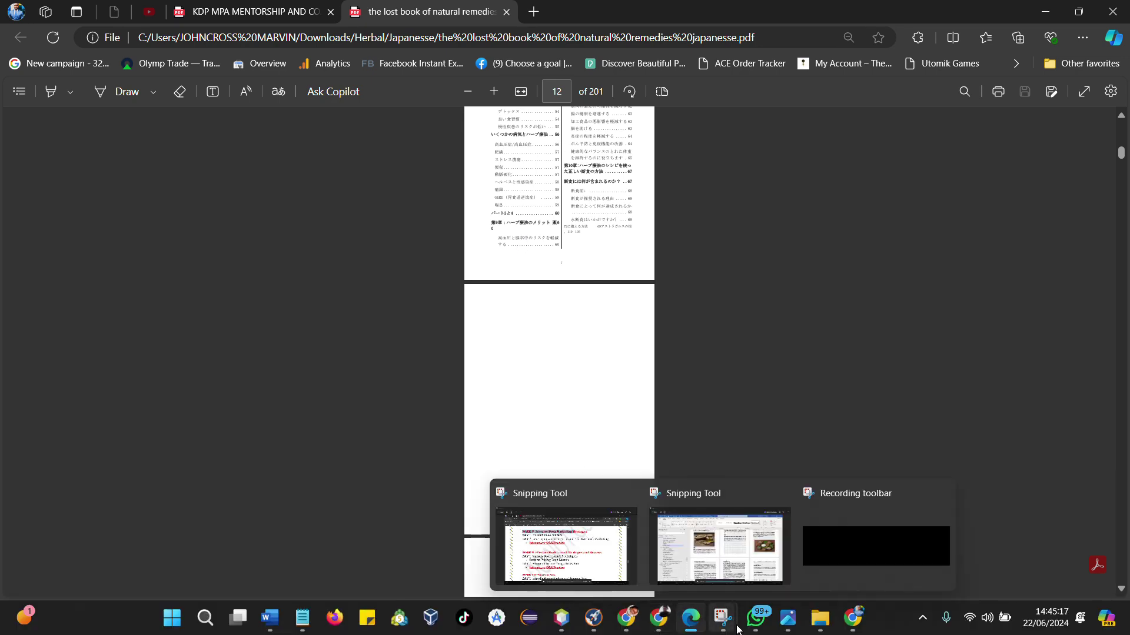
pyautogui.click(856, 626)
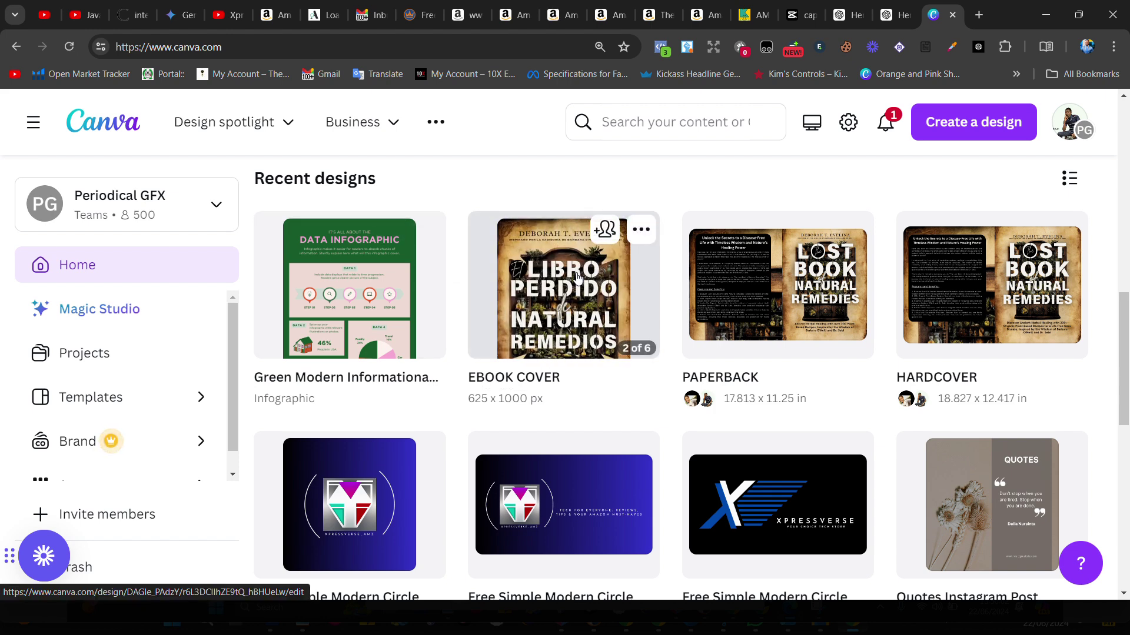
pyautogui.click(576, 292)
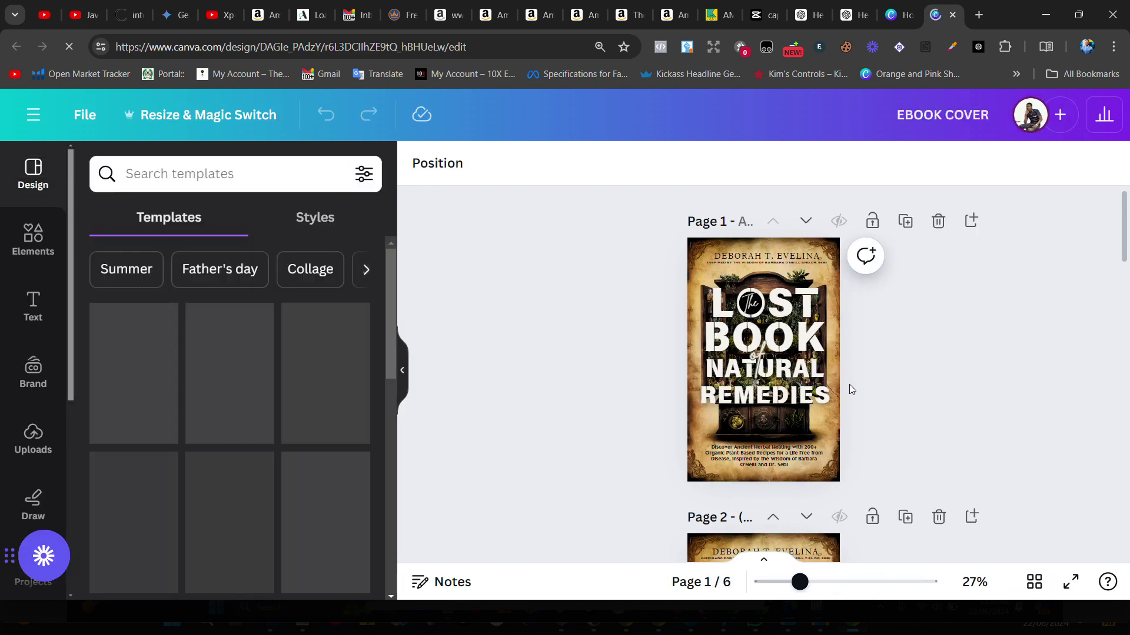
# - Look through the six ebook cover pages to compare the existing language versions
pyautogui.scroll(-2, 621, 424)
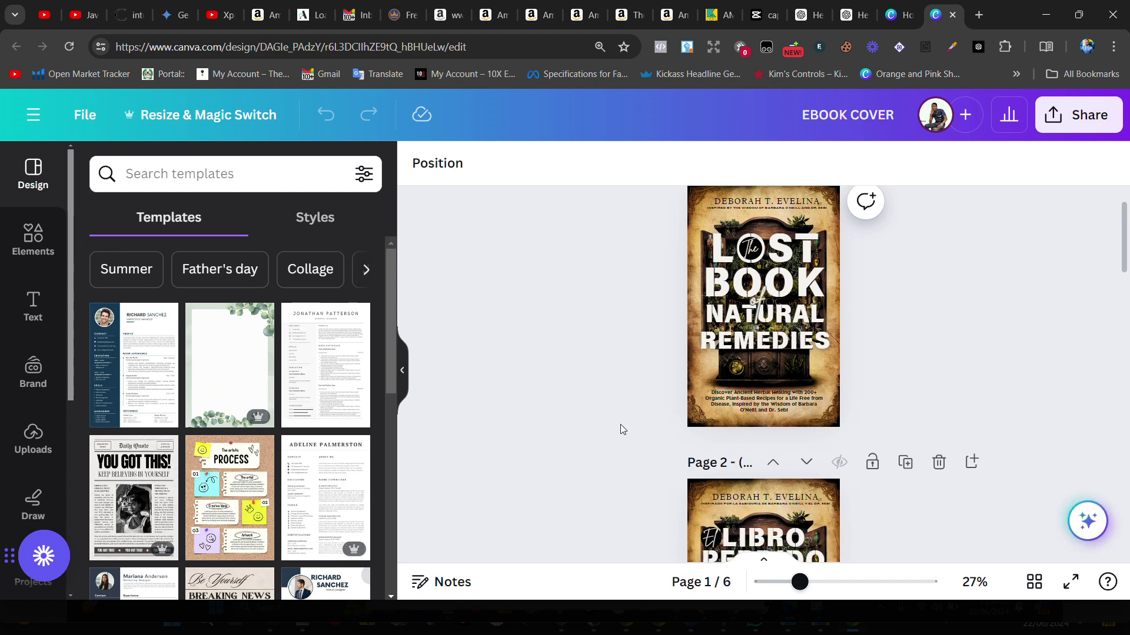
pyautogui.scroll(1, 787, 353)
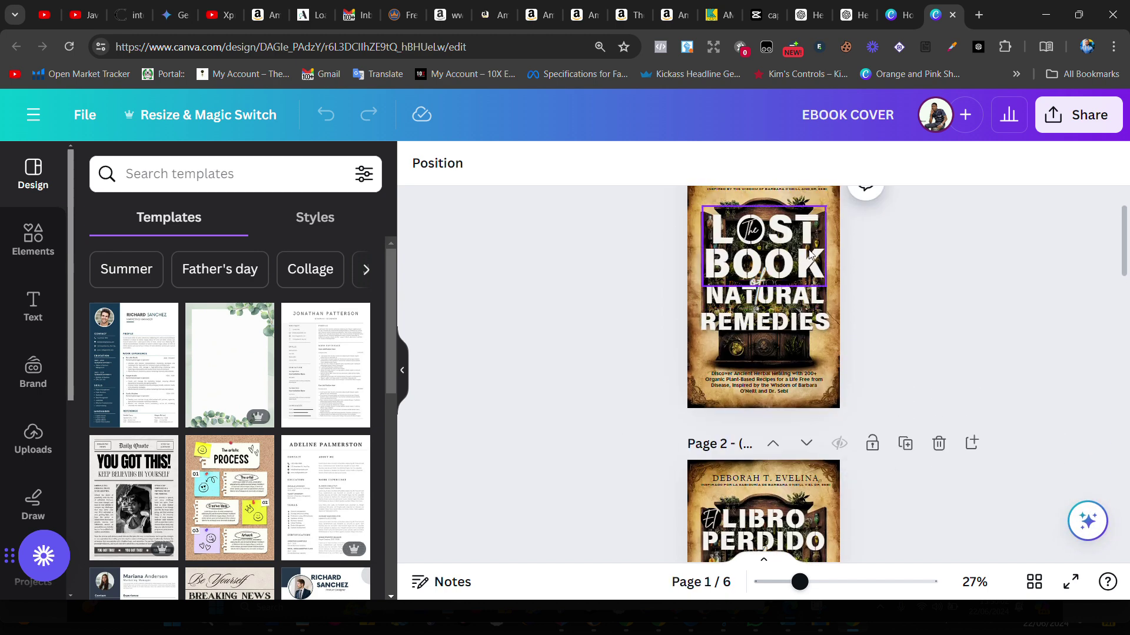
pyautogui.scroll(-1, 775, 433)
pyautogui.scroll(-5, 788, 456)
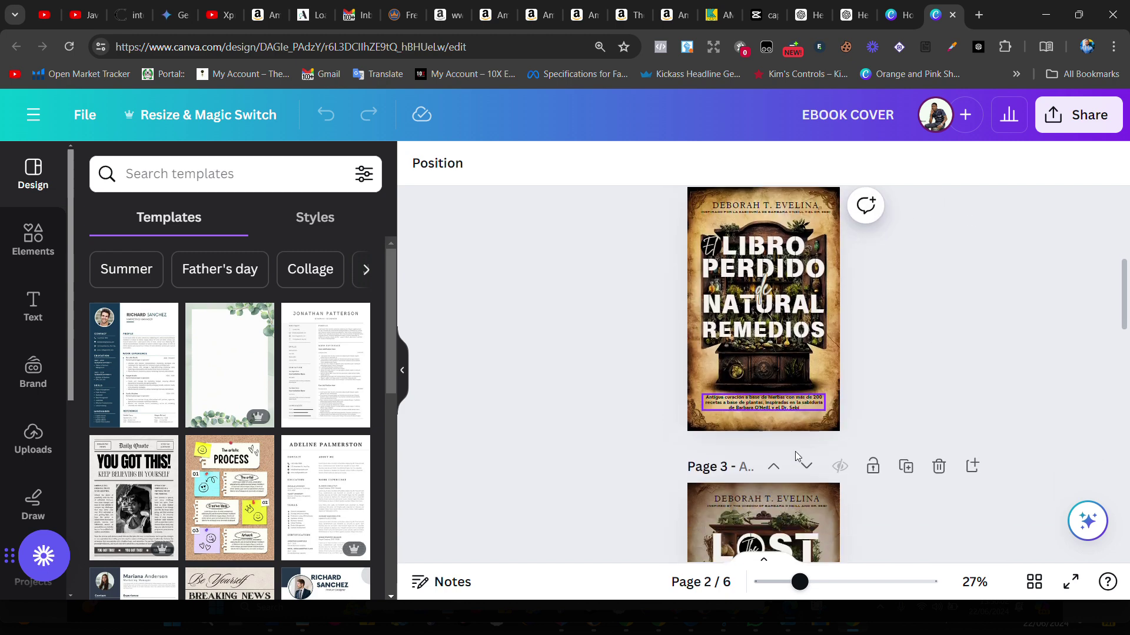
pyautogui.scroll(-7, 791, 461)
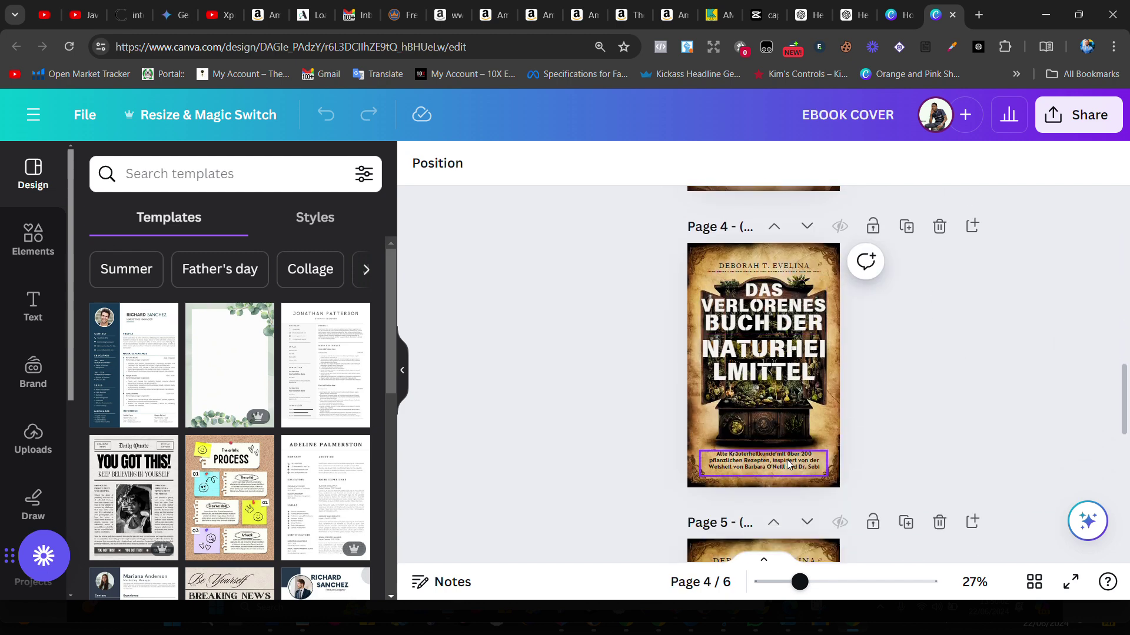
pyautogui.scroll(-5, 779, 333)
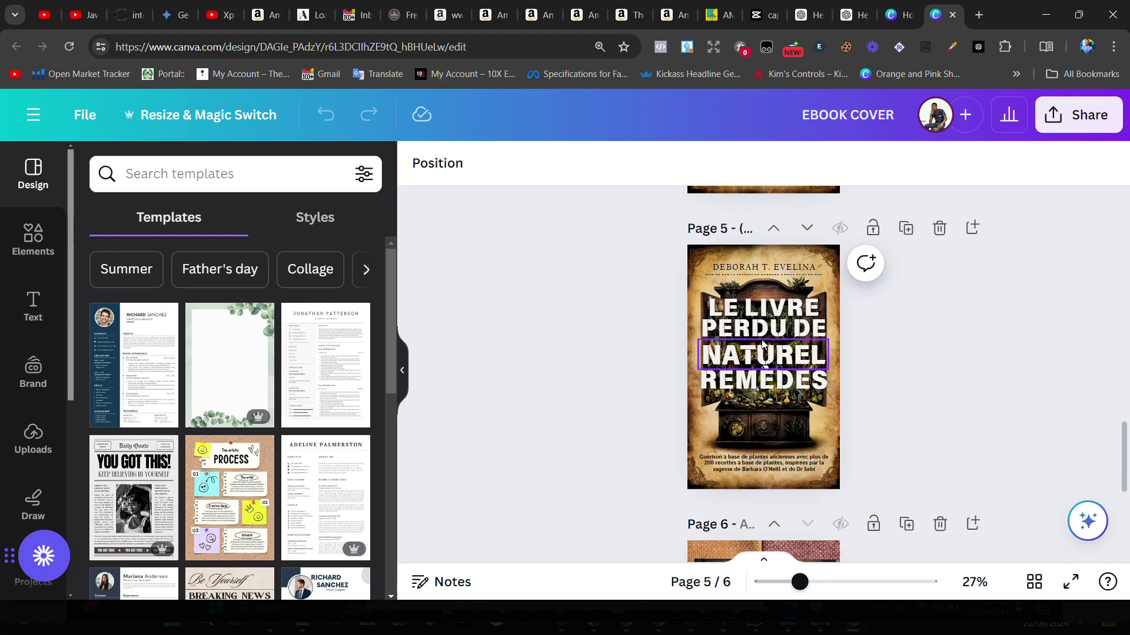
pyautogui.scroll(-3, 763, 360)
pyautogui.scroll(-3, 763, 361)
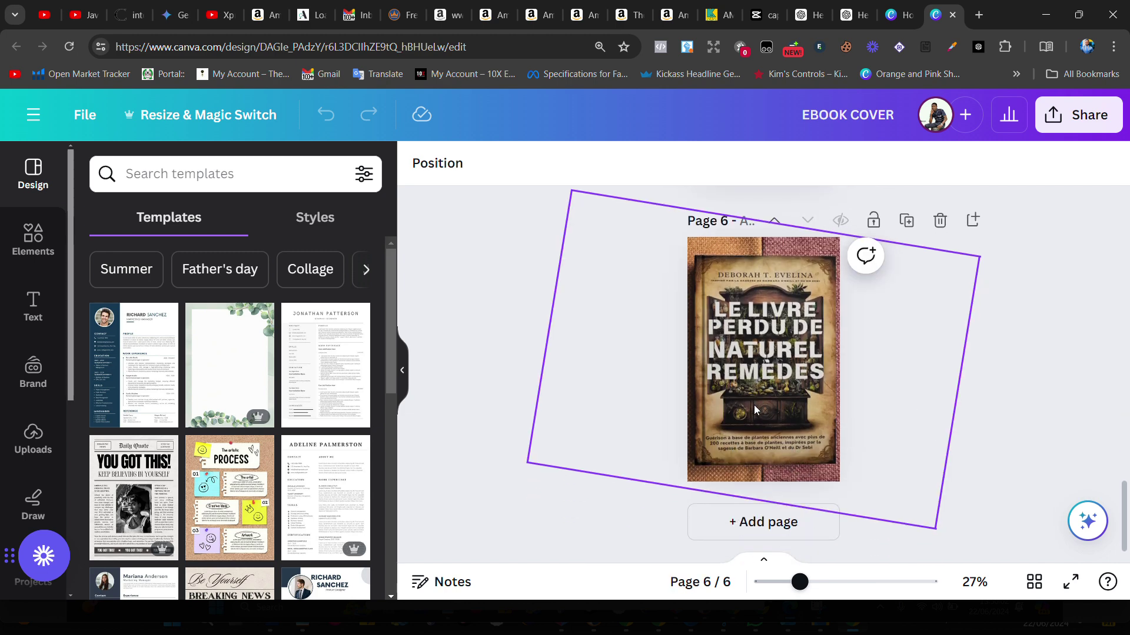
pyautogui.scroll(10, 777, 398)
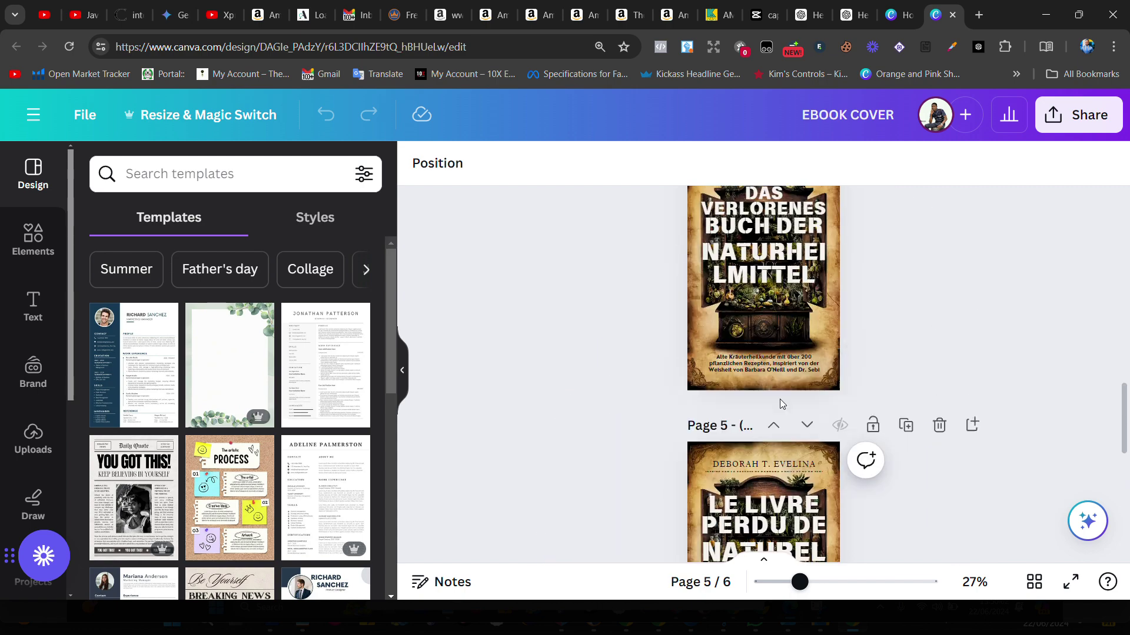
pyautogui.scroll(-1, 776, 352)
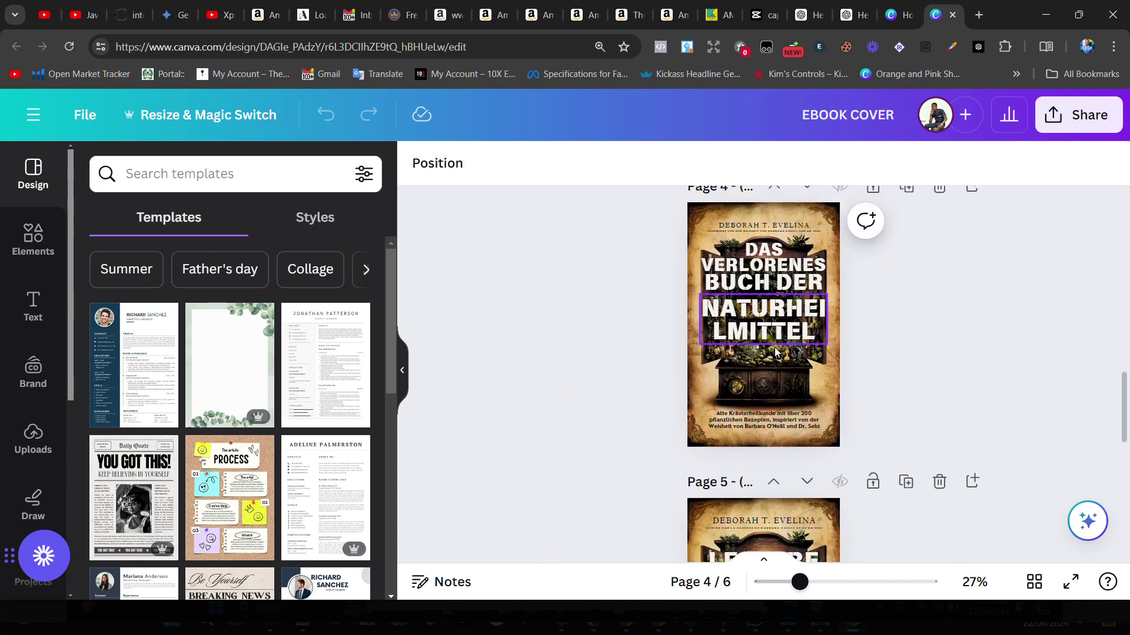
pyautogui.scroll(8, 775, 351)
pyautogui.scroll(7, 775, 352)
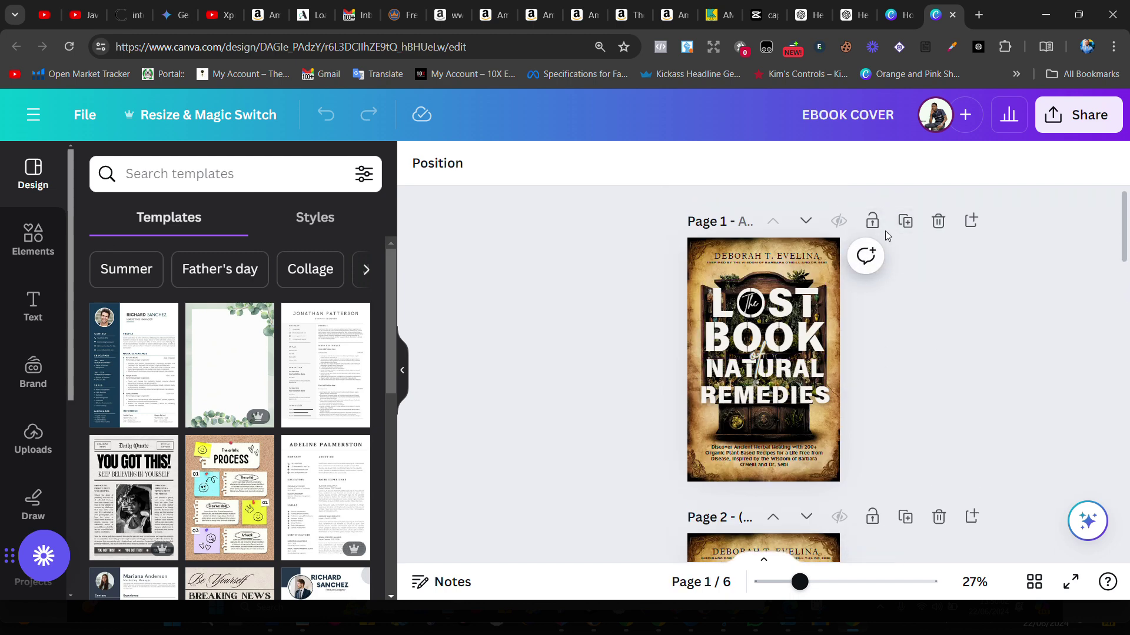
pyautogui.click(698, 270)
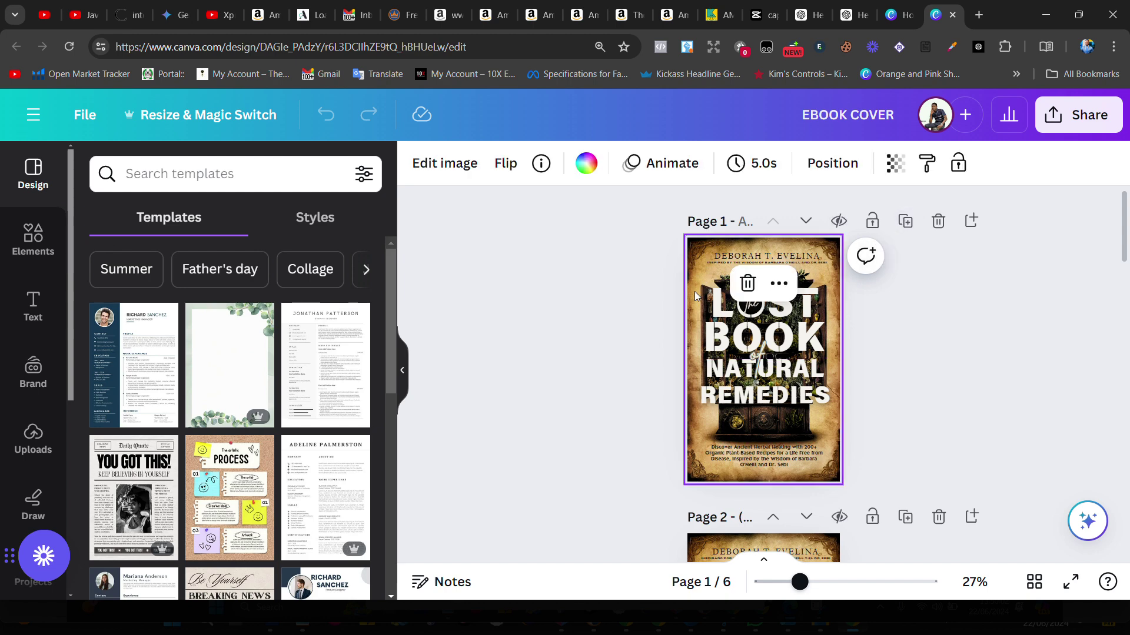
pyautogui.click(780, 286)
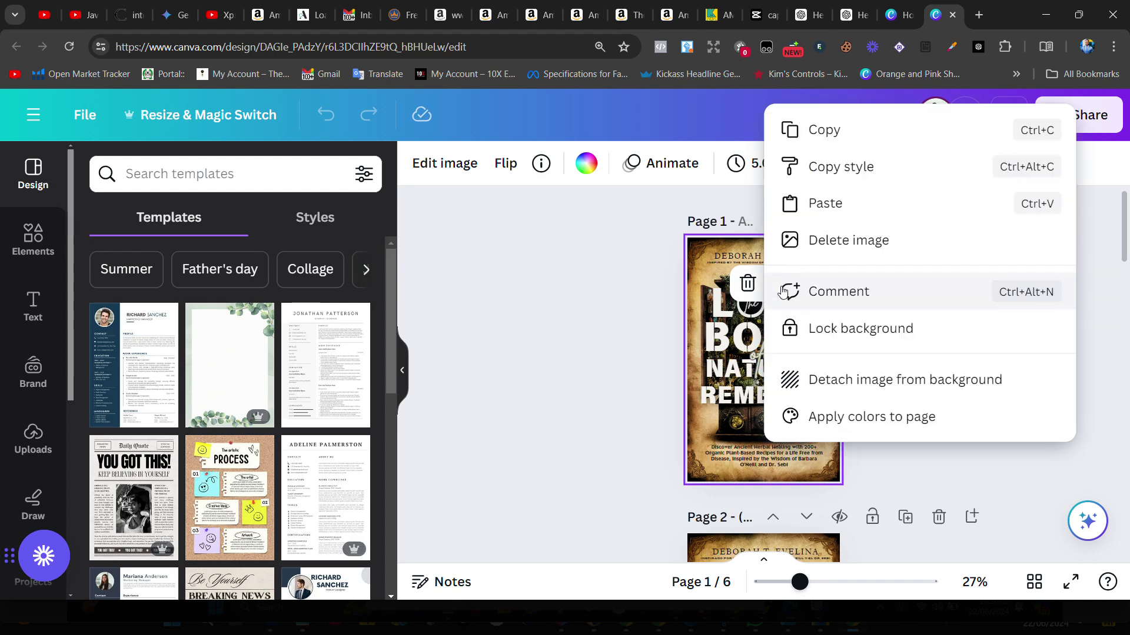
pyautogui.click(695, 290)
# - Select all text elements on the page 1 English cover, open text translation and choose Japanese as the target language
pyautogui.moveTo(649, 247); pyautogui.dragTo(874, 479)
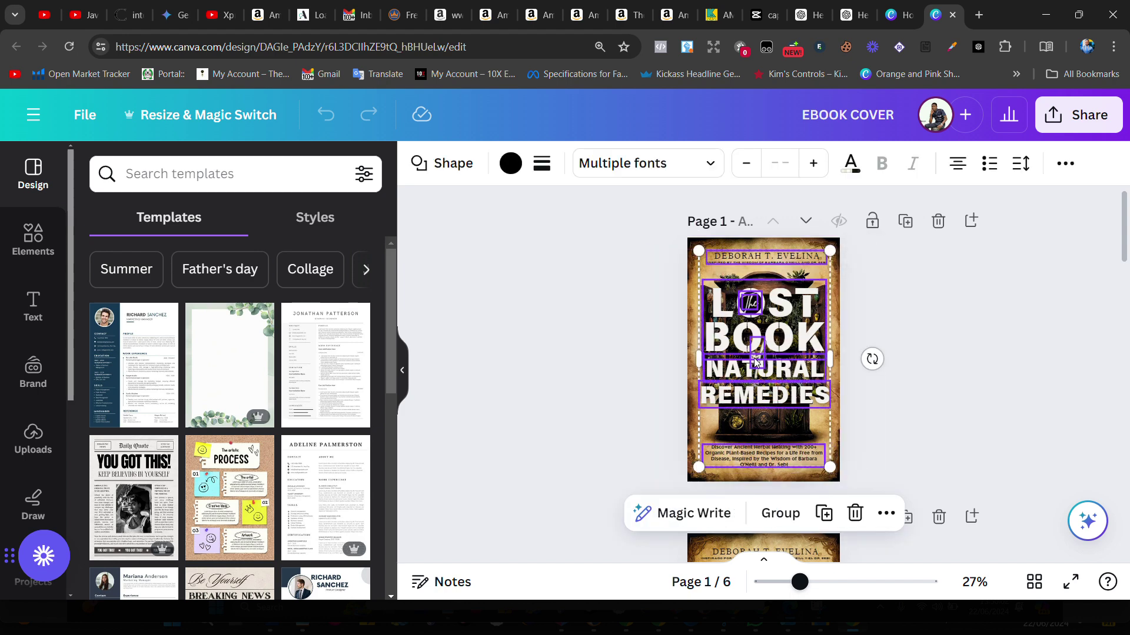
pyautogui.click(897, 518)
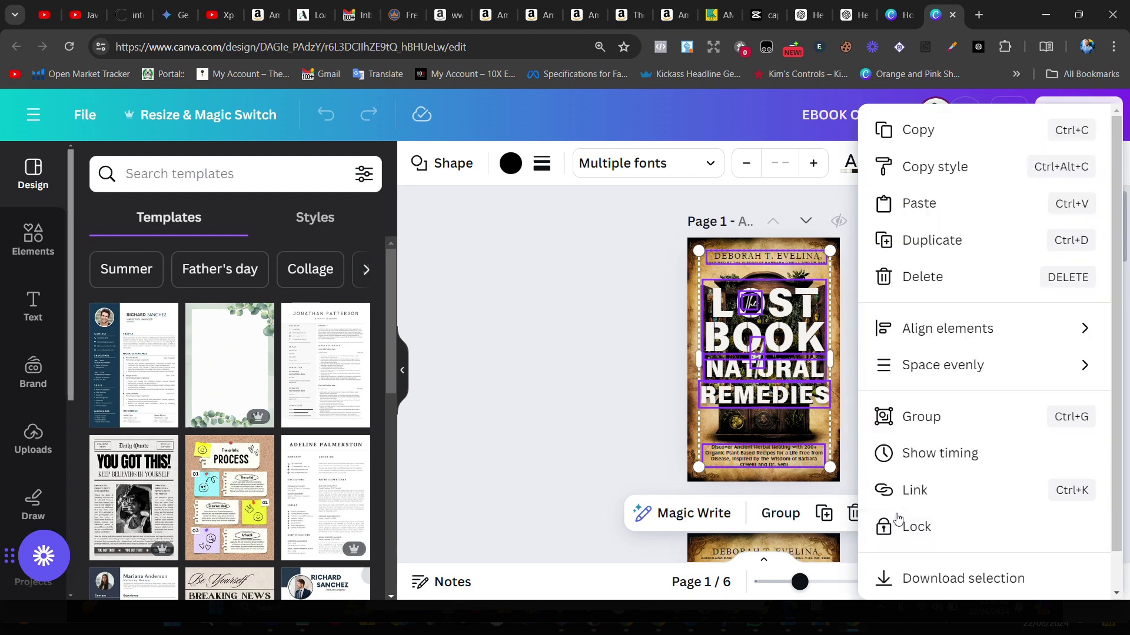
pyautogui.scroll(-1, 921, 505)
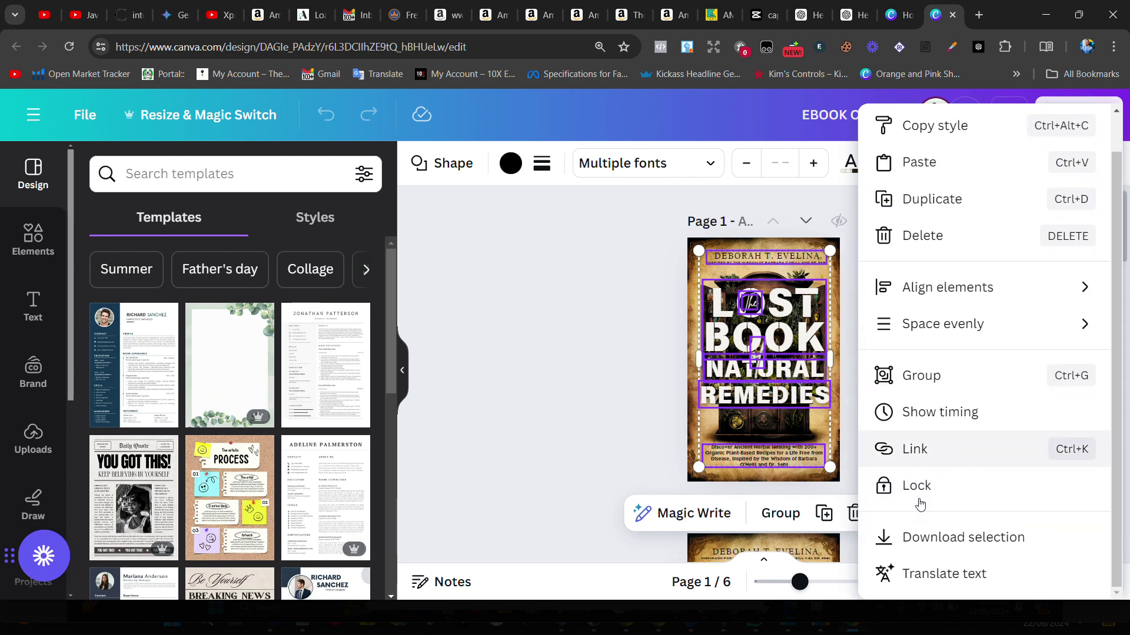
pyautogui.click(937, 575)
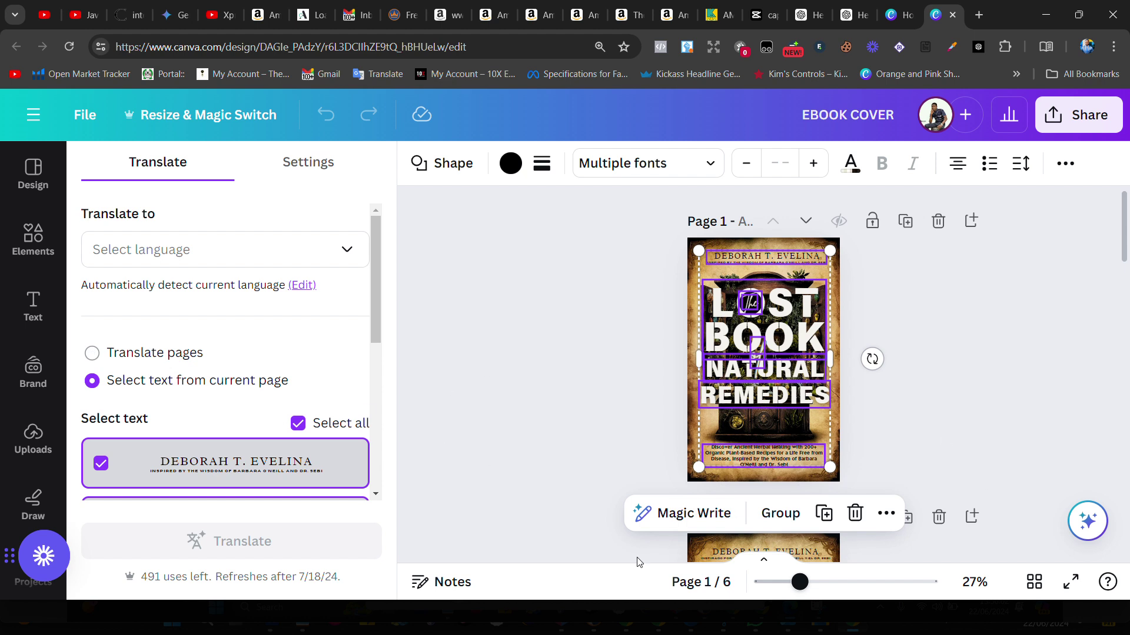
pyautogui.click(197, 254)
pyautogui.write('j')
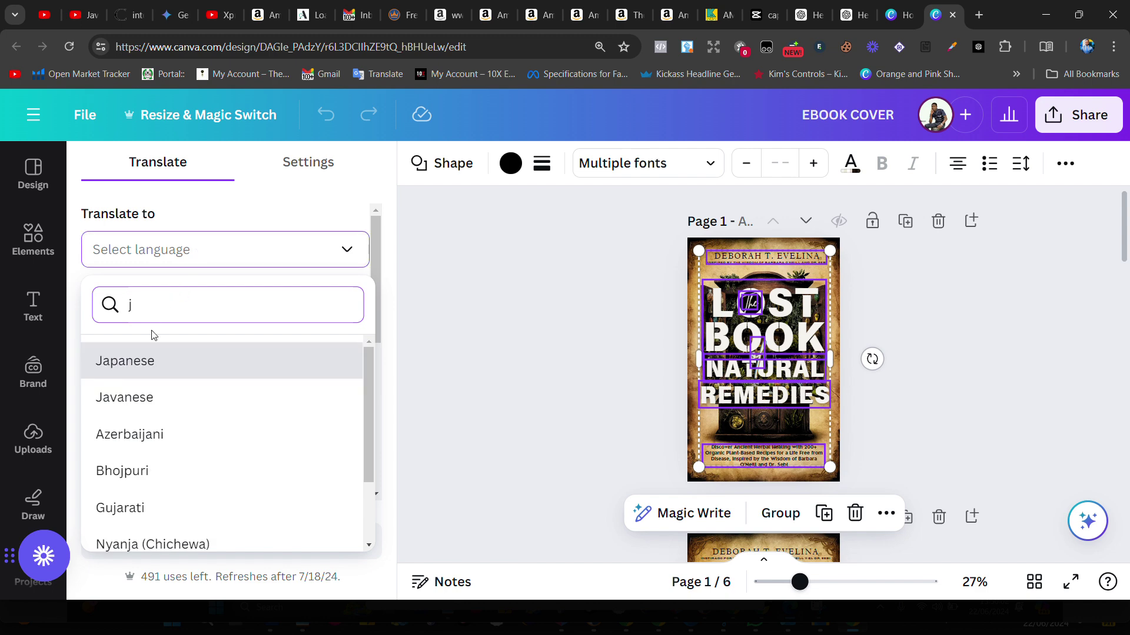
pyautogui.click(136, 363)
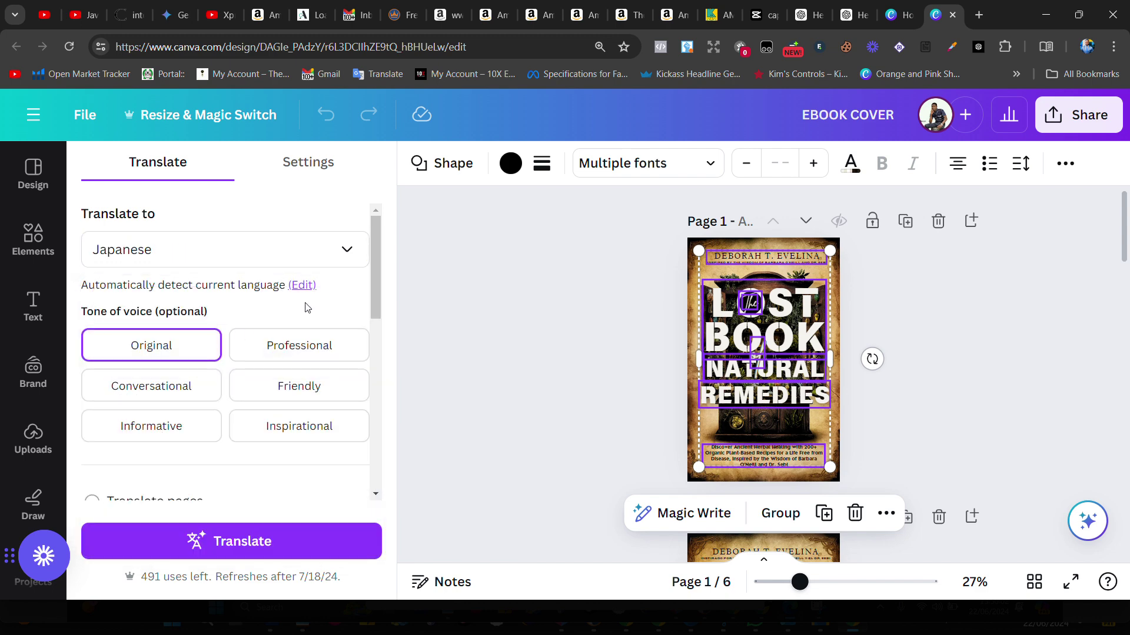
# - Translate all the selected text of the English cover into Japanese with the Original tone of voice
pyautogui.scroll(-2, 239, 315)
pyautogui.scroll(2, 94, 339)
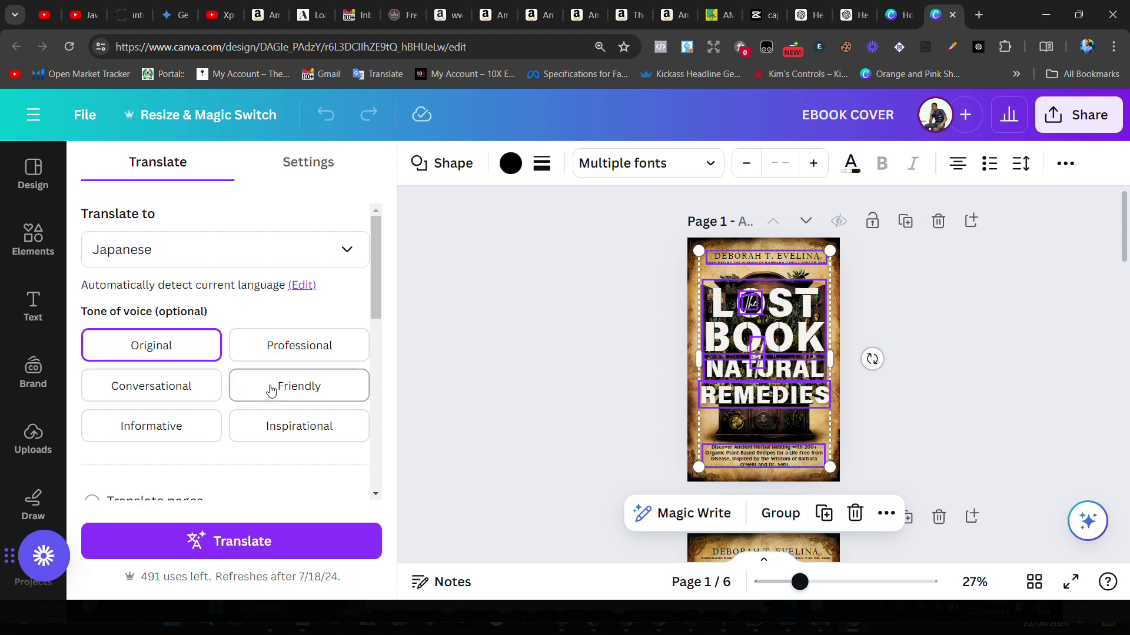
pyautogui.scroll(-1, 292, 417)
pyautogui.scroll(-1, 292, 417)
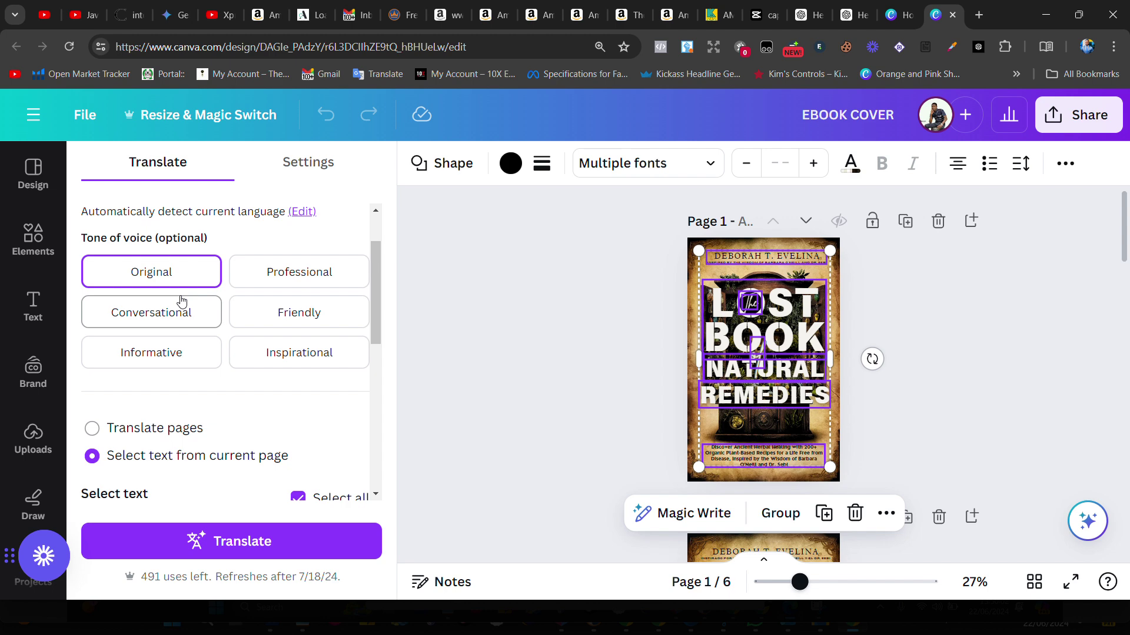
pyautogui.scroll(-3, 233, 458)
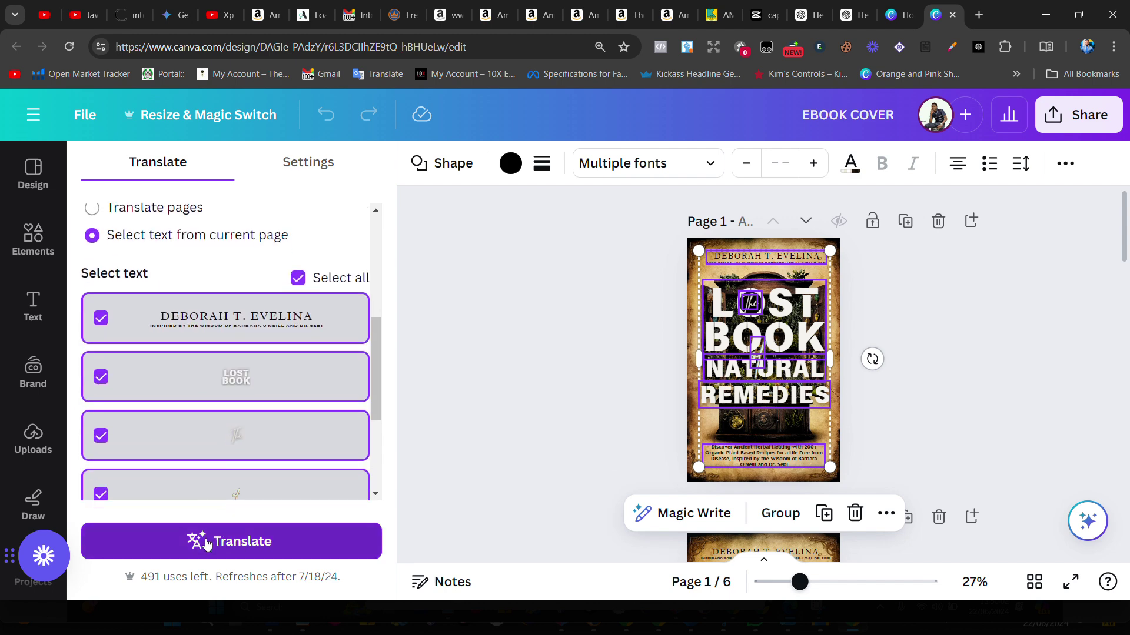
pyautogui.click(233, 540)
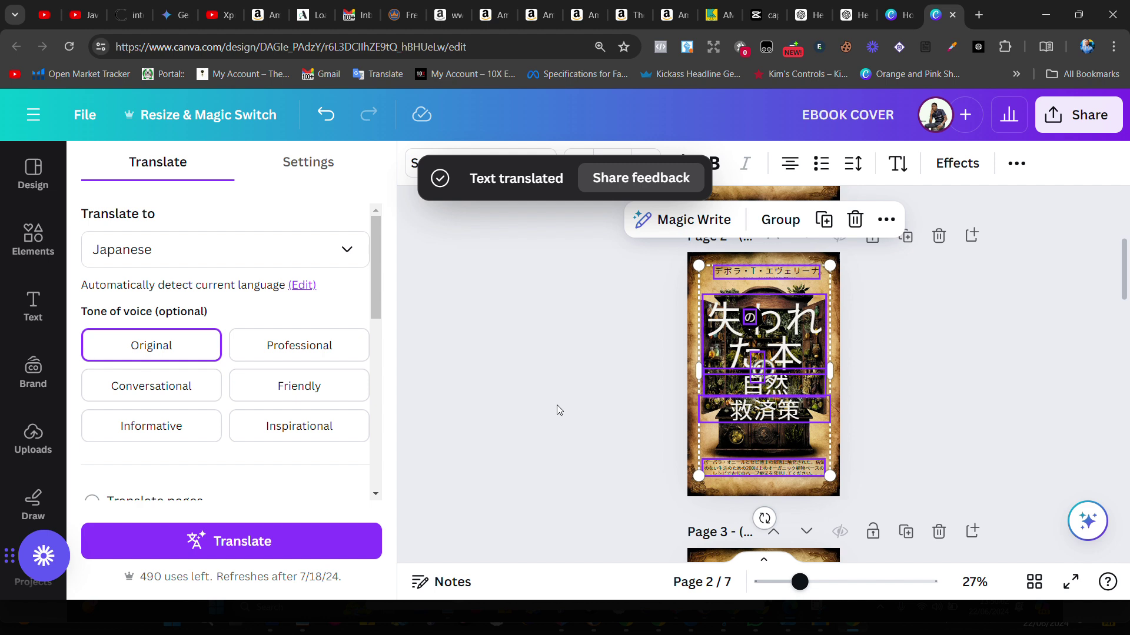
# - Compare the Japanese cover on page 2 with its neighbouring covers, and delete that Japanese page
pyautogui.scroll(3, 743, 367)
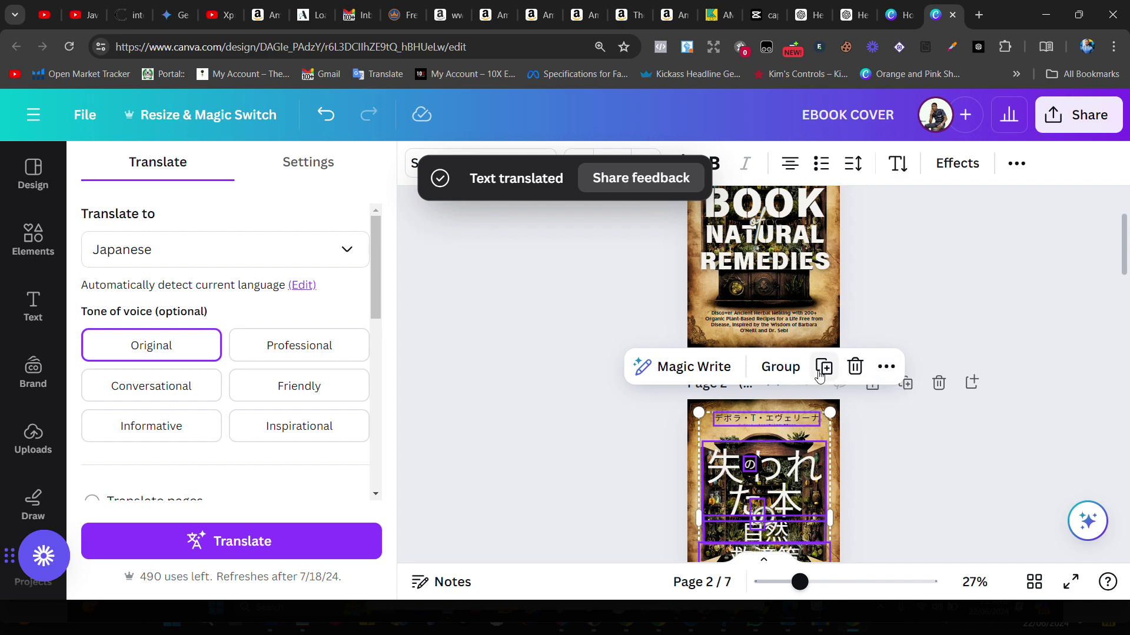
pyautogui.scroll(-3, 599, 407)
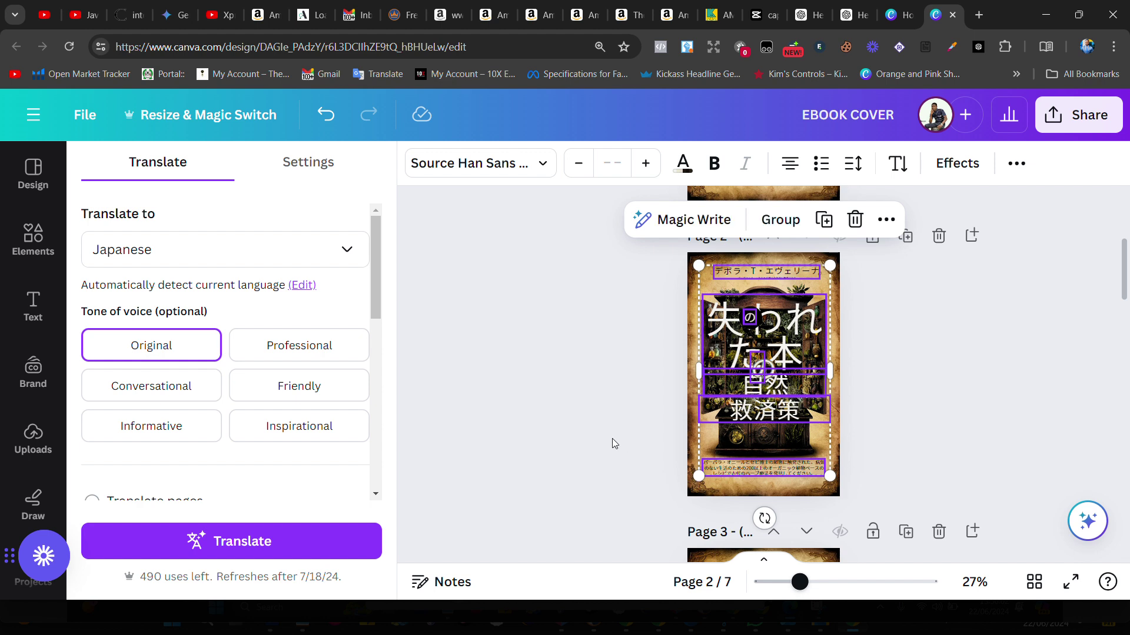
pyautogui.scroll(3, 612, 440)
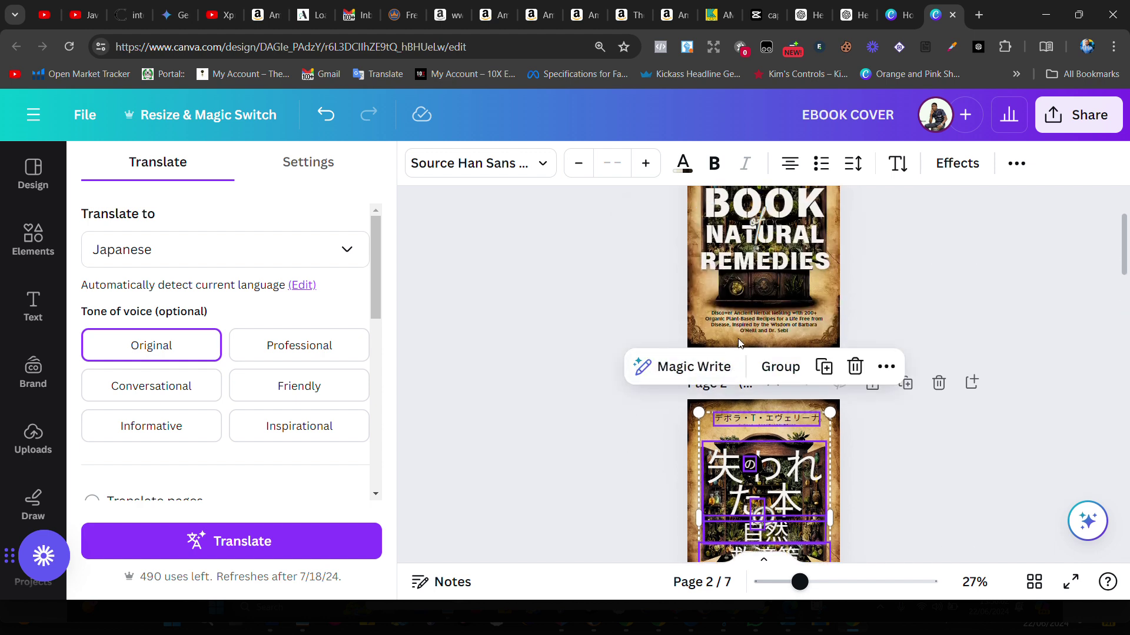
pyautogui.scroll(-2, 582, 370)
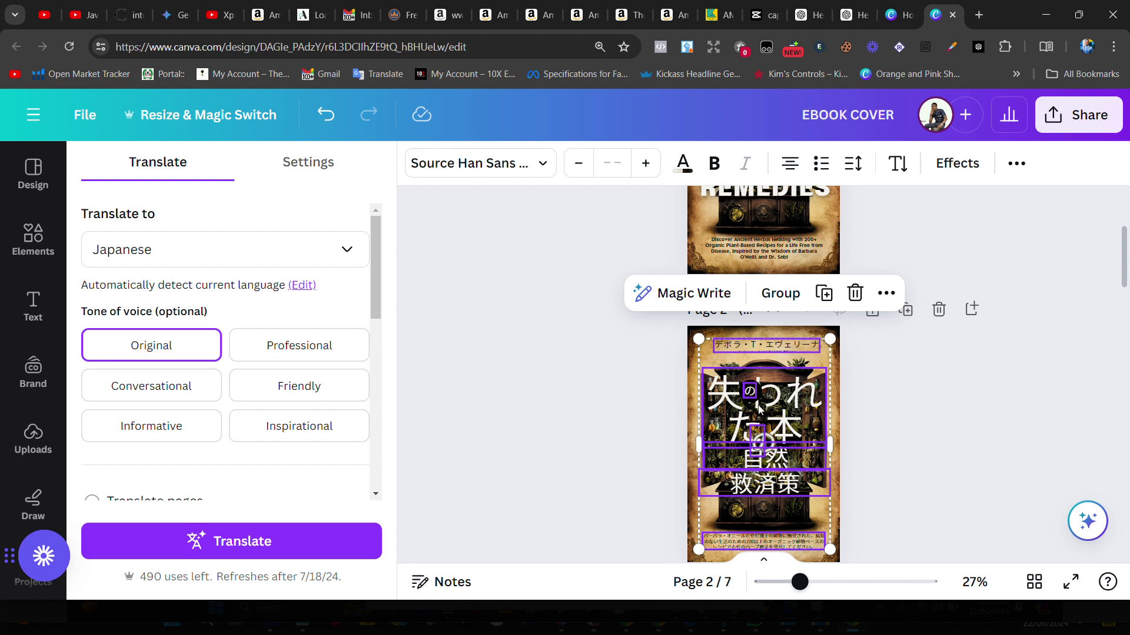
pyautogui.scroll(-5, 765, 406)
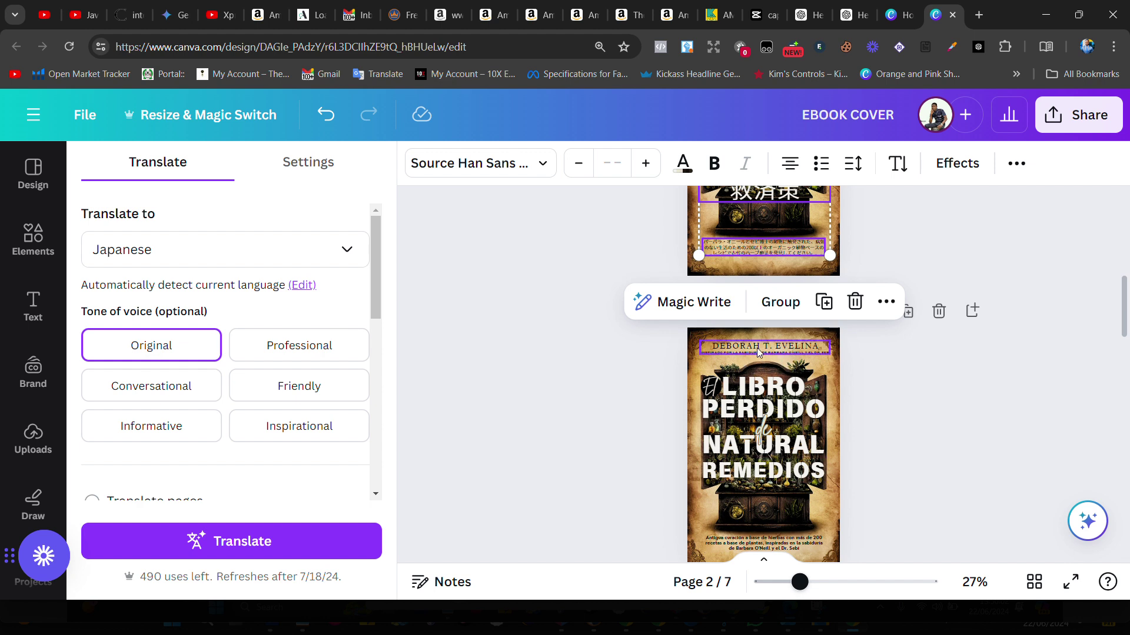
pyautogui.scroll(4, 763, 348)
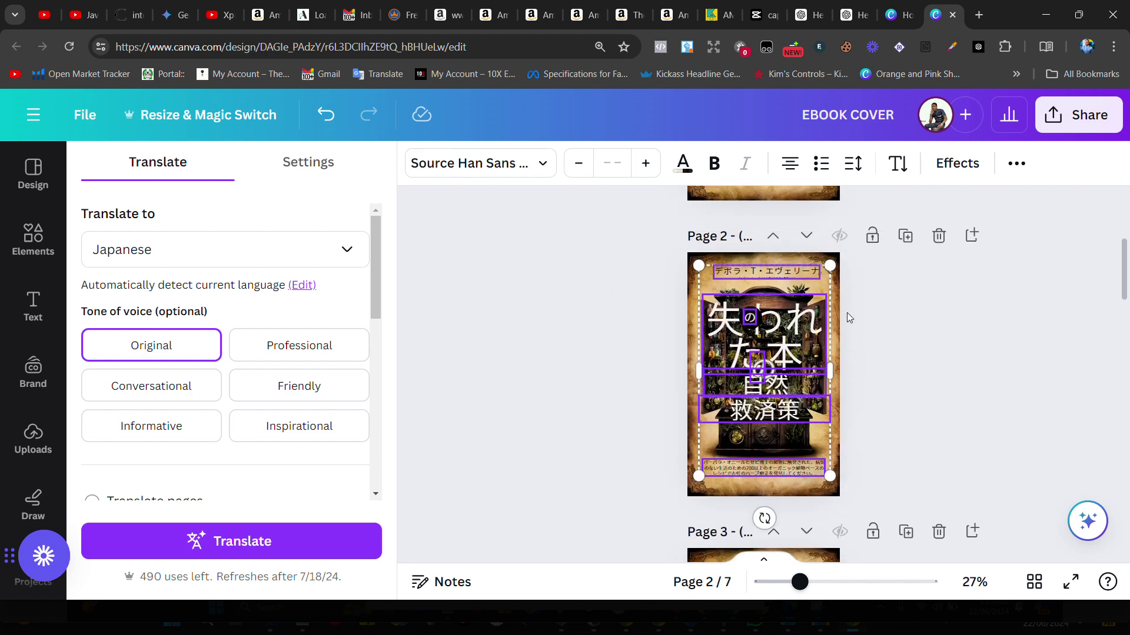
pyautogui.click(938, 235)
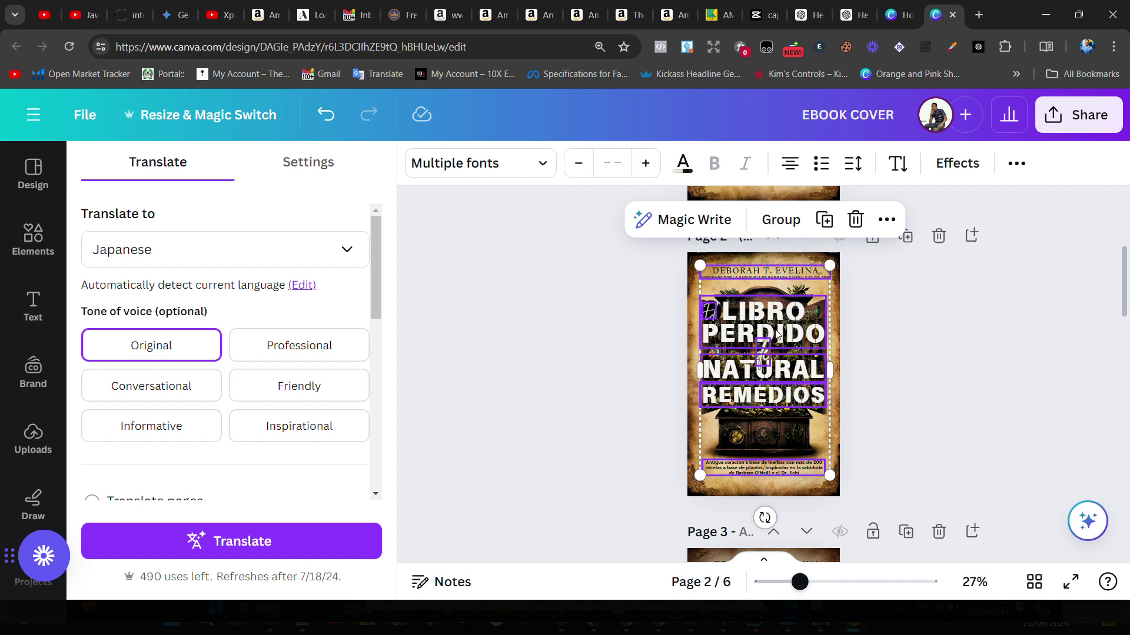
# - Translate all the text of the Spanish cover on page 2 into Japanese with the Original tone
pyautogui.click(887, 219)
pyautogui.scroll(-2, 921, 564)
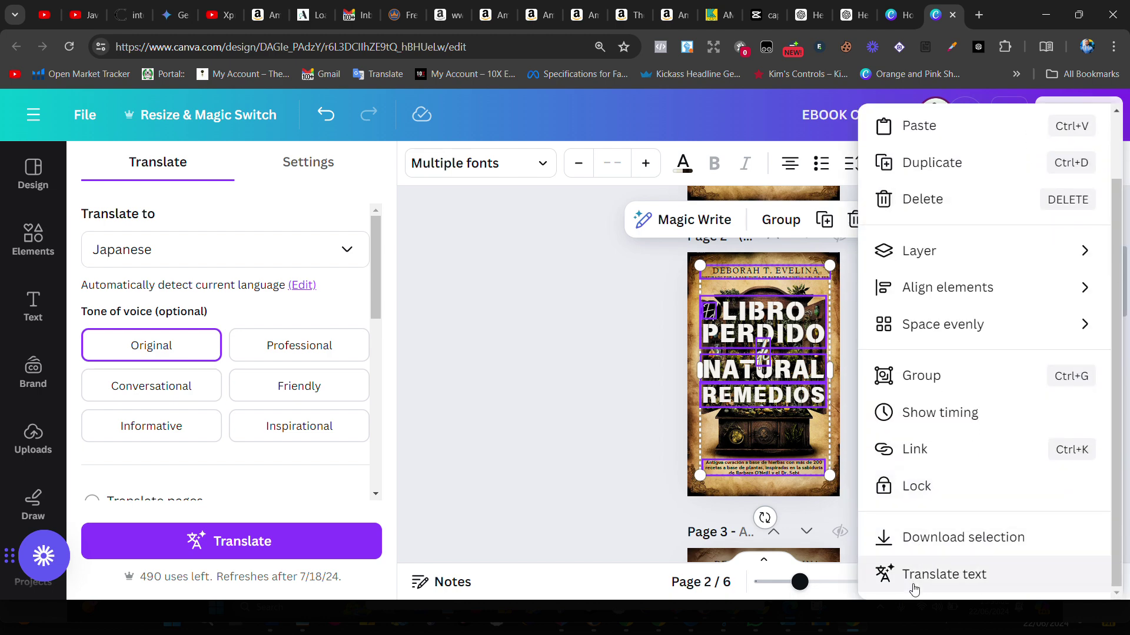
pyautogui.click(917, 575)
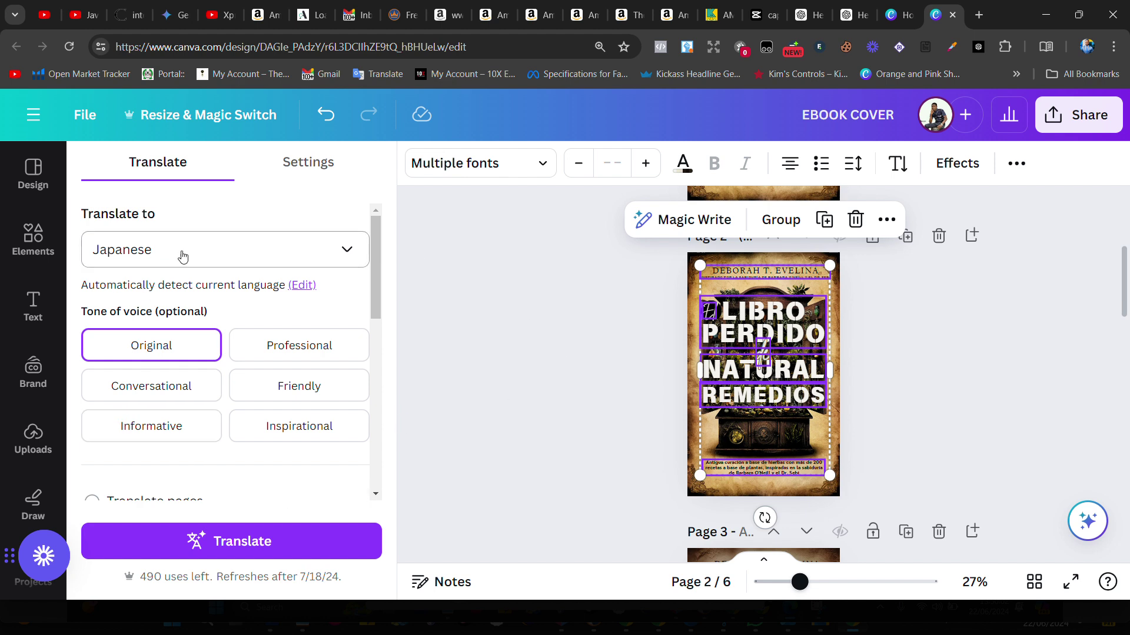
pyautogui.scroll(-1, 282, 412)
pyautogui.scroll(-1, 289, 459)
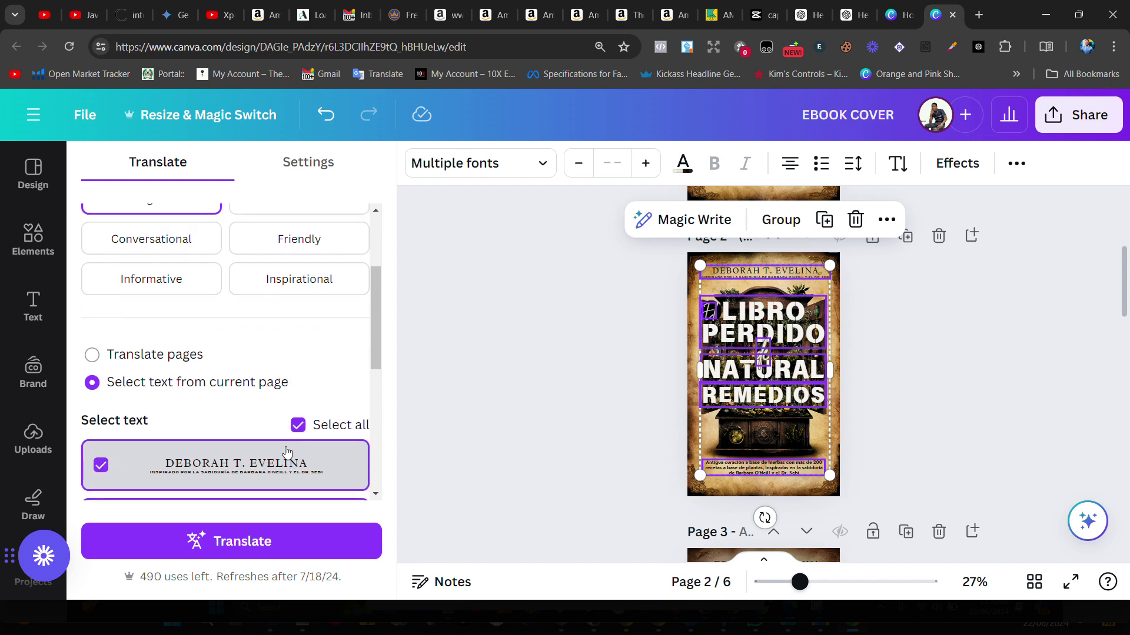
pyautogui.click(229, 541)
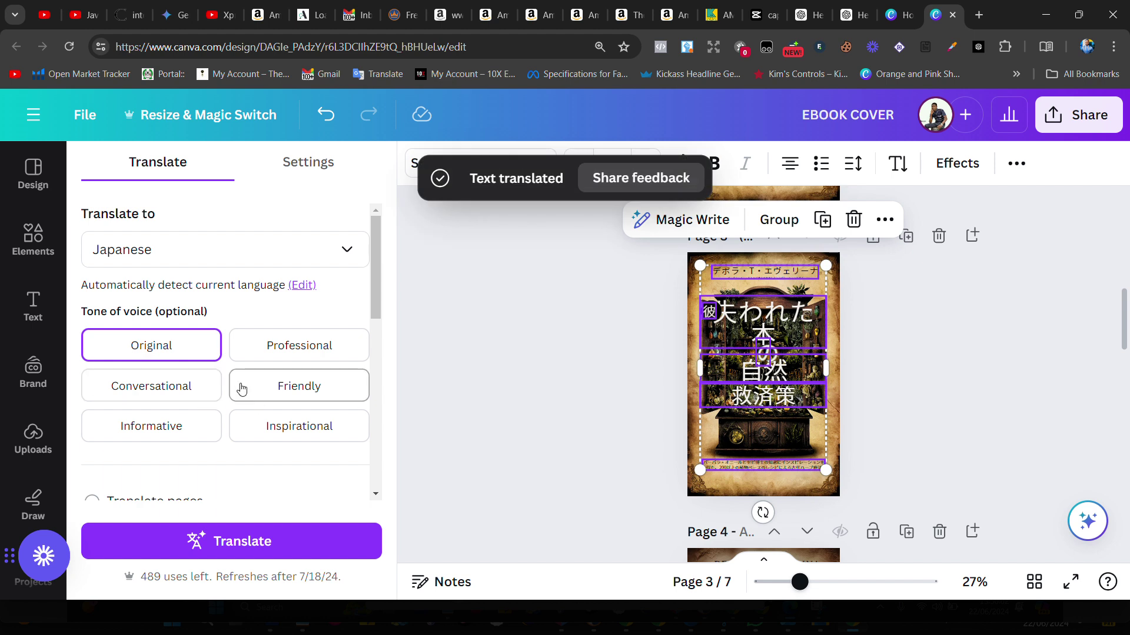
# - Examine the translated Japanese cover on page 3, from the author line and title down to the description text
pyautogui.scroll(-1, 241, 389)
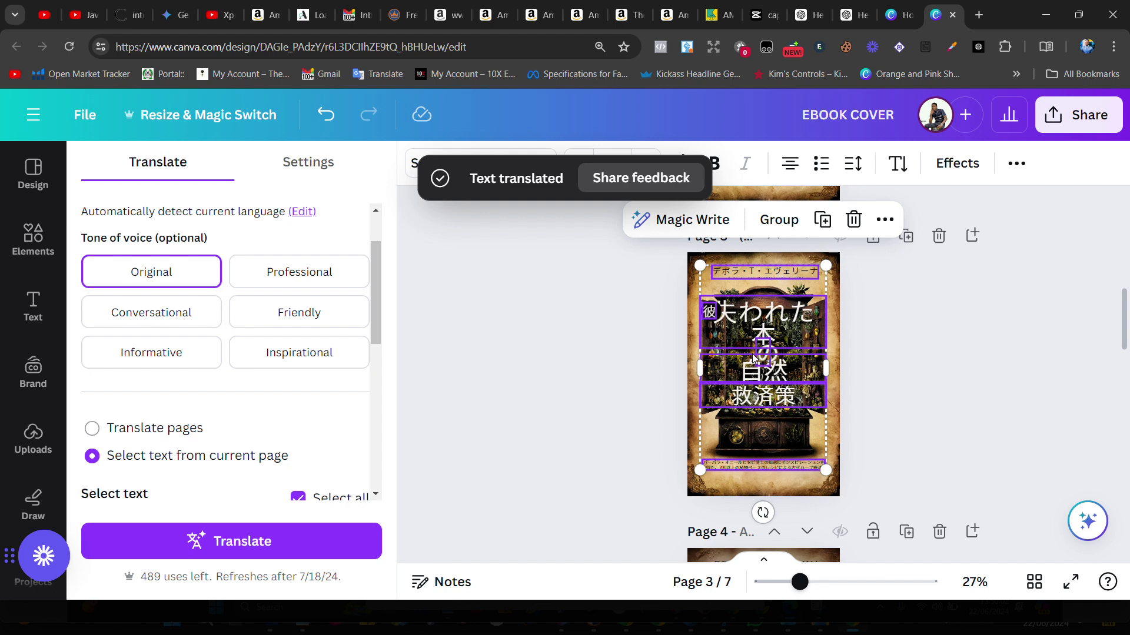
pyautogui.scroll(-3, 753, 359)
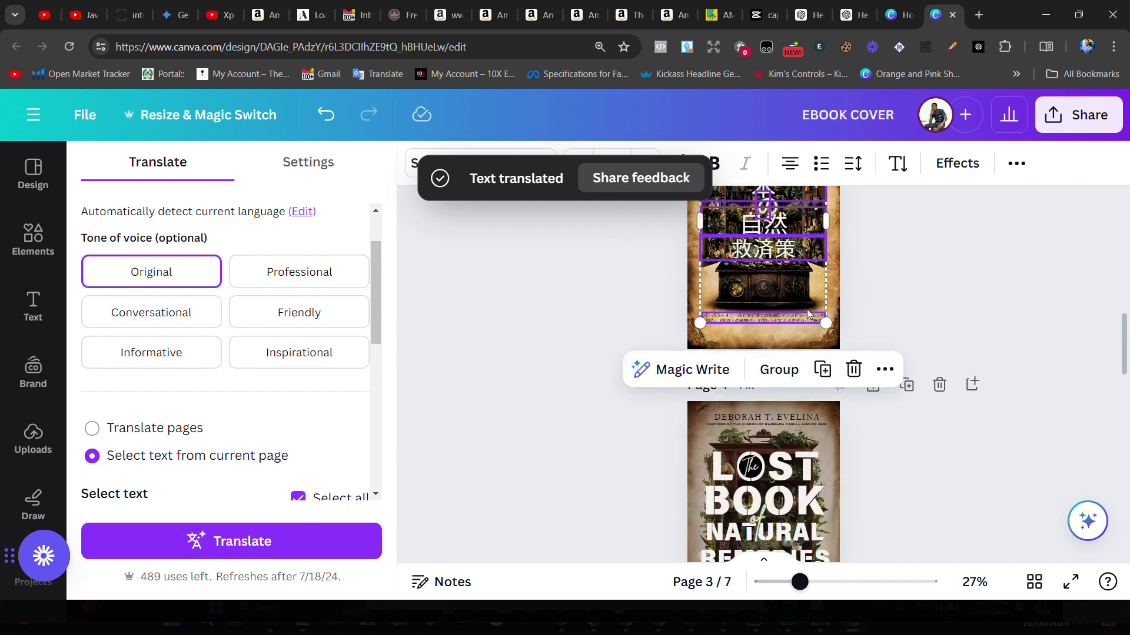
pyautogui.click(839, 315)
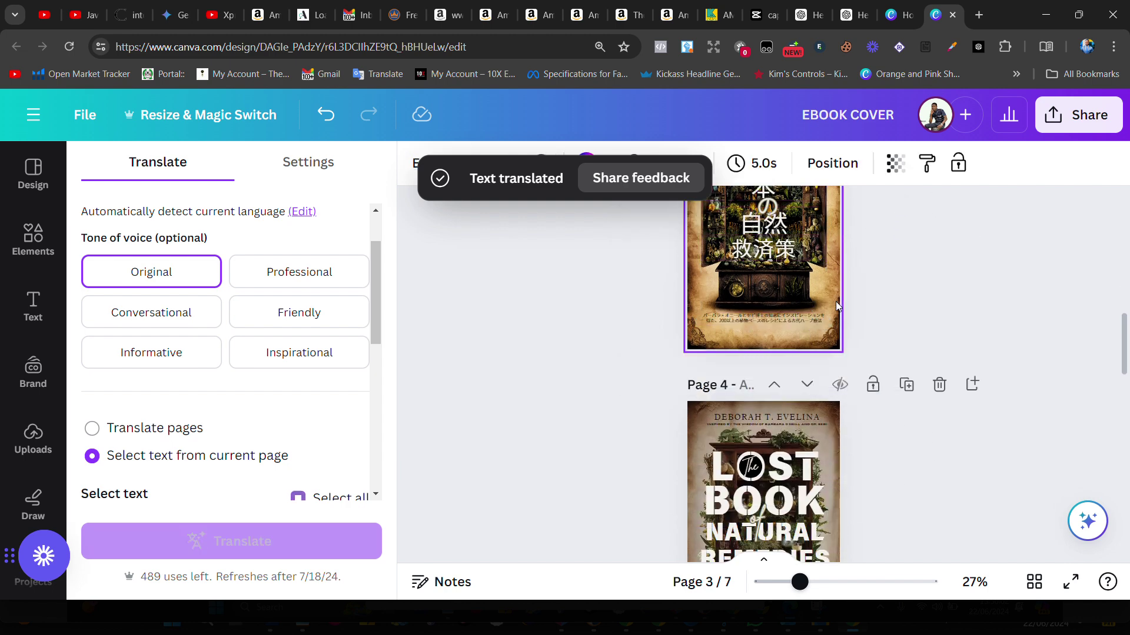
pyautogui.scroll(1, 819, 324)
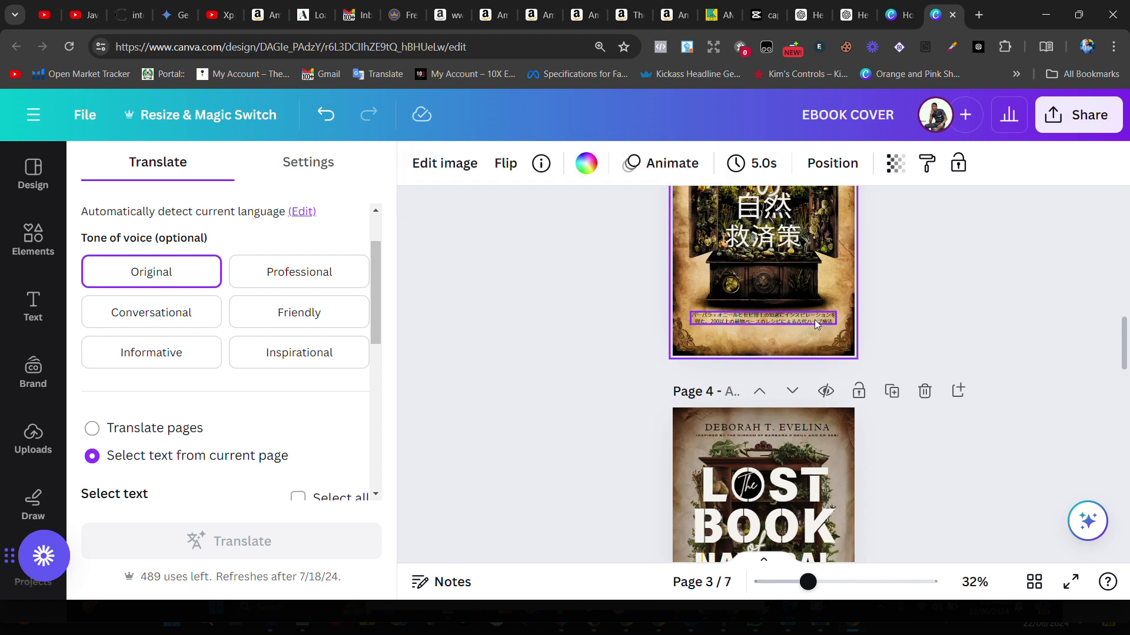
pyautogui.scroll(3, 817, 323)
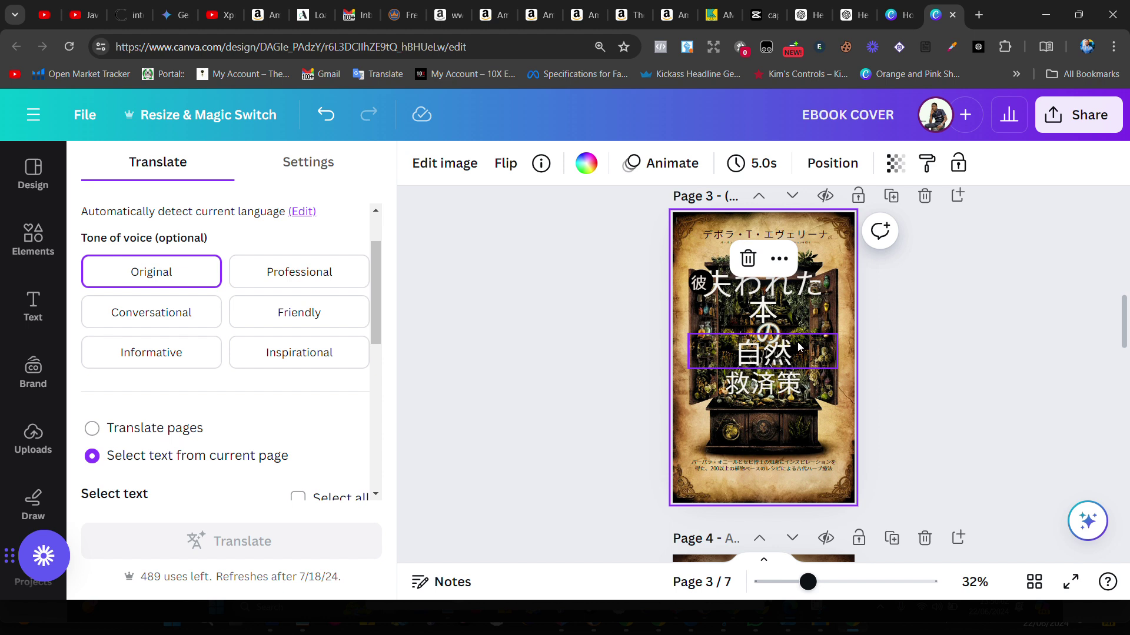
pyautogui.scroll(2, 799, 346)
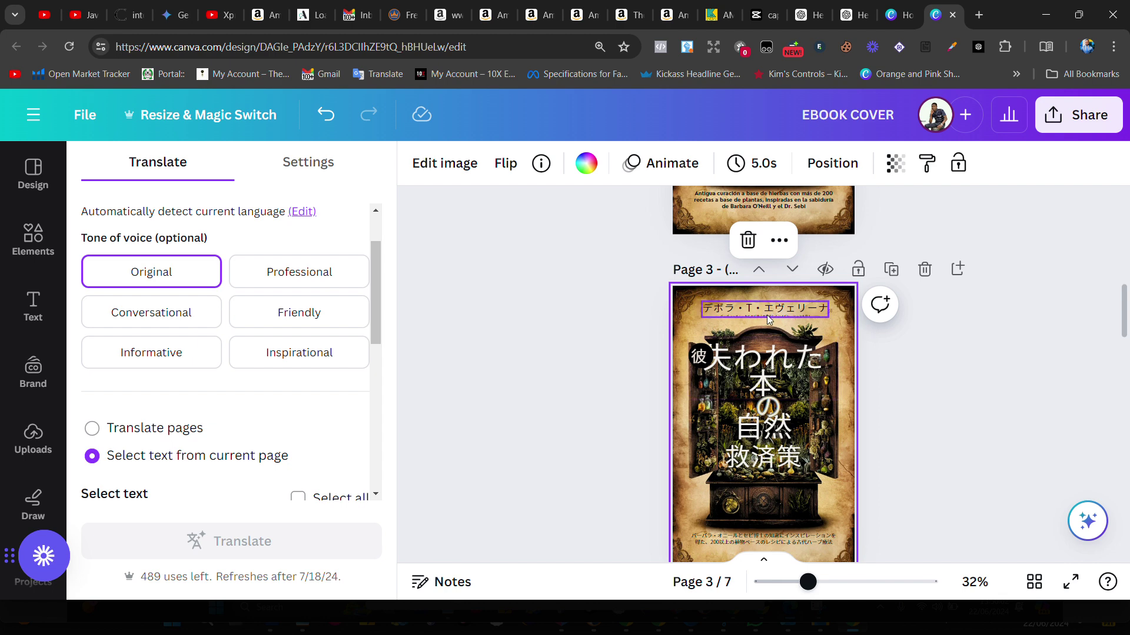
pyautogui.scroll(5, 767, 316)
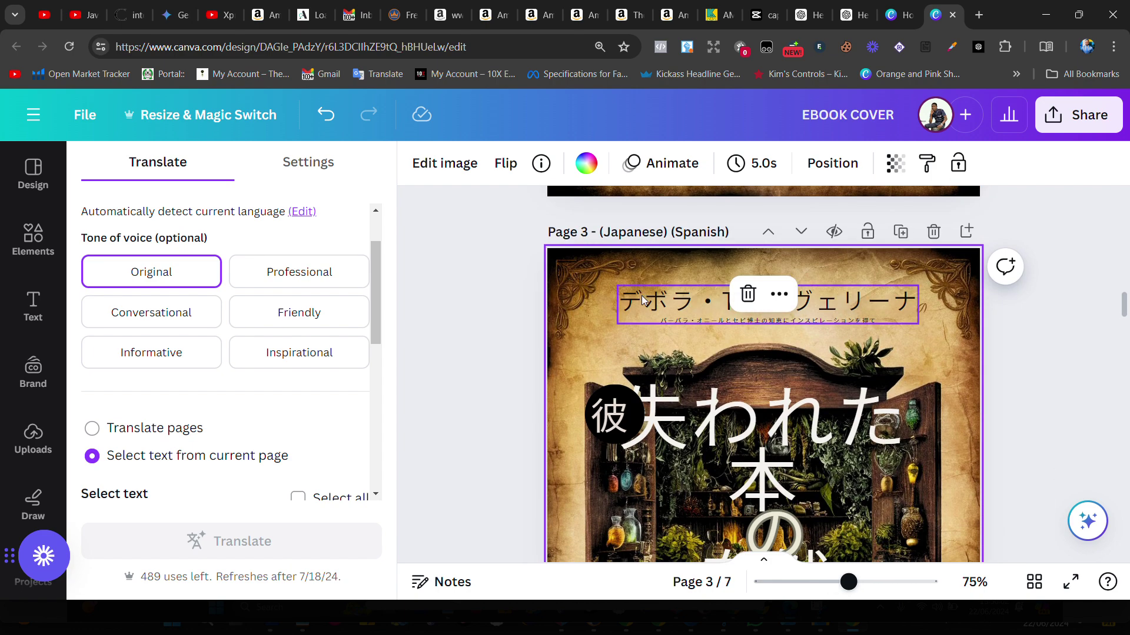
pyautogui.scroll(-5, 735, 336)
pyautogui.scroll(-5, 735, 338)
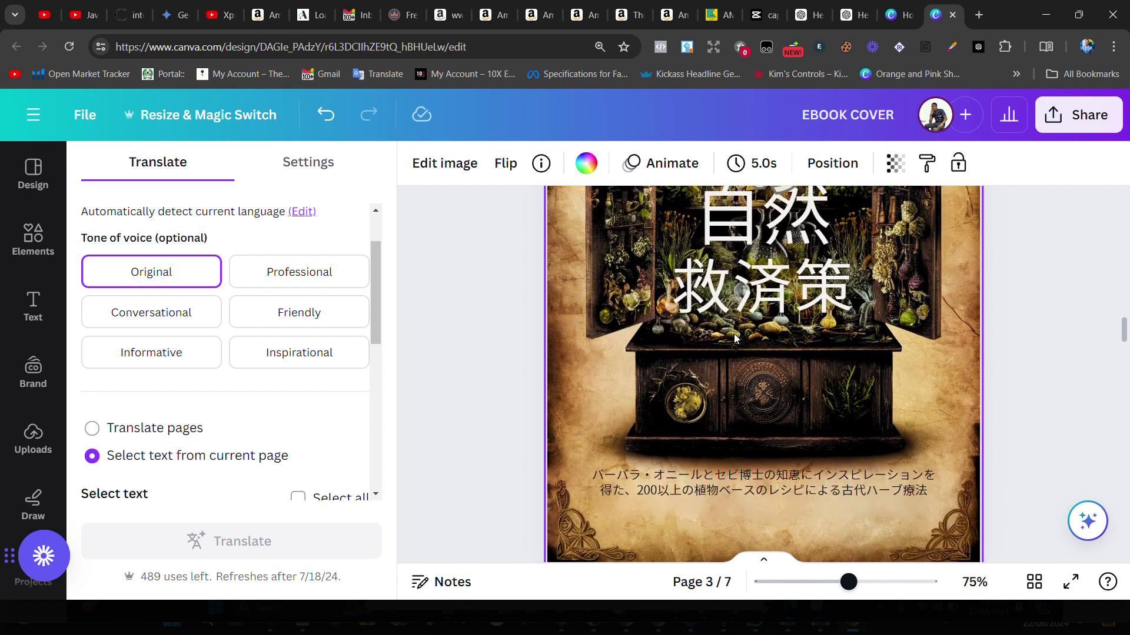
pyautogui.scroll(8, 733, 333)
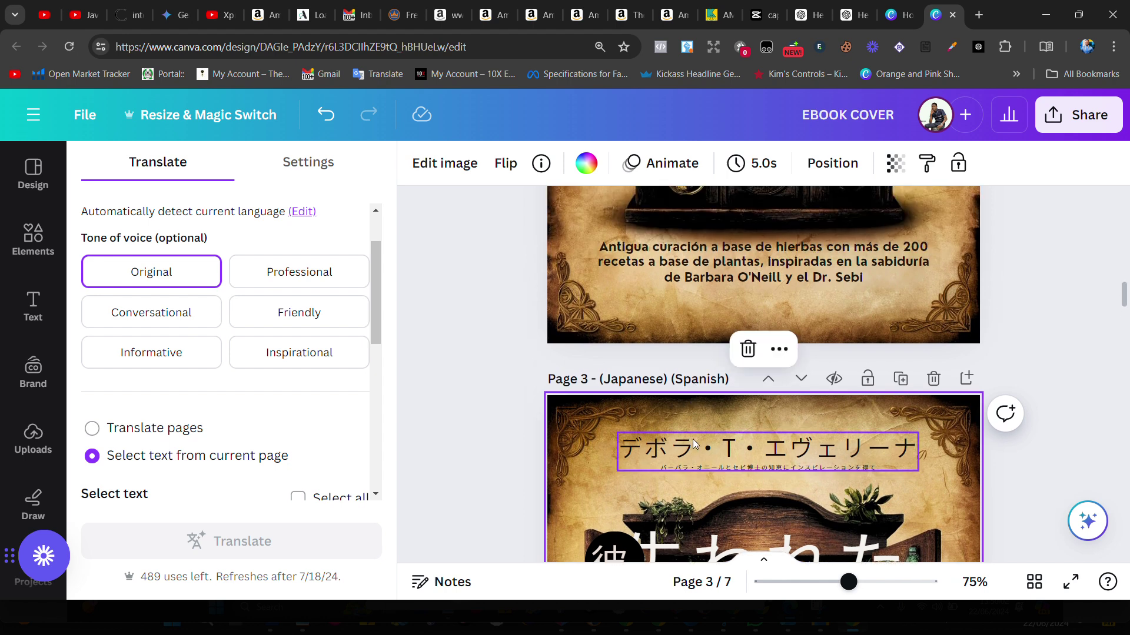
# - Copy the author's name, without the line beneath it, from the Spanish cover on page 2
pyautogui.scroll(6, 696, 443)
pyautogui.scroll(3, 697, 432)
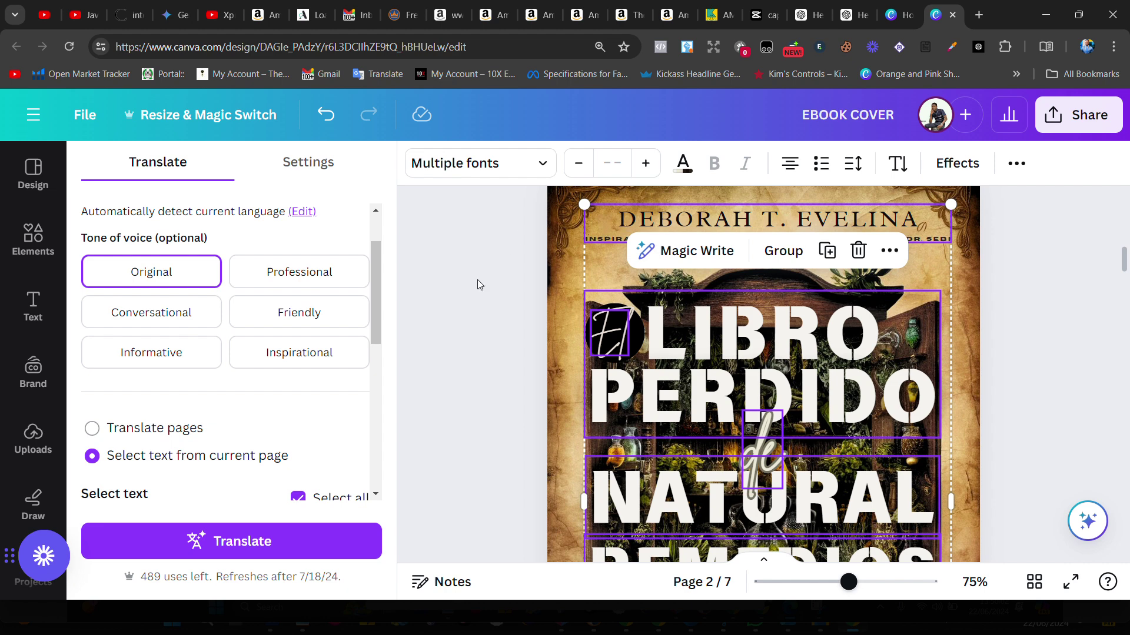
pyautogui.click(559, 289)
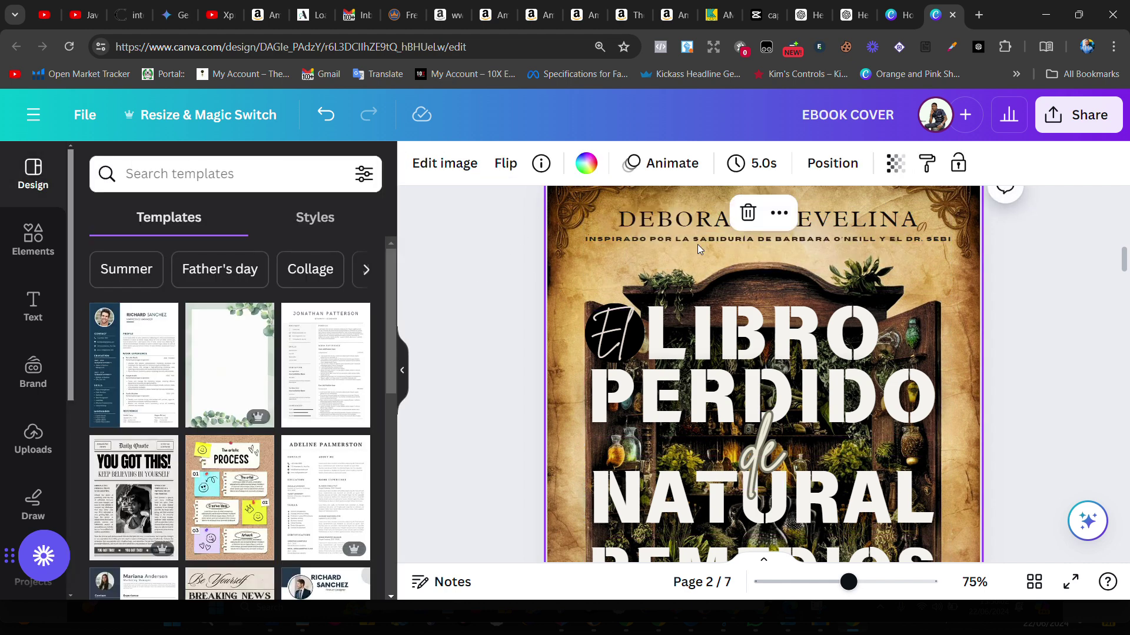
pyautogui.doubleClick(648, 224)
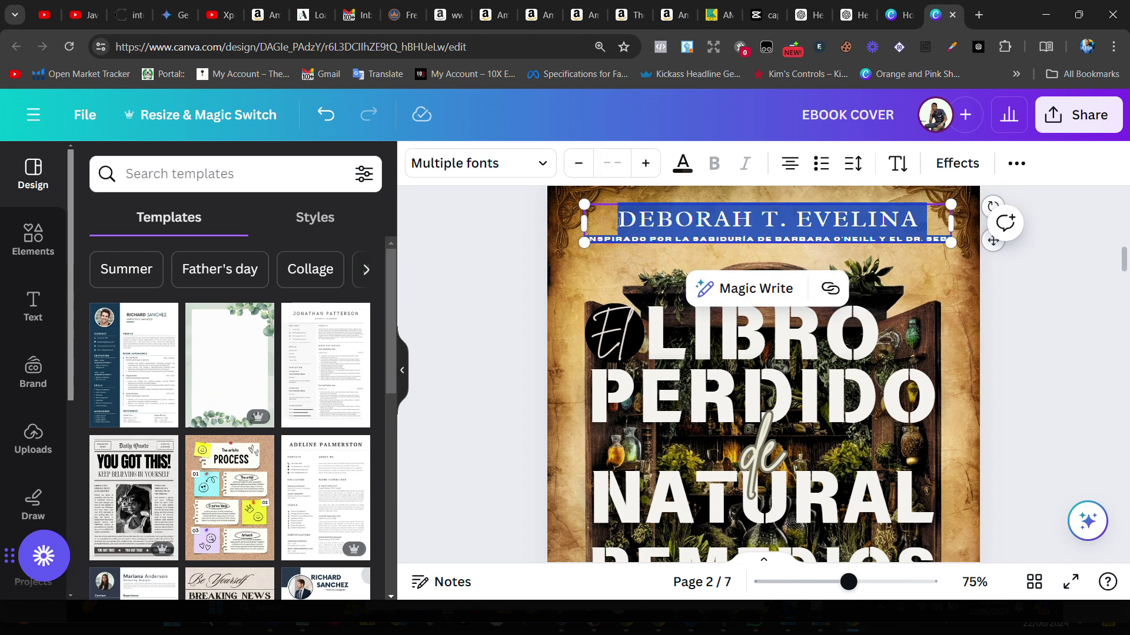
pyautogui.moveTo(619, 219); pyautogui.dragTo(920, 214)
pyautogui.hotkey('ctrl', 'c')
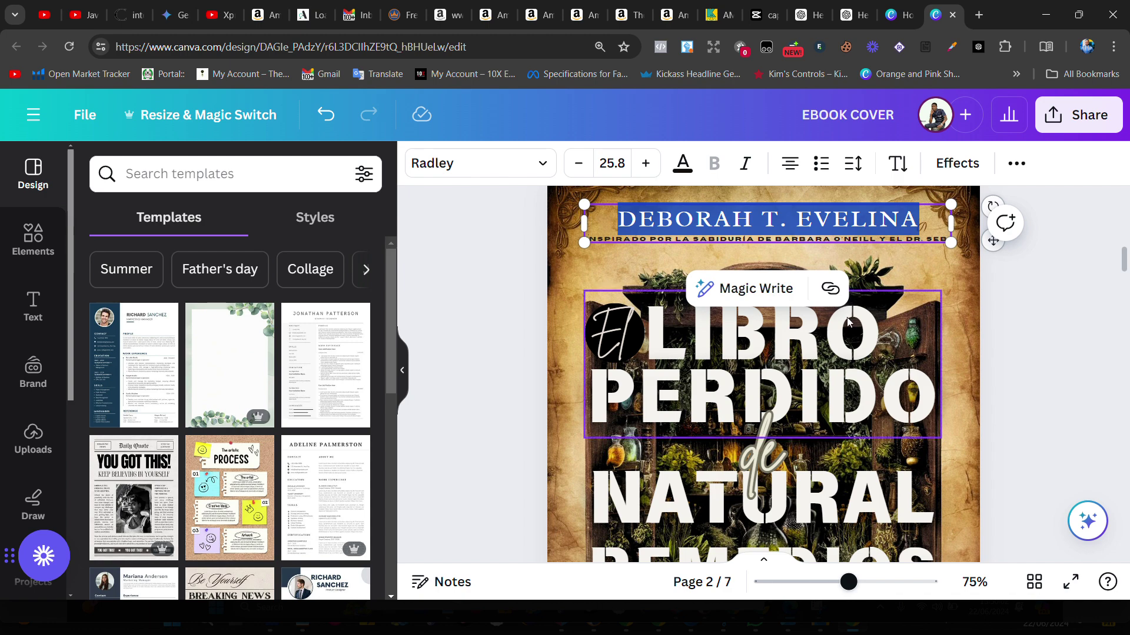
# - Replace the Japanese author name on the page 3 cover with the copied Latin-script name, keeping the small line below it
pyautogui.scroll(-9, 637, 434)
pyautogui.scroll(-2, 637, 434)
pyautogui.click(676, 369)
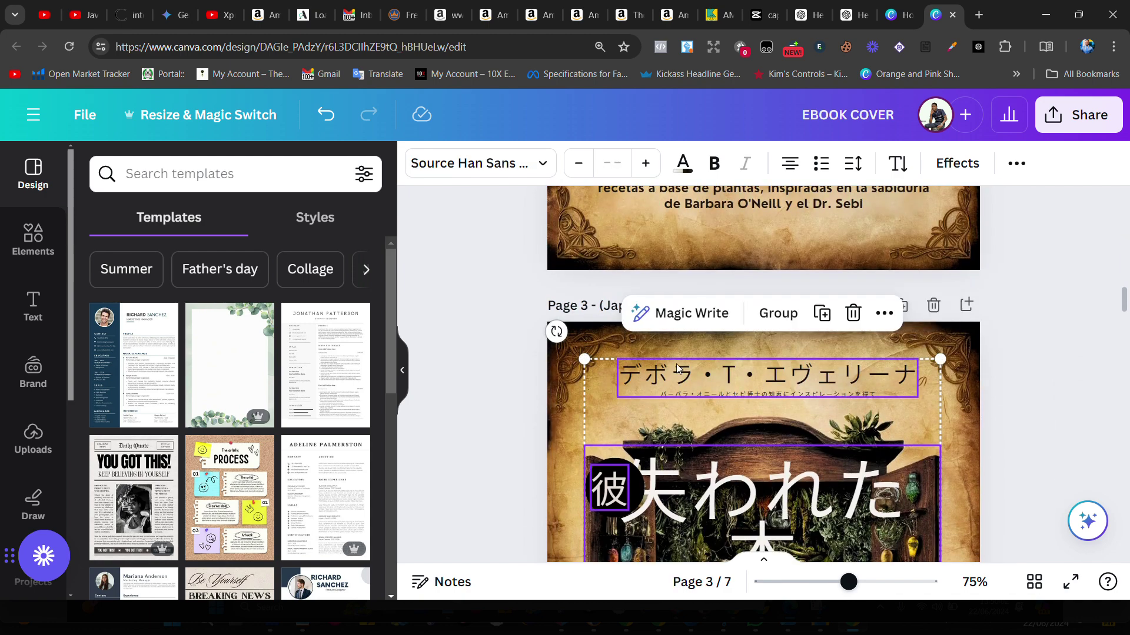
pyautogui.click(579, 402)
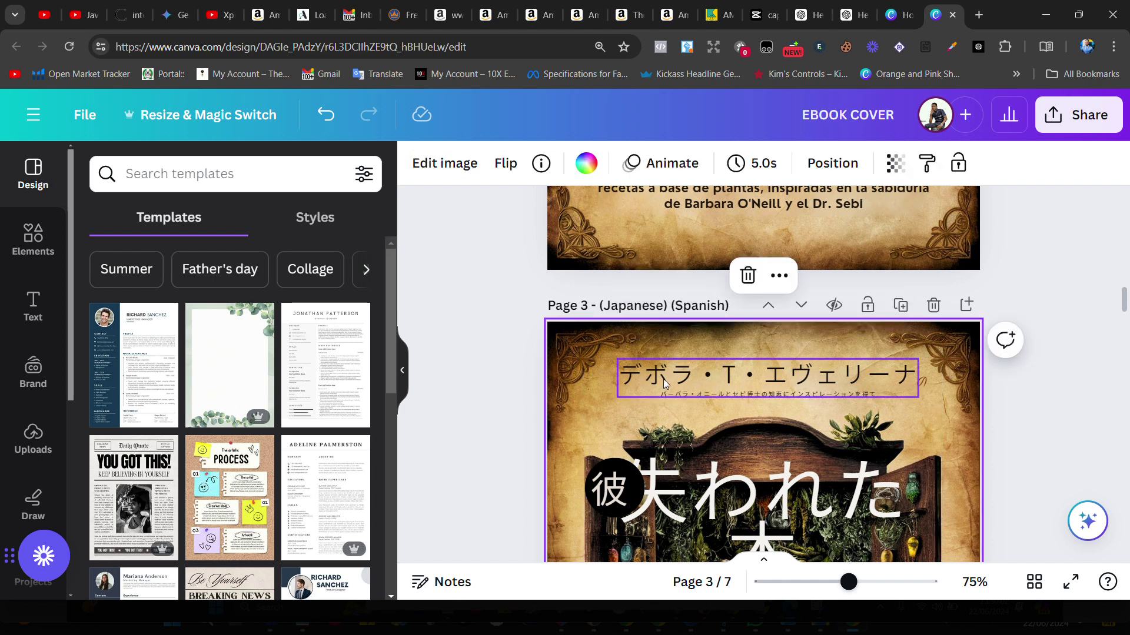
pyautogui.click(640, 387)
pyautogui.click(640, 386)
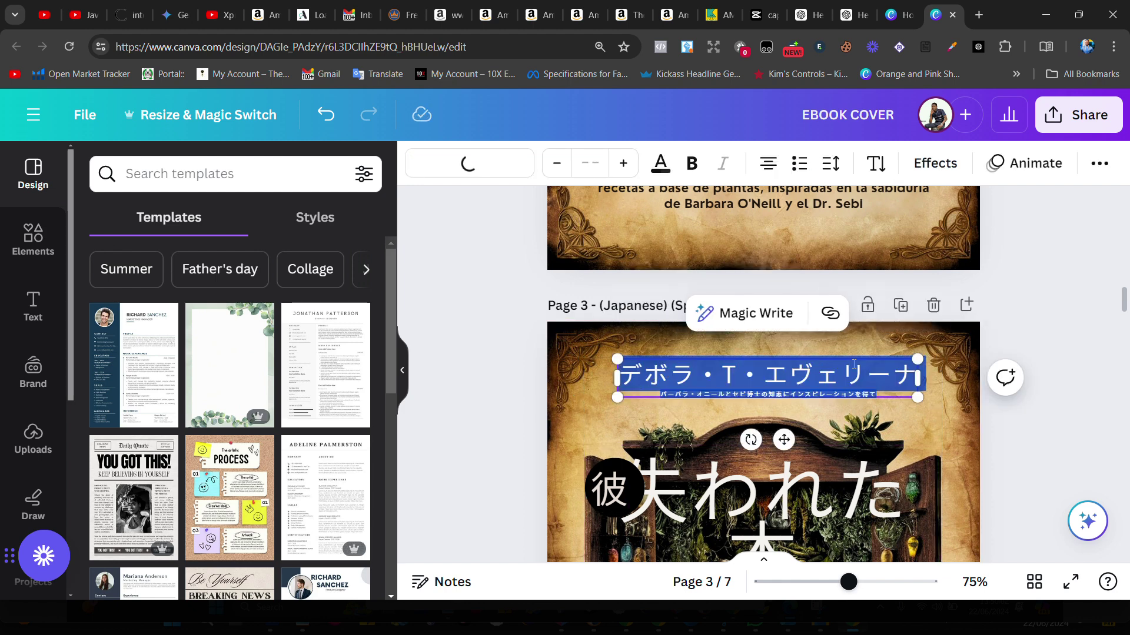
pyautogui.click(878, 382)
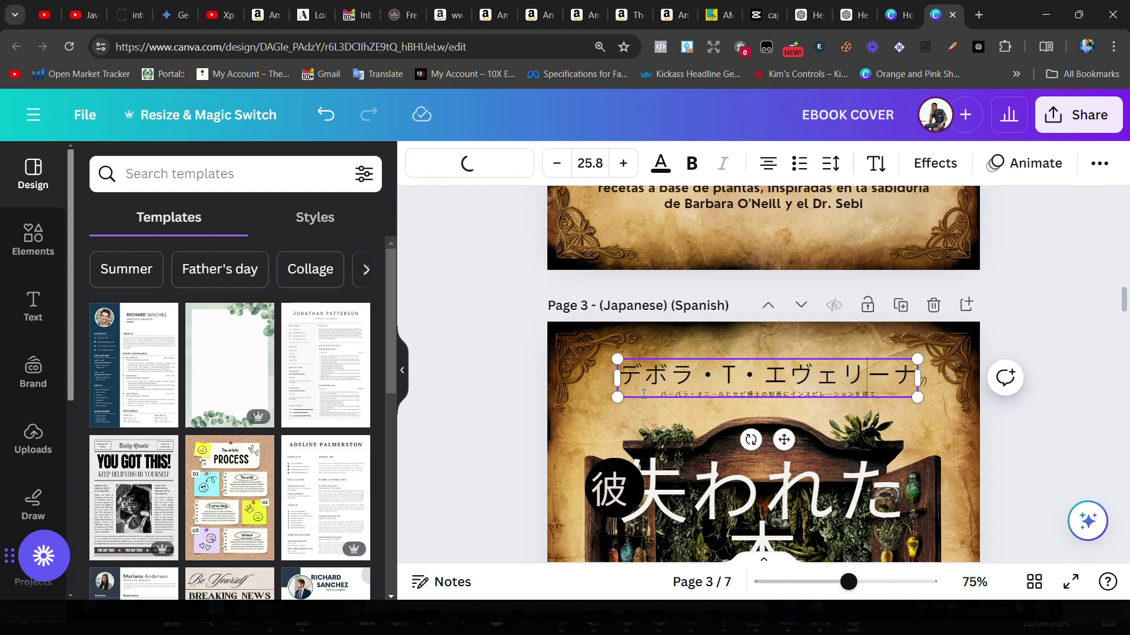
pyautogui.moveTo(633, 378); pyautogui.dragTo(917, 375)
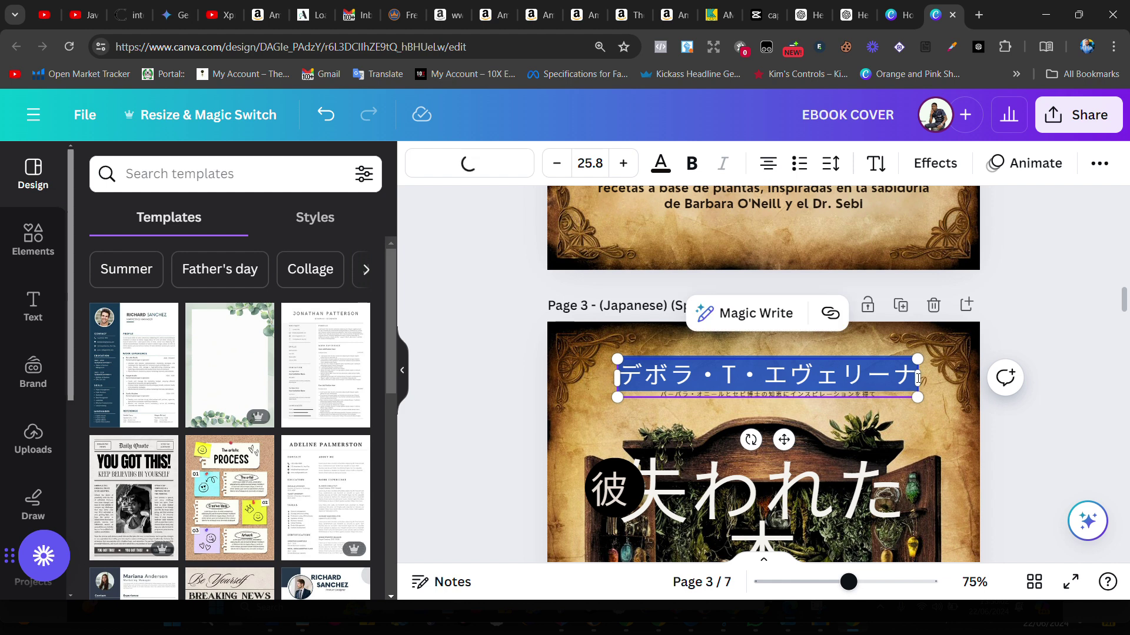
pyautogui.hotkey('ctrl', 'v')
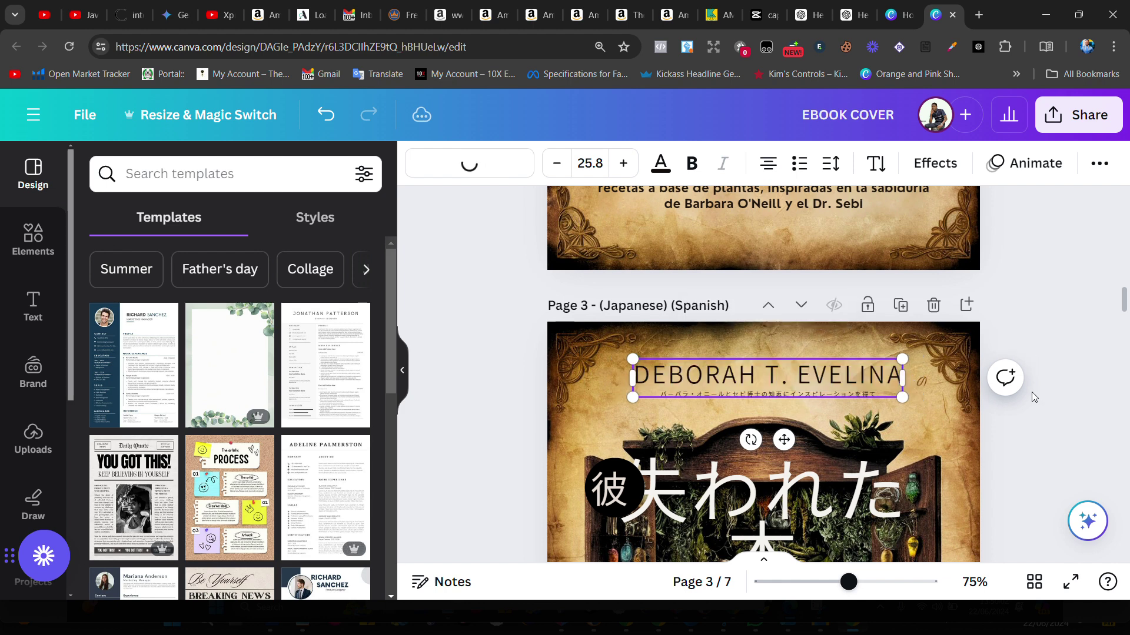
pyautogui.click(1026, 421)
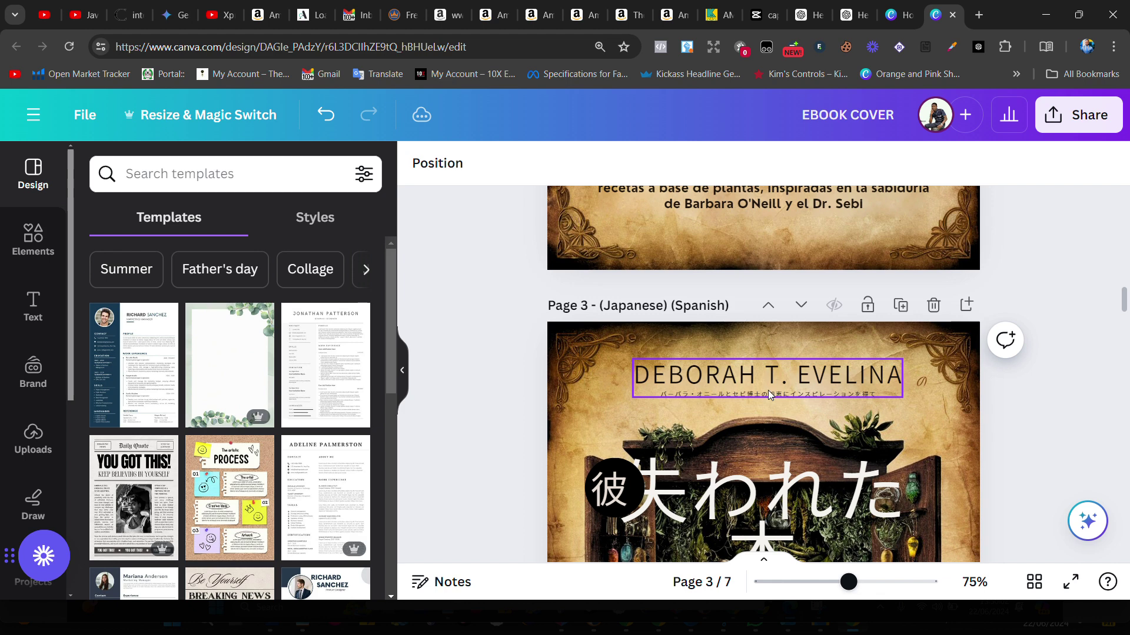
# - Move the two-line Japanese description at the foot of the page 3 cover slightly lower
pyautogui.scroll(-5, 767, 390)
pyautogui.scroll(-2, 767, 391)
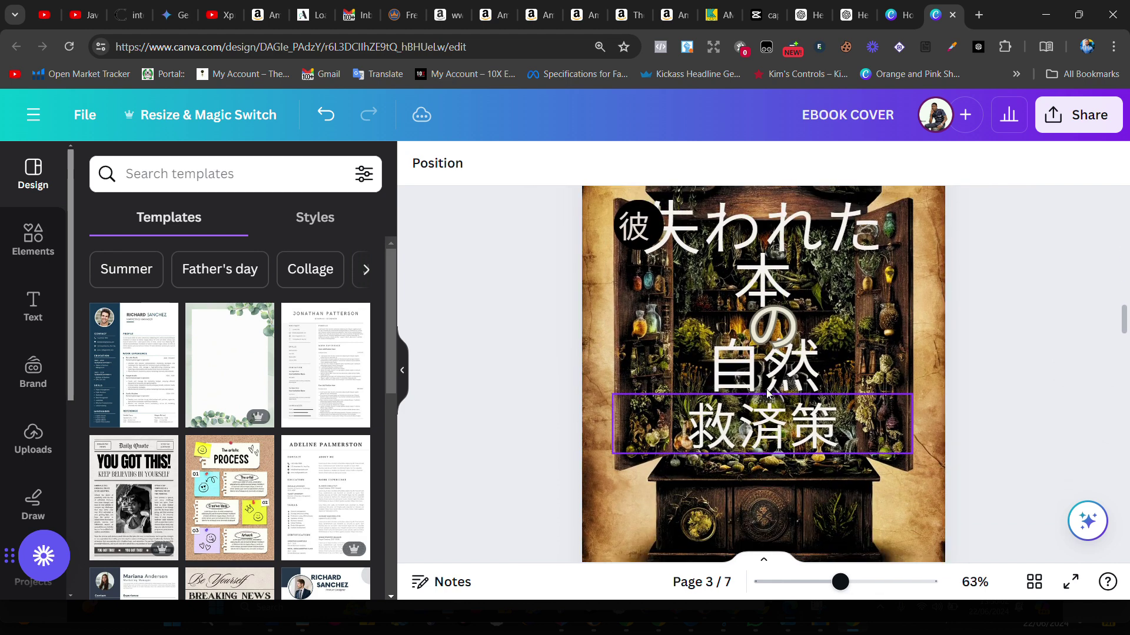
pyautogui.scroll(-4, 759, 392)
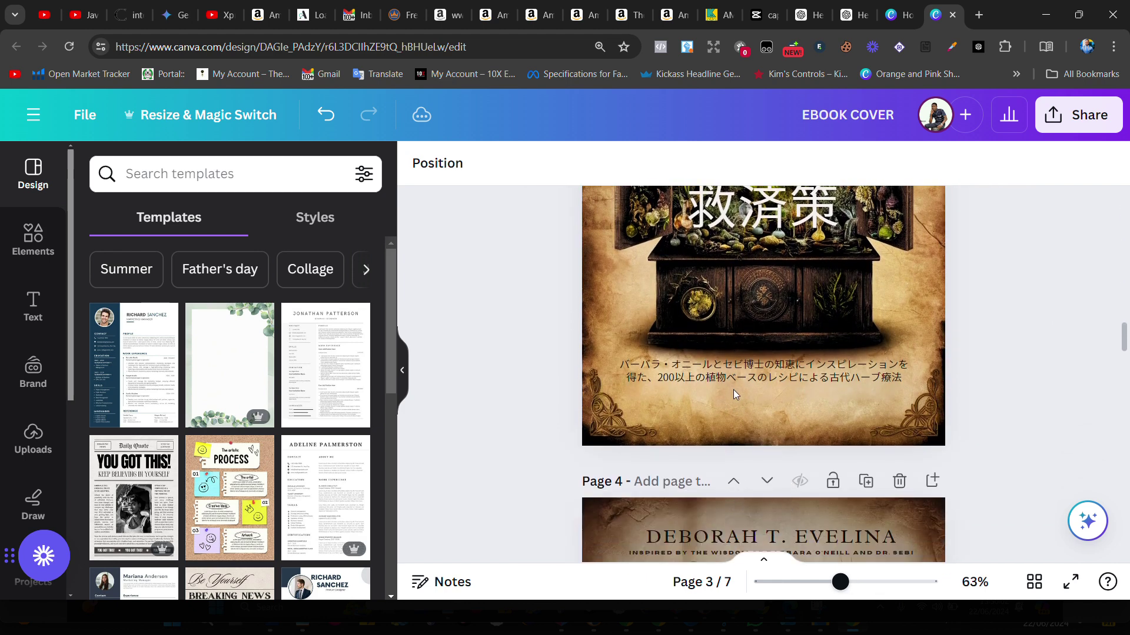
pyautogui.click(733, 376)
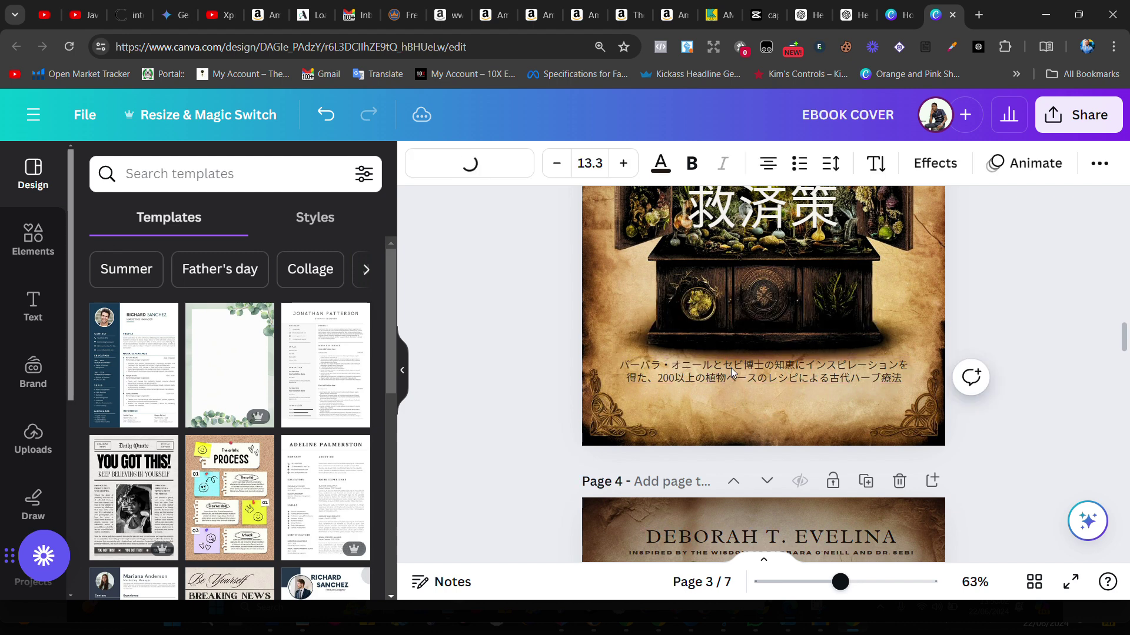
pyautogui.doubleClick(731, 368)
pyautogui.click(730, 368)
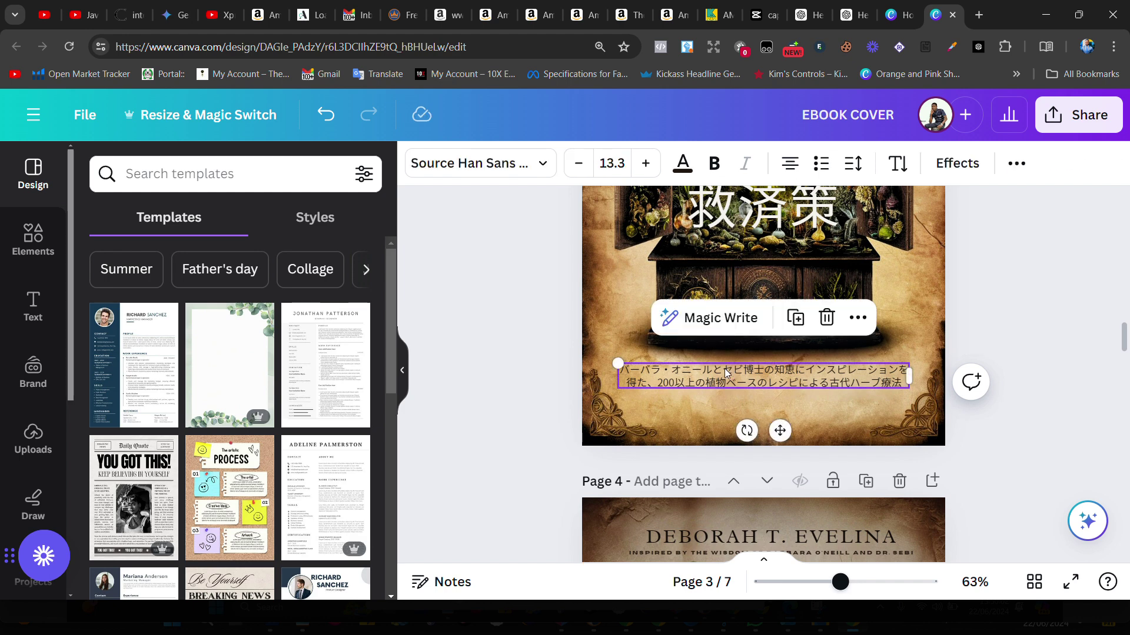
pyautogui.scroll(-1, 727, 371)
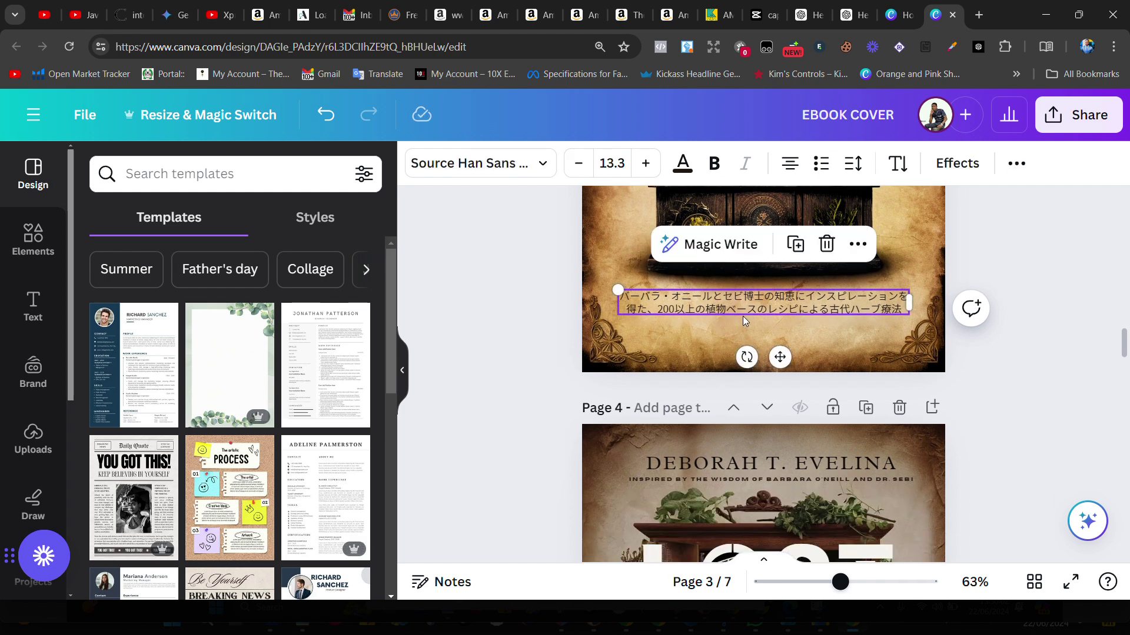
pyautogui.scroll(1, 739, 319)
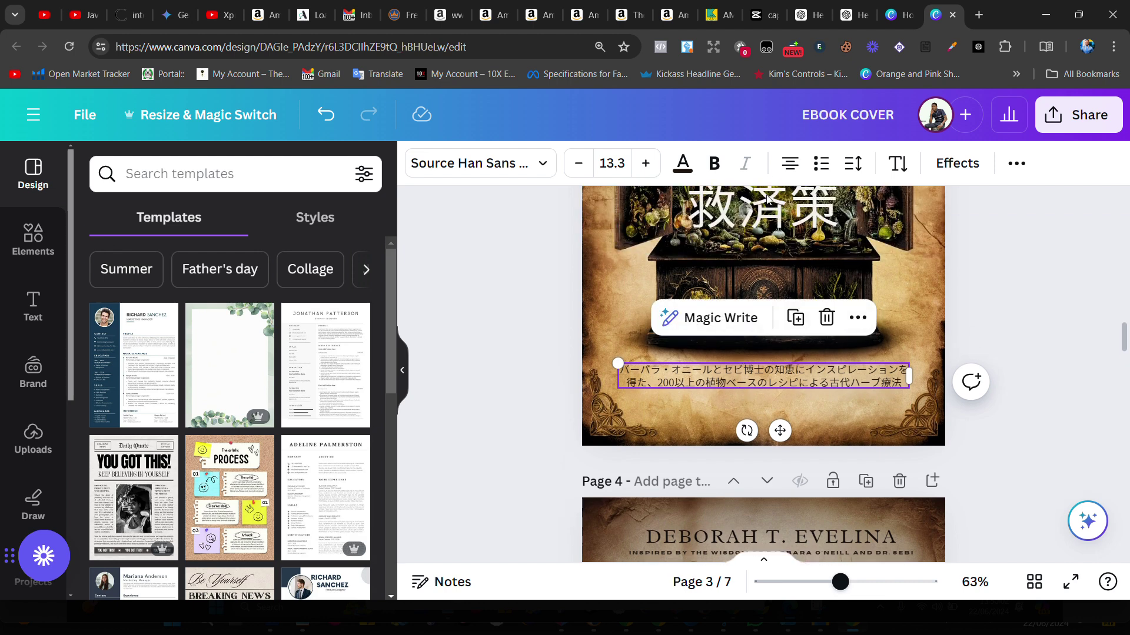
# - Reduce the font size of the の character in the title to 59.8 and shift it slightly between 本 and 自然
pyautogui.scroll(3, 728, 289)
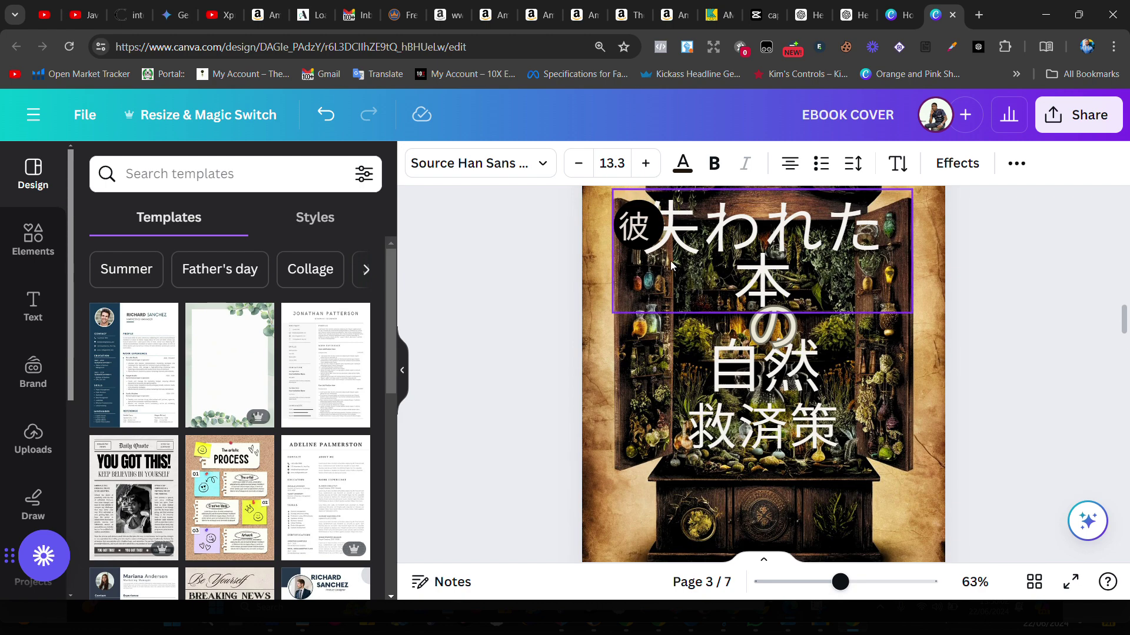
pyautogui.click(772, 338)
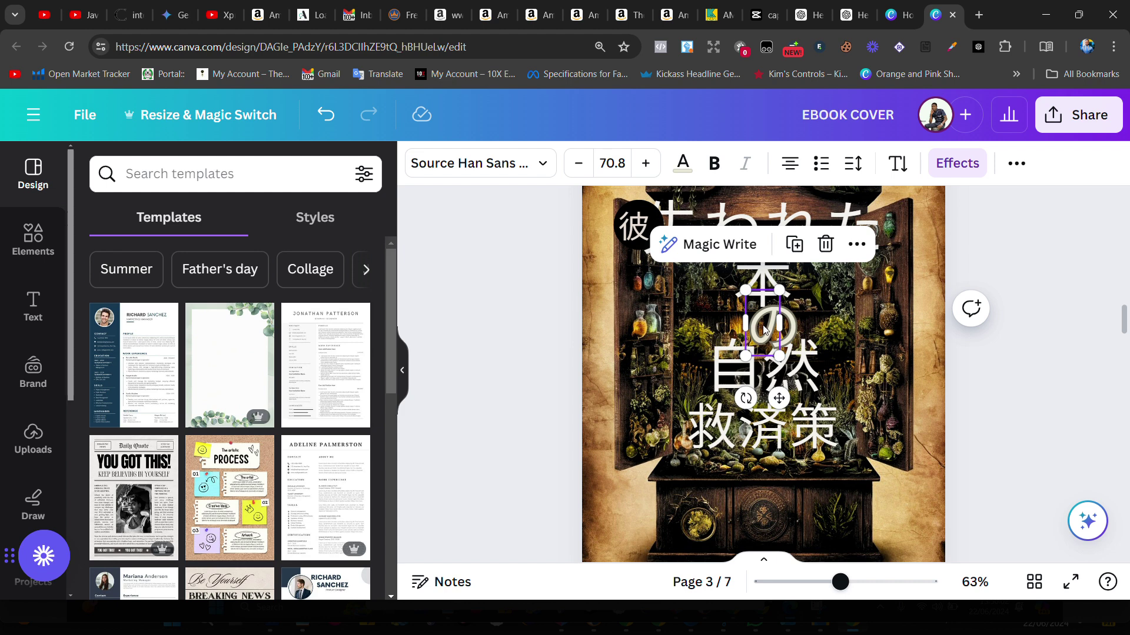
pyautogui.click(578, 166)
pyautogui.click(577, 166)
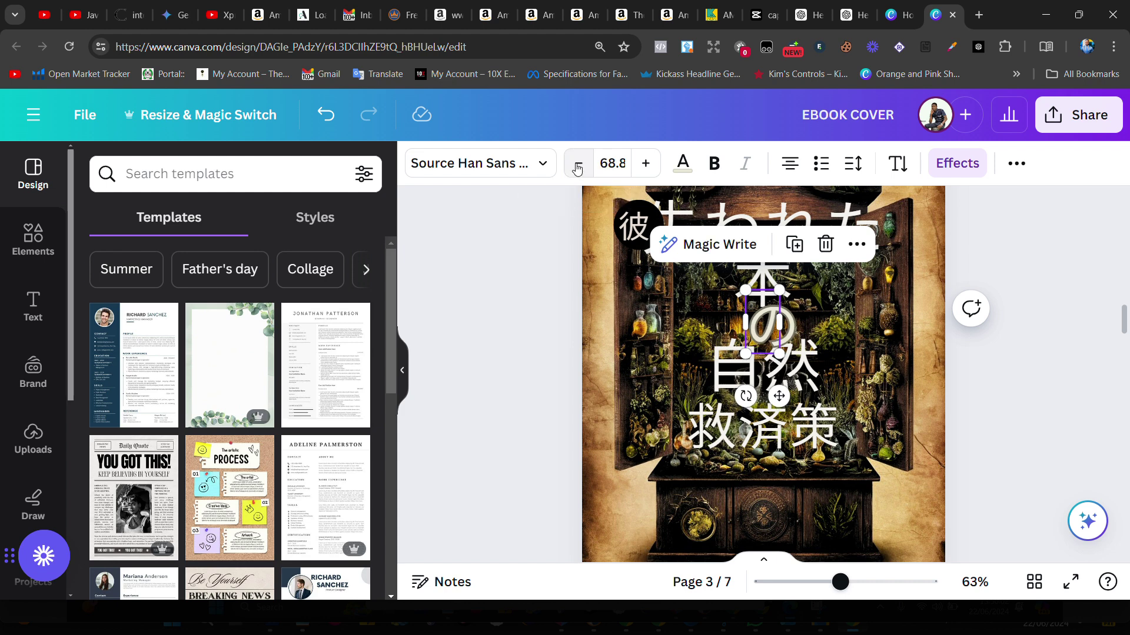
pyautogui.click(577, 167)
pyautogui.click(577, 167)
pyautogui.click(577, 167)
pyautogui.click(577, 166)
pyautogui.click(577, 167)
pyautogui.click(577, 167)
pyautogui.click(577, 167)
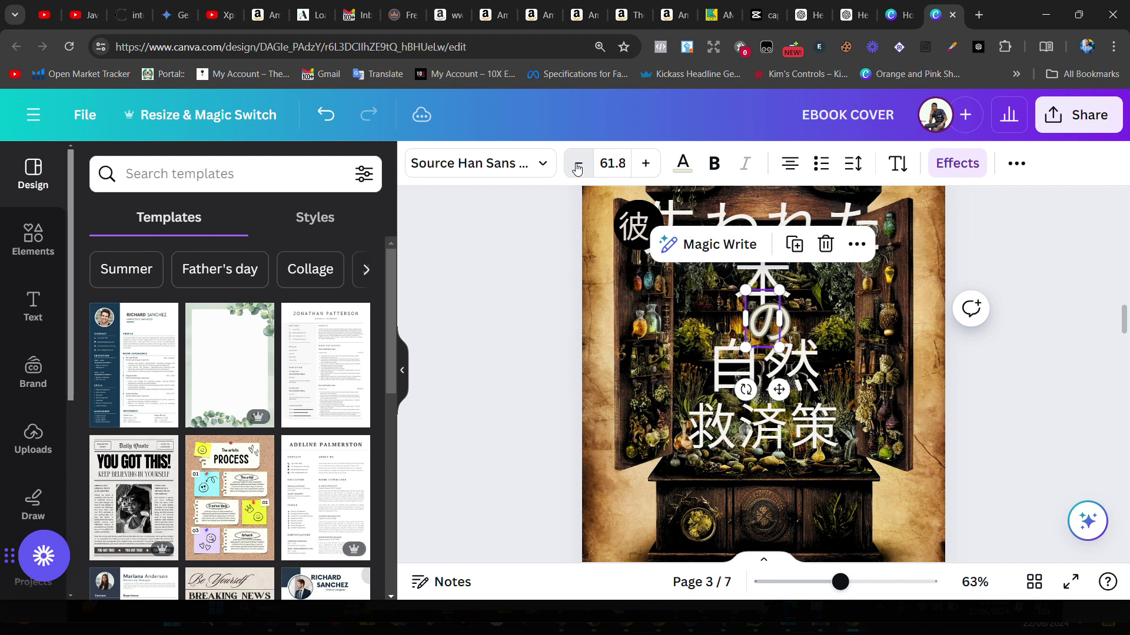
pyautogui.click(577, 167)
pyautogui.click(577, 167)
pyautogui.moveTo(771, 333); pyautogui.dragTo(767, 333)
# - Nudge the title lines 自然 and 救済策 together down by ten increments to open space below の
pyautogui.click(719, 382)
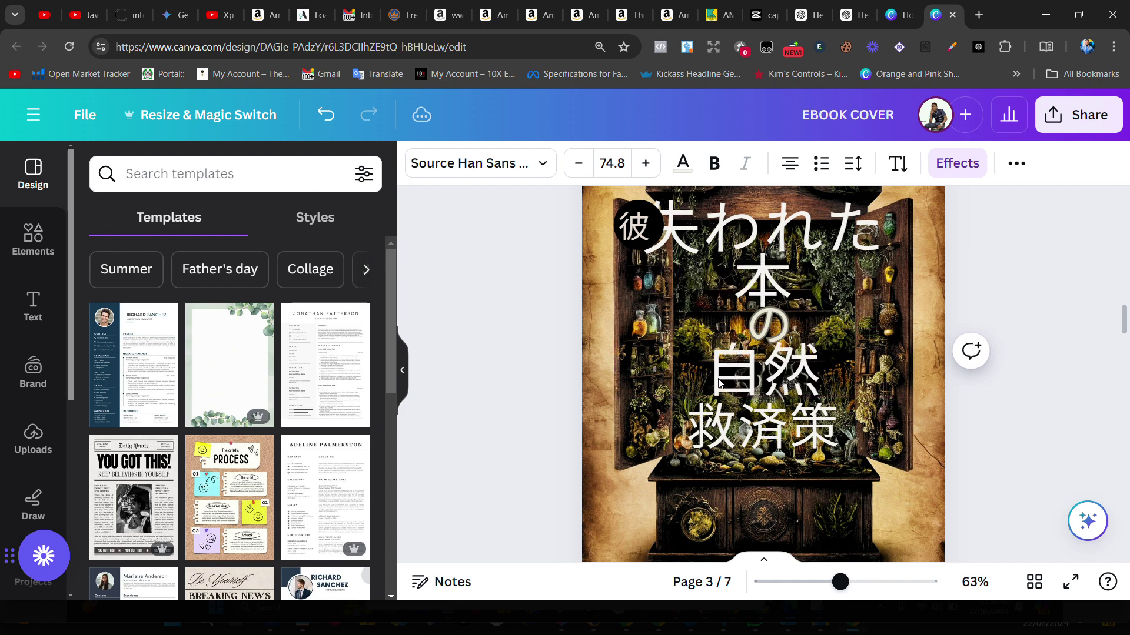
pyautogui.keyDown('shift'); pyautogui.click(725, 434); pyautogui.keyUp('shift')
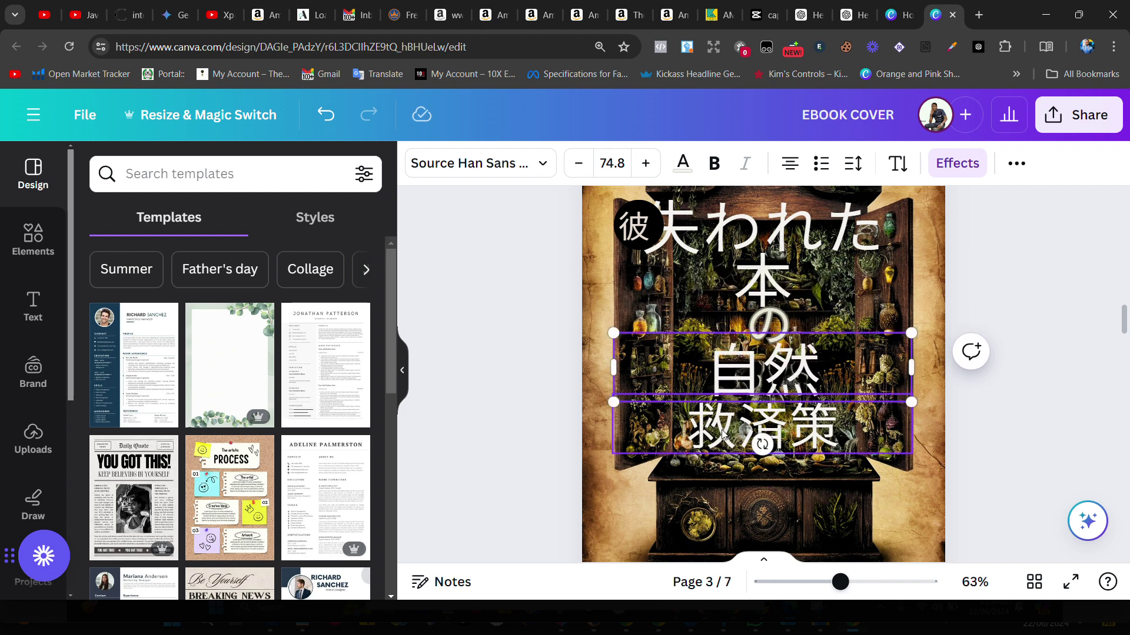
pyautogui.press('Down')
pyautogui.press('Down')
pyautogui.press('Down')
pyautogui.press('Down')
pyautogui.press('Down')
pyautogui.press('Down')
pyautogui.press('Down')
pyautogui.press('Down')
pyautogui.press('Down')
pyautogui.press('Down')
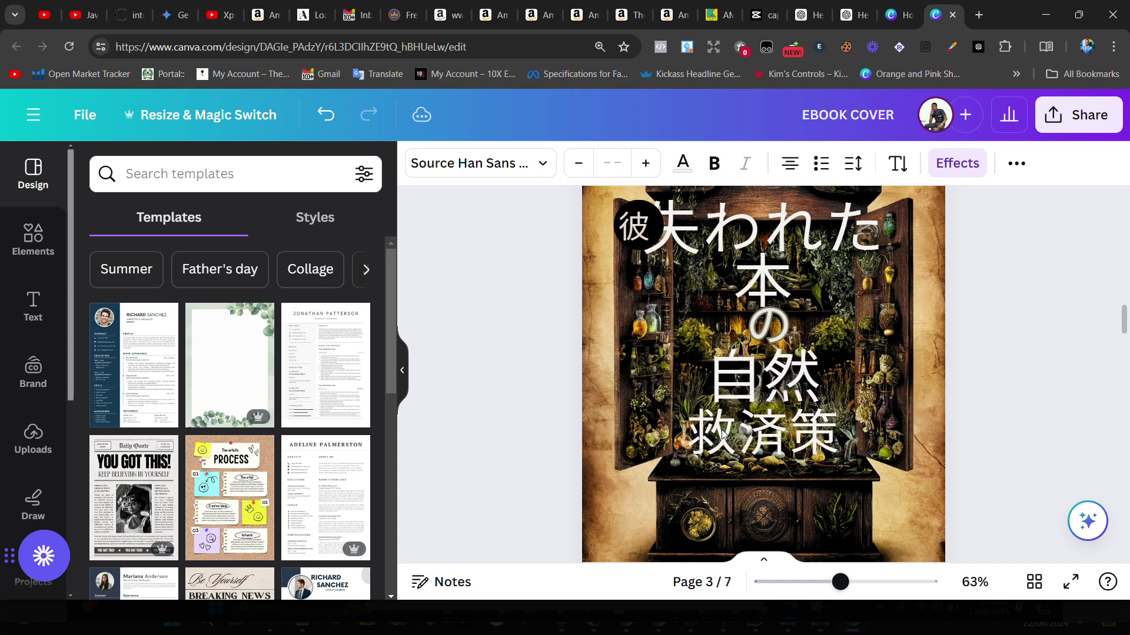
# - Nudge the の character down by ten increments so it is spaced between 本 and 自然
pyautogui.click(762, 323)
pyautogui.press('Down')
pyautogui.press('Down')
pyautogui.press('Down')
pyautogui.press('Down')
pyautogui.press('Down')
pyautogui.press('Down')
pyautogui.press('Down')
pyautogui.press('Down')
pyautogui.press('Down')
pyautogui.press('Down')
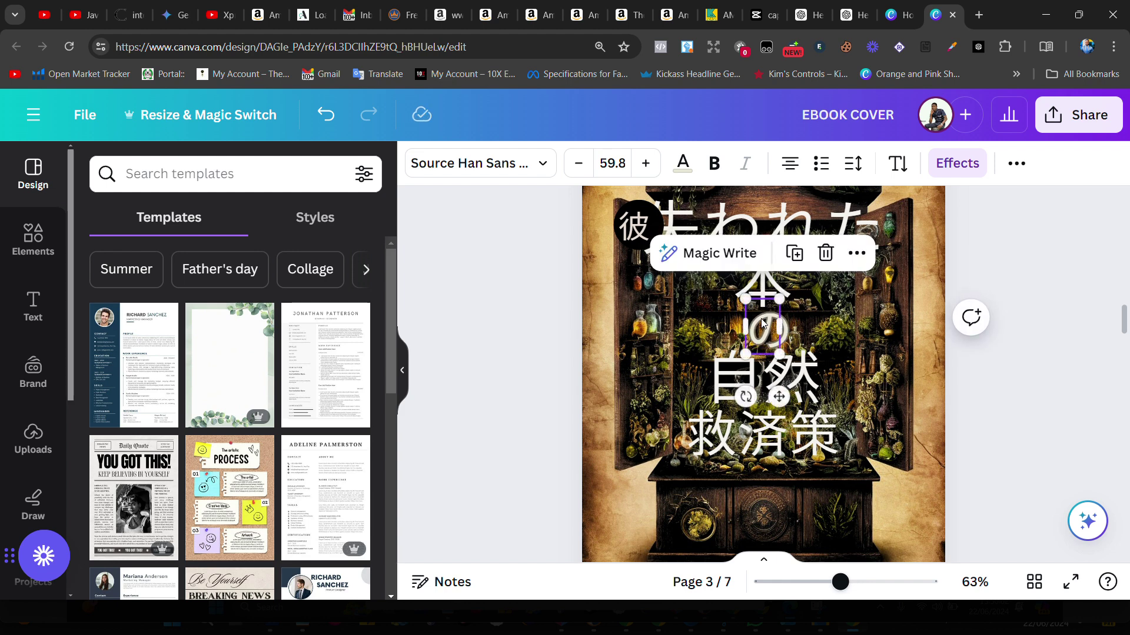
pyautogui.scroll(3, 762, 322)
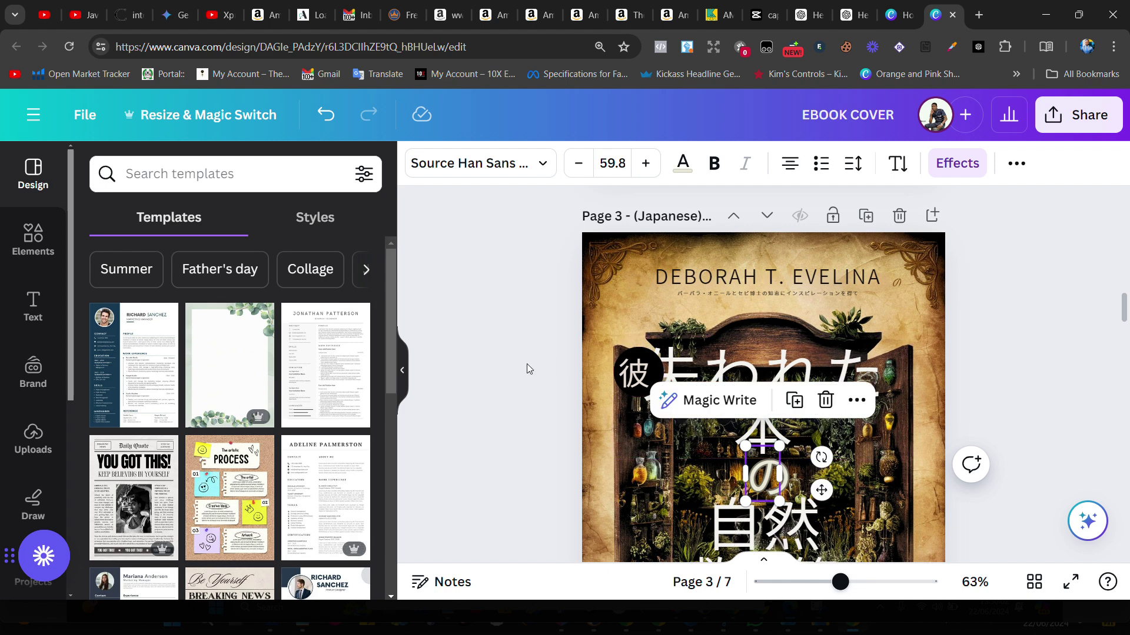
# - Nudge the 失われた本 title text to the right by fourteen increments, away from the 彼 circle
pyautogui.click(669, 370)
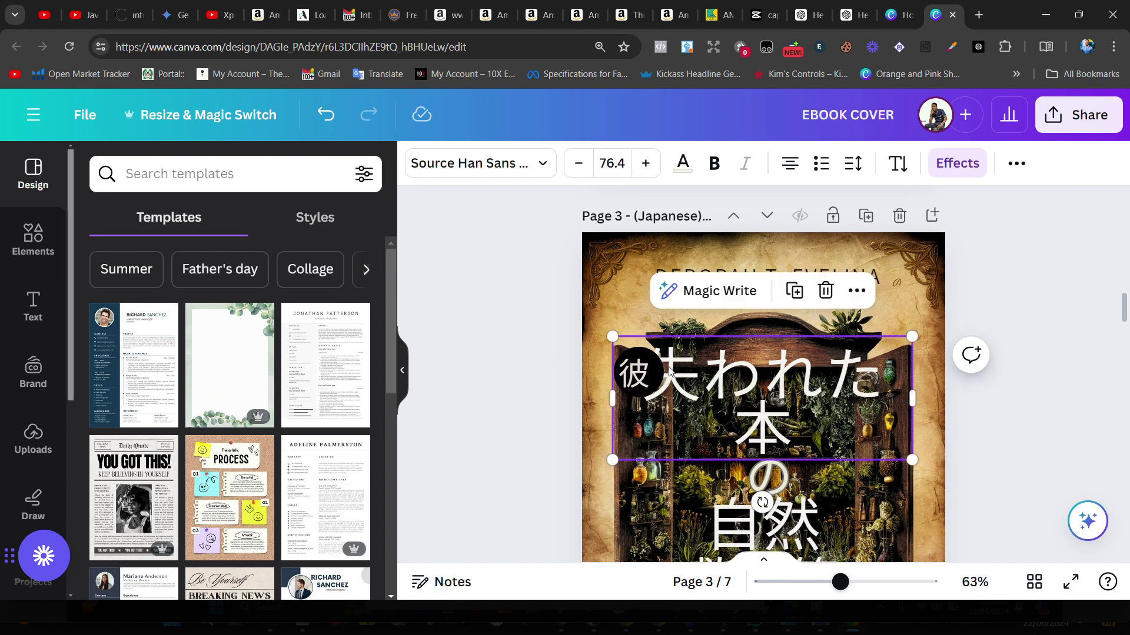
pyautogui.press('Right')
pyautogui.press('Right')
pyautogui.press('Right')
pyautogui.press('Right')
pyautogui.press('Right')
pyautogui.press('Right')
pyautogui.press('Right')
pyautogui.press('Right')
pyautogui.press('Right')
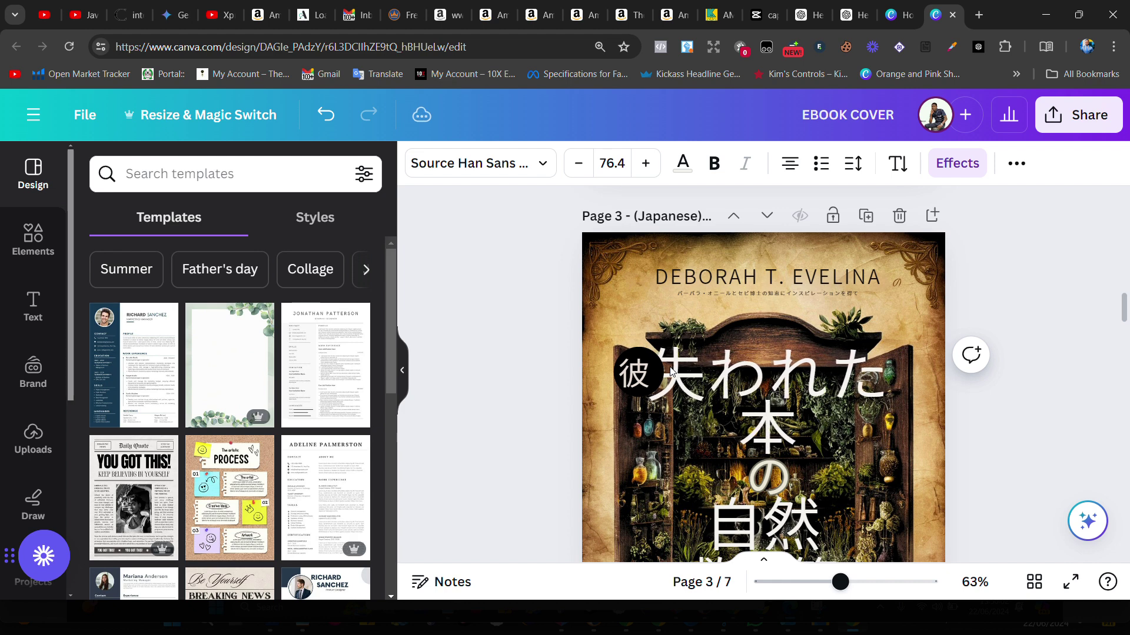
pyautogui.press('Right')
pyautogui.press('Right')
pyautogui.press('Right')
pyautogui.press('Right')
pyautogui.press('Right')
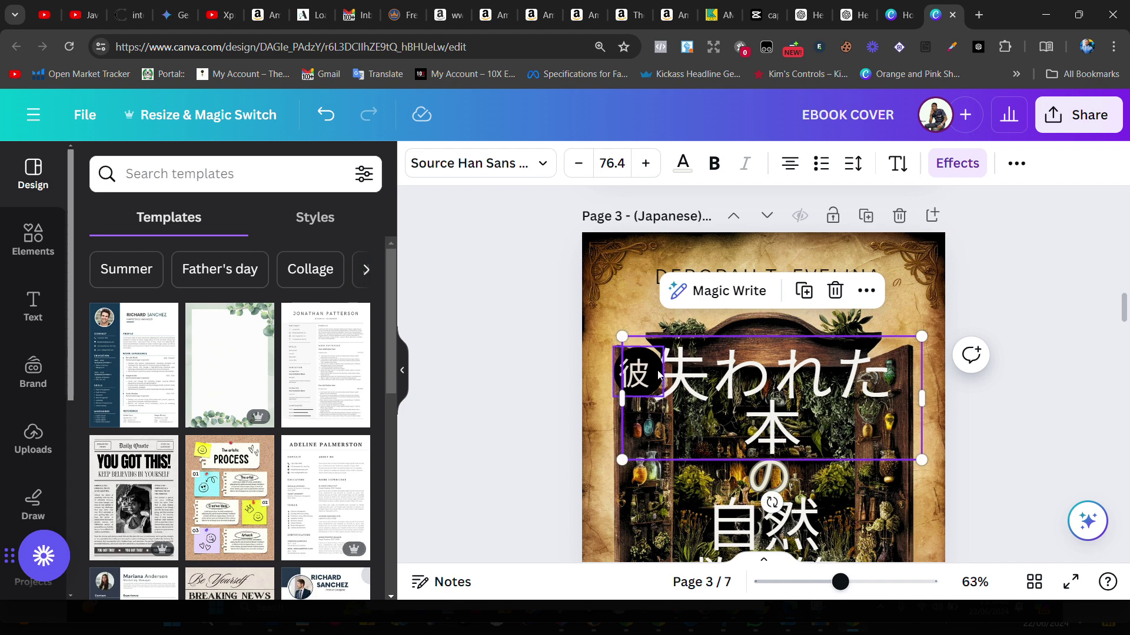
pyautogui.click(579, 354)
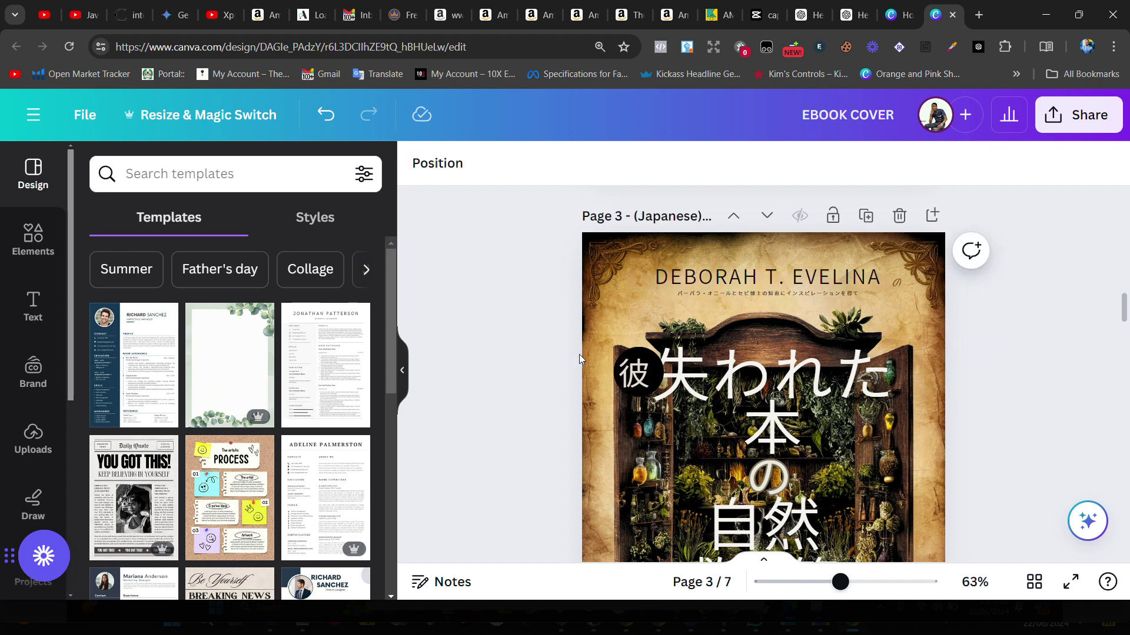
# - Move the 彼 character and its black circle above the 失われた本 text, onto the cabinet's arched top
pyautogui.click(640, 372)
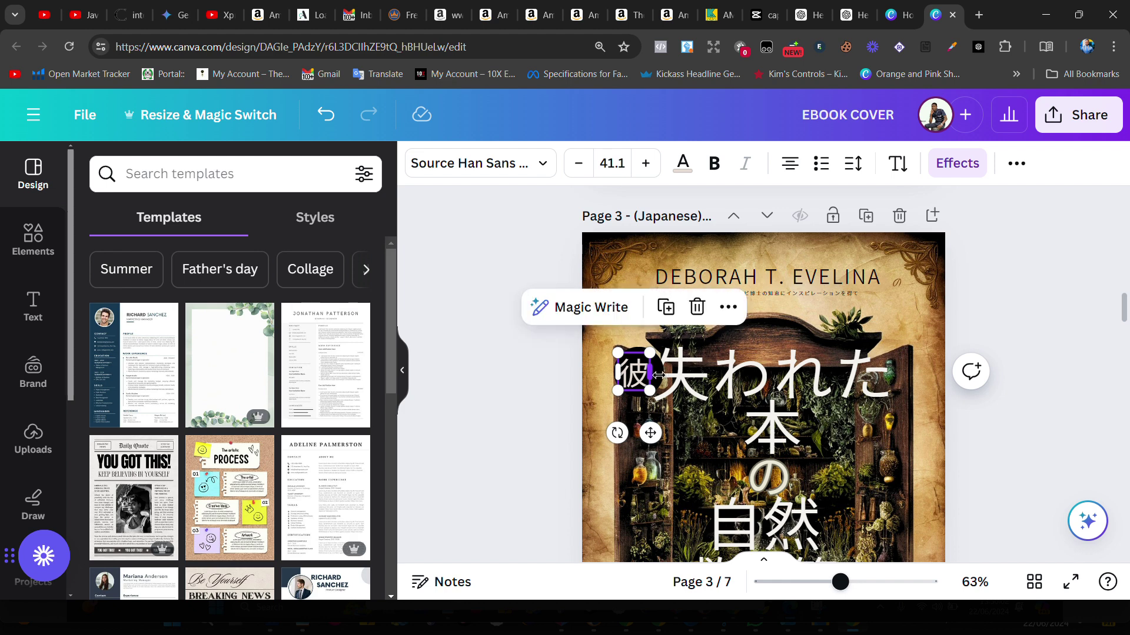
pyautogui.moveTo(657, 376); pyautogui.dragTo(776, 338)
pyautogui.keyDown('shift'); pyautogui.click(644, 375); pyautogui.keyUp('shift')
# - Select every title line together with 彼 and its circle, and align them all to a common centre
pyautogui.click(703, 388)
pyautogui.scroll(-2, 697, 394)
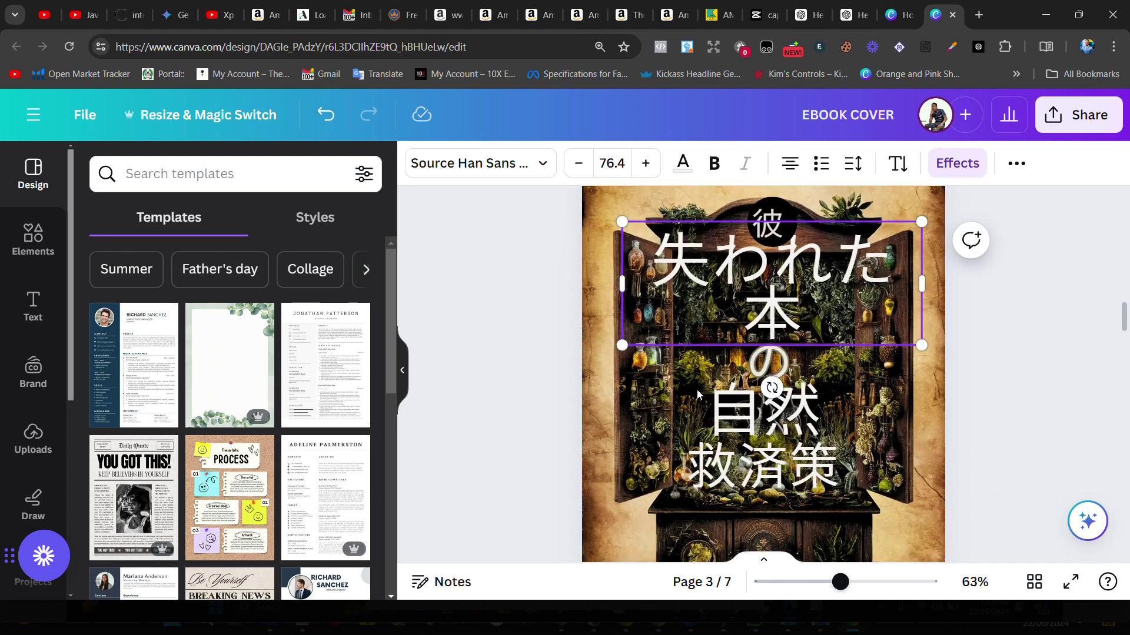
pyautogui.keyDown('shift'); pyautogui.click(777, 326); pyautogui.keyUp('shift')
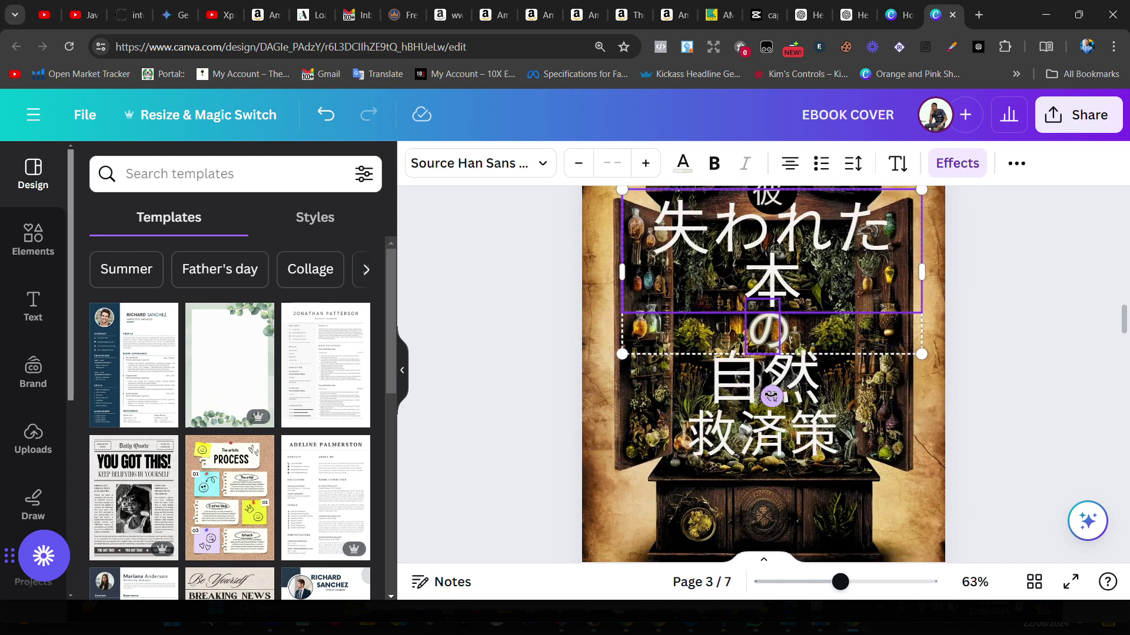
pyautogui.keyDown('shift'); pyautogui.click(759, 435); pyautogui.keyUp('shift')
pyautogui.keyDown('shift'); pyautogui.click(730, 389); pyautogui.keyUp('shift')
pyautogui.scroll(-3, 737, 441)
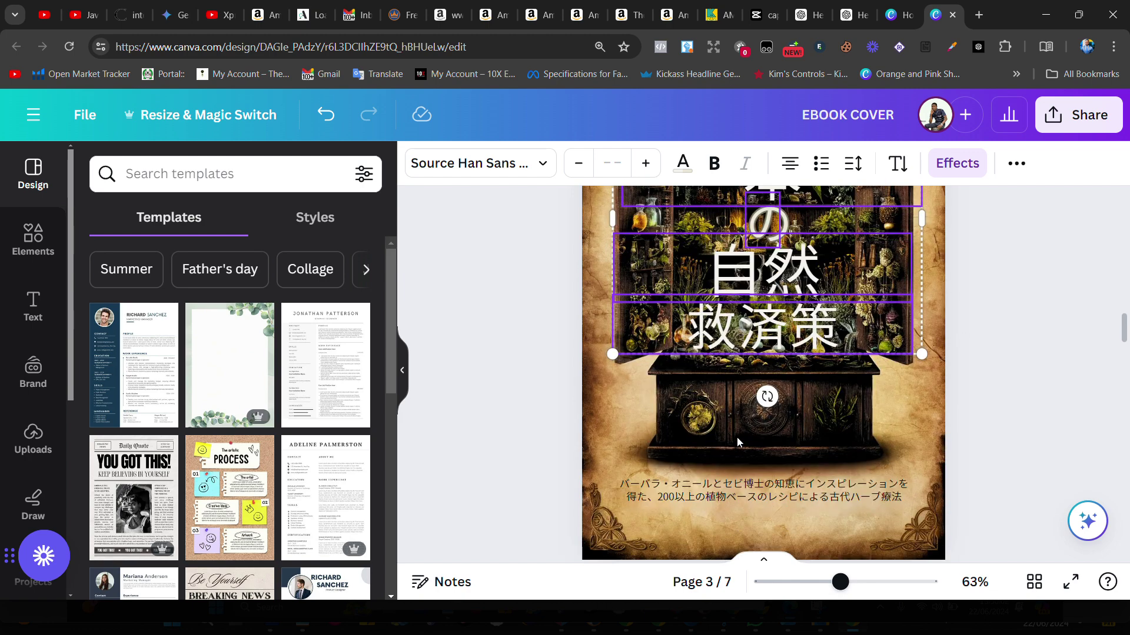
pyautogui.scroll(-3, 737, 442)
pyautogui.scroll(8, 764, 412)
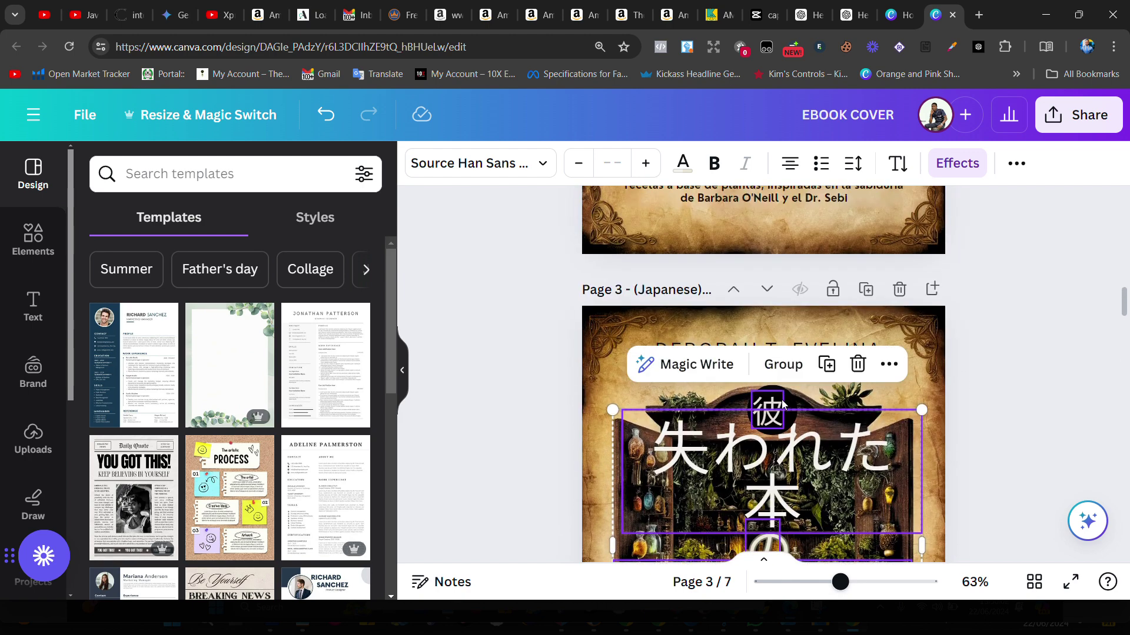
pyautogui.keyDown('shift'); pyautogui.click(780, 402); pyautogui.keyUp('shift')
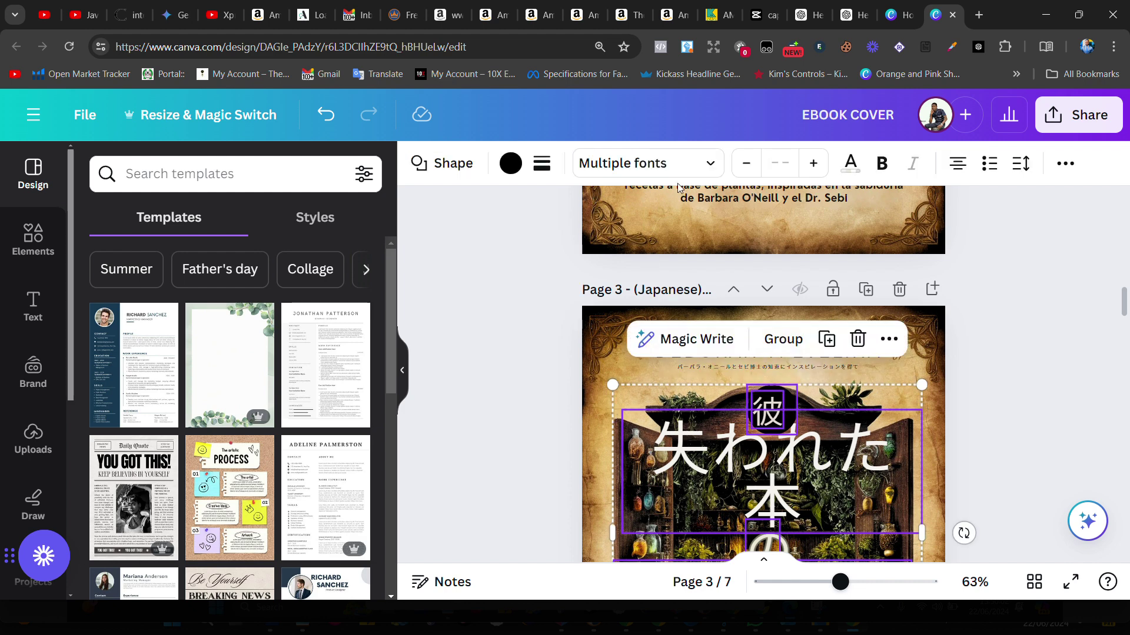
pyautogui.click(1065, 163)
pyautogui.click(922, 223)
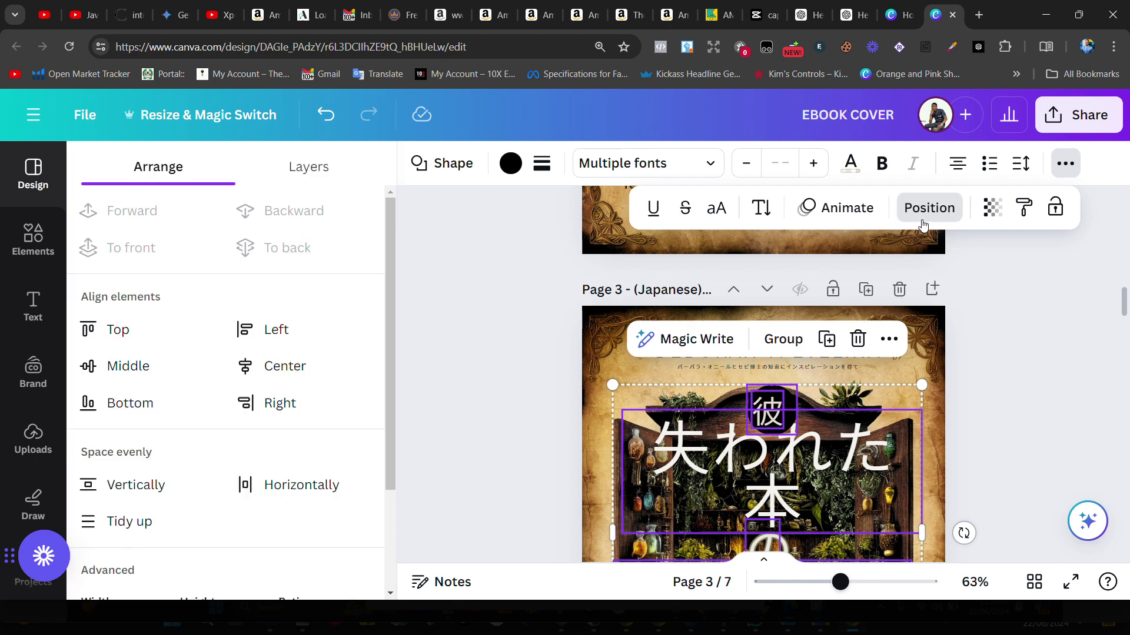
pyautogui.click(303, 365)
# - Enlarge all the selected title elements together until their text boxes span the full width of the cover
pyautogui.scroll(-3, 504, 407)
pyautogui.scroll(-5, 504, 407)
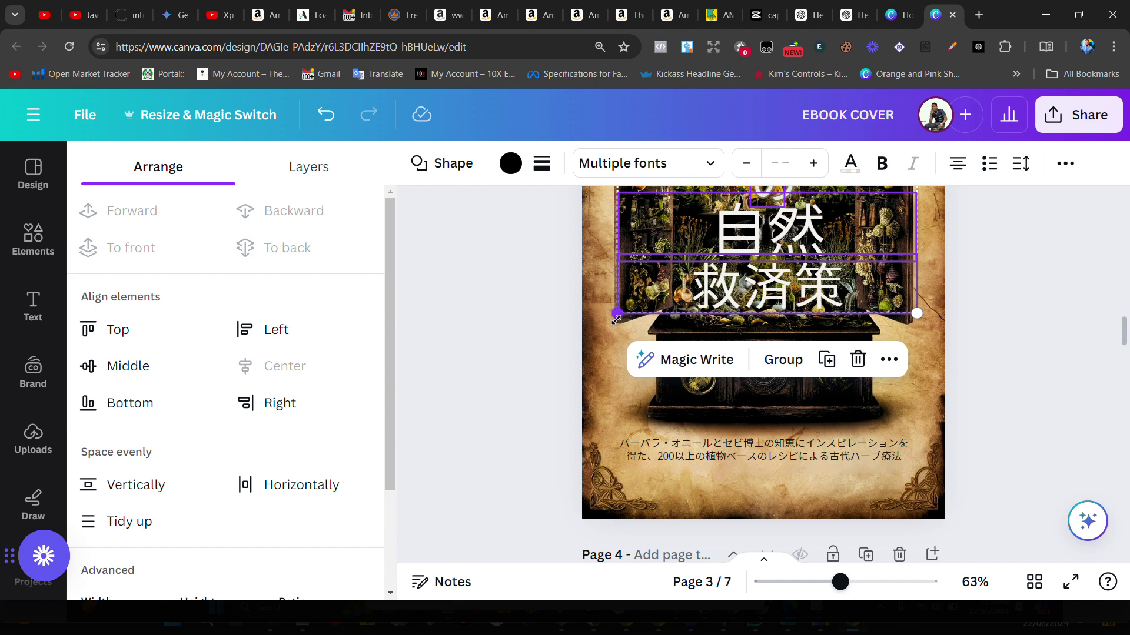
pyautogui.moveTo(615, 321); pyautogui.dragTo(608, 329)
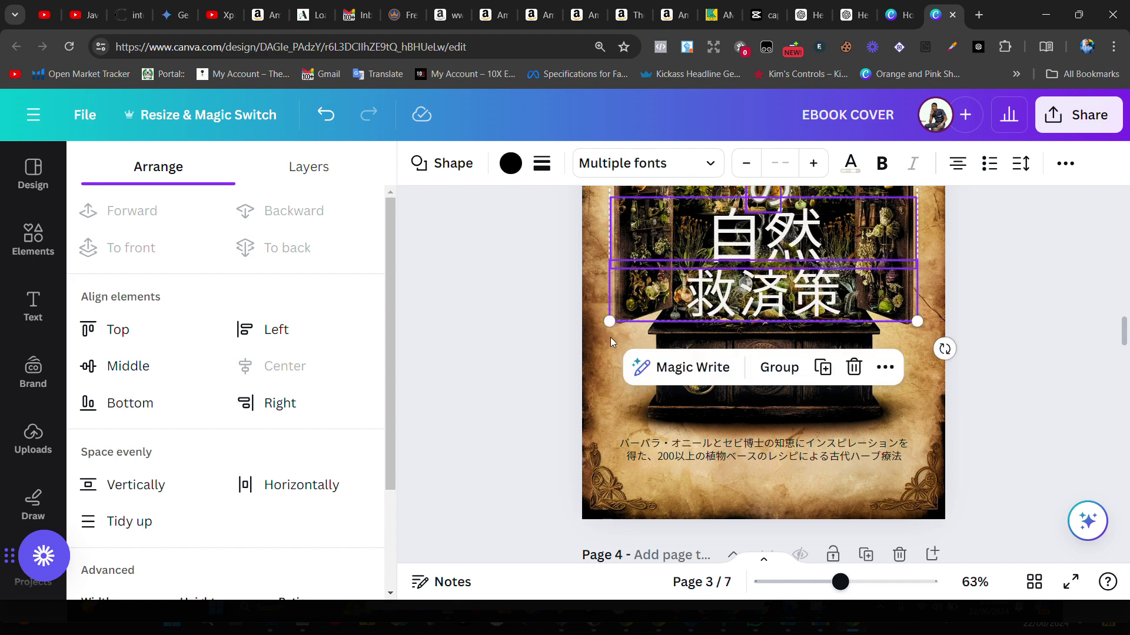
pyautogui.keyDown('ctrl'); pyautogui.scroll(-3, 610, 342); pyautogui.keyUp('ctrl')
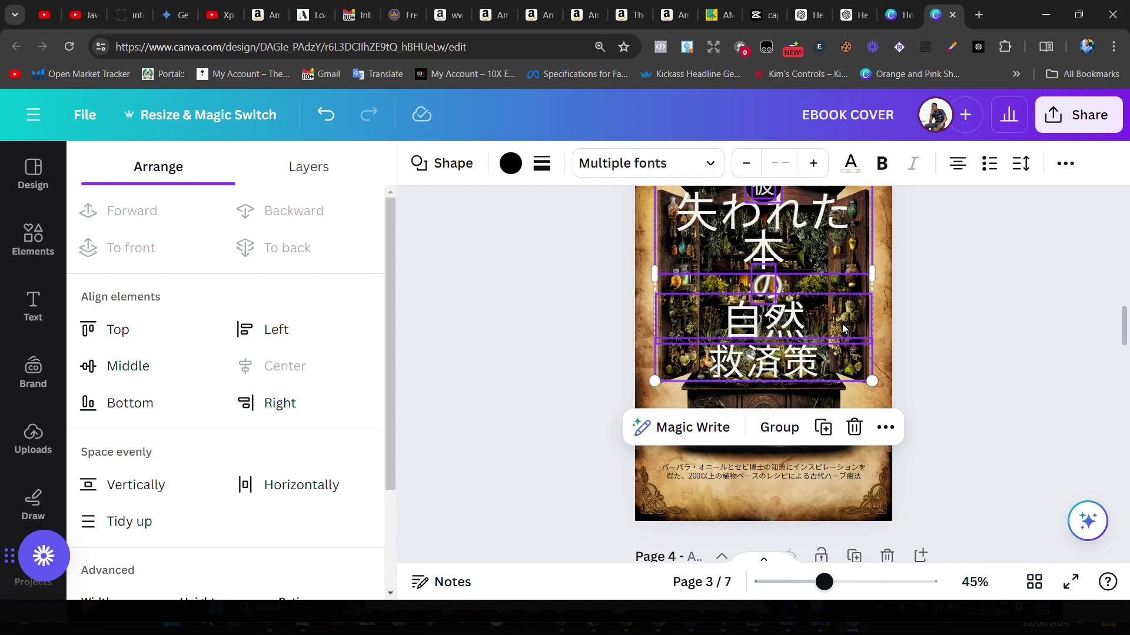
pyautogui.scroll(3, 842, 328)
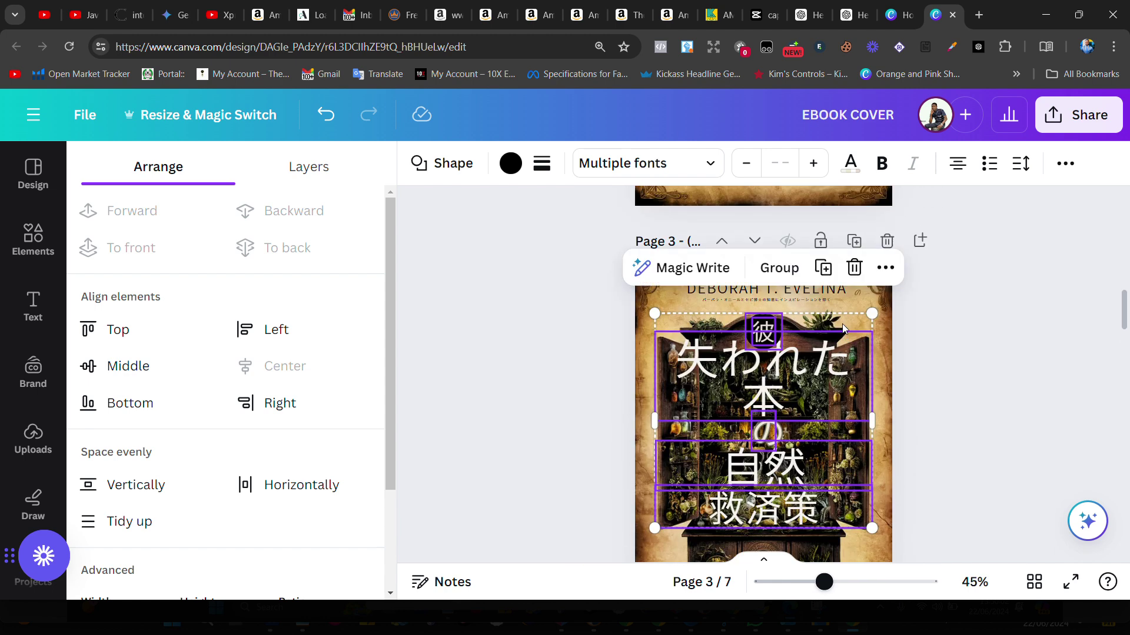
pyautogui.scroll(-2, 893, 352)
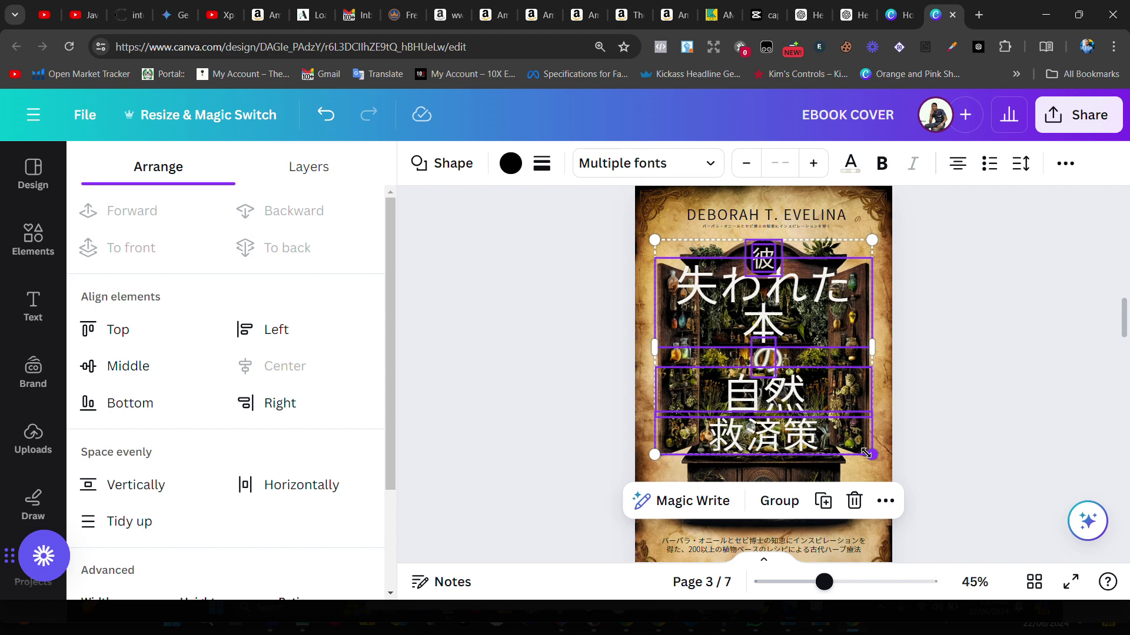
pyautogui.moveTo(871, 456); pyautogui.dragTo(892, 474)
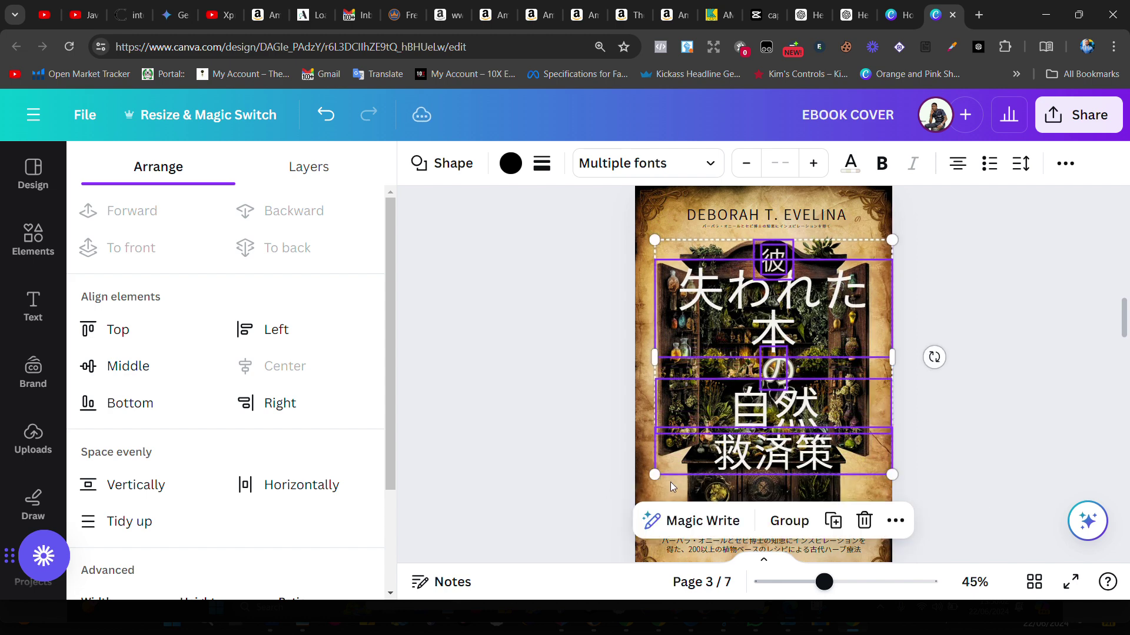
pyautogui.moveTo(657, 476); pyautogui.dragTo(636, 493)
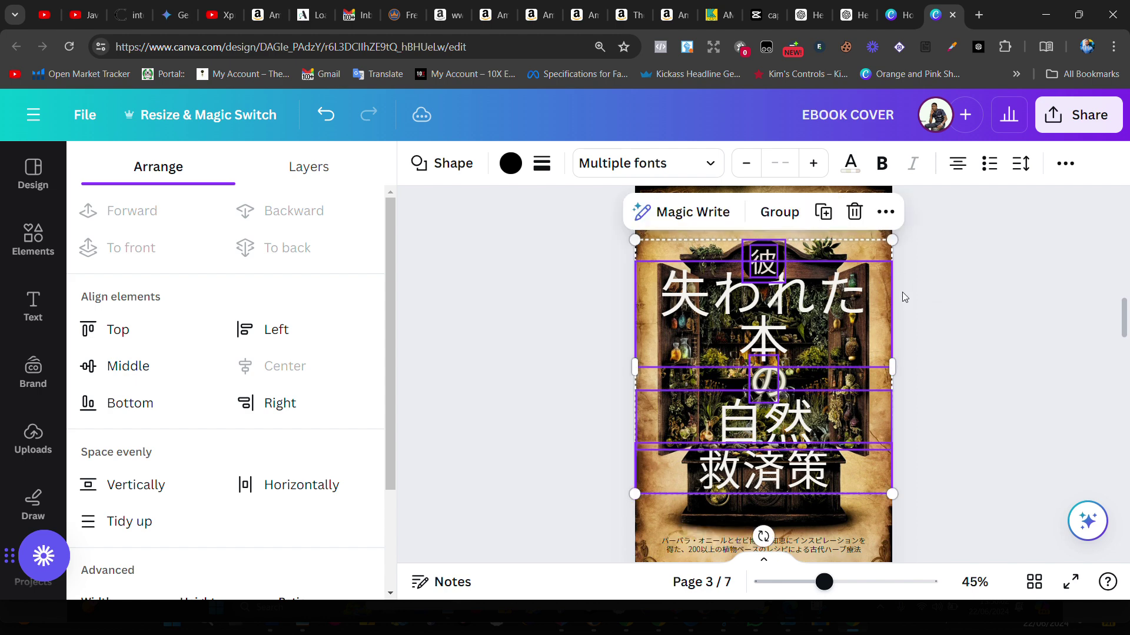
pyautogui.click(570, 299)
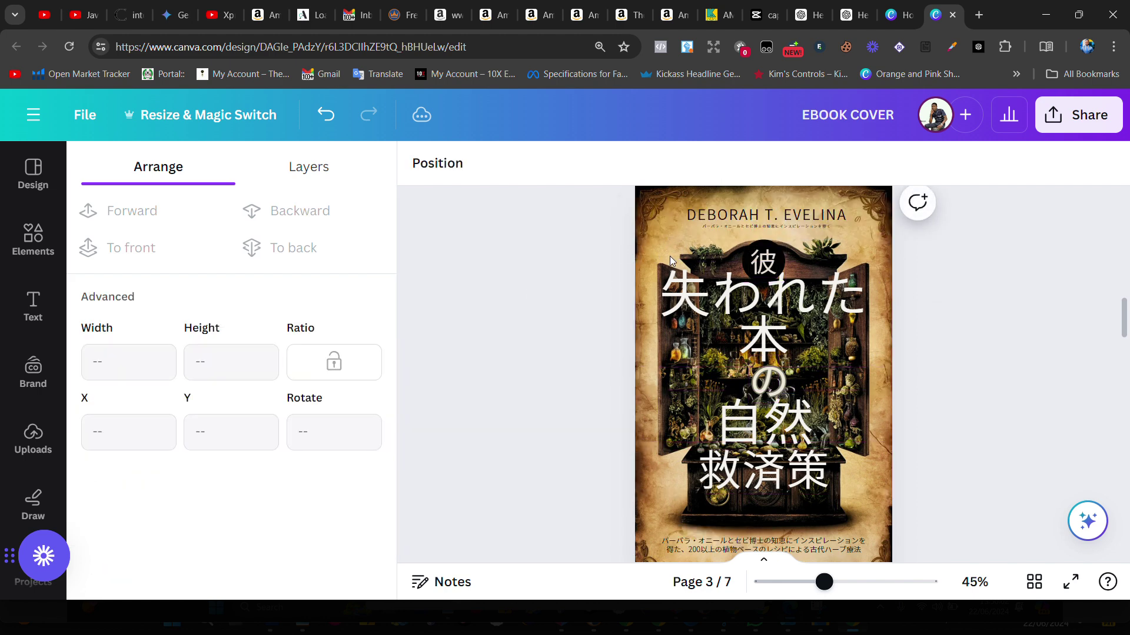
# - Move the 失われた本 text down to Y 205.5 px and shift の, 自然 and 救済策 down together beneath it
pyautogui.click(730, 302)
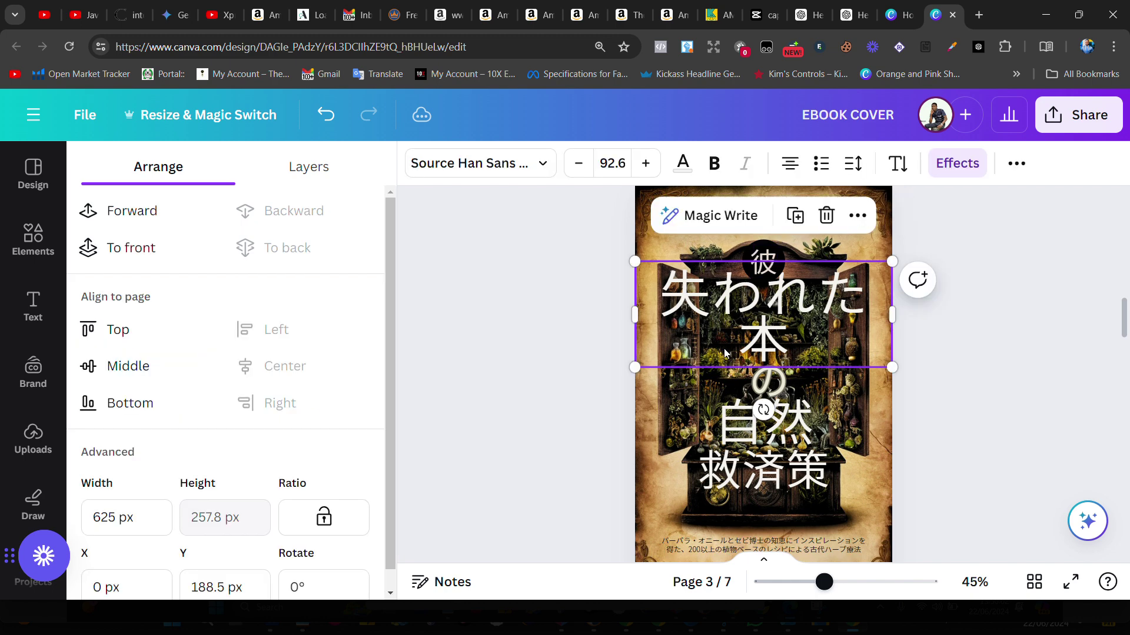
pyautogui.moveTo(724, 353); pyautogui.dragTo(725, 353)
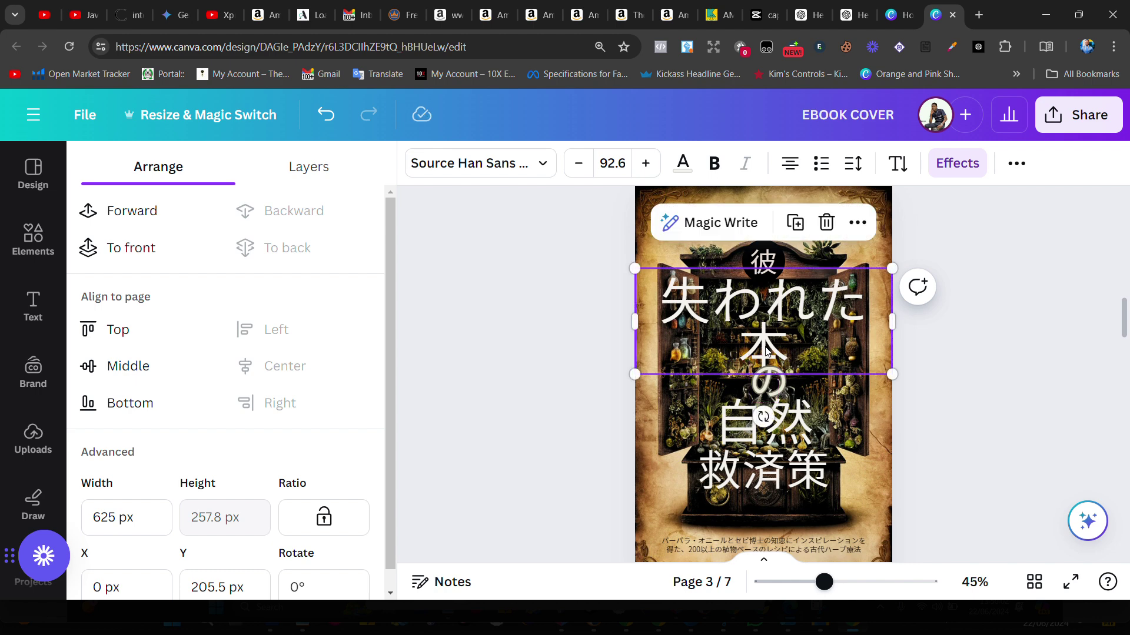
pyautogui.click(764, 379)
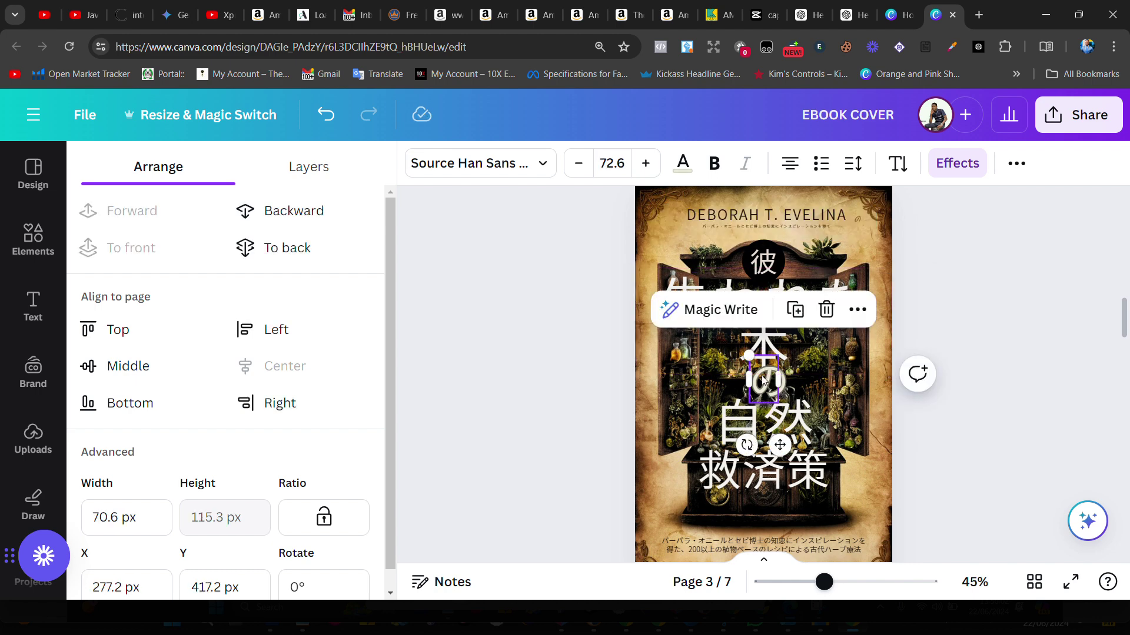
pyautogui.keyDown('shift'); pyautogui.click(779, 422); pyautogui.keyUp('shift')
pyautogui.keyDown('shift'); pyautogui.click(777, 474); pyautogui.keyUp('shift')
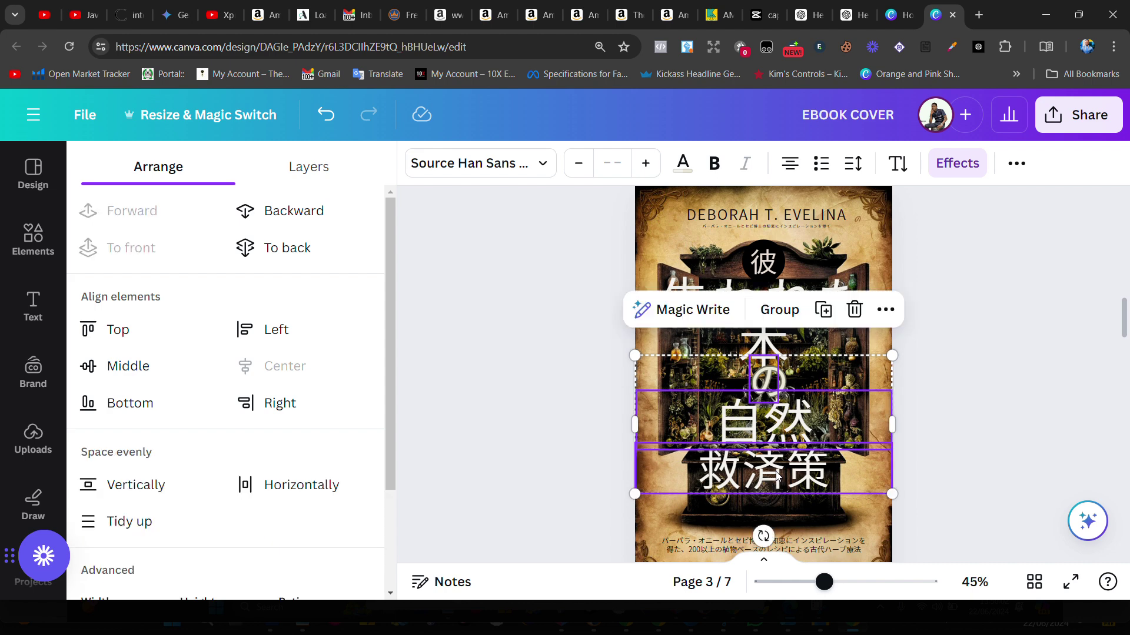
pyautogui.press('Escape')
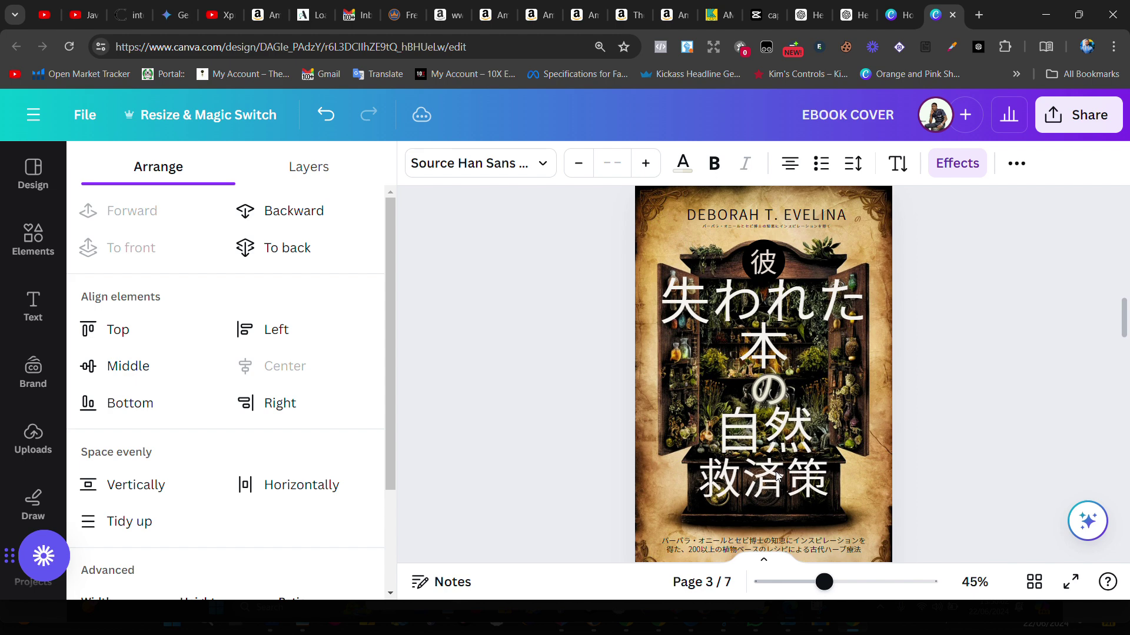
pyautogui.press('Down')
pyautogui.press('Down')
pyautogui.press('Down')
pyautogui.press('Down')
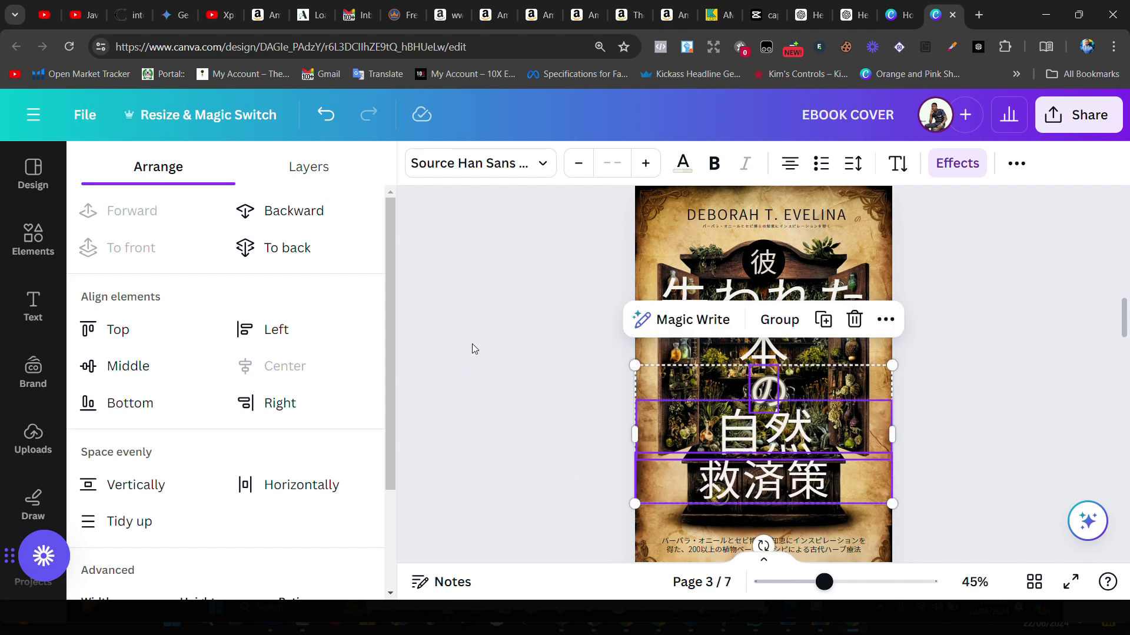
pyautogui.click(472, 349)
# - Reduce the font size of 失われた本 to 74.6 so it fits on a single line
pyautogui.click(684, 307)
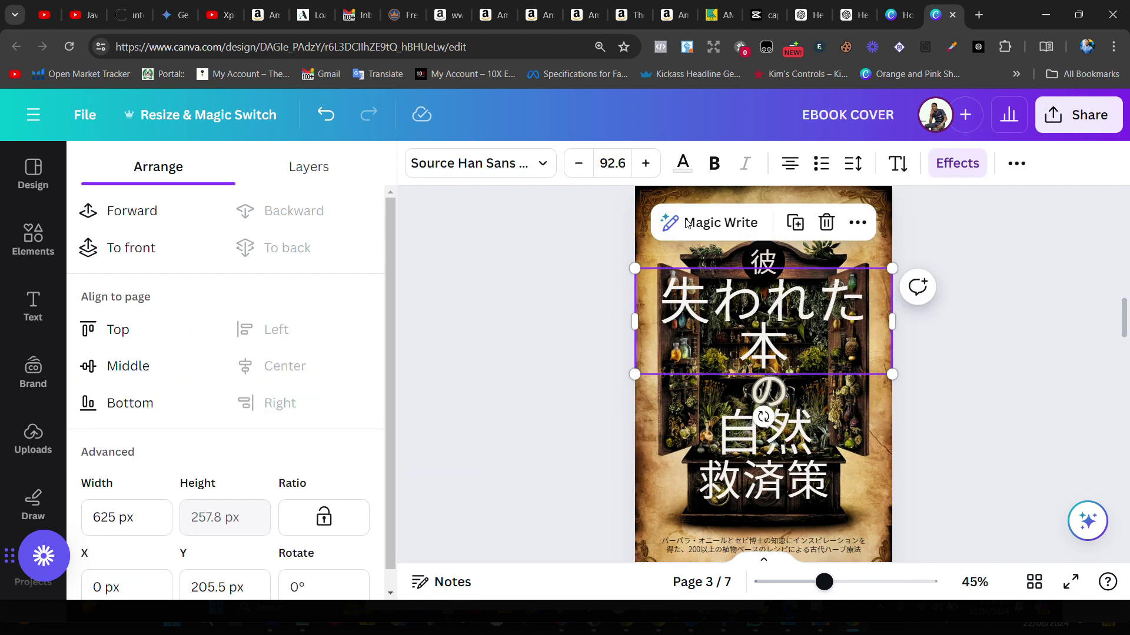
pyautogui.click(578, 163)
pyautogui.click(579, 163)
pyautogui.click(578, 163)
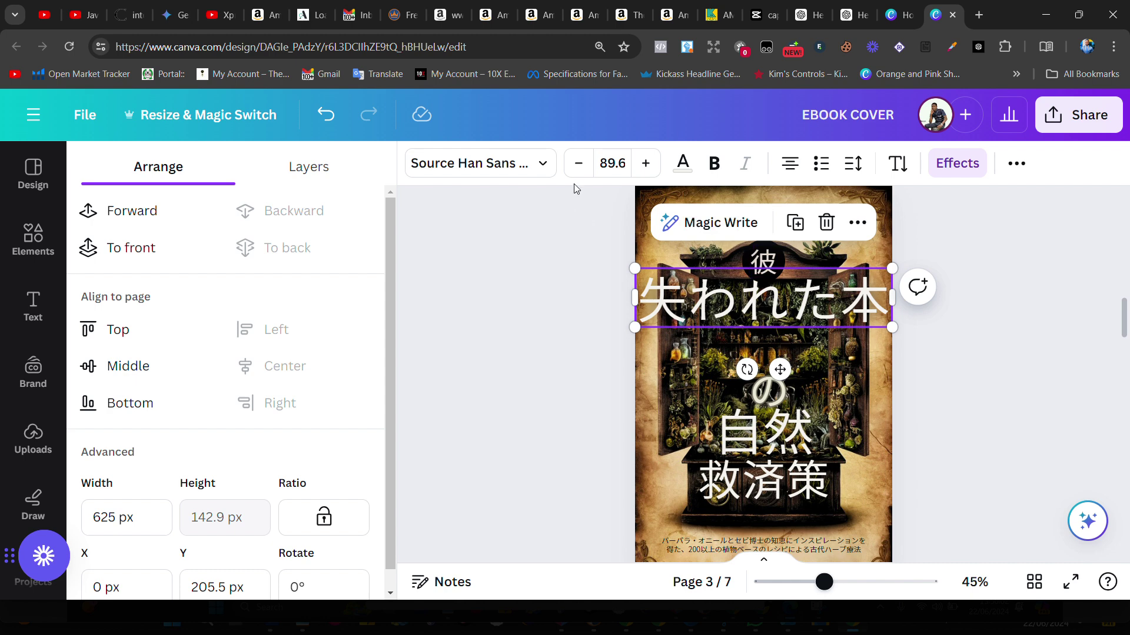
pyautogui.click(579, 168)
pyautogui.click(579, 167)
pyautogui.click(579, 168)
pyautogui.click(580, 168)
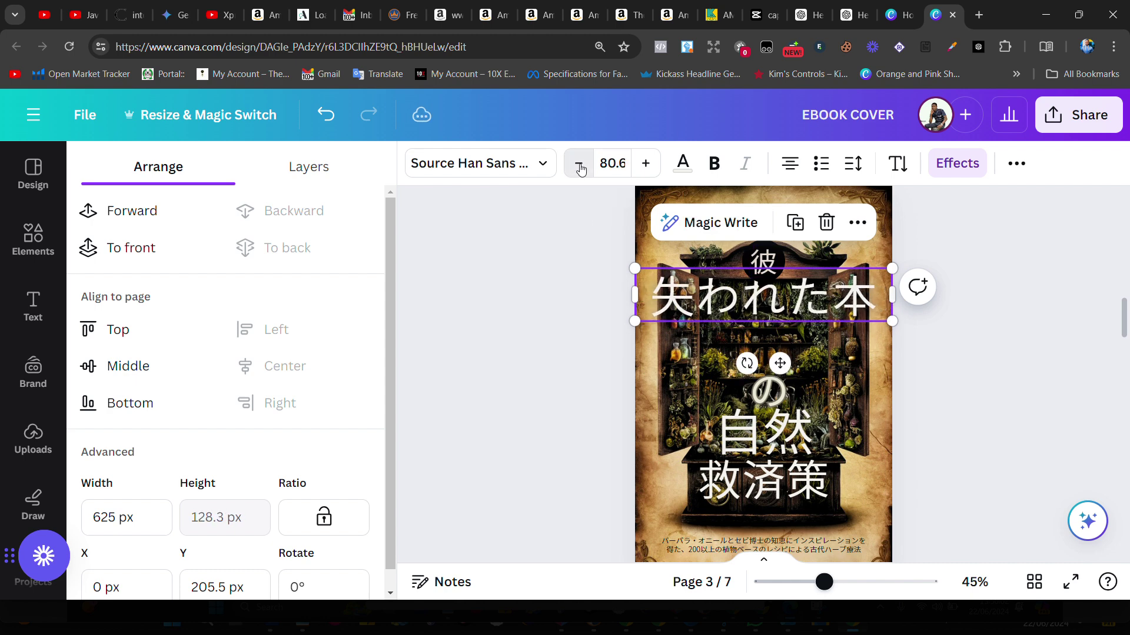
pyautogui.click(580, 167)
pyautogui.click(579, 168)
pyautogui.click(579, 168)
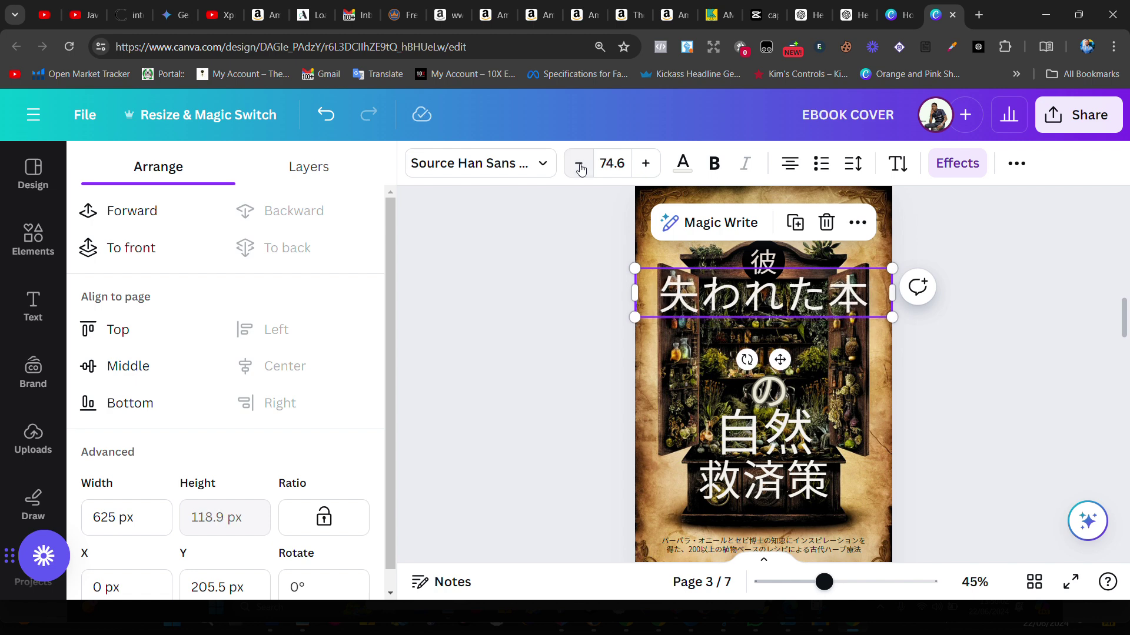
pyautogui.click(577, 199)
# - Nudge the 失われた本 line down to Y 243.3 px to separate it from the 彼 circle
pyautogui.click(747, 300)
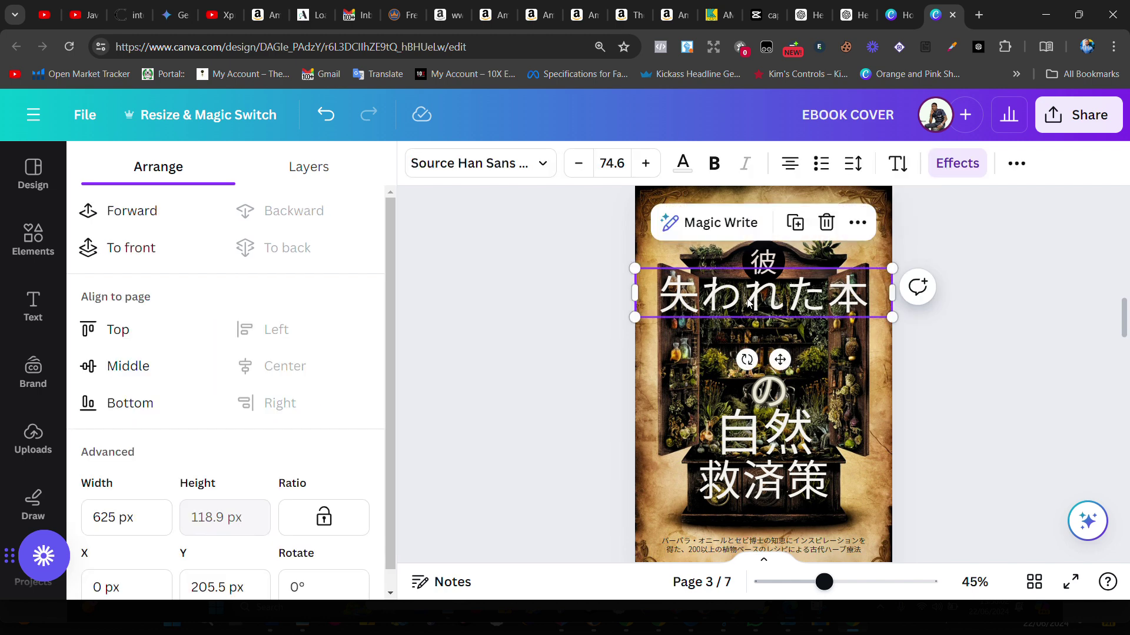
pyautogui.press('Down')
pyautogui.press('Down')
pyautogui.press('Down')
pyautogui.press('Down')
pyautogui.press('Down')
pyautogui.press('Down')
pyautogui.press('Down')
pyautogui.press('Down')
pyautogui.press('Down')
pyautogui.press('Down')
pyautogui.press('Down')
pyautogui.press('Down')
pyautogui.press('Down')
pyautogui.press('Down')
pyautogui.press('Down')
pyautogui.press('Down')
pyautogui.press('Down')
pyautogui.press('Down')
pyautogui.press('Down')
pyautogui.press('Down')
pyautogui.press('Down')
pyautogui.press('Down')
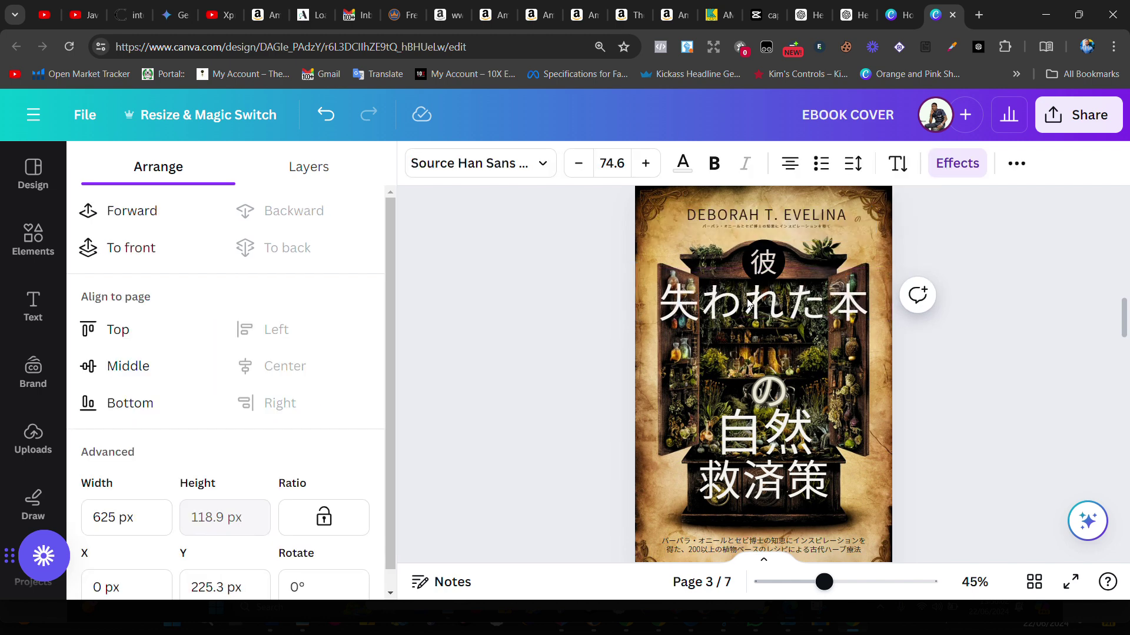
pyautogui.press('Down')
pyautogui.press('Down')
pyautogui.press('Down')
pyautogui.press('Down')
pyautogui.press('Down')
pyautogui.press('Down')
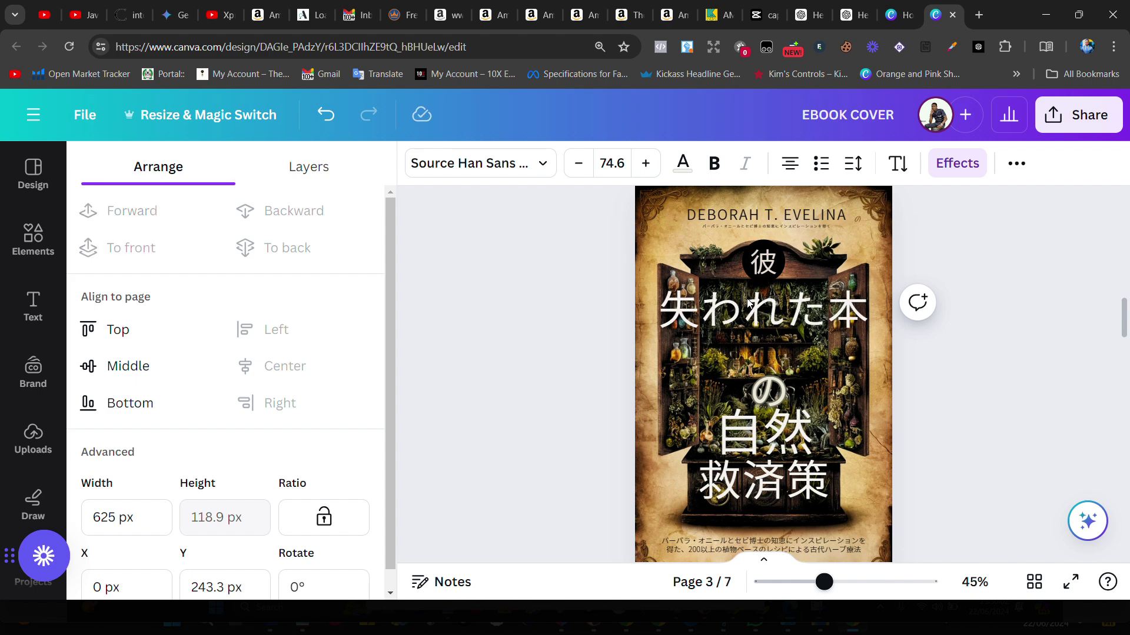
# - Shift の, 自然 and 救済策 up slightly to tighten the gap below 失われた本, and clear the selection
pyautogui.click(763, 388)
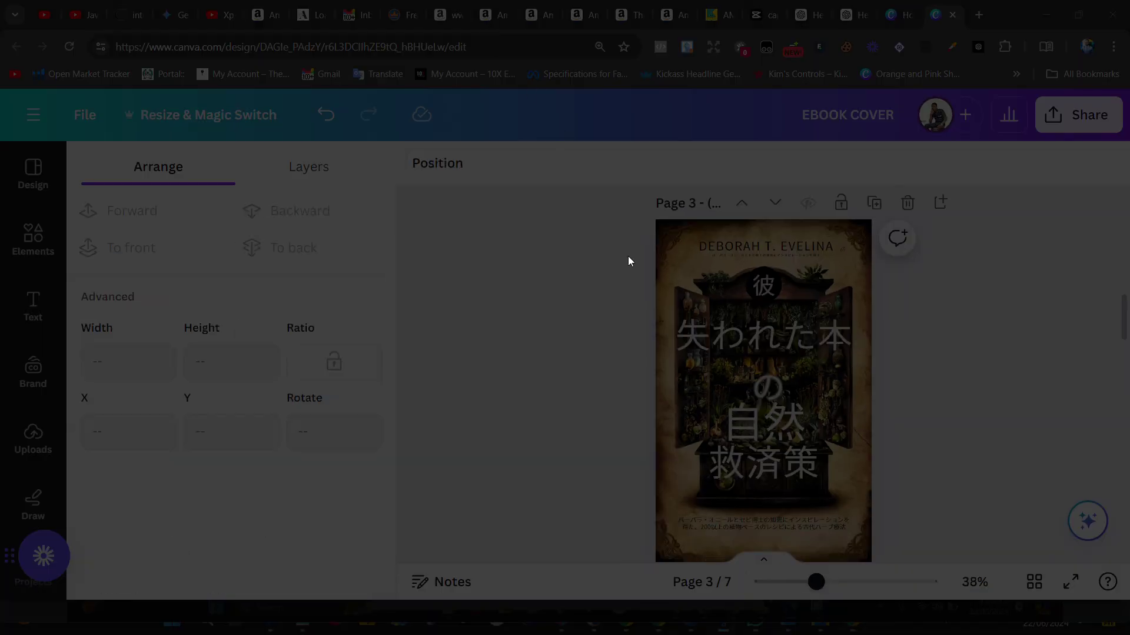
pyautogui.click(665, 322)
pyautogui.click(626, 330)
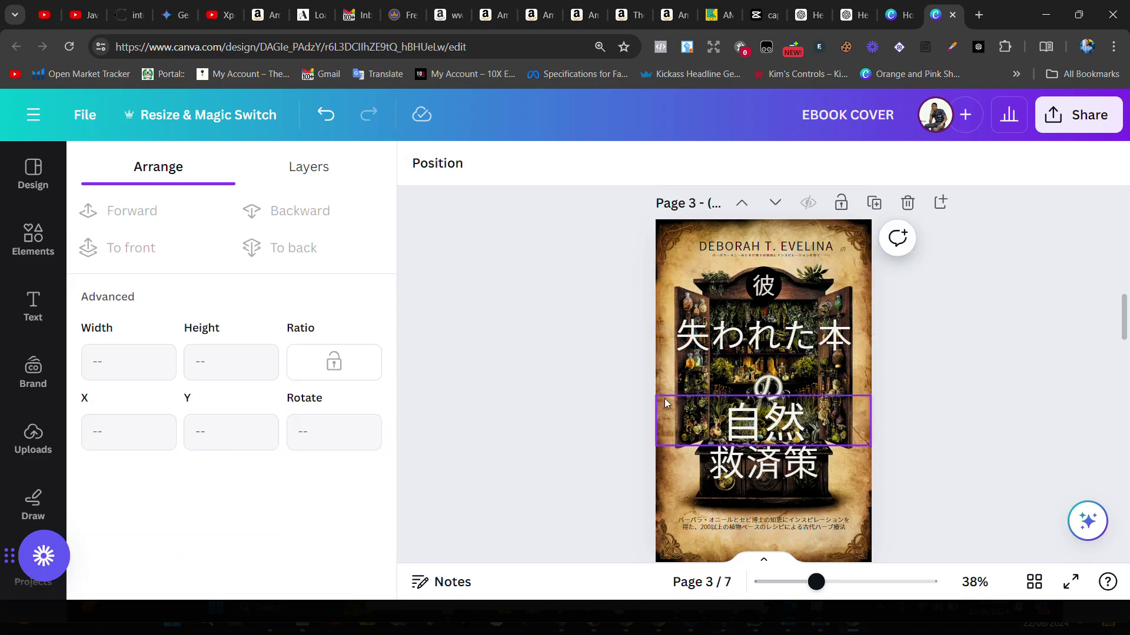
pyautogui.scroll(-1, 800, 367)
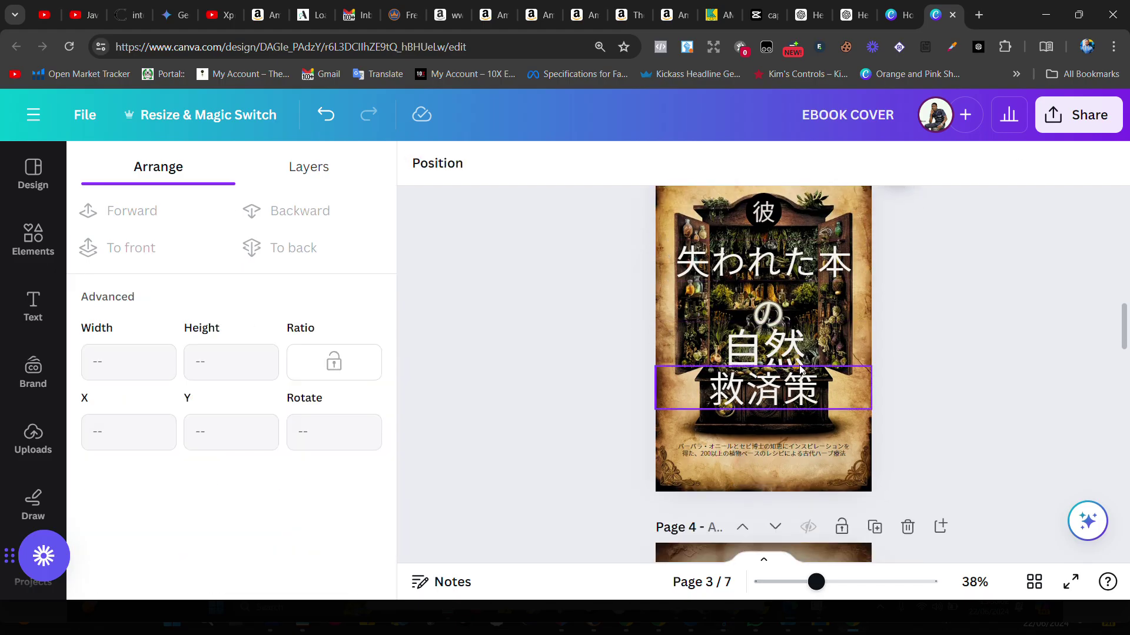
# - Open the download options for the ebook cover design and set the file type to JPG
pyautogui.click(1095, 119)
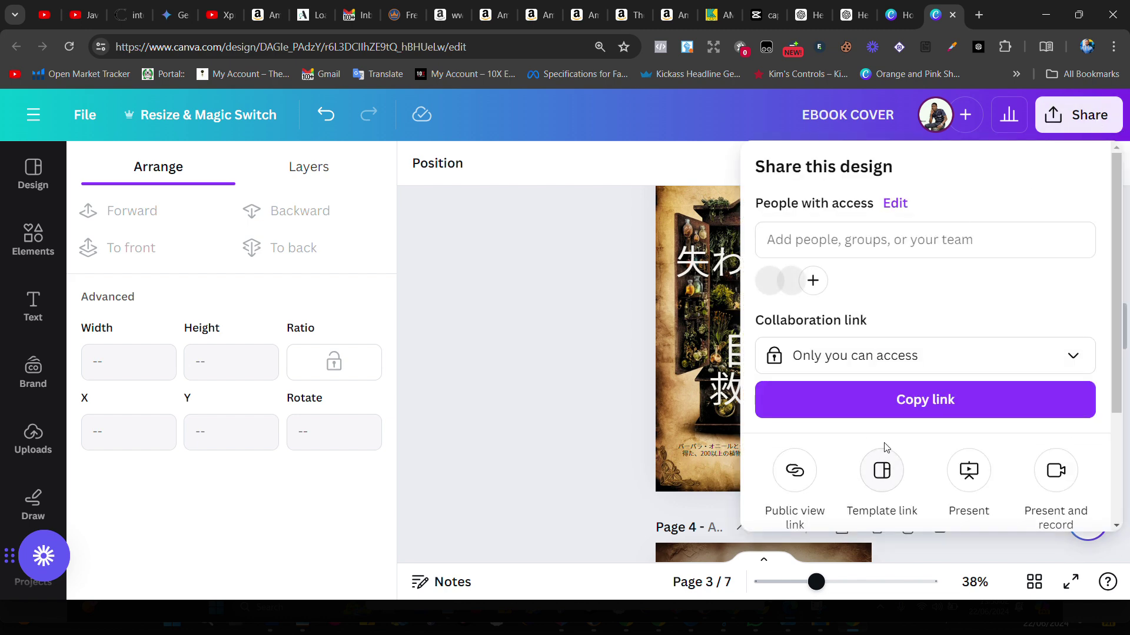
pyautogui.scroll(-1, 881, 447)
pyautogui.click(853, 429)
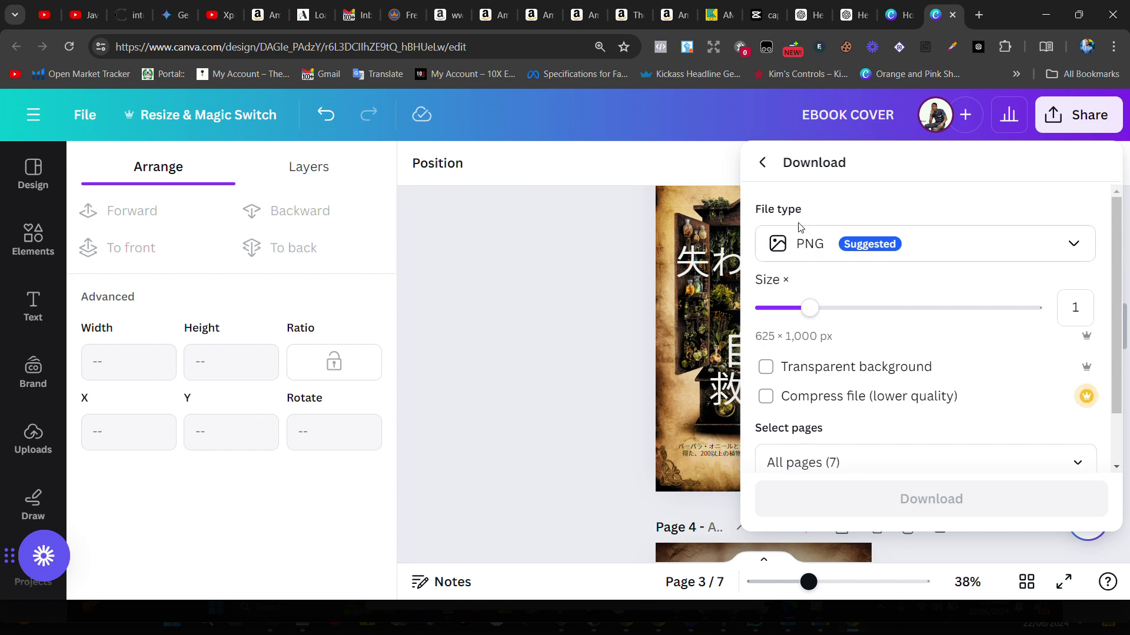
pyautogui.click(1044, 245)
pyautogui.click(1044, 245)
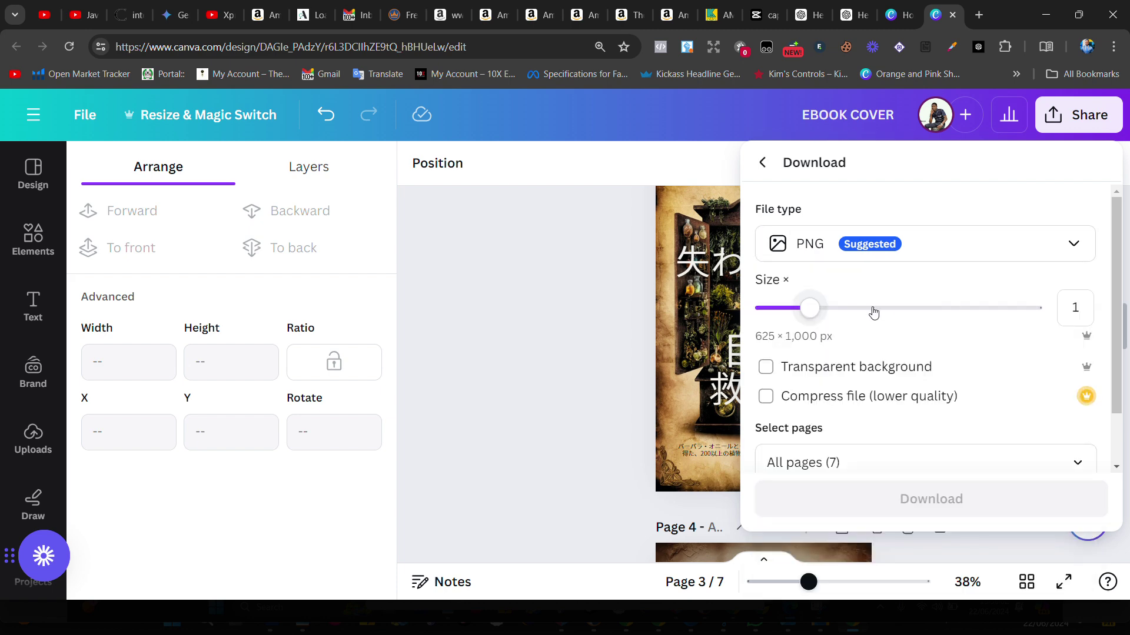
pyautogui.click(974, 237)
pyautogui.click(812, 290)
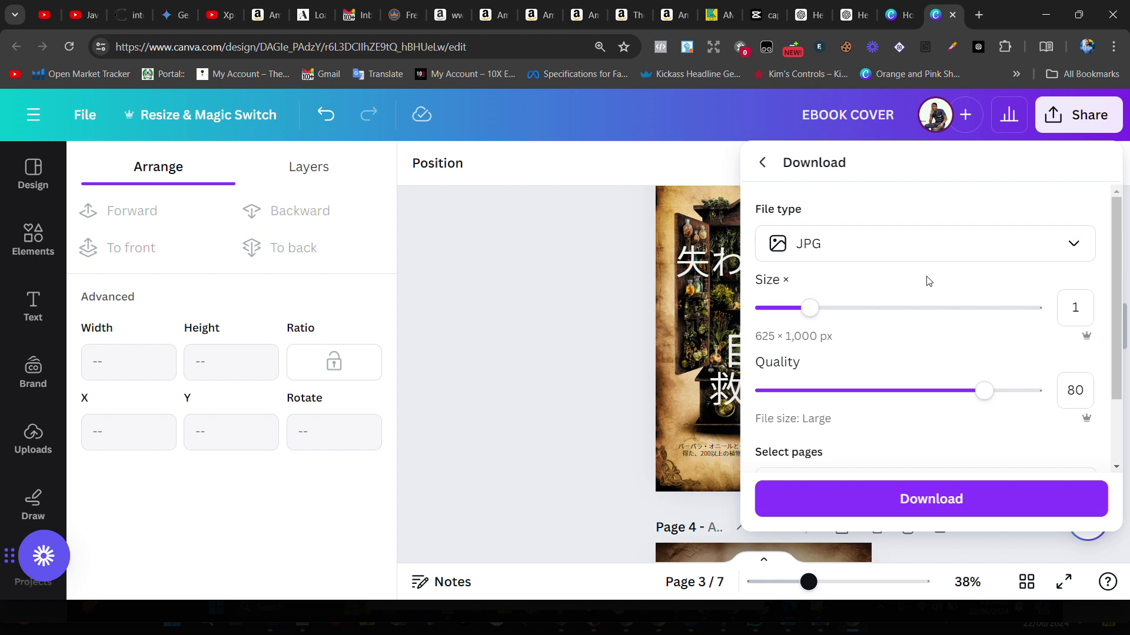
# - Restrict the download to Page 3, the Japanese cover, instead of all pages
pyautogui.scroll(-2, 915, 329)
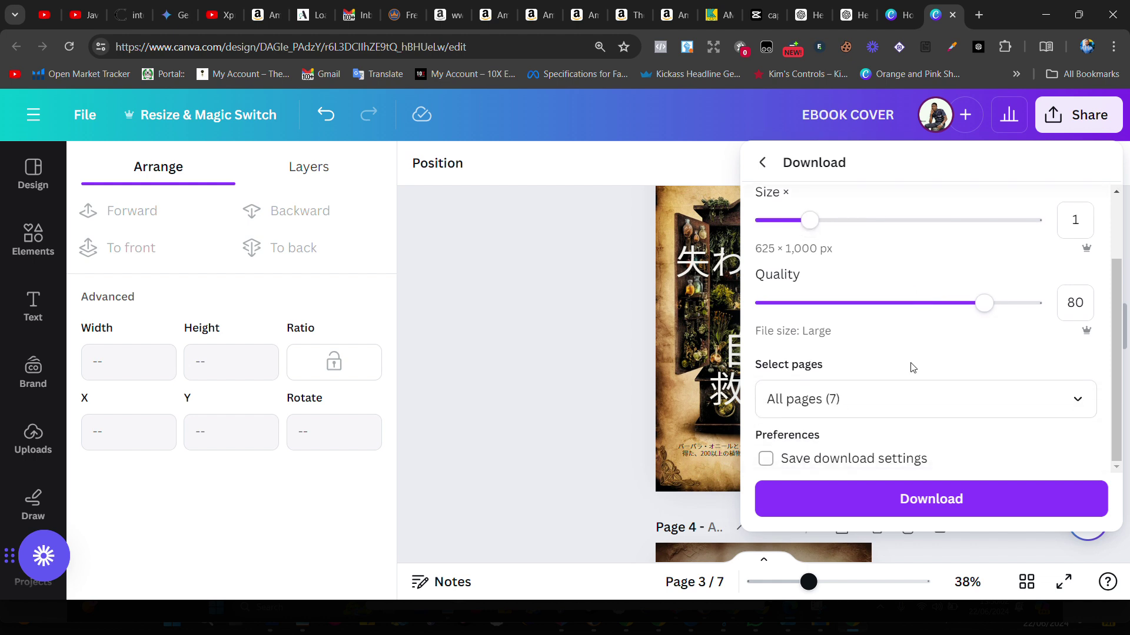
pyautogui.click(1038, 406)
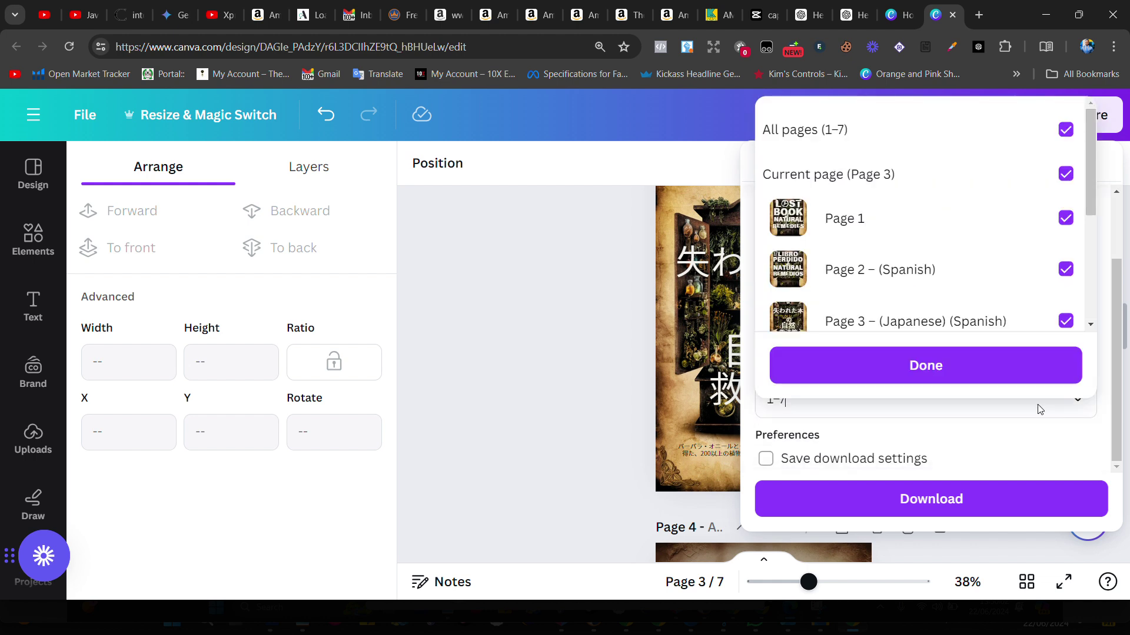
pyautogui.scroll(-3, 996, 275)
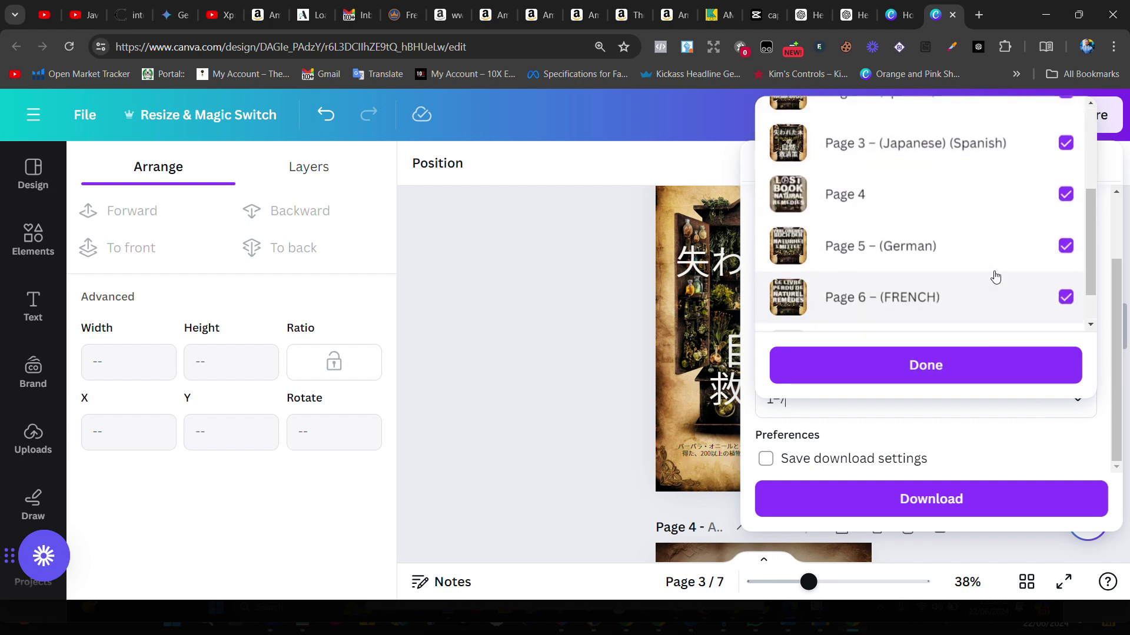
pyautogui.scroll(2, 823, 253)
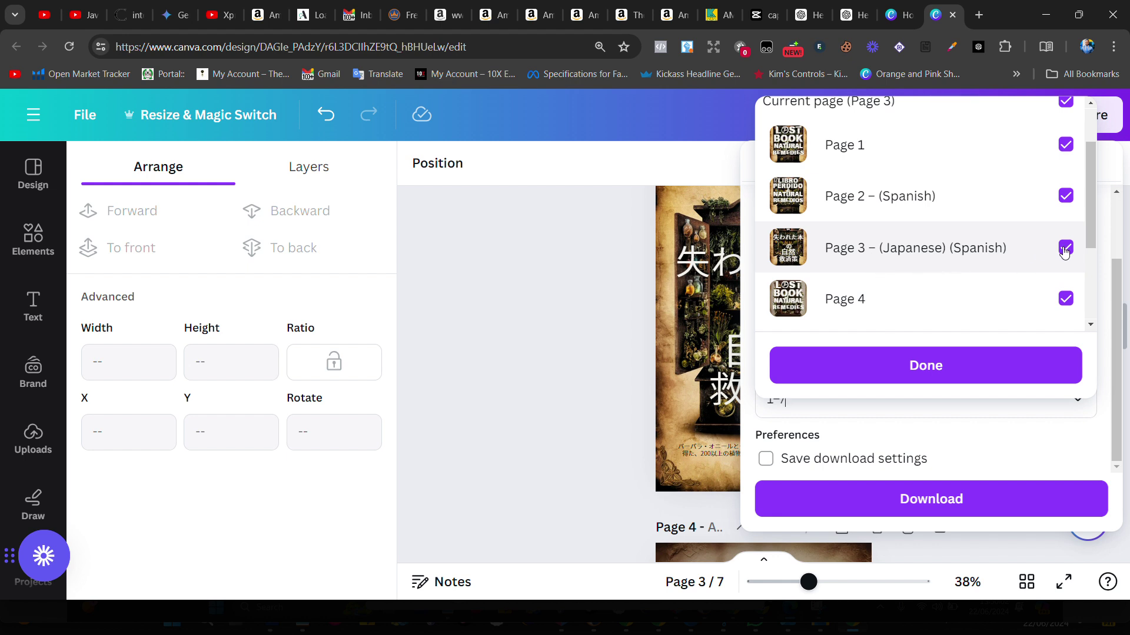
pyautogui.scroll(2, 1055, 268)
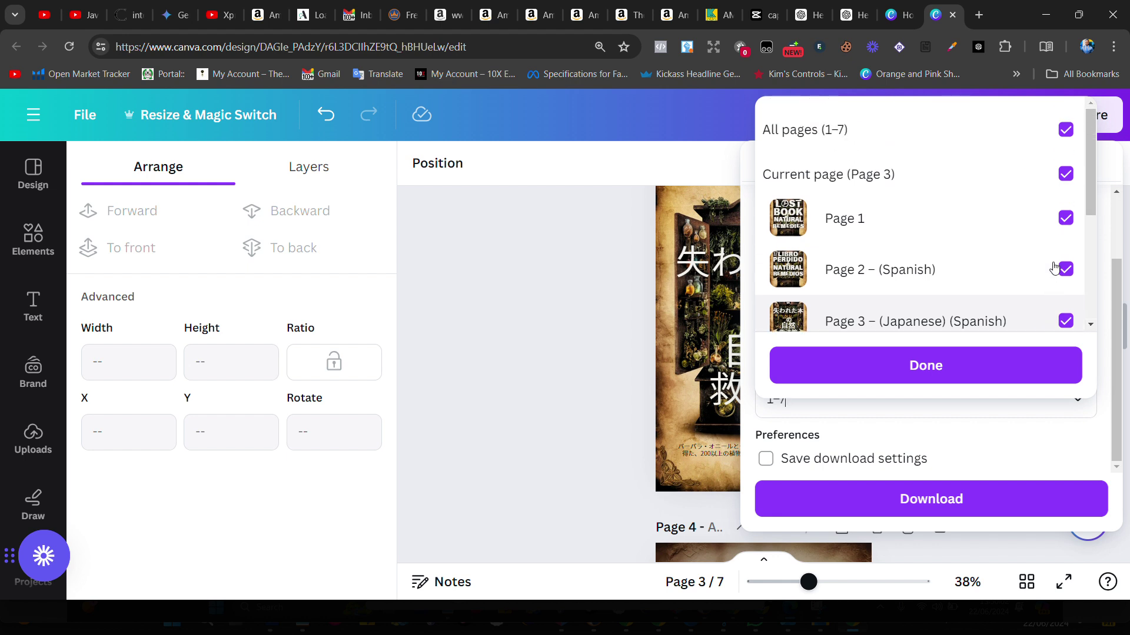
pyautogui.click(1065, 130)
pyautogui.scroll(-3, 1035, 253)
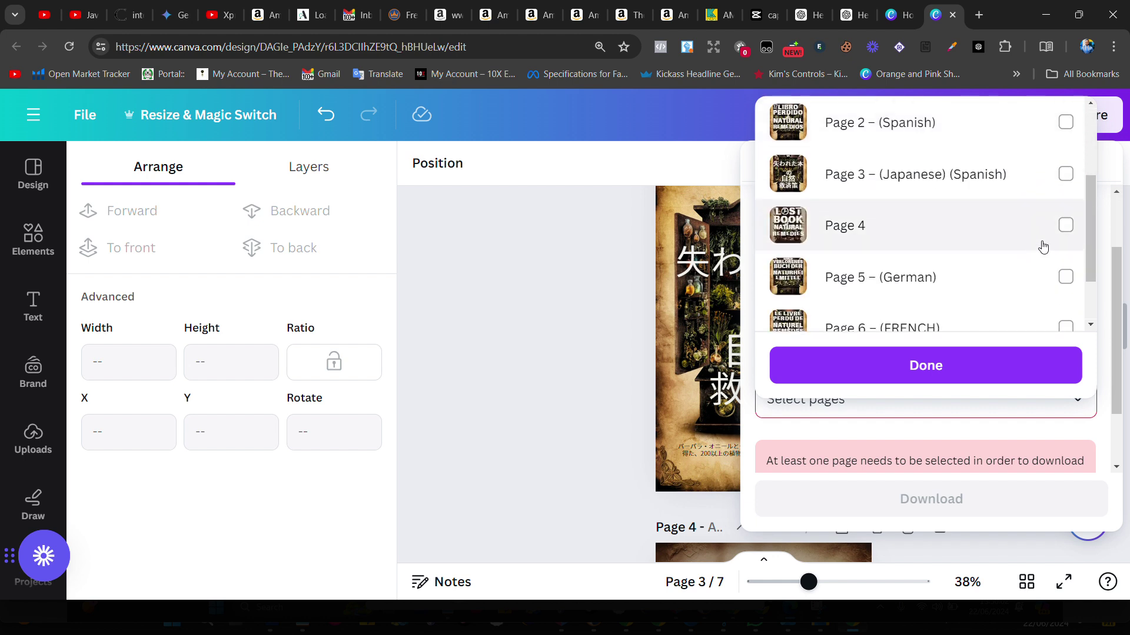
pyautogui.click(1066, 174)
pyautogui.scroll(-2, 994, 232)
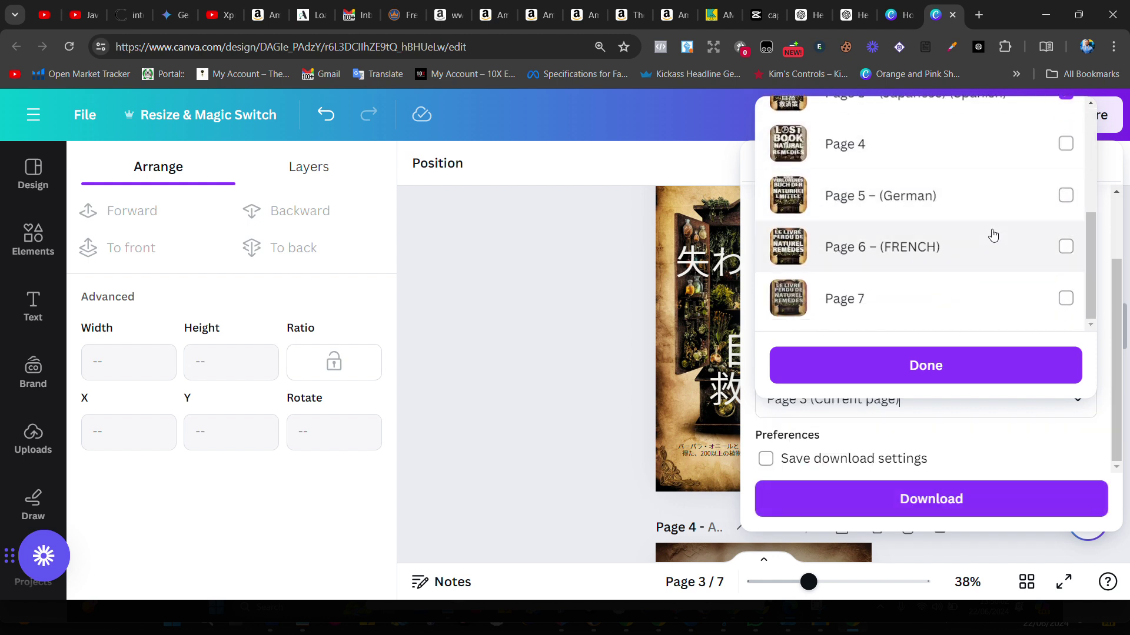
pyautogui.scroll(1, 993, 236)
pyautogui.scroll(2, 971, 271)
pyautogui.scroll(2, 921, 265)
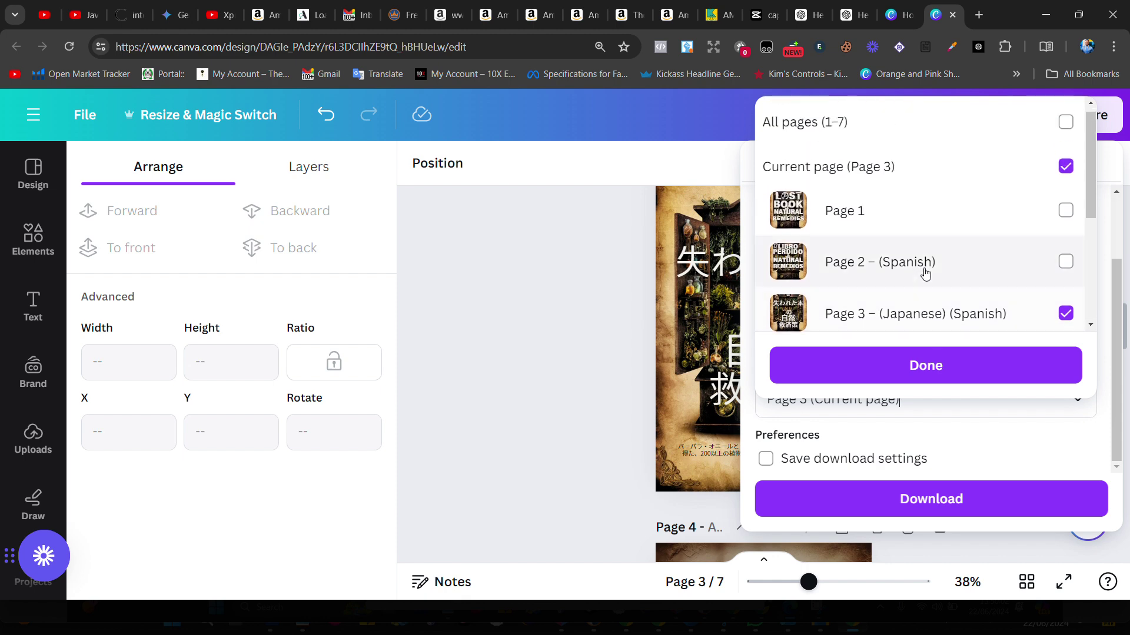
pyautogui.scroll(-3, 924, 276)
pyautogui.click(918, 358)
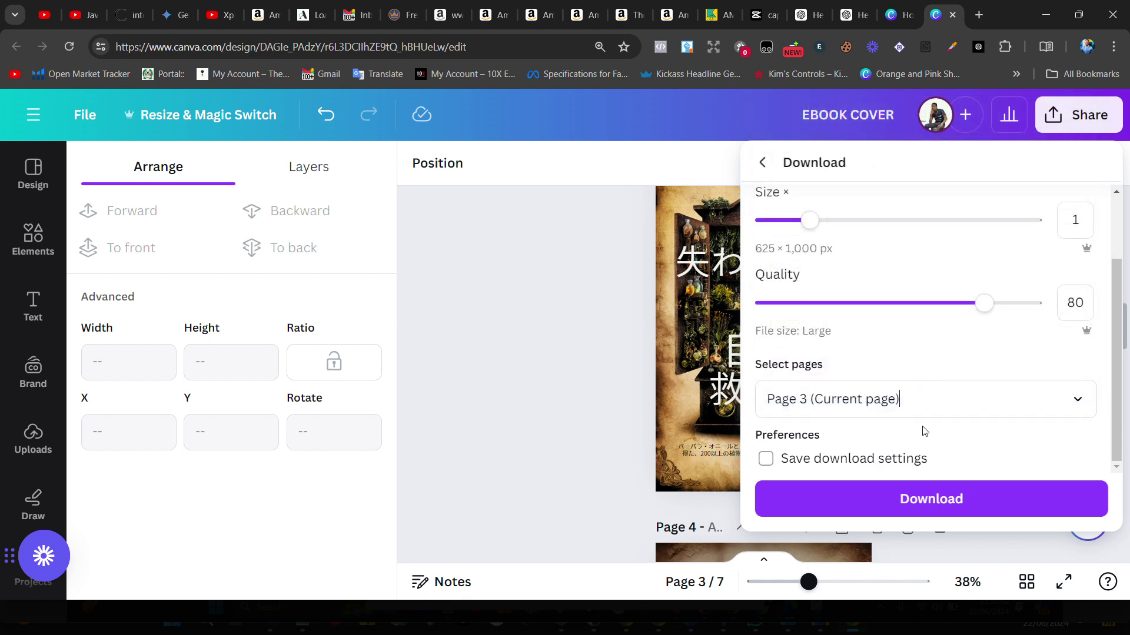
# - Download the page and save it as Ebook cover (Japanese).jpg in the Japanesse folder under Downloads > Herbal
pyautogui.click(912, 502)
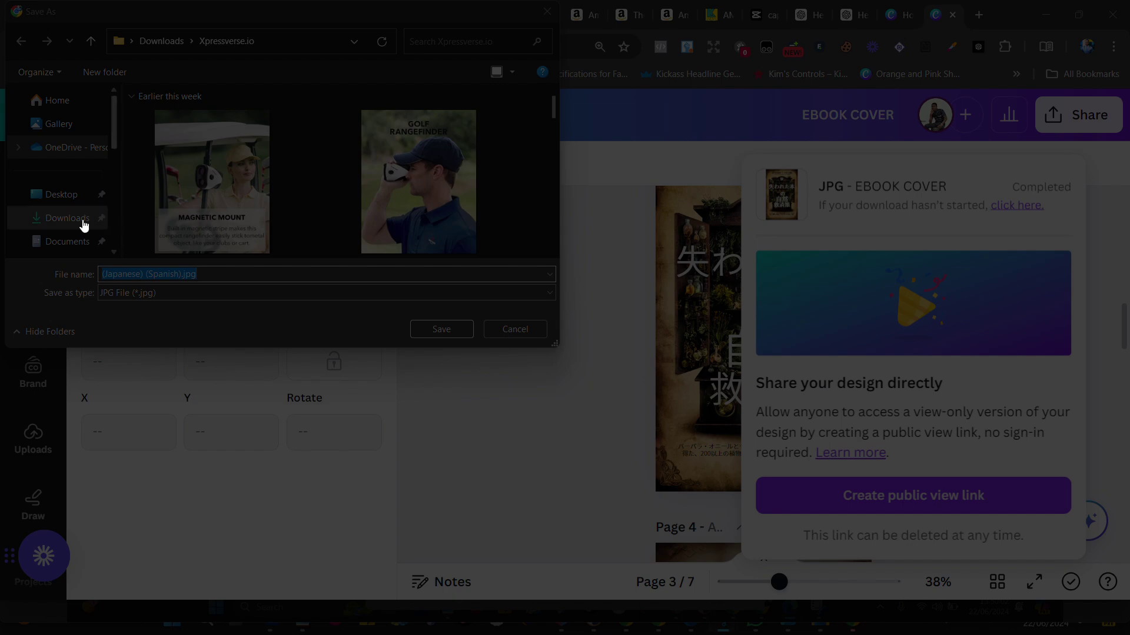
pyautogui.scroll(-5, 84, 226)
pyautogui.click(59, 190)
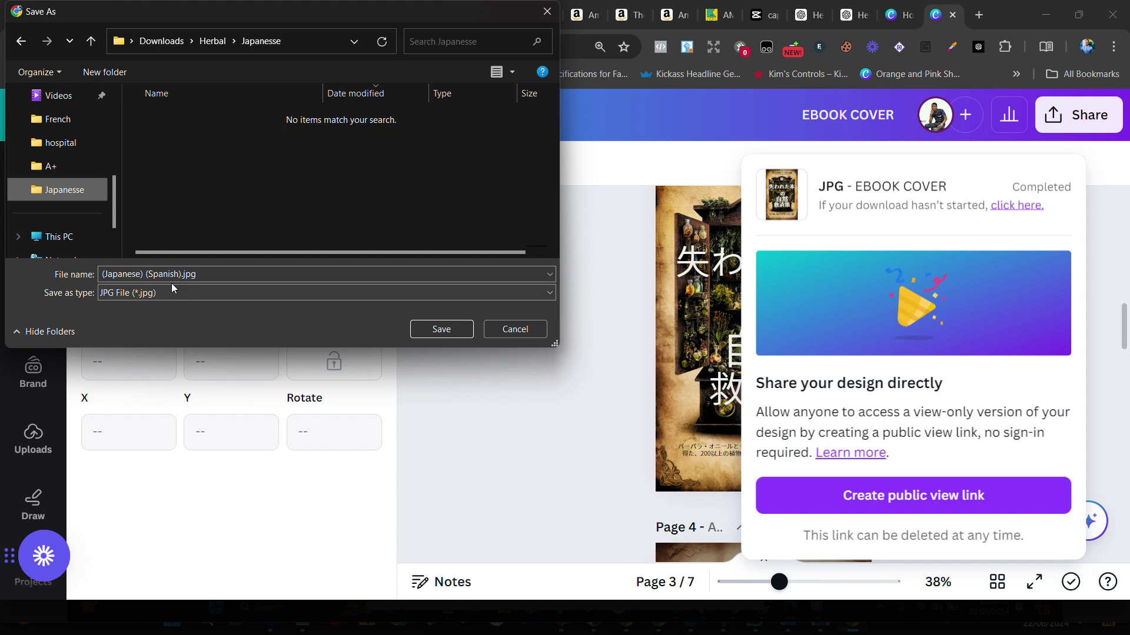
pyautogui.click(181, 272)
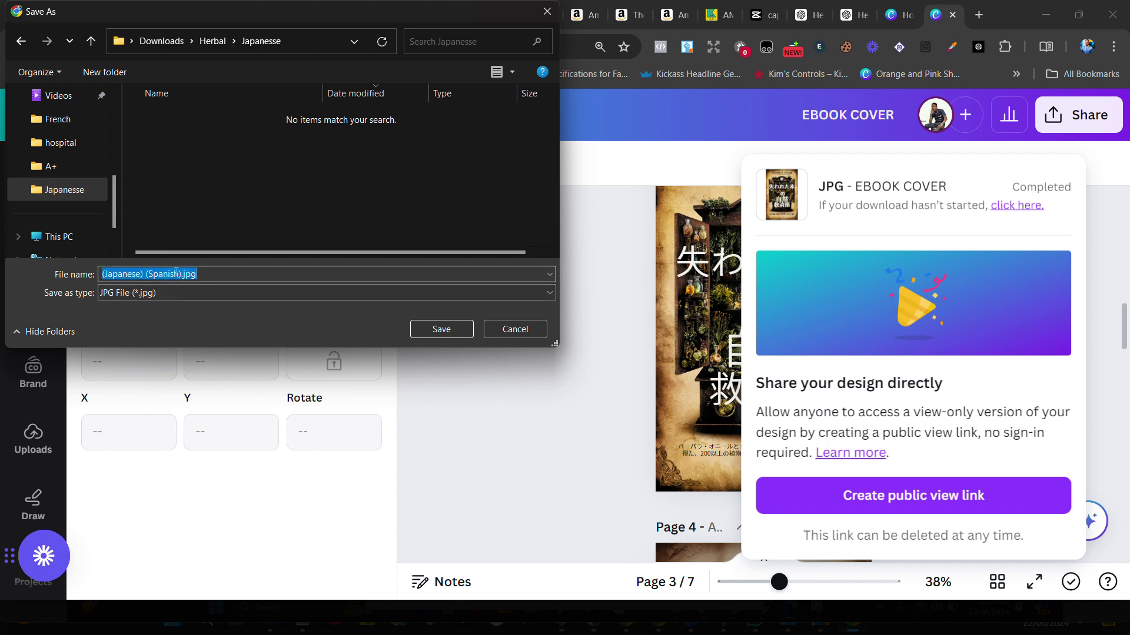
pyautogui.click(145, 273)
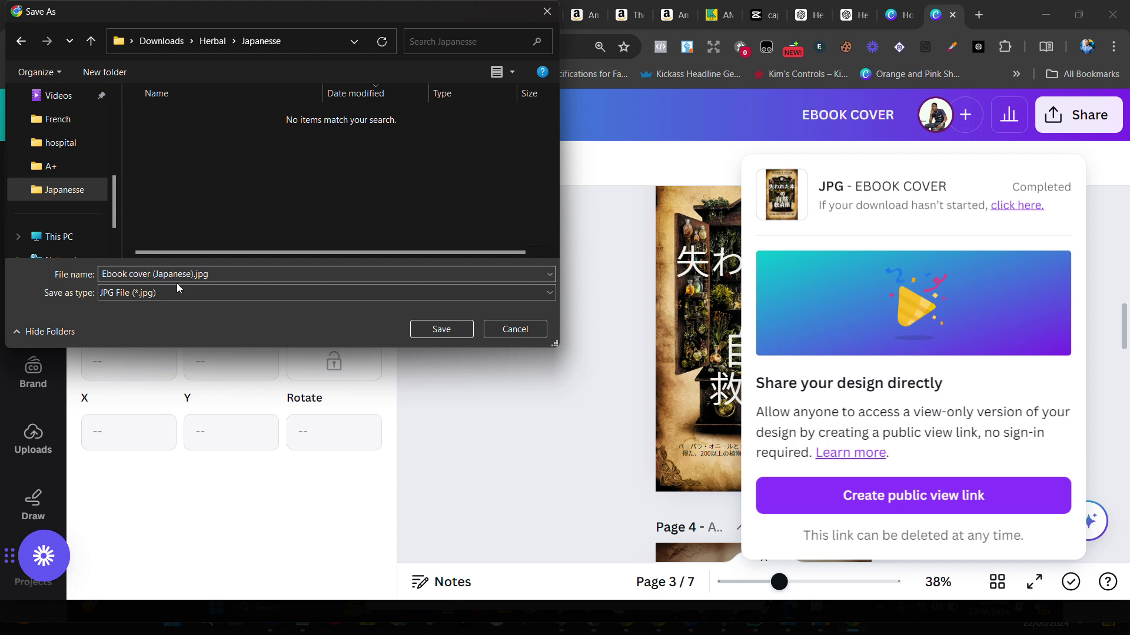
pyautogui.click(452, 333)
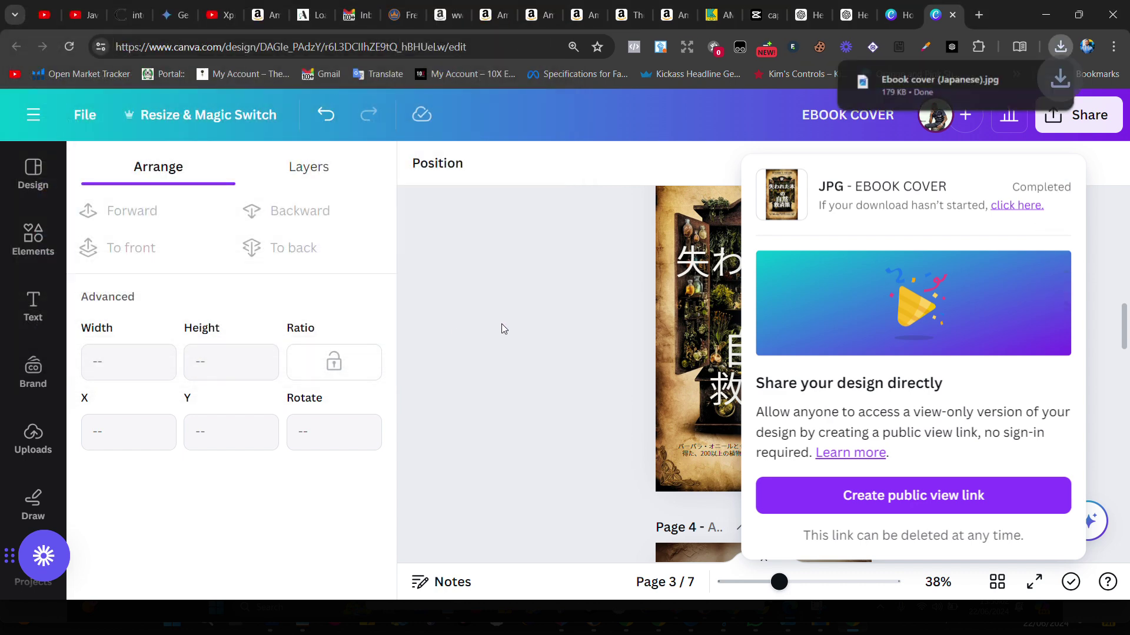
# - Close the download message and open the PAPERBACK design from the recent designs on the Canva home page
pyautogui.click(494, 303)
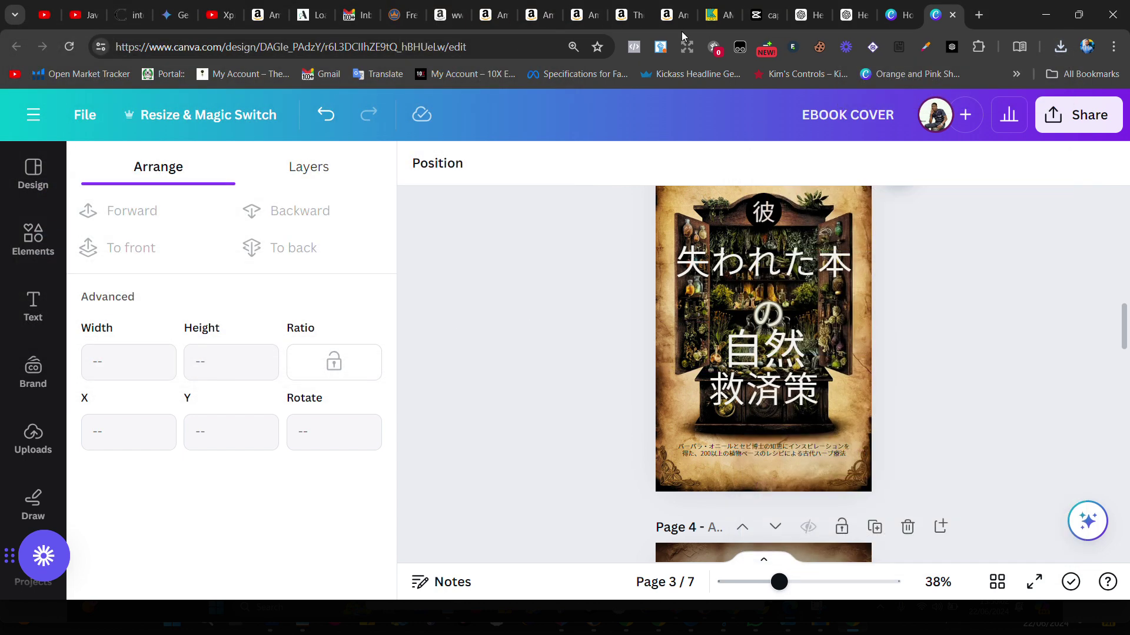
pyautogui.click(898, 15)
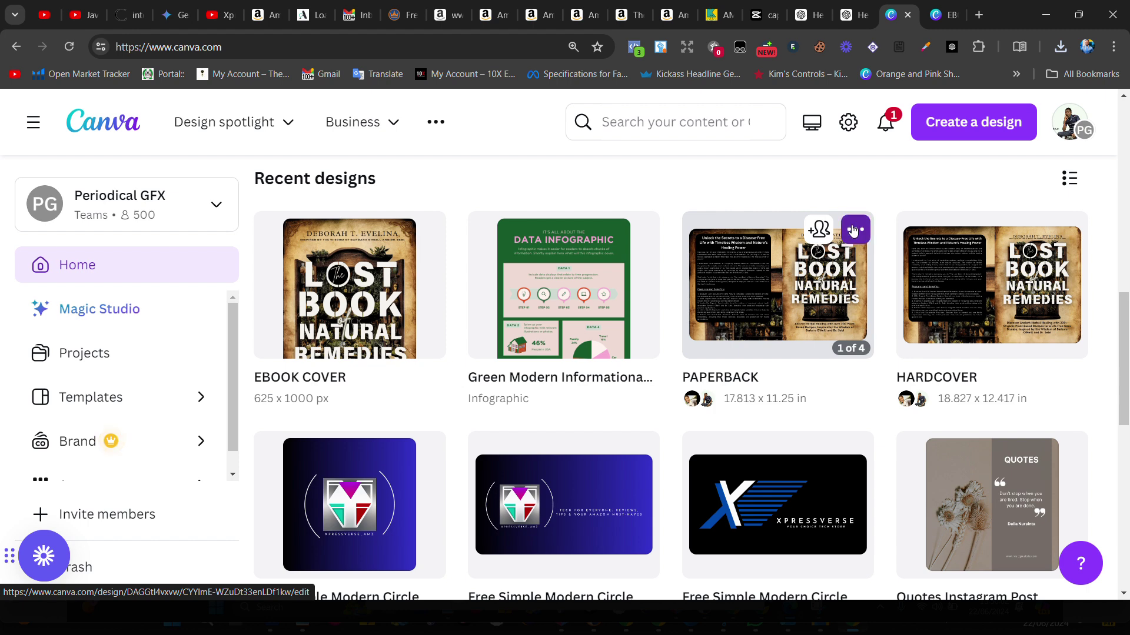
pyautogui.click(760, 304)
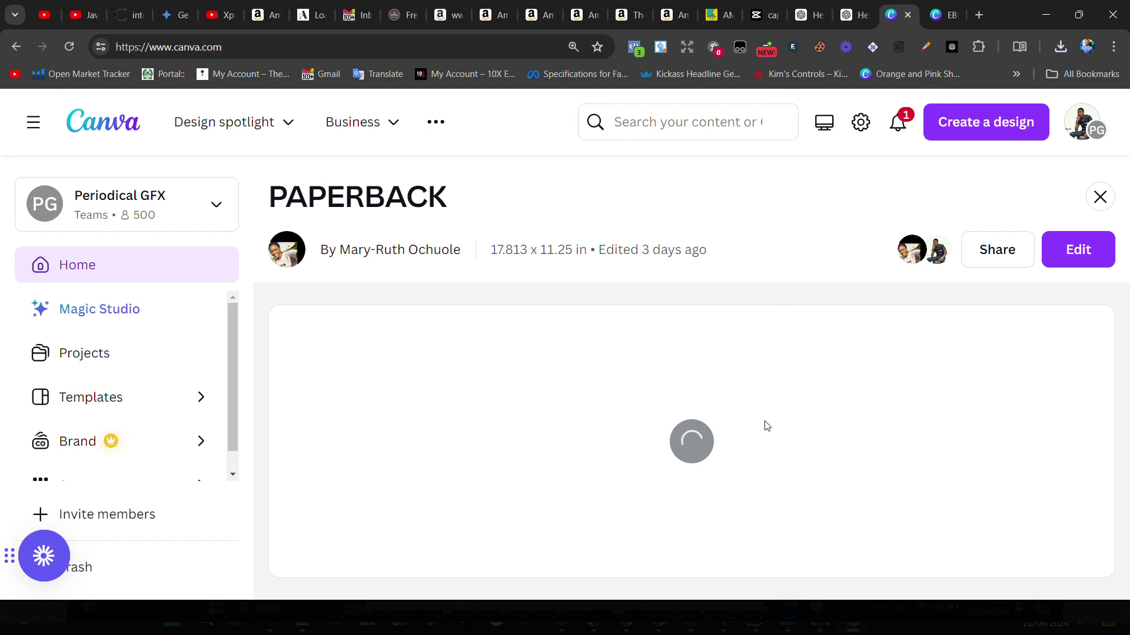
pyautogui.click(1099, 198)
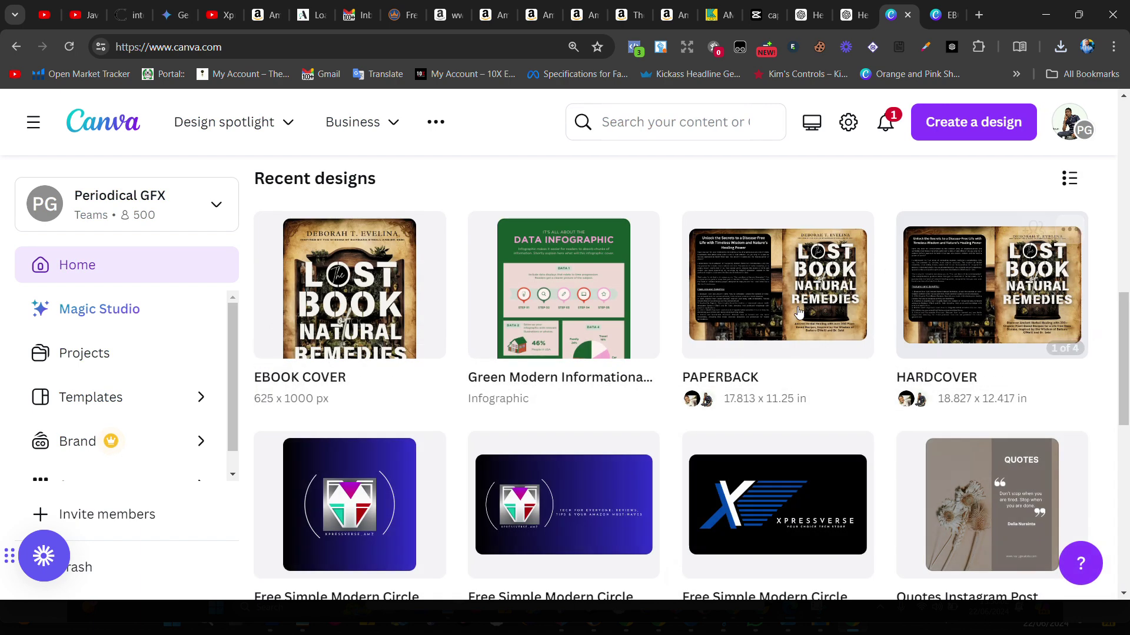
pyautogui.click(778, 234)
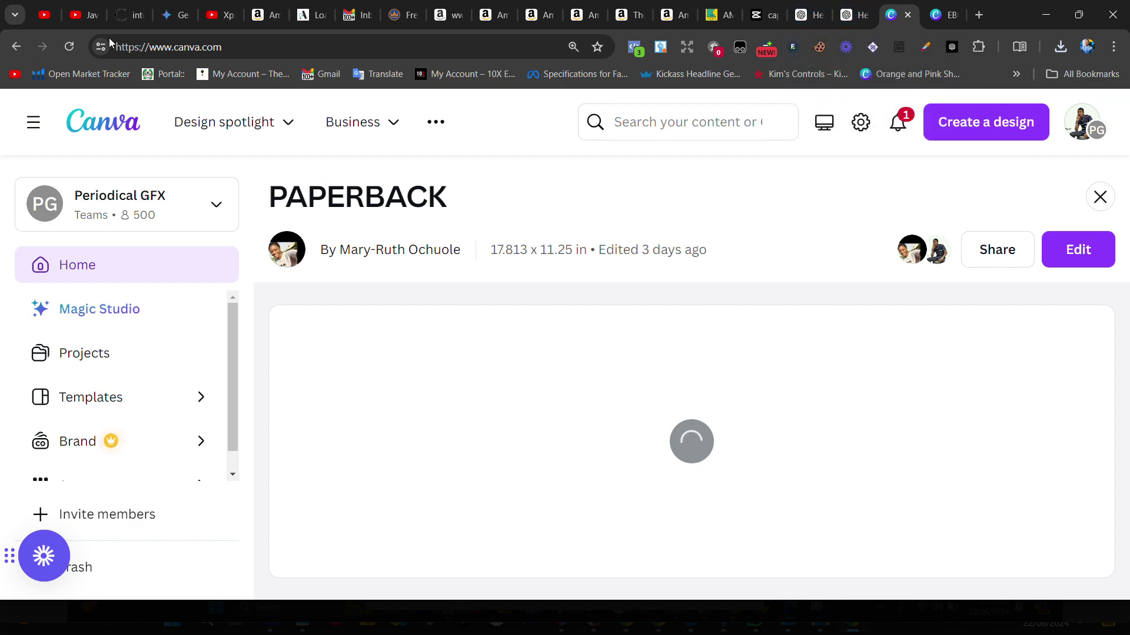
pyautogui.click(17, 47)
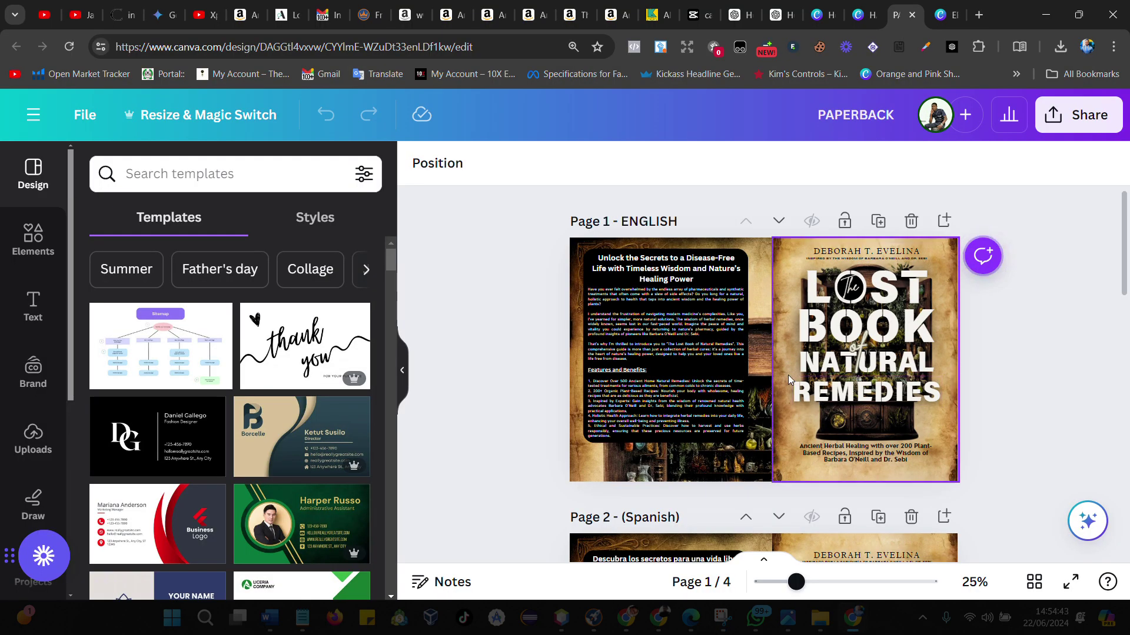
pyautogui.click(576, 252)
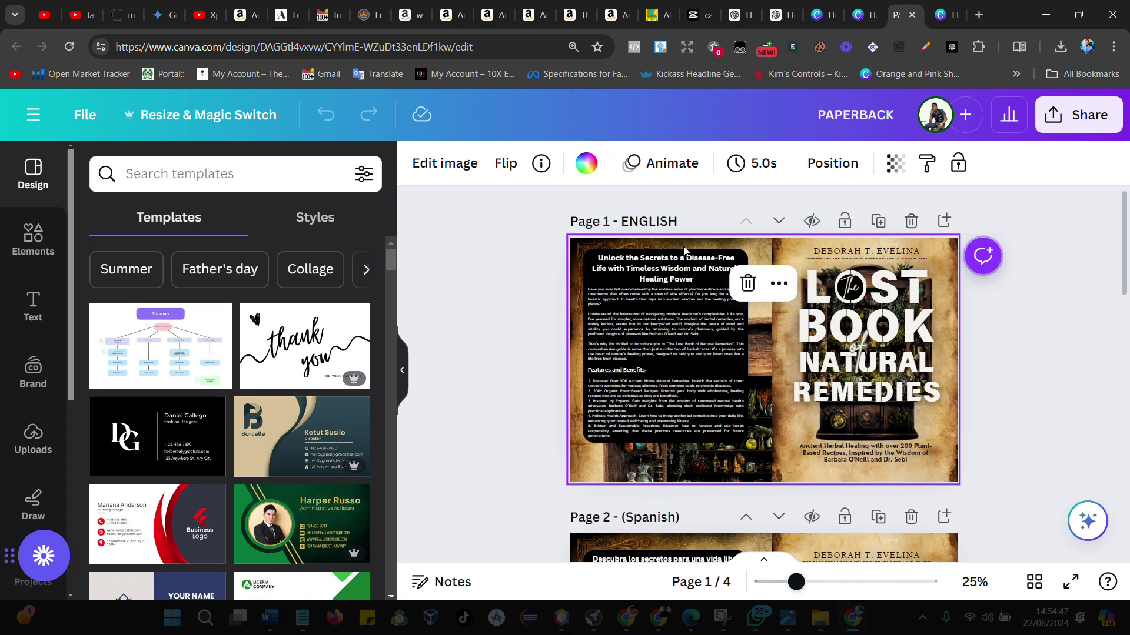
pyautogui.click(785, 293)
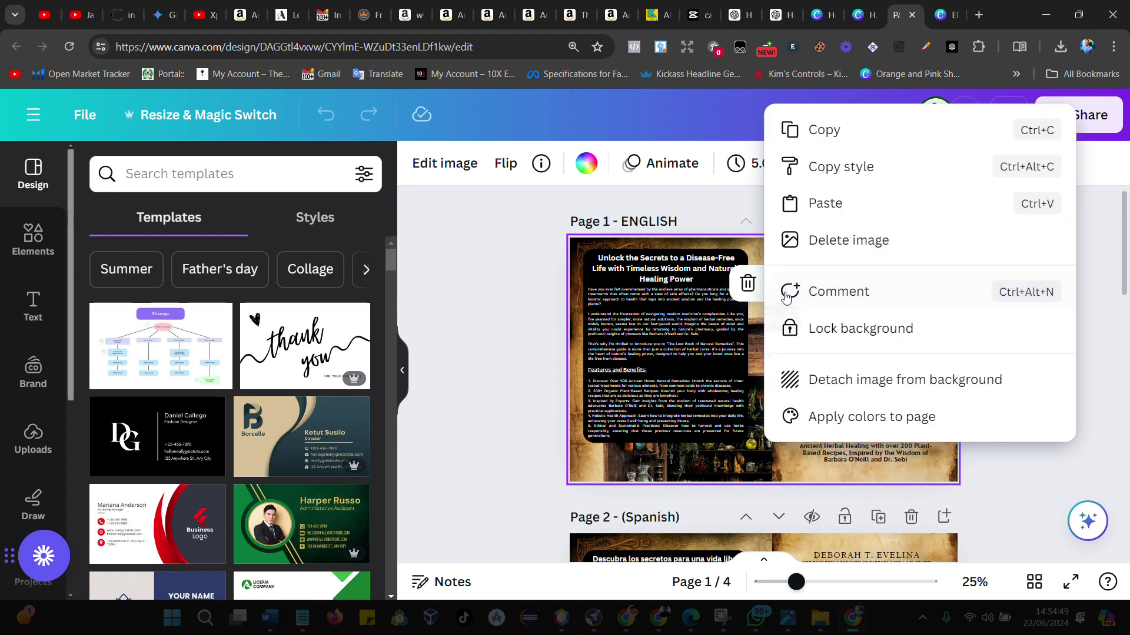
pyautogui.click(541, 317)
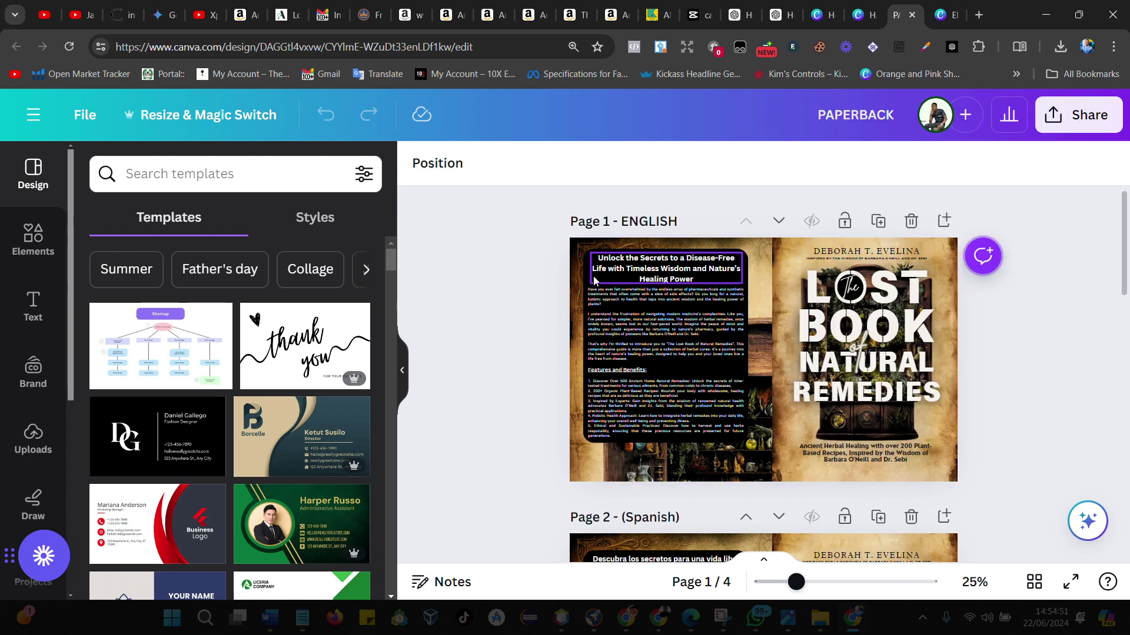
# - Select all front and back cover text on Page 1 - ENGLISH and translate it to Japanese with the Original tone of voice
pyautogui.moveTo(519, 250); pyautogui.dragTo(992, 469)
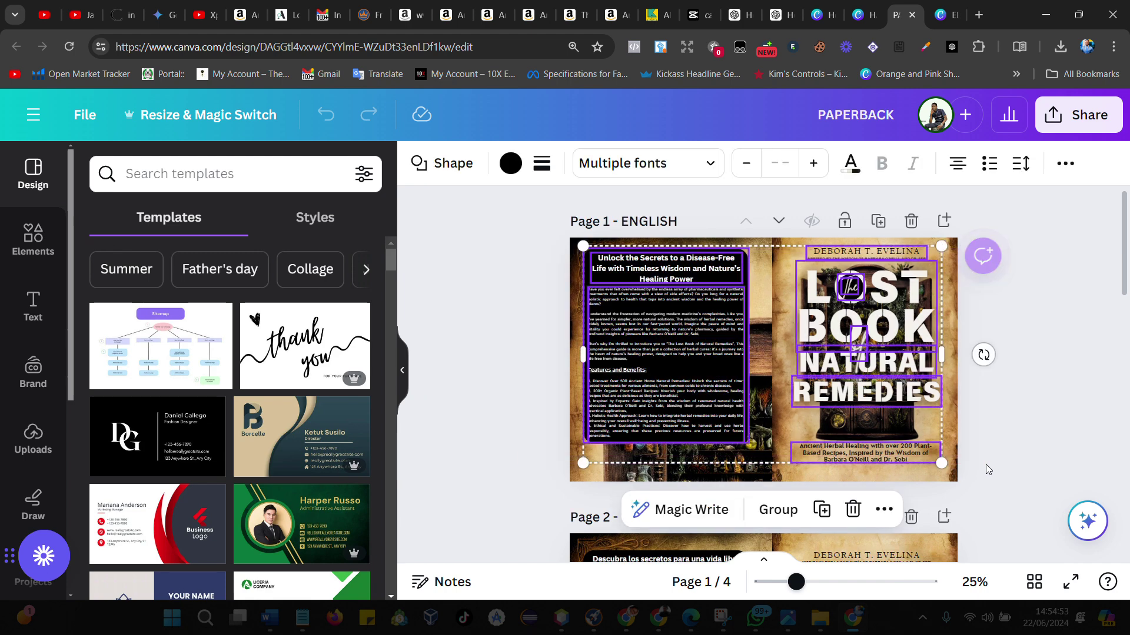
pyautogui.click(888, 523)
pyautogui.scroll(-2, 953, 537)
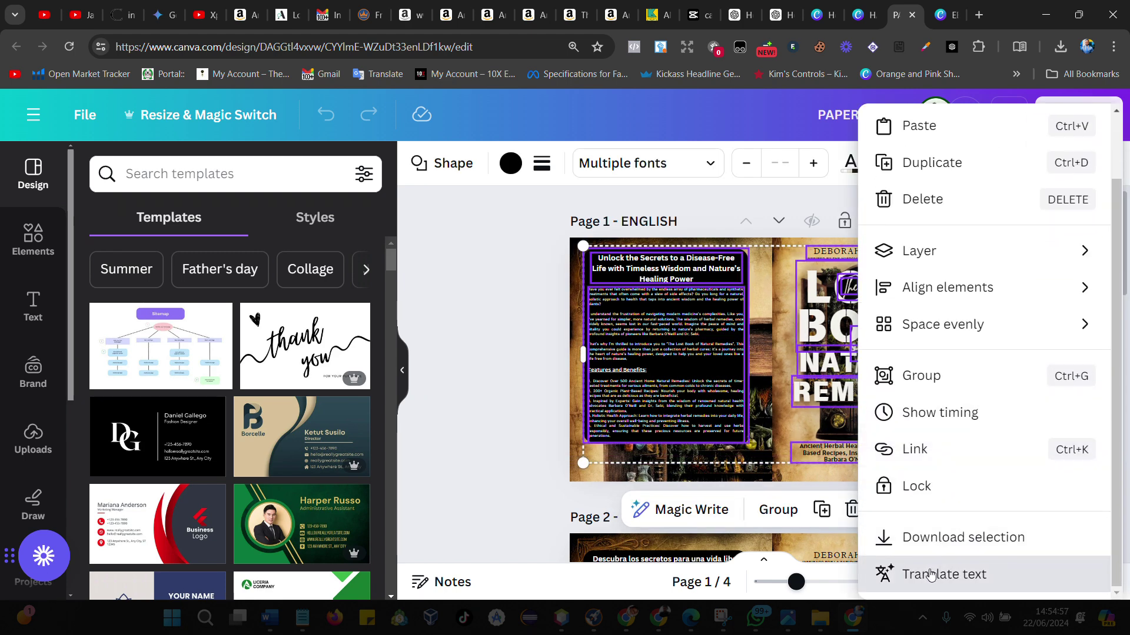
pyautogui.click(930, 574)
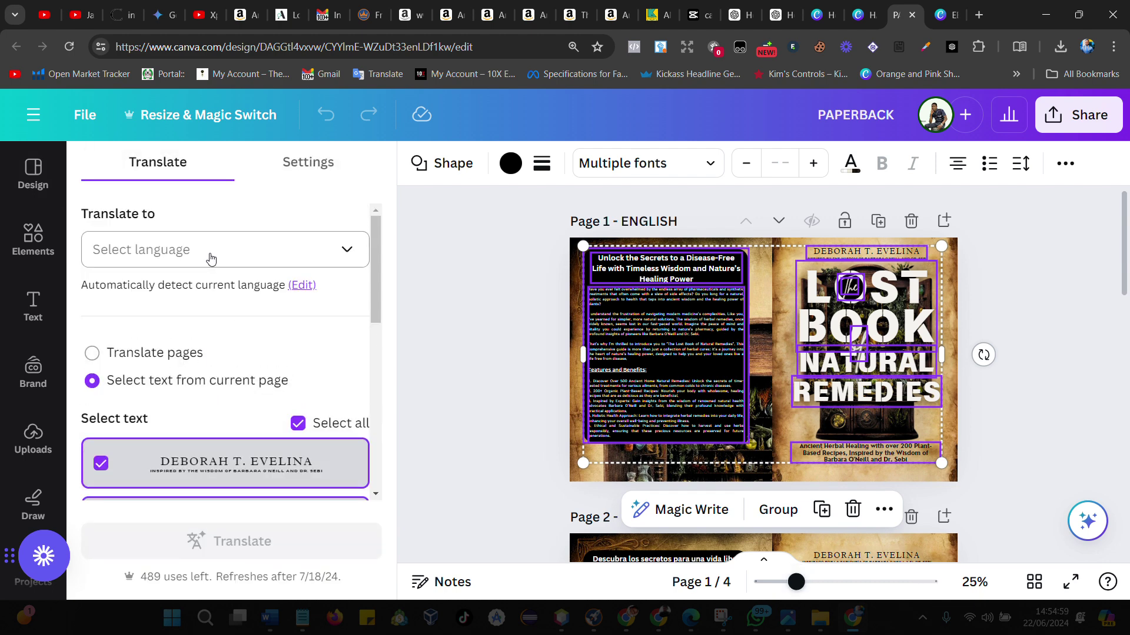
pyautogui.click(211, 259)
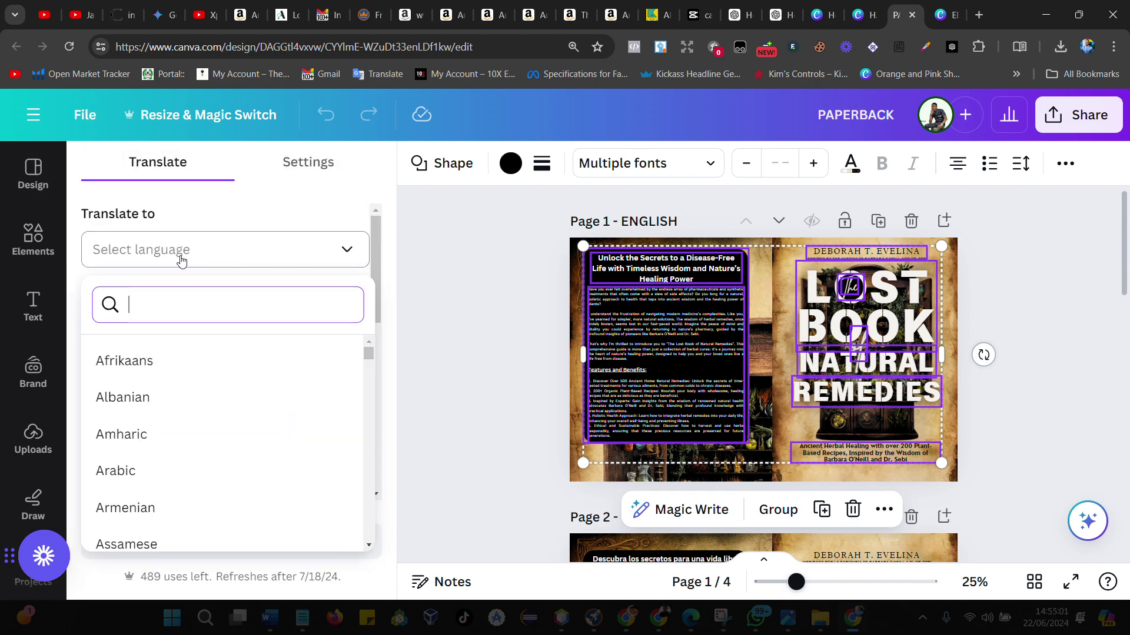
pyautogui.click(111, 366)
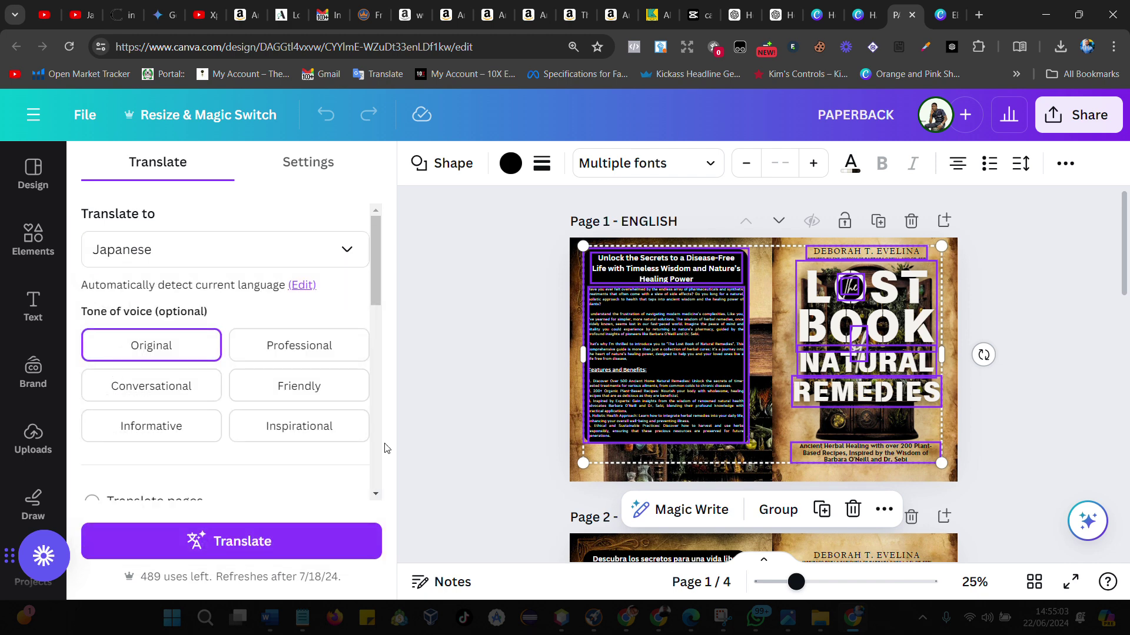
pyautogui.scroll(-2, 465, 395)
pyautogui.scroll(-5, 169, 411)
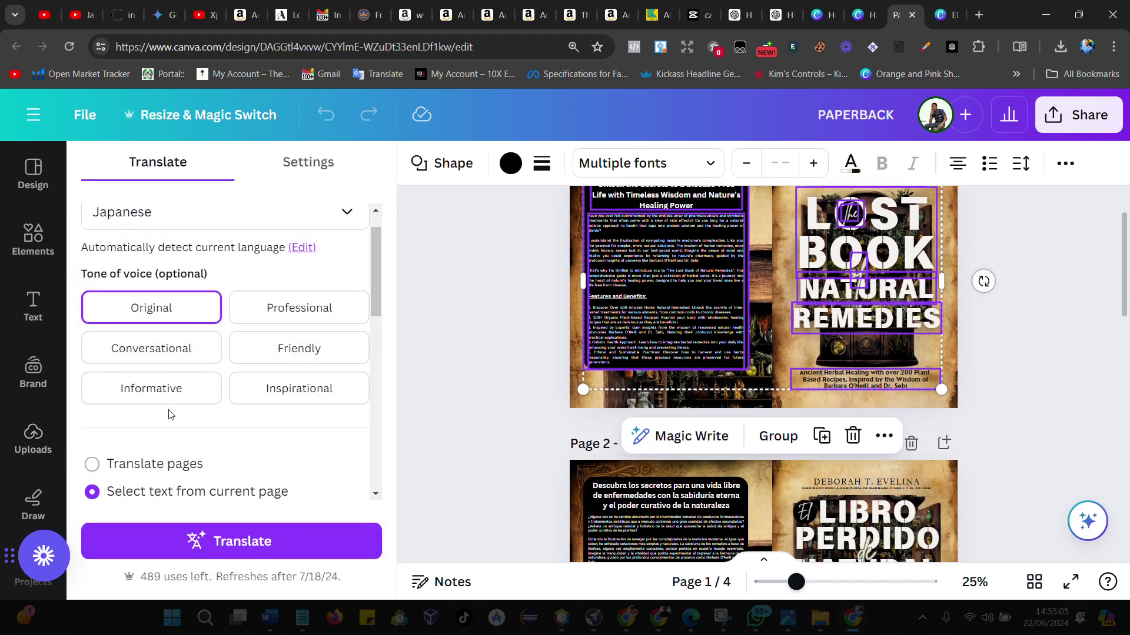
pyautogui.scroll(-1, 700, 357)
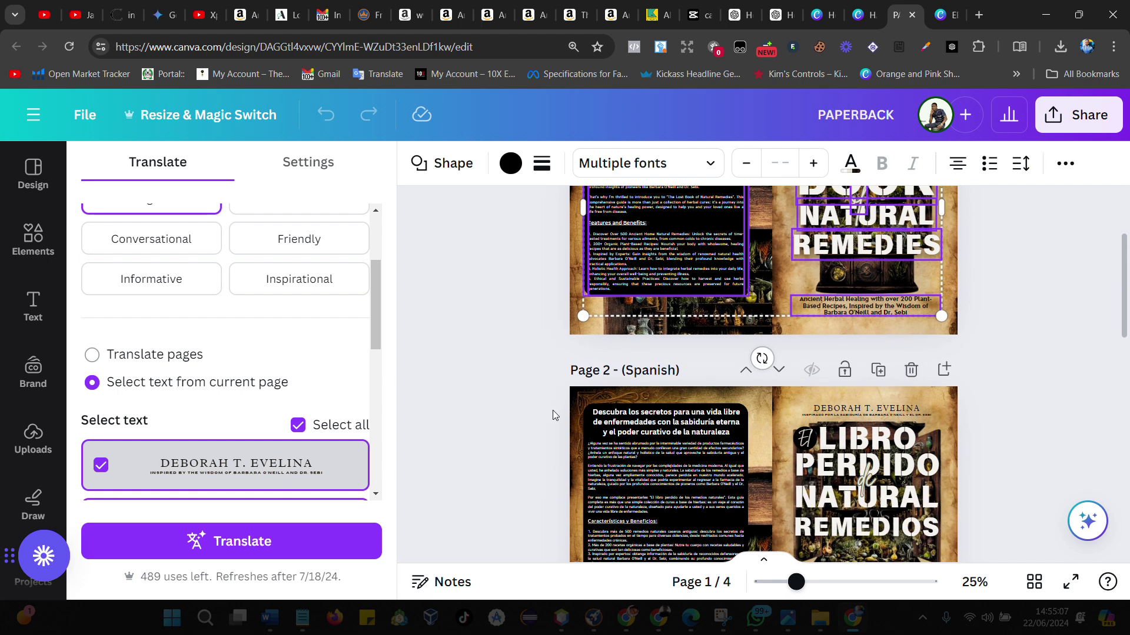
pyautogui.click(250, 542)
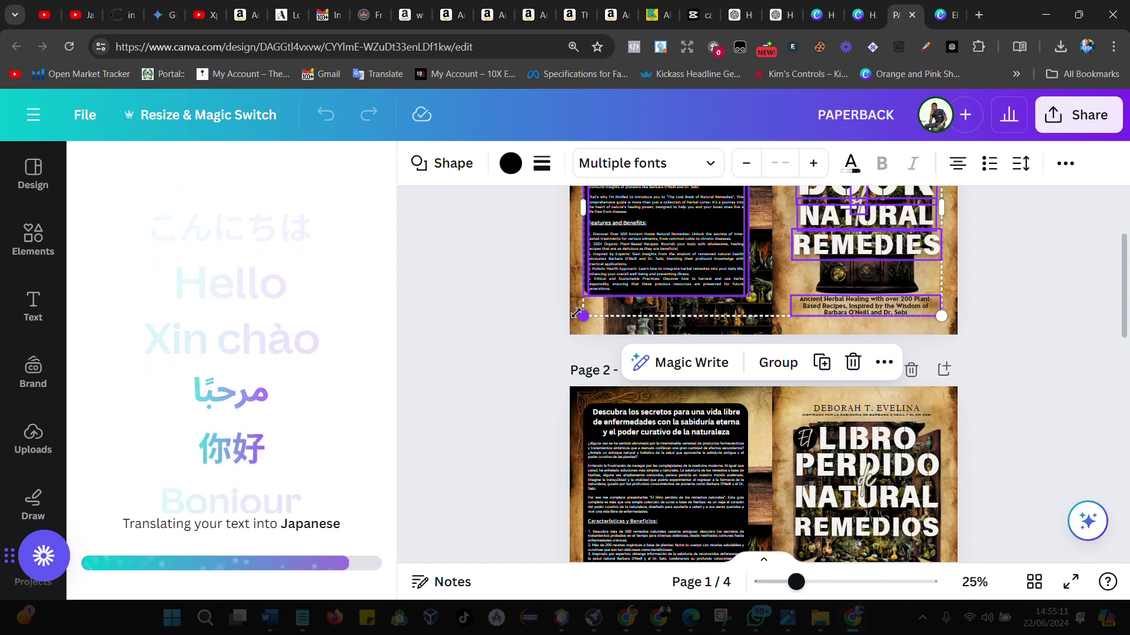
# - Move the 自然 and 救済策 title lines together down the Japanese paperback's front cover, close to the subtitle
pyautogui.click(869, 276)
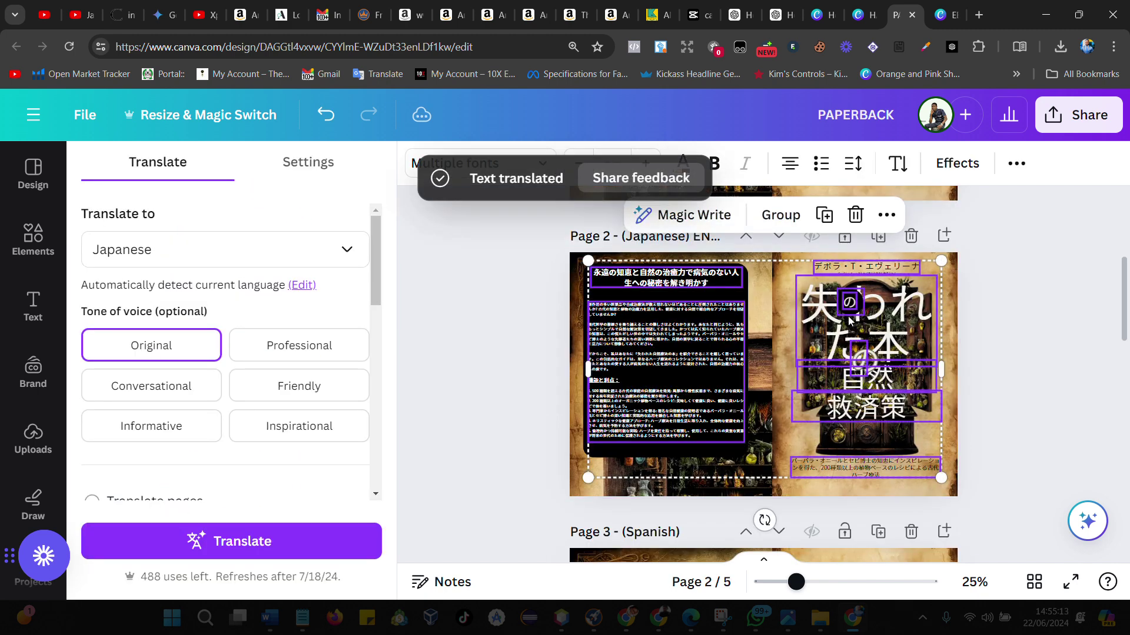
pyautogui.scroll(2, 868, 429)
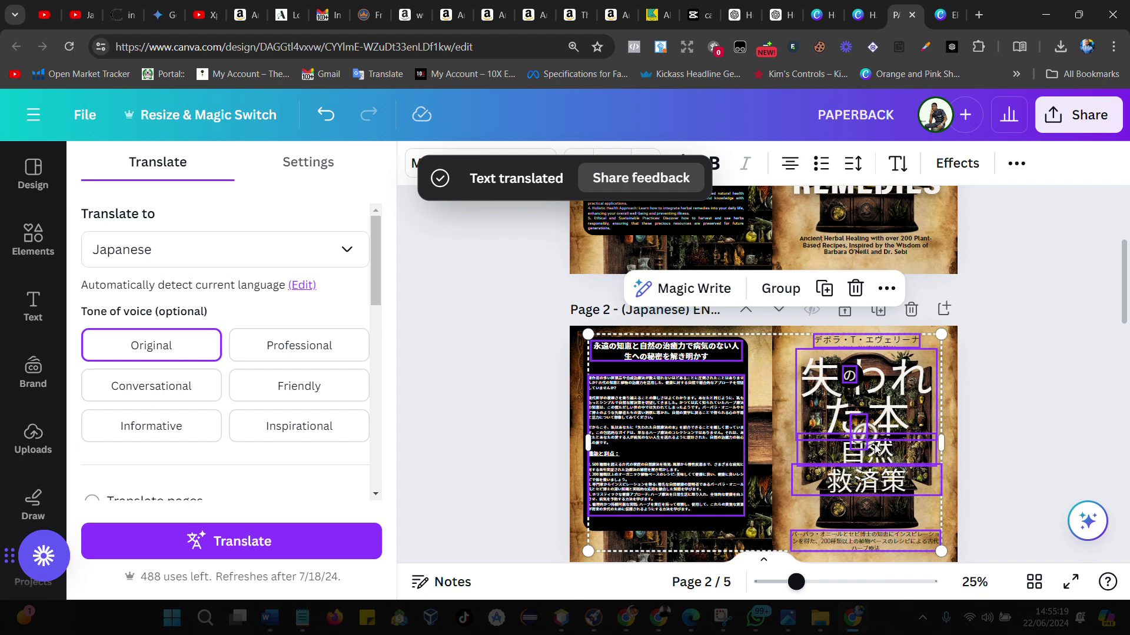
pyautogui.click(578, 424)
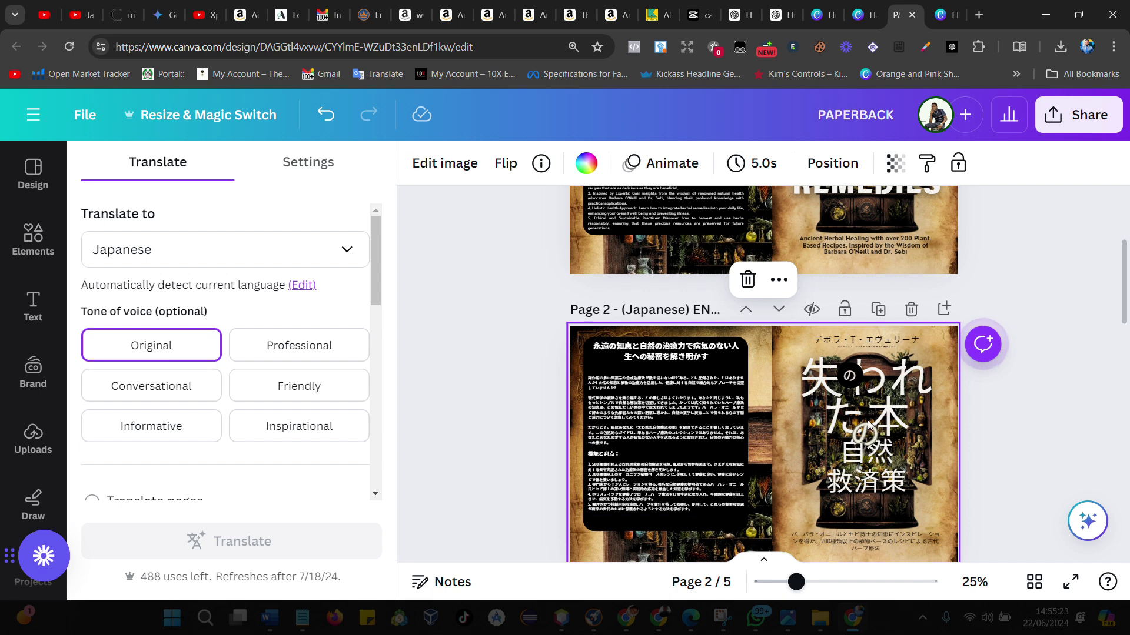
pyautogui.scroll(3, 855, 391)
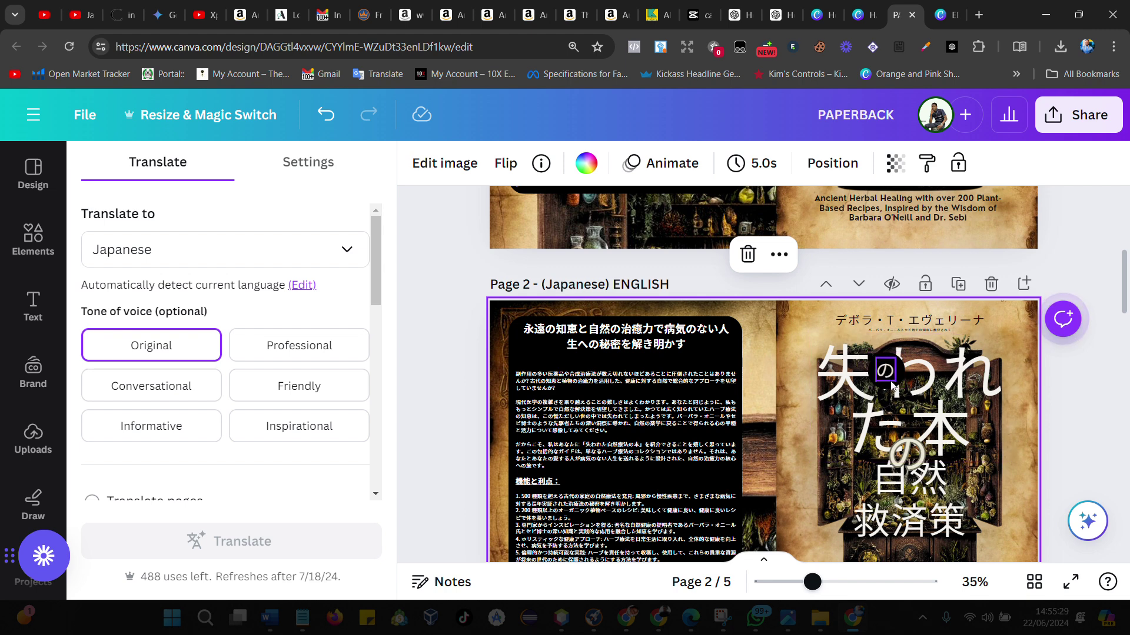
pyautogui.scroll(-1, 888, 378)
pyautogui.click(936, 447)
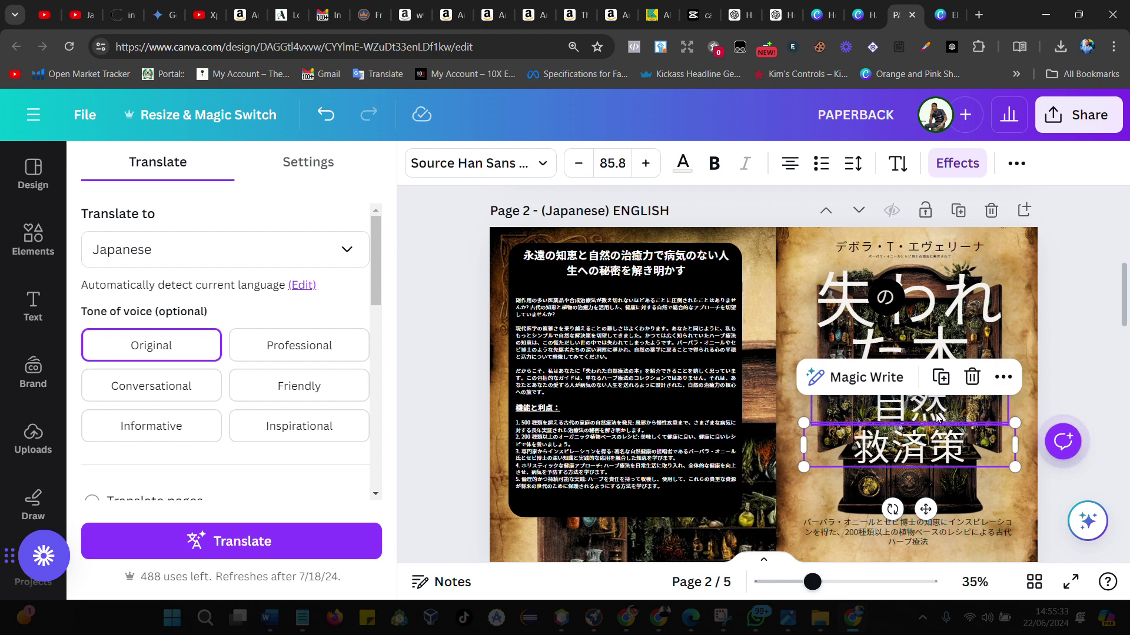
pyautogui.keyDown('shift'); pyautogui.click(930, 423); pyautogui.keyUp('shift')
pyautogui.moveTo(925, 425); pyautogui.dragTo(928, 466)
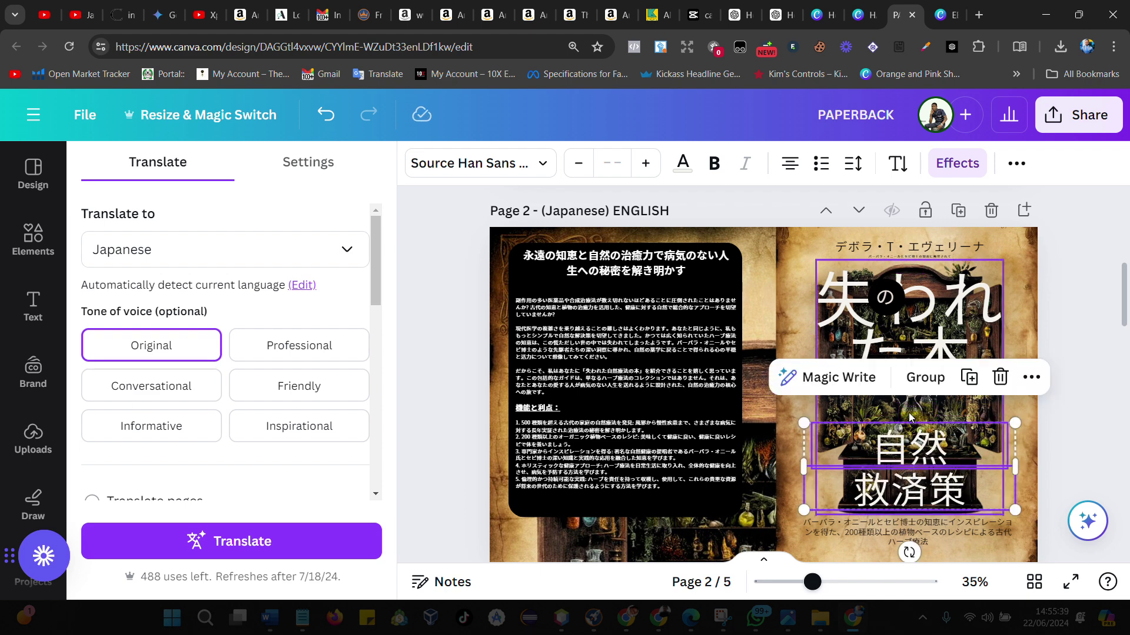
# - Reduce the 失われた本 title line to font size 87.5 and move it down below the black circle
pyautogui.click(941, 337)
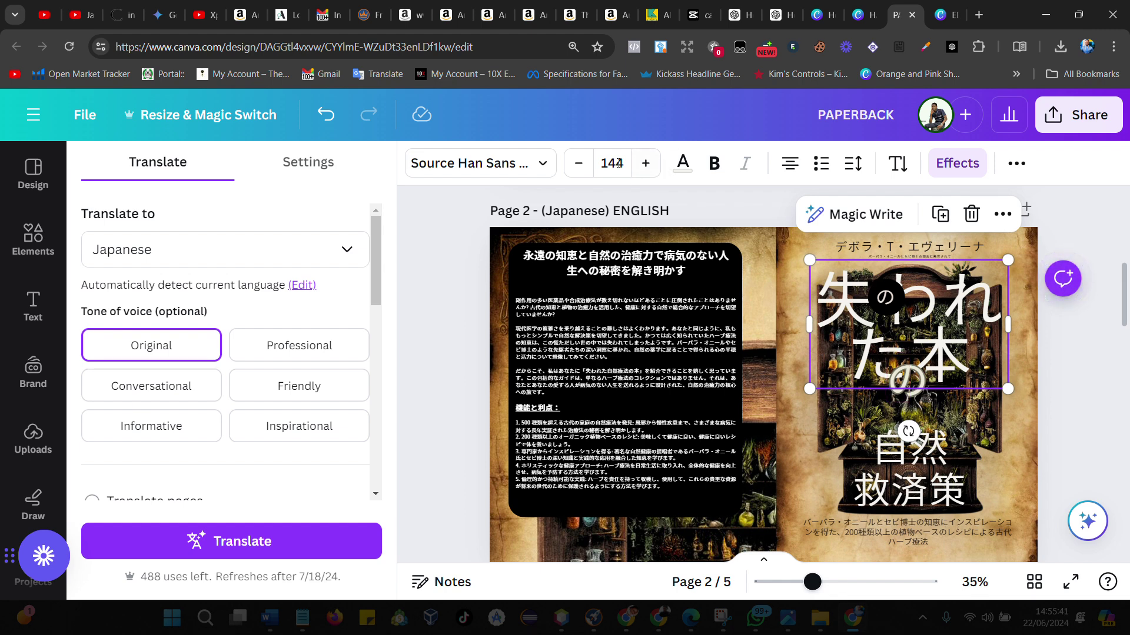
pyautogui.click(579, 163)
pyautogui.click(578, 163)
pyautogui.click(578, 164)
pyautogui.click(578, 163)
pyautogui.click(578, 164)
pyautogui.click(579, 163)
pyautogui.click(579, 164)
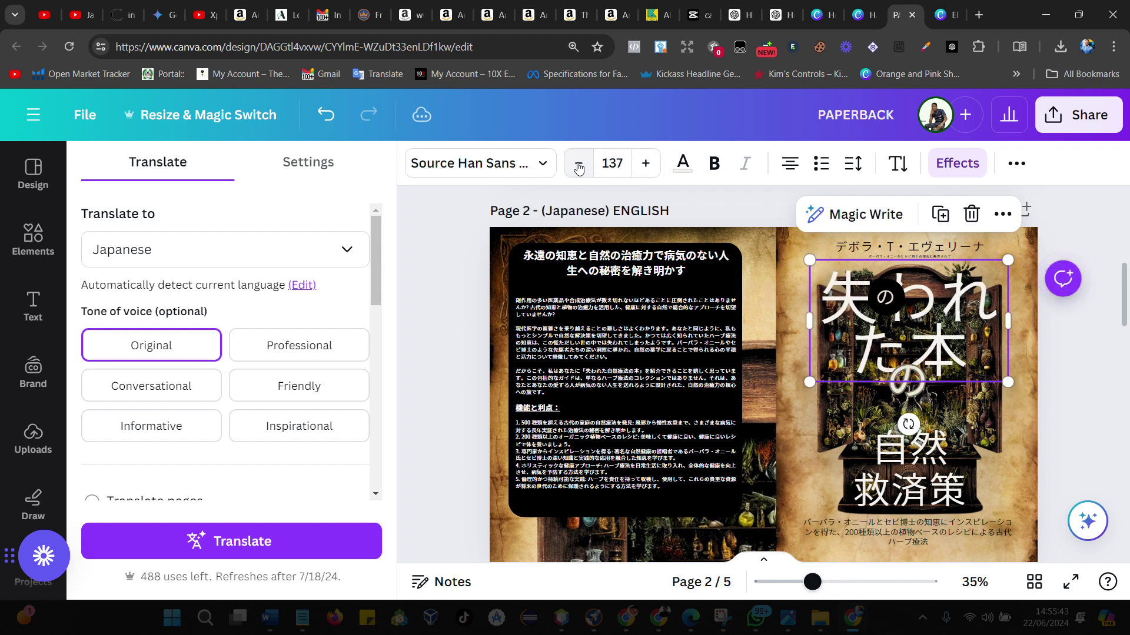
pyautogui.click(578, 164)
pyautogui.click(578, 164)
pyautogui.click(578, 163)
pyautogui.click(578, 164)
pyautogui.click(578, 163)
pyautogui.click(578, 164)
pyautogui.click(578, 164)
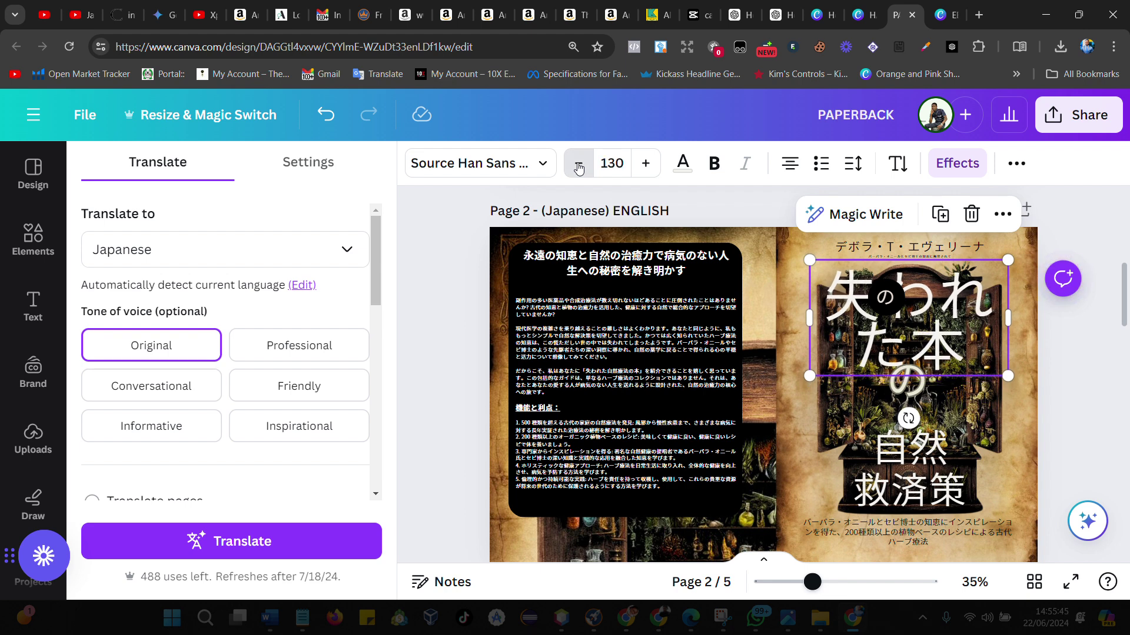
pyautogui.click(578, 164)
pyautogui.click(578, 163)
pyautogui.click(579, 164)
pyautogui.click(578, 164)
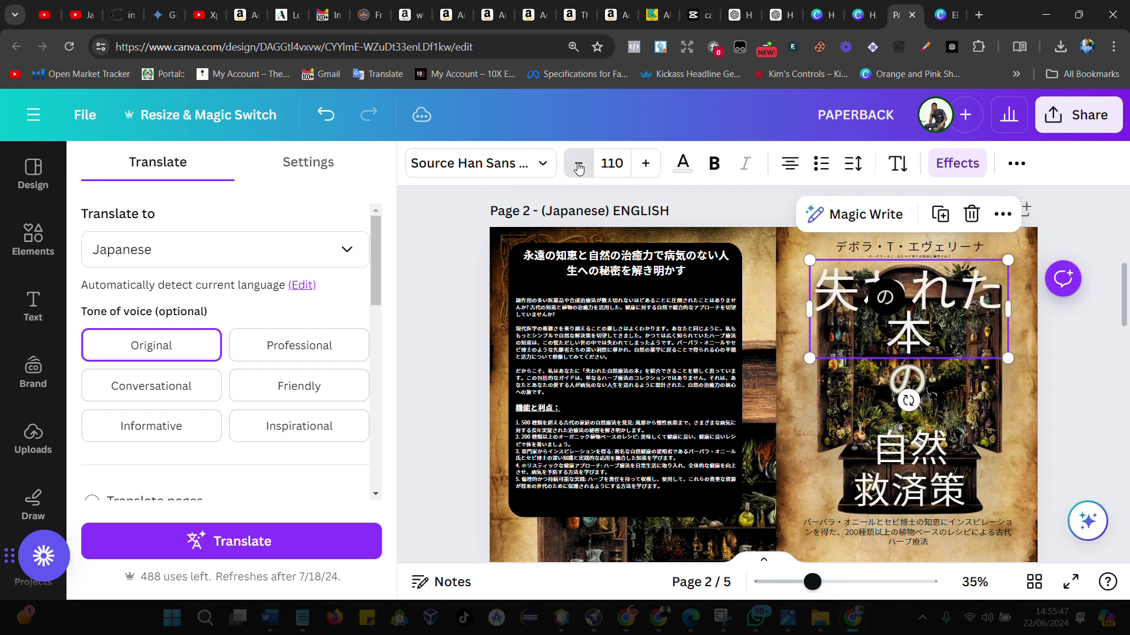
pyautogui.click(579, 163)
pyautogui.click(579, 164)
pyautogui.click(579, 163)
pyautogui.click(578, 163)
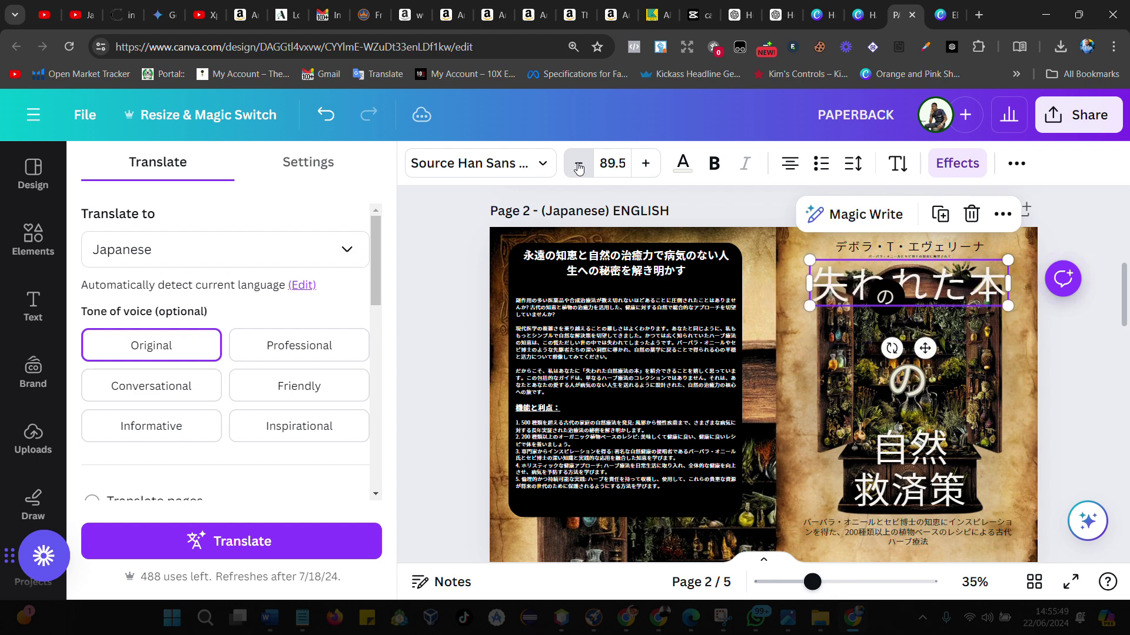
pyautogui.click(578, 165)
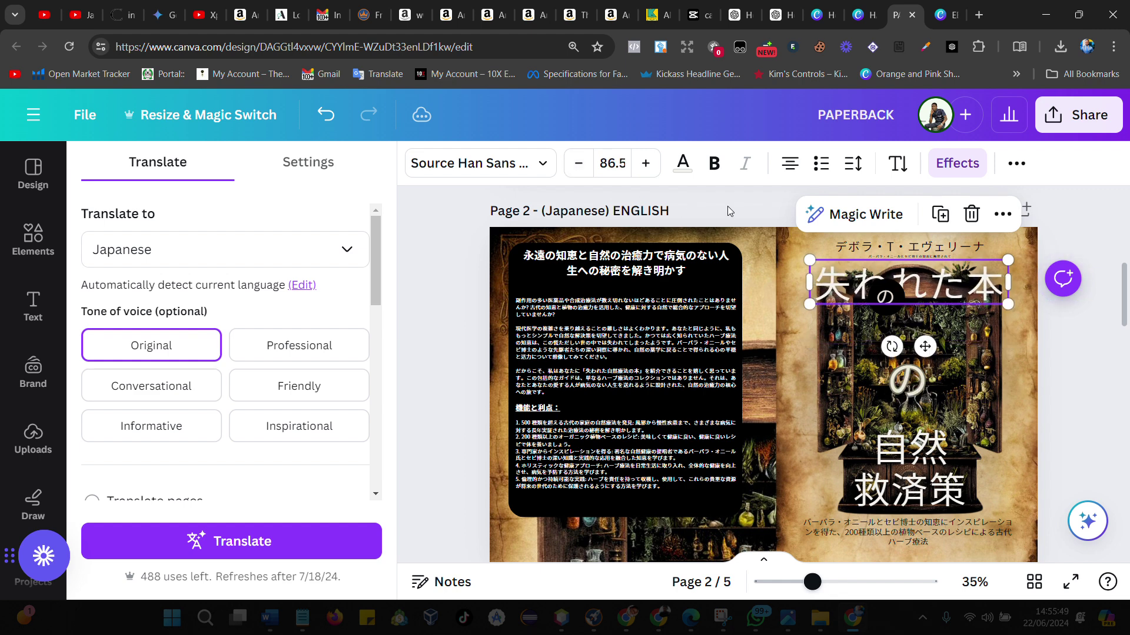
pyautogui.click(645, 164)
pyautogui.moveTo(928, 295); pyautogui.dragTo(925, 341)
# - Select the small の with its black circle and move both to the center above the 失われた本 line
pyautogui.click(885, 296)
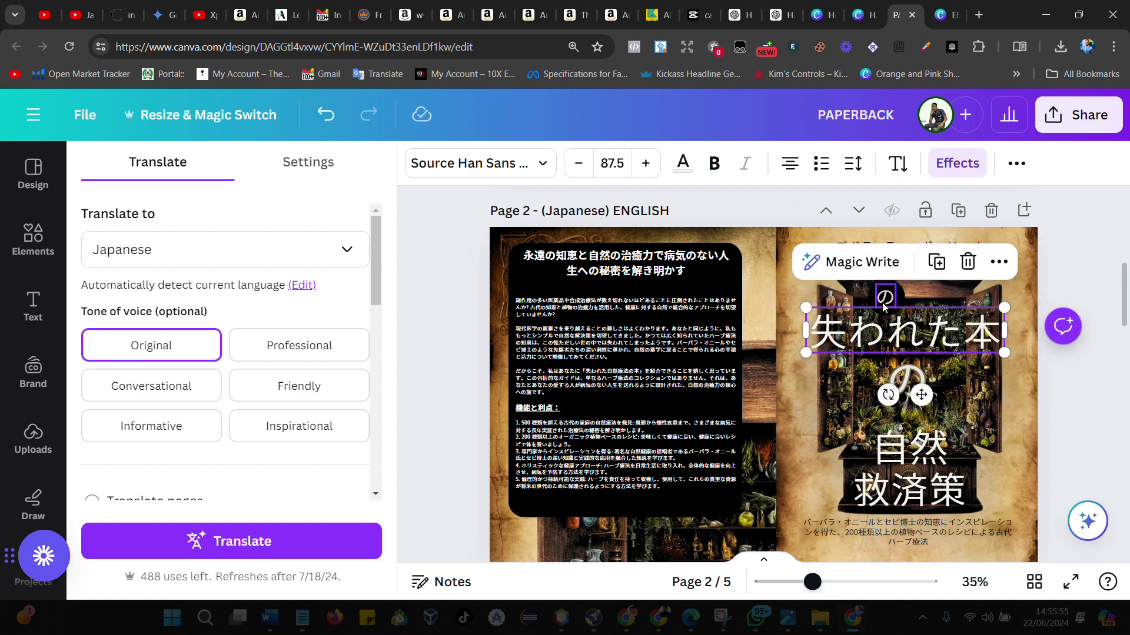
pyautogui.click(577, 164)
pyautogui.click(577, 163)
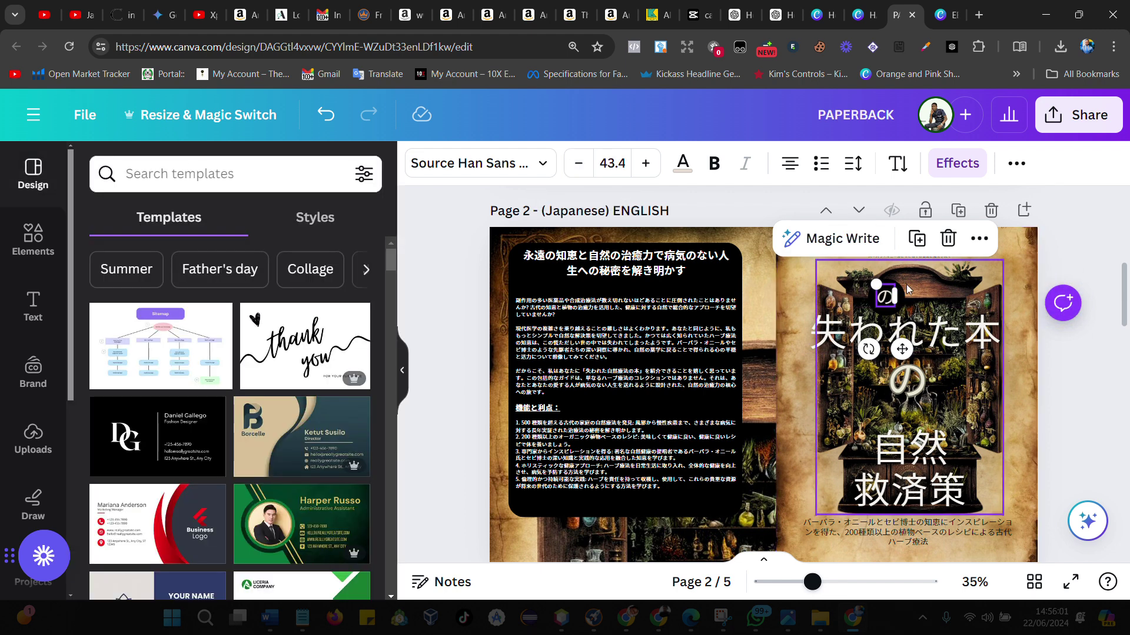
pyautogui.click(900, 297)
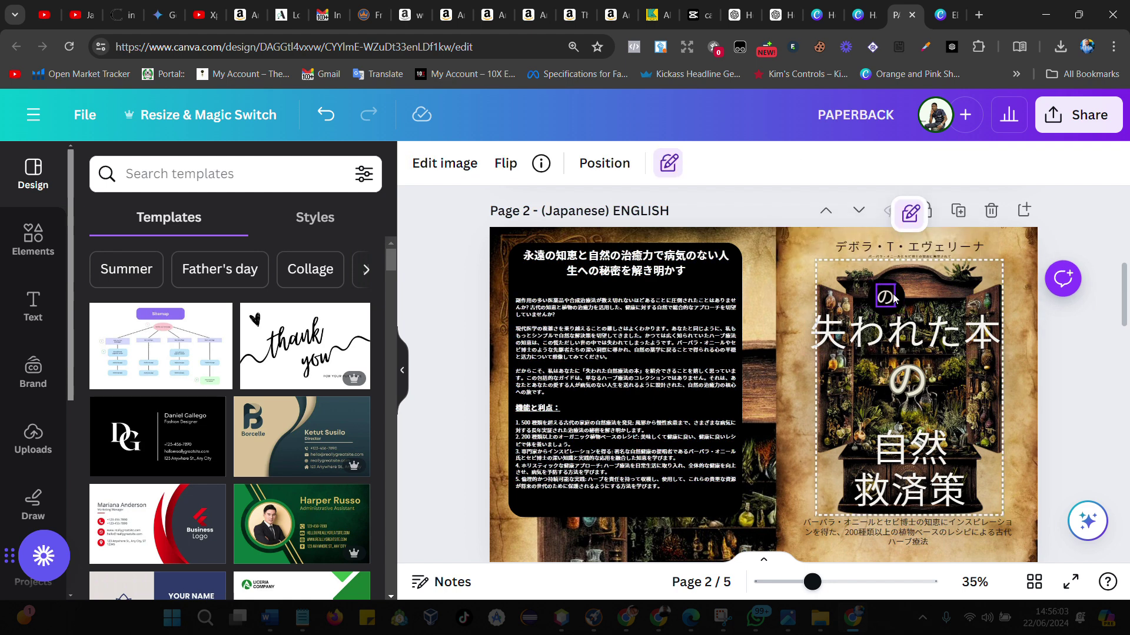
pyautogui.click(893, 297)
pyautogui.click(936, 294)
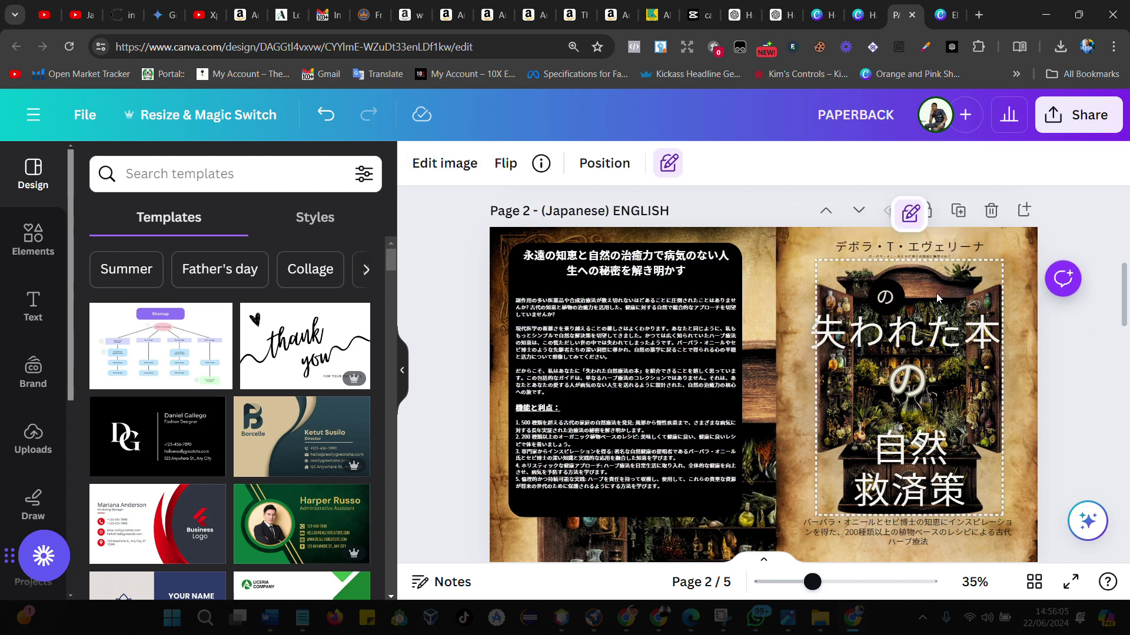
pyautogui.click(901, 298)
pyautogui.keyDown('shift'); pyautogui.click(889, 304); pyautogui.keyUp('shift')
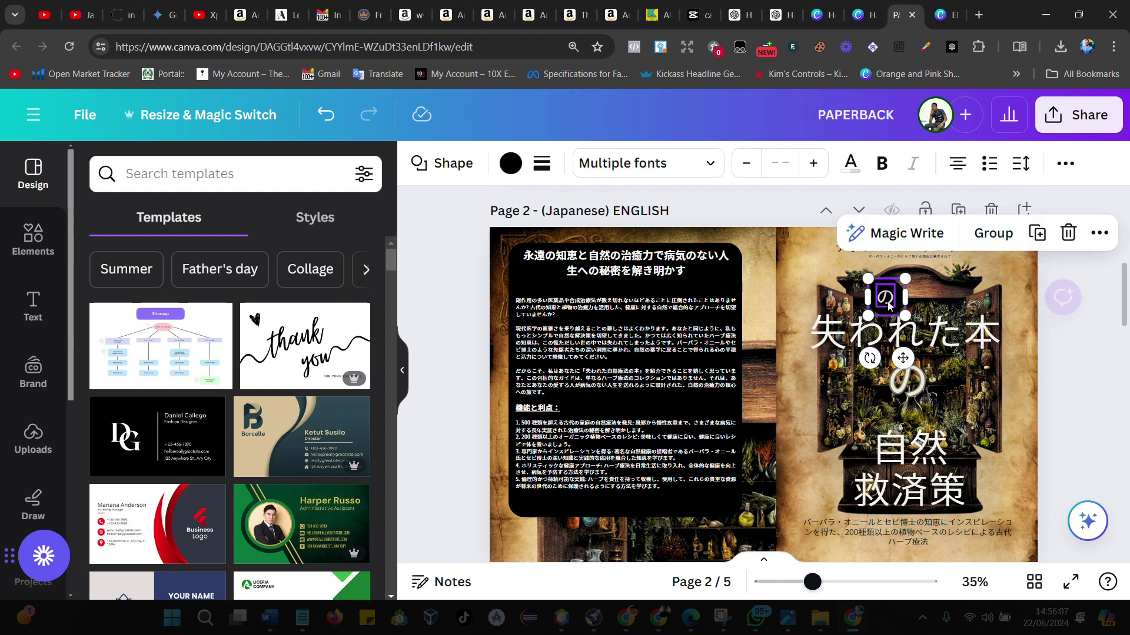
pyautogui.moveTo(906, 317); pyautogui.dragTo(925, 300)
# - Reduce the large の below 失われた本 to font size 90.2 and shift it slightly to the right
pyautogui.click(914, 379)
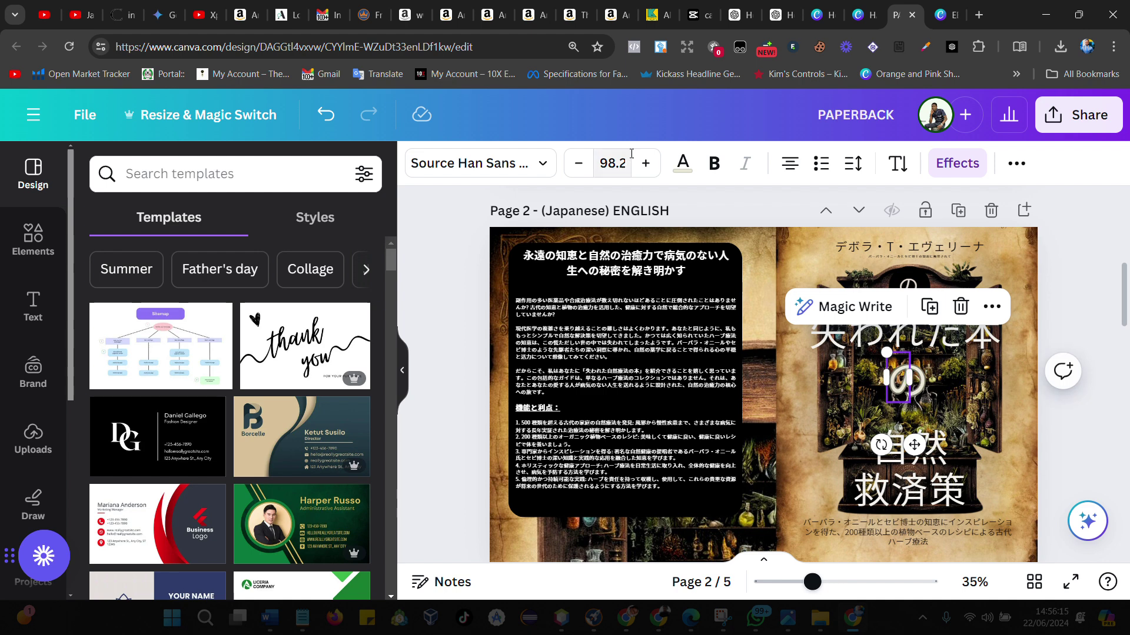
pyautogui.click(577, 166)
pyautogui.click(577, 166)
pyautogui.click(577, 167)
pyautogui.click(577, 168)
pyautogui.click(577, 167)
pyautogui.click(576, 168)
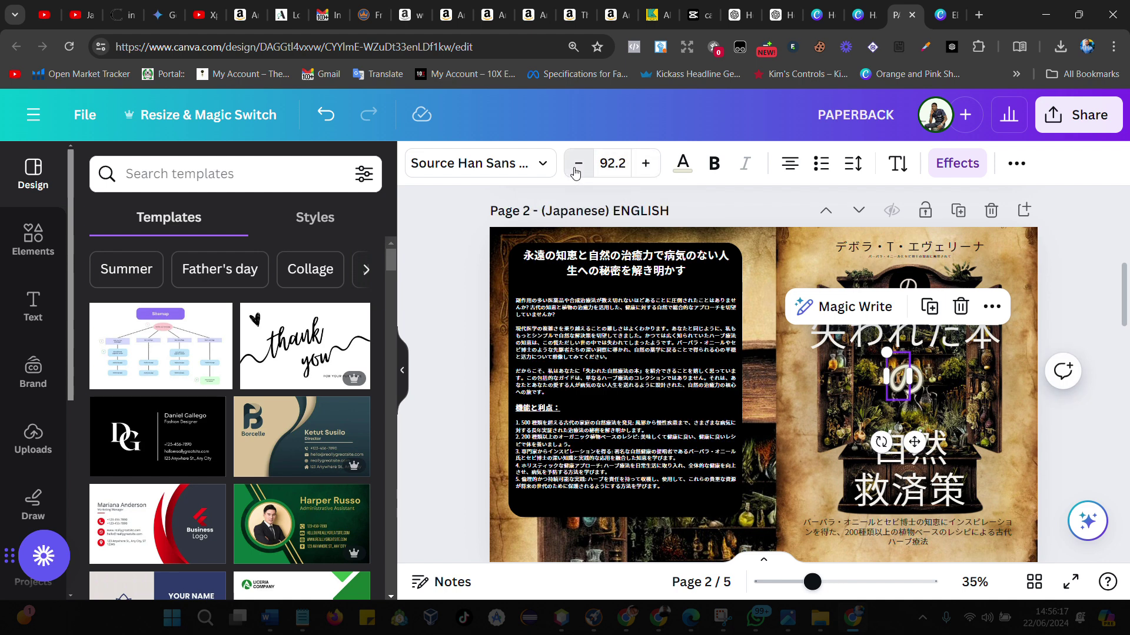
pyautogui.click(577, 167)
pyautogui.click(577, 166)
pyautogui.moveTo(899, 386); pyautogui.dragTo(910, 385)
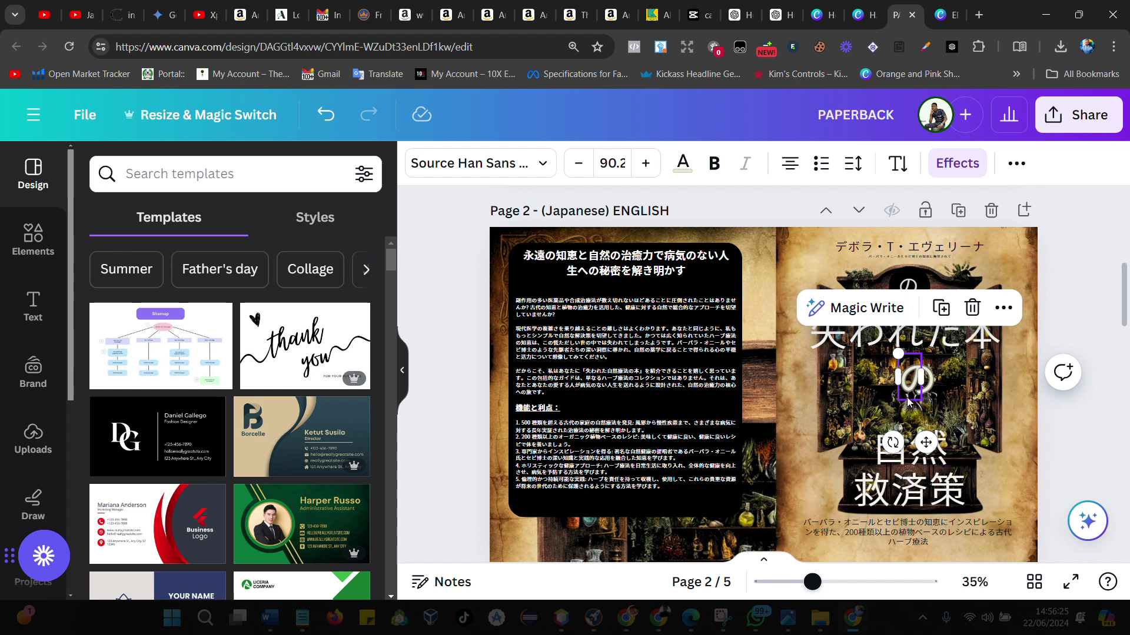
# - Select the 自然 and 救済策 lines and nudge them up slightly, away from the subtitle
pyautogui.click(906, 486)
pyautogui.keyDown('shift'); pyautogui.click(911, 457); pyautogui.keyUp('shift')
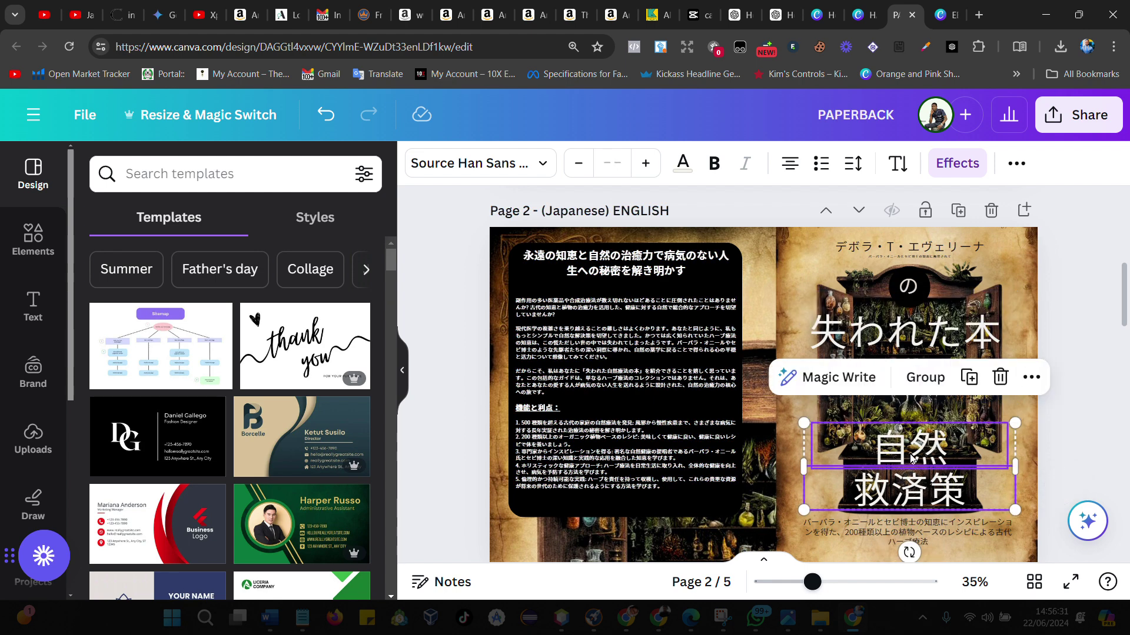
pyautogui.hotkey('shift', 'Up')
pyautogui.hotkey('shift', 'Up')
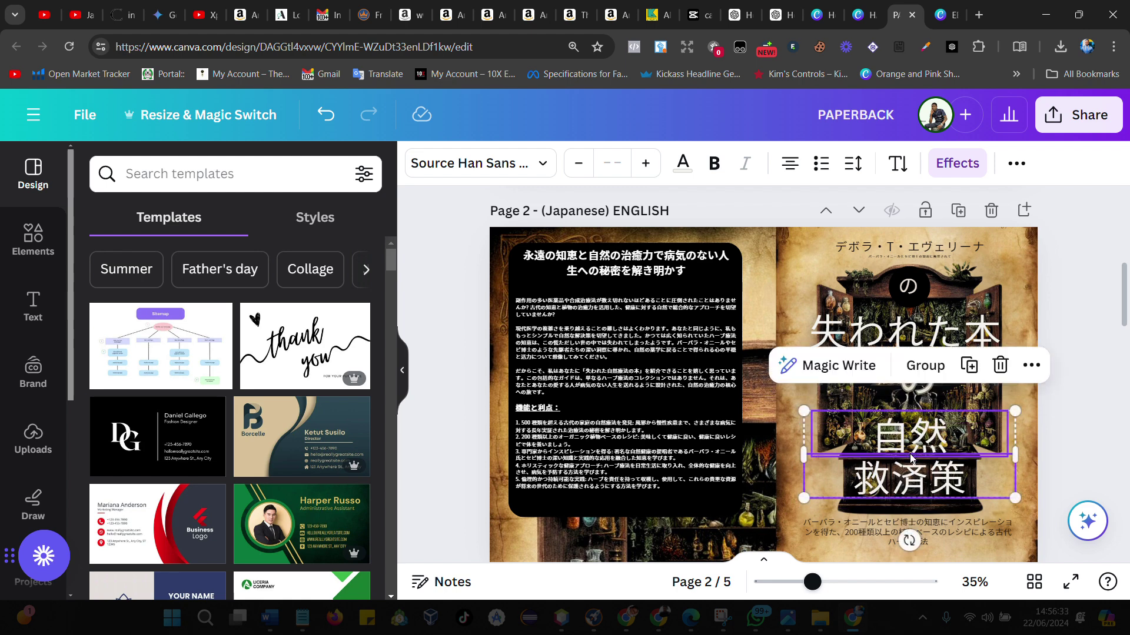
# - Select the subtitle, all title lines and the の circle on the front cover and align them to their common center
pyautogui.keyDown('shift'); pyautogui.click(918, 531); pyautogui.keyUp('shift')
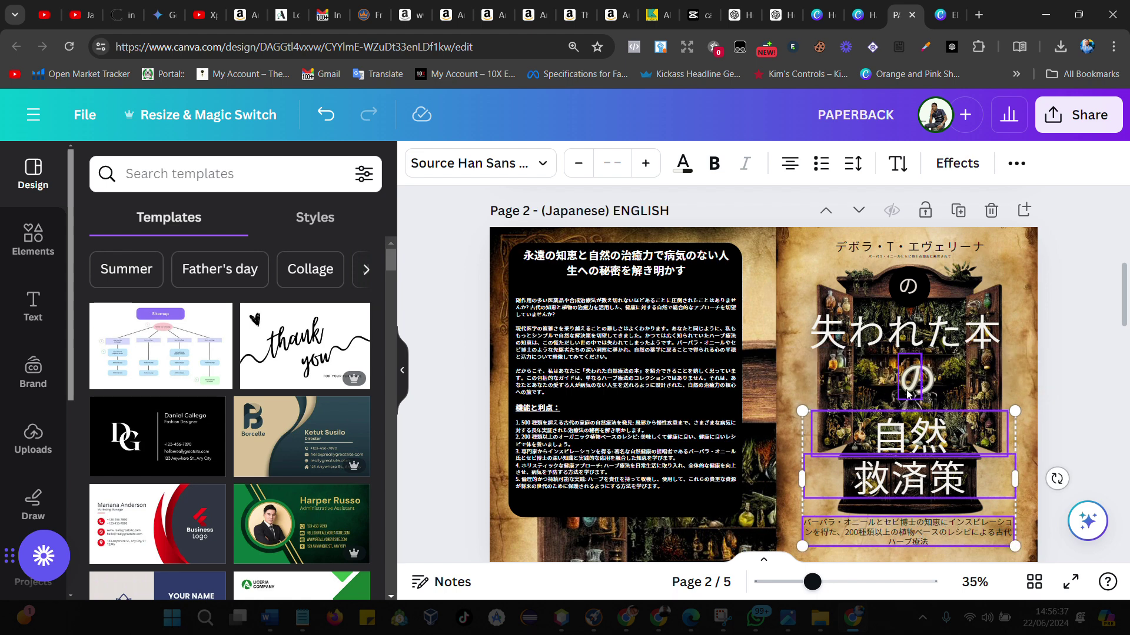
pyautogui.keyDown('shift'); pyautogui.click(908, 394); pyautogui.keyUp('shift')
pyautogui.keyDown('shift'); pyautogui.click(906, 333); pyautogui.keyUp('shift')
pyautogui.keyDown('shift'); pyautogui.click(904, 293); pyautogui.keyUp('shift')
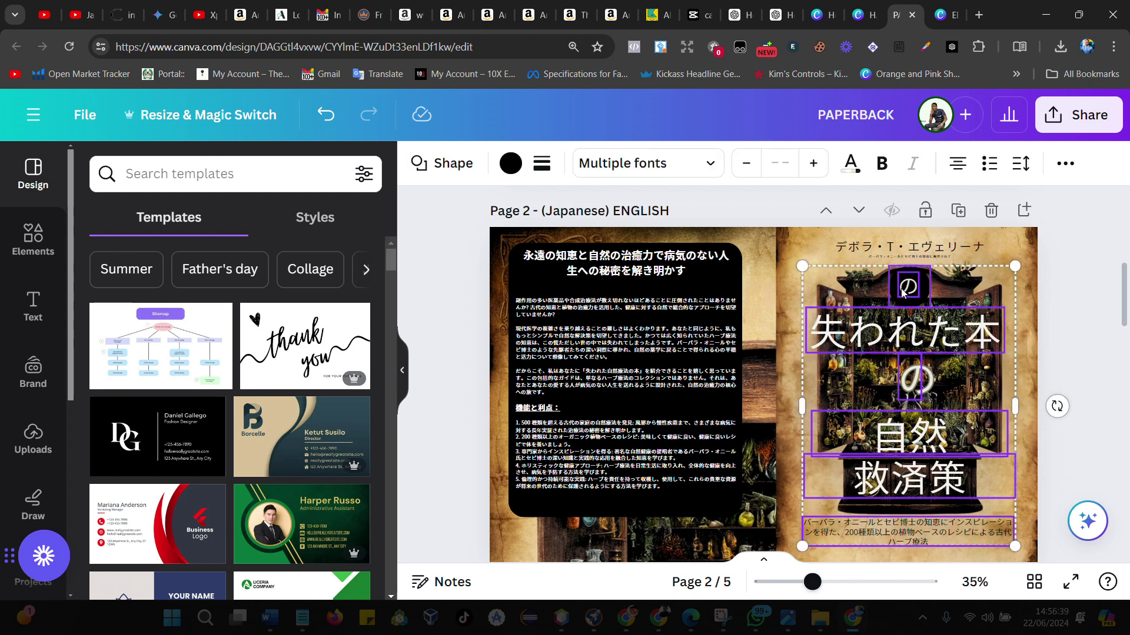
pyautogui.click(1065, 162)
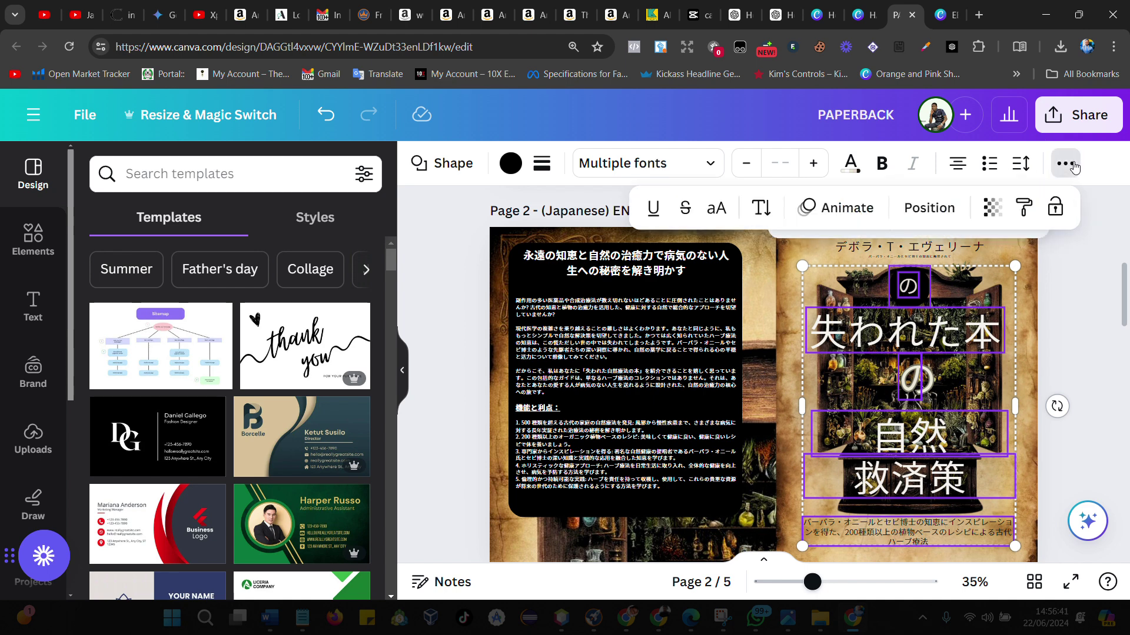
pyautogui.click(941, 214)
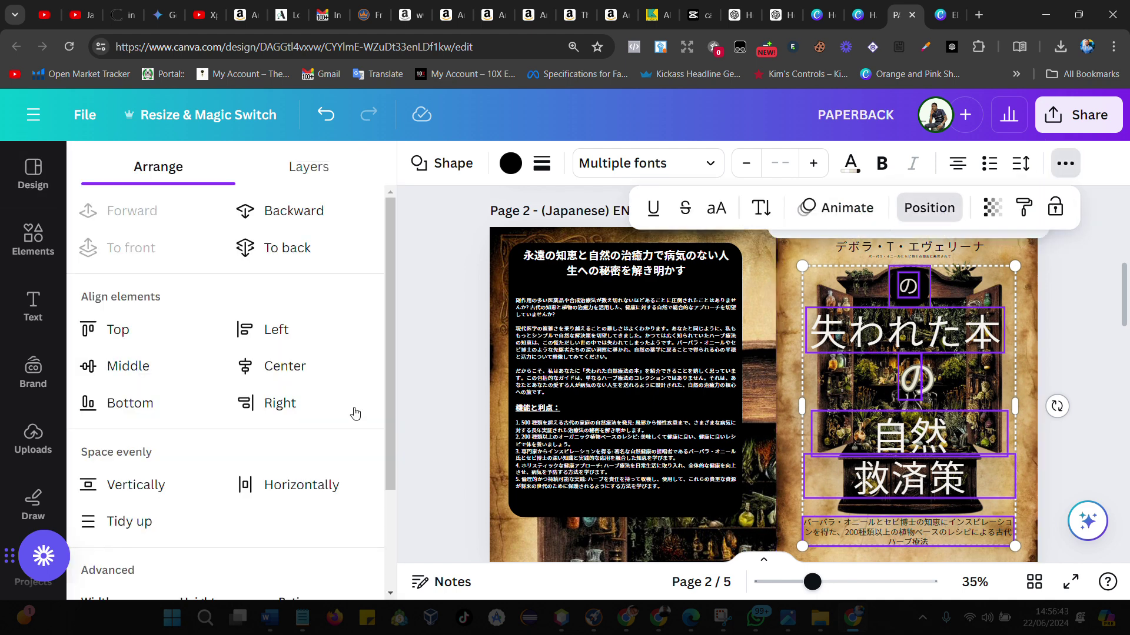
pyautogui.click(300, 366)
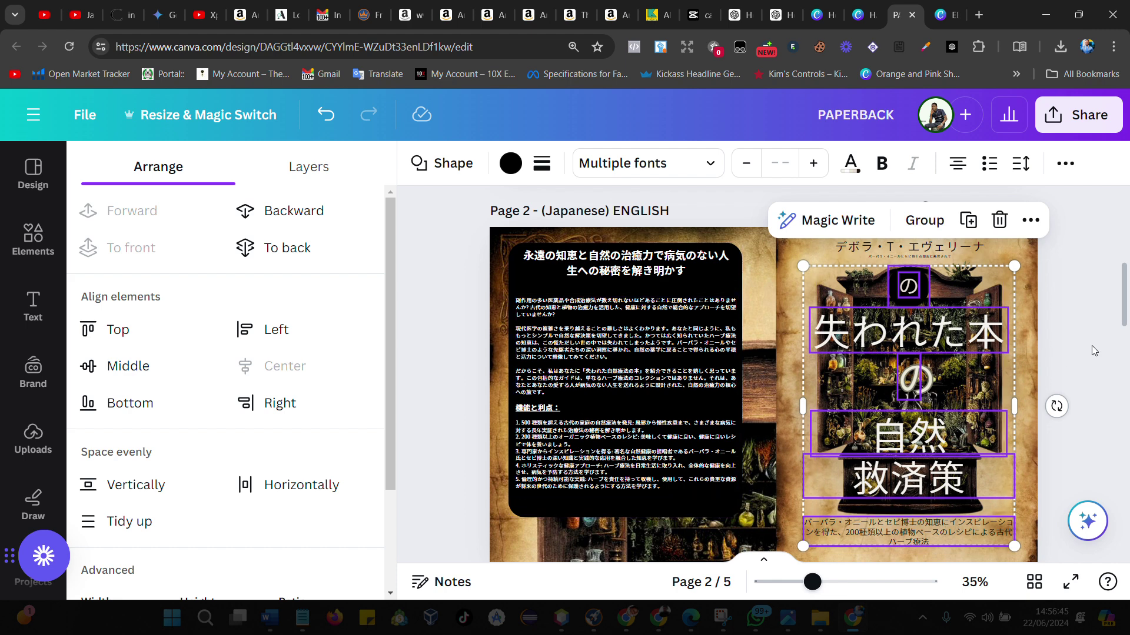
pyautogui.click(791, 378)
pyautogui.click(653, 381)
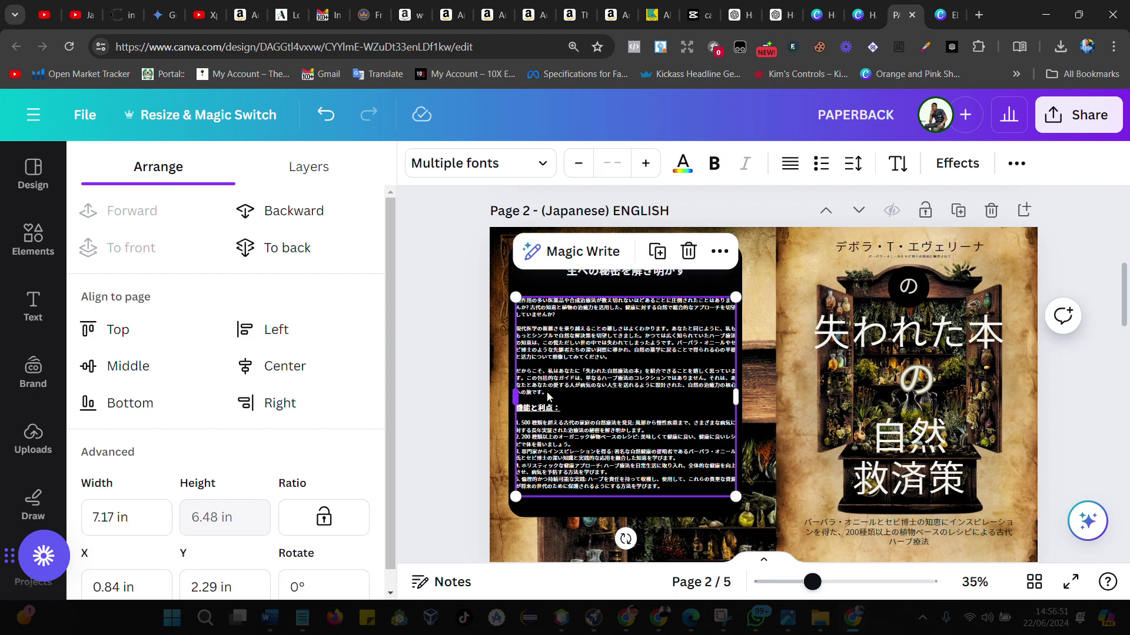
pyautogui.click(655, 538)
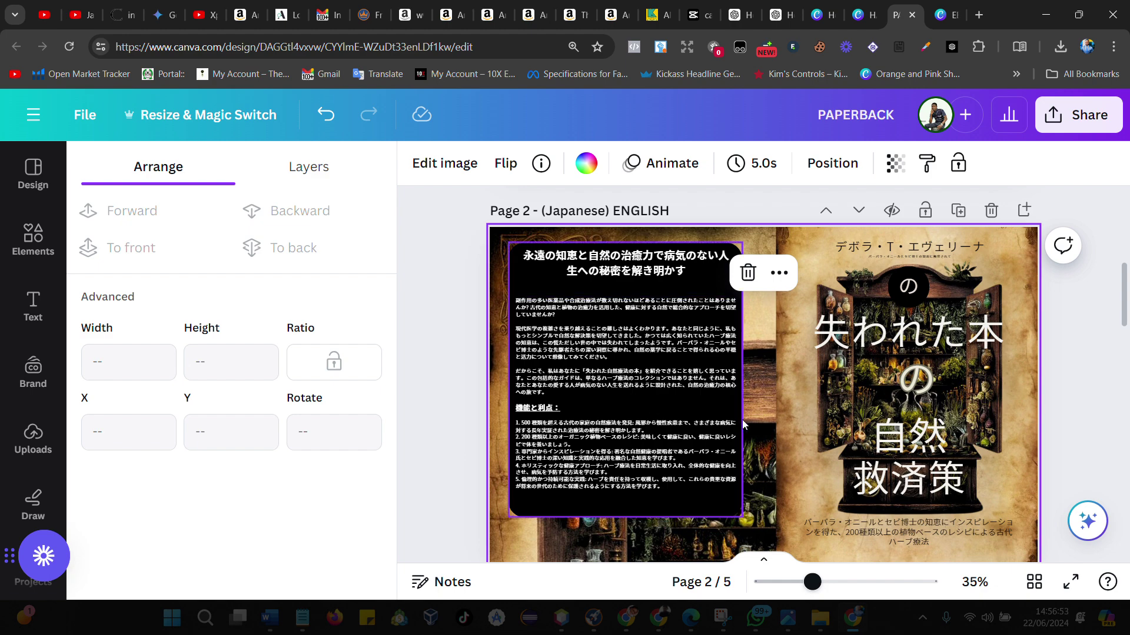
pyautogui.scroll(-3, 743, 421)
pyautogui.scroll(3, 742, 419)
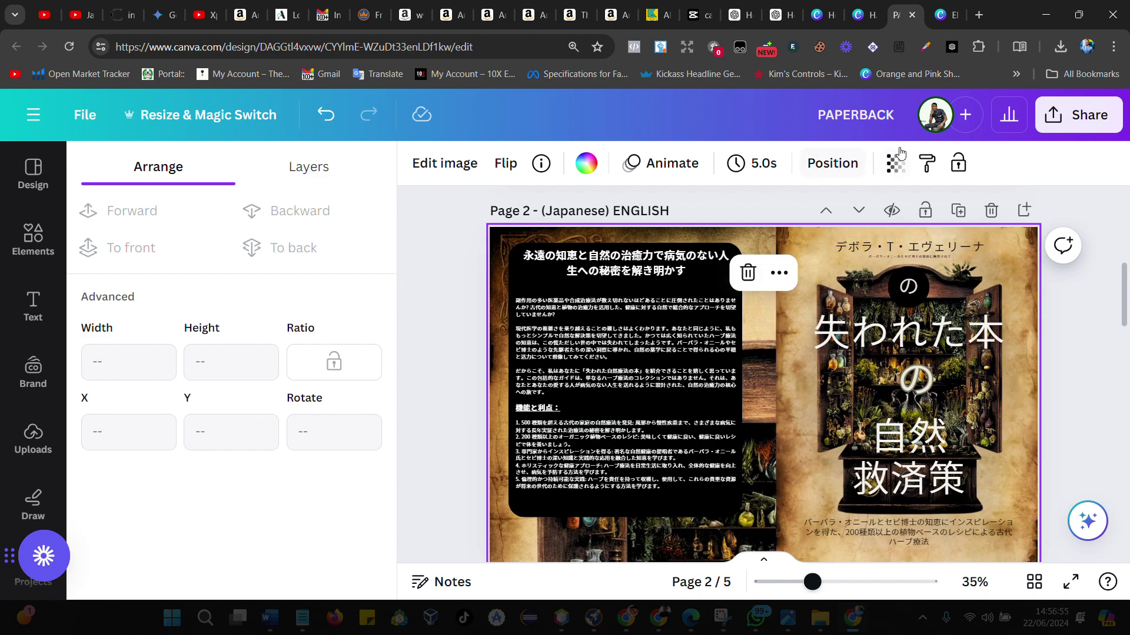
# - Open the design's download settings and choose PDF Print as the file type
pyautogui.click(1092, 128)
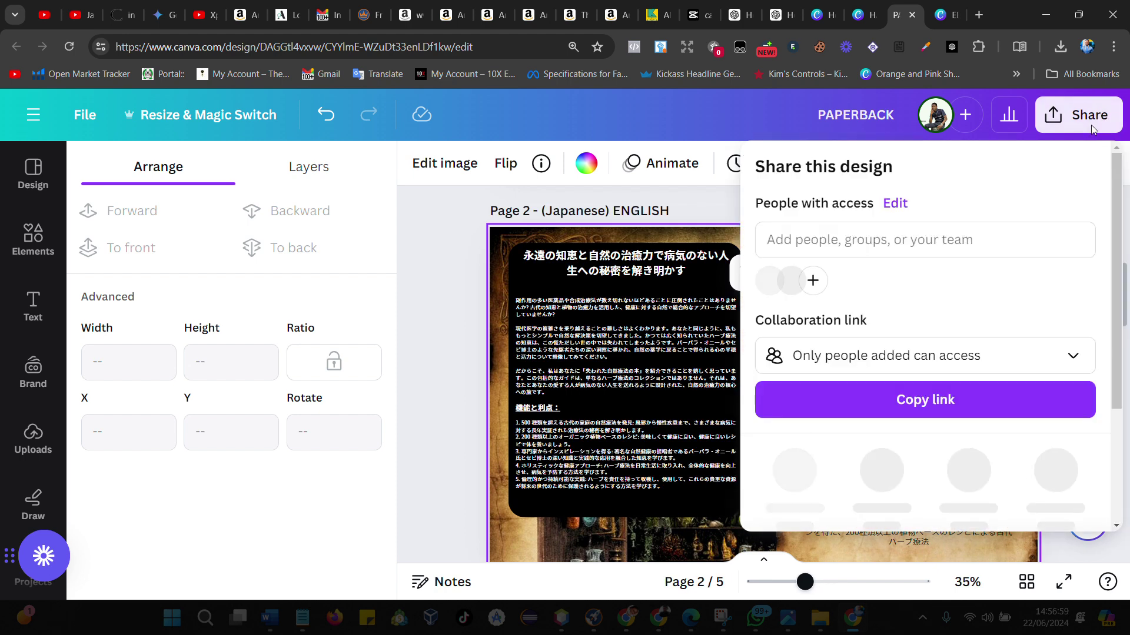
pyautogui.scroll(-3, 889, 419)
pyautogui.click(835, 449)
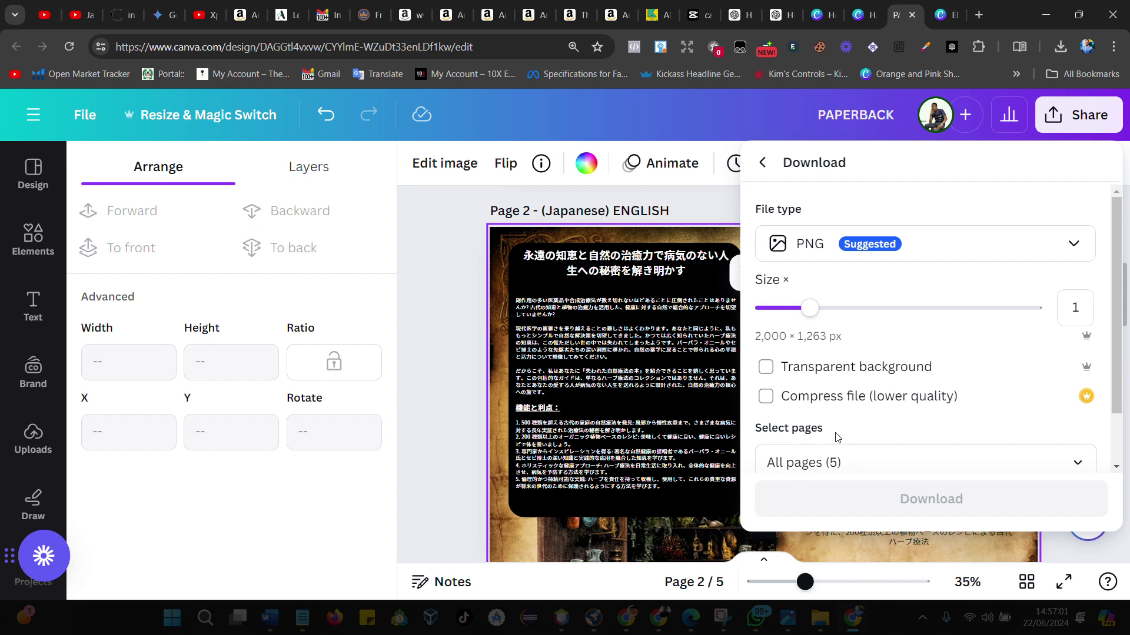
pyautogui.click(944, 245)
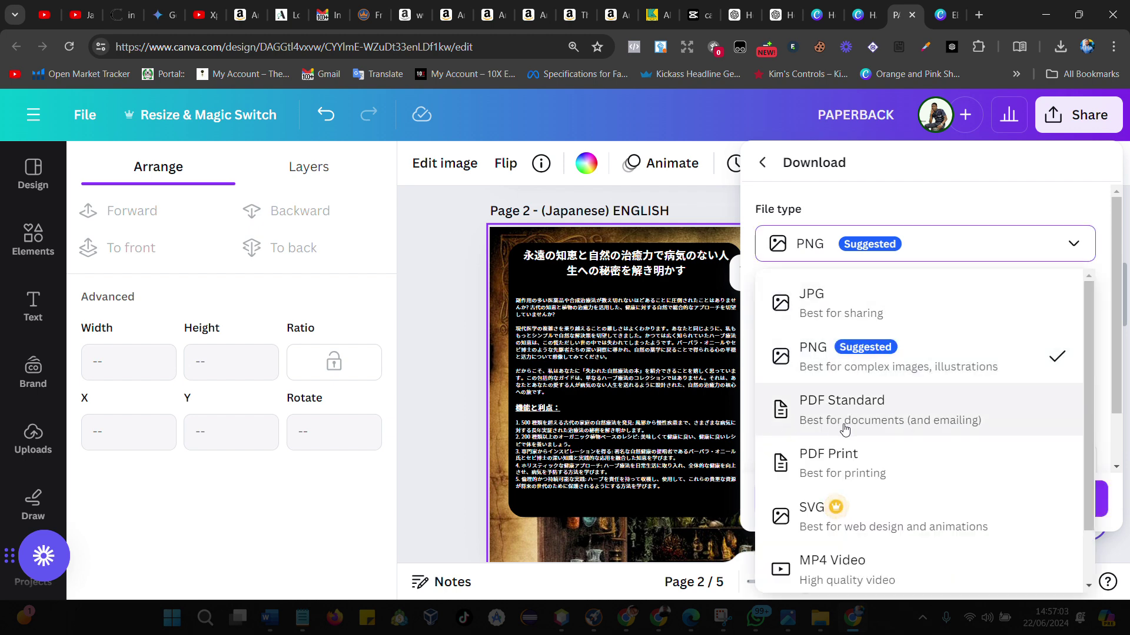
pyautogui.click(850, 470)
# - Limit the PDF download to page 2, the Japanese cover, instead of all pages
pyautogui.scroll(-2, 937, 433)
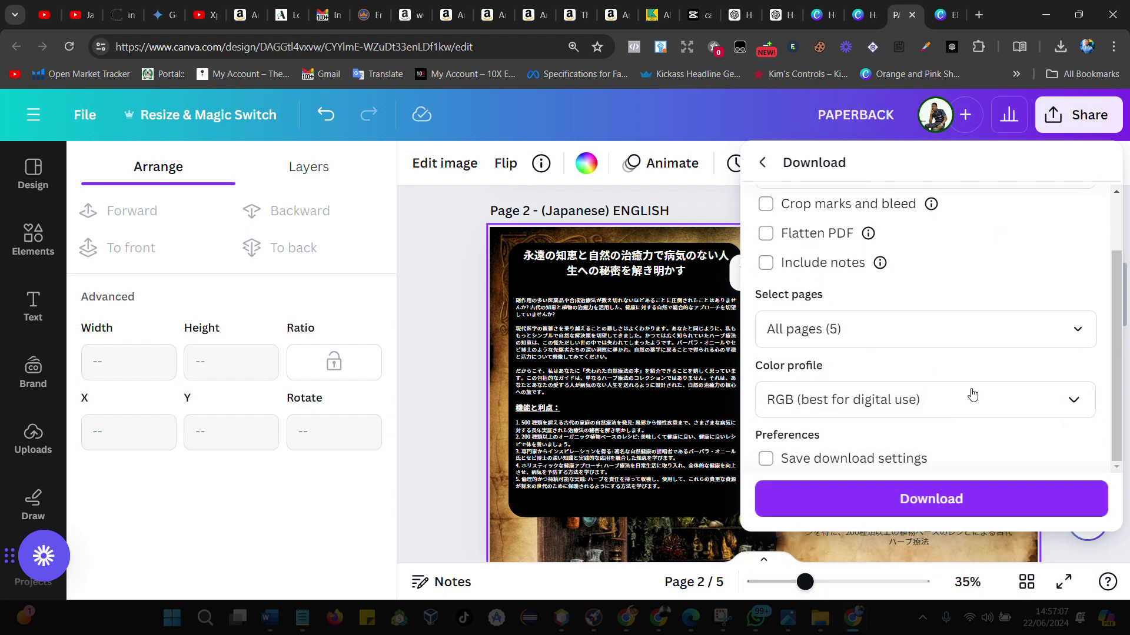
pyautogui.click(1085, 333)
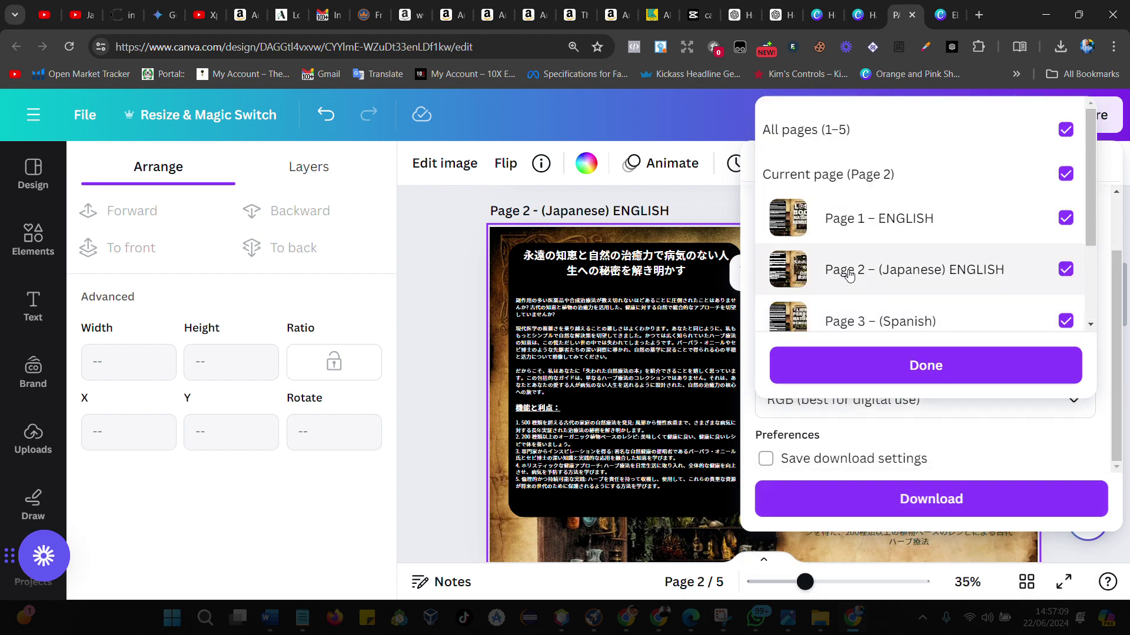
pyautogui.scroll(-2, 847, 277)
pyautogui.scroll(2, 1019, 200)
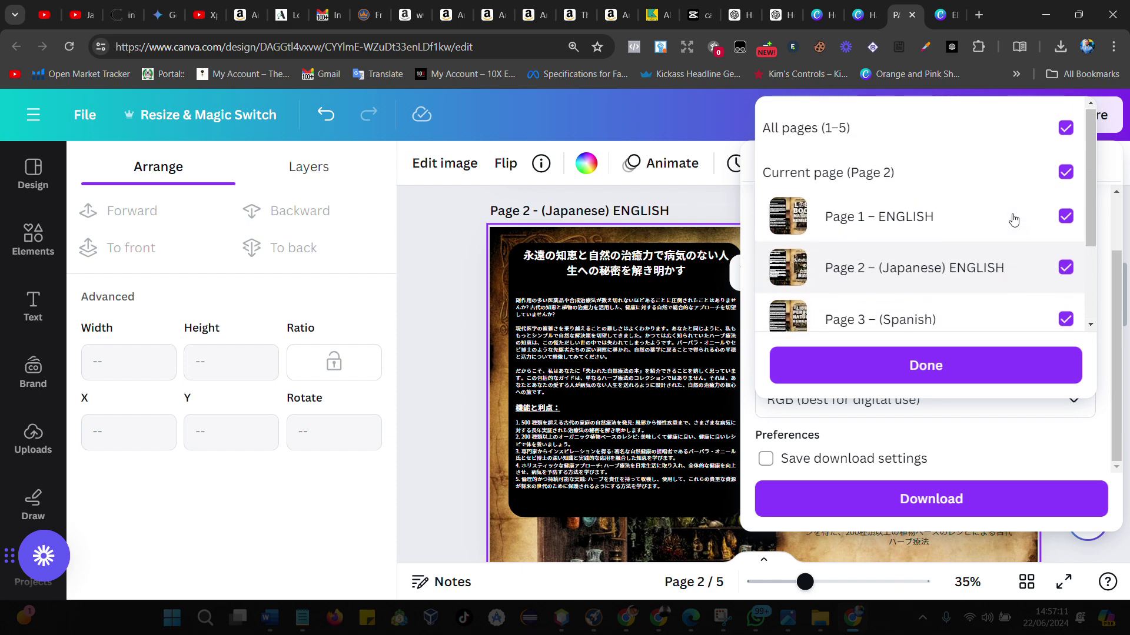
pyautogui.click(1060, 130)
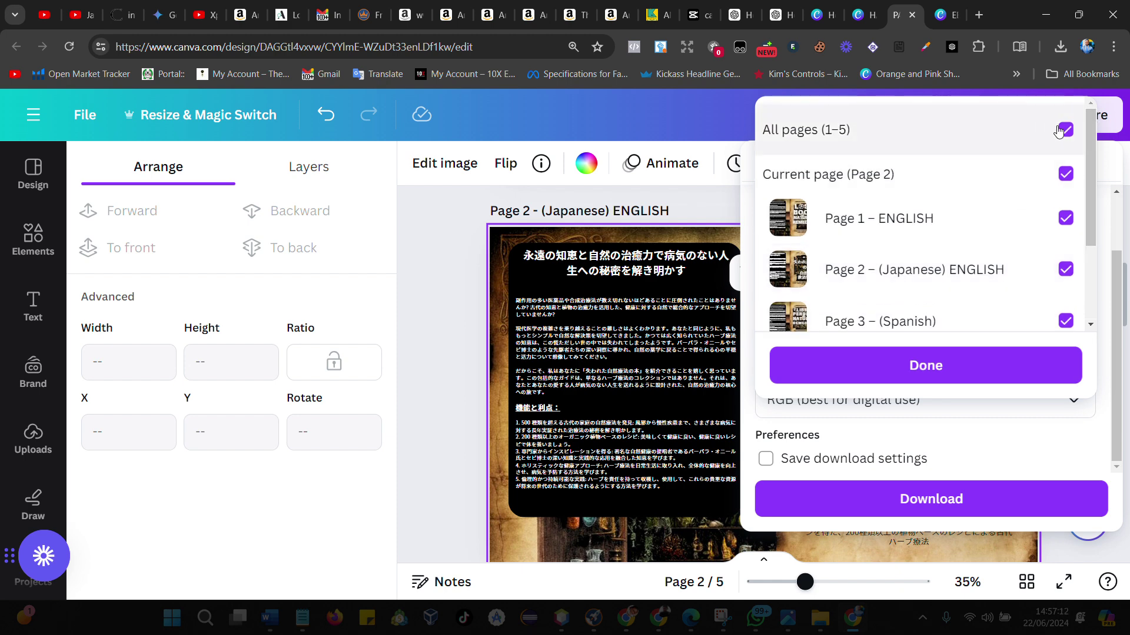
pyautogui.click(1066, 270)
pyautogui.scroll(-2, 1011, 288)
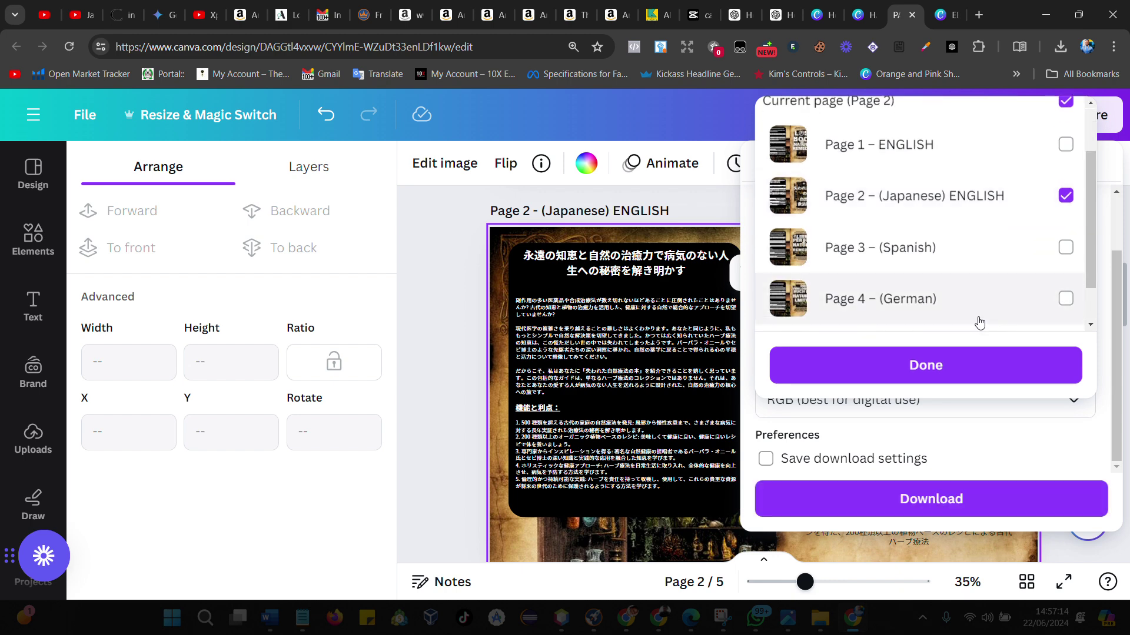
pyautogui.click(960, 369)
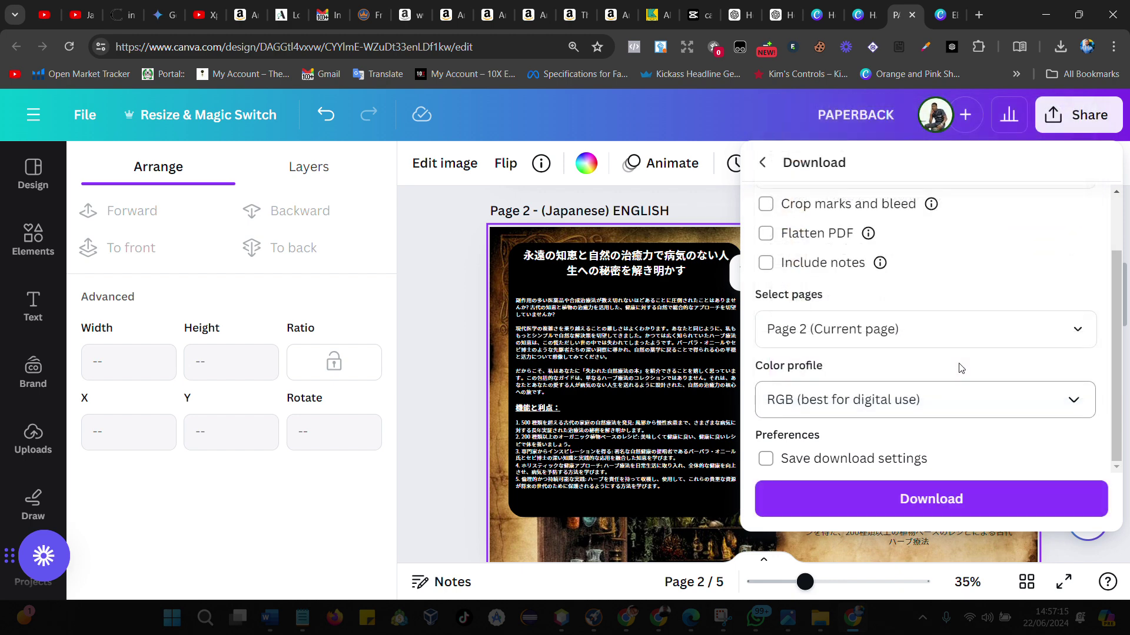
# - Set the color profile to CMYK (best for professional printing) and start the download
pyautogui.click(975, 409)
pyautogui.click(798, 489)
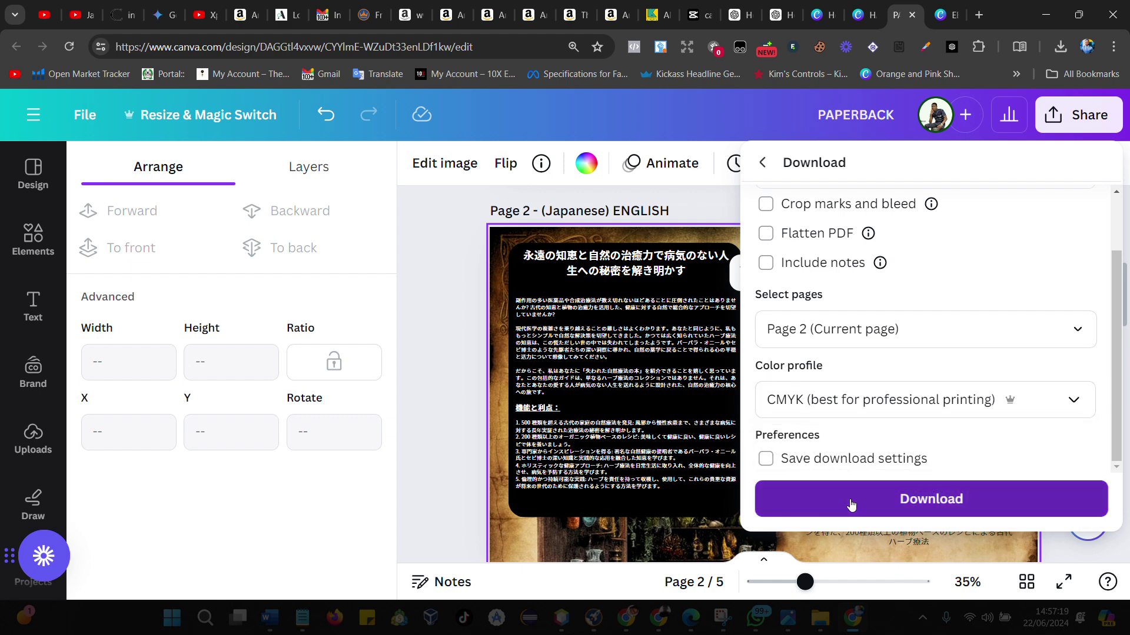
pyautogui.click(849, 503)
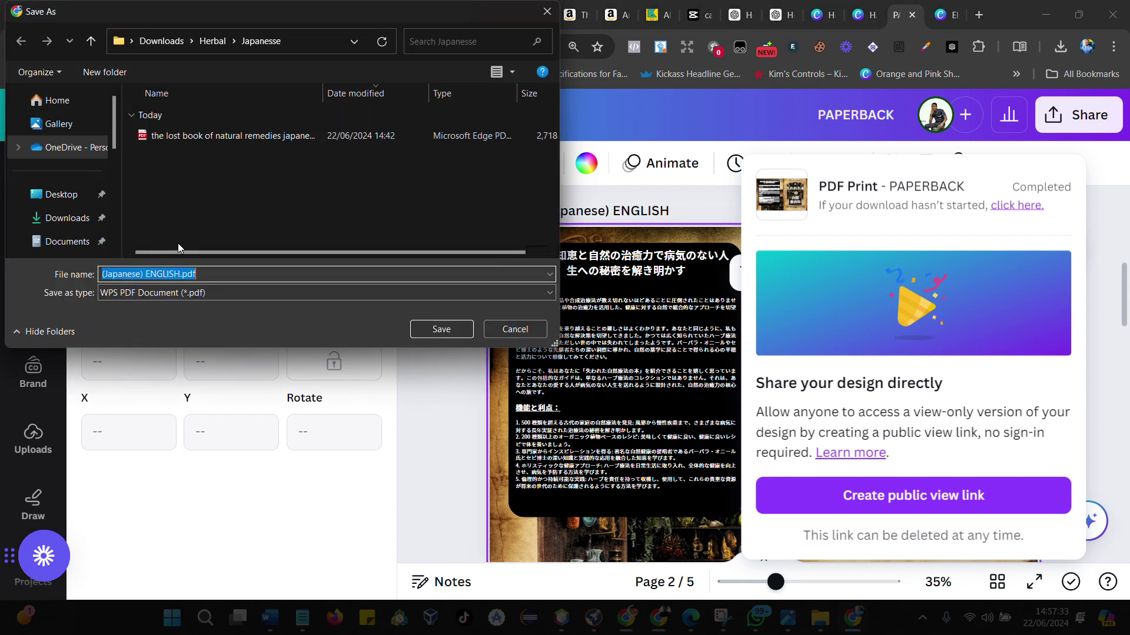
# - Save the PDF as Paperback Cover (Japanese).pdf in the Japanesse folder and dismiss the download message
pyautogui.click(102, 274)
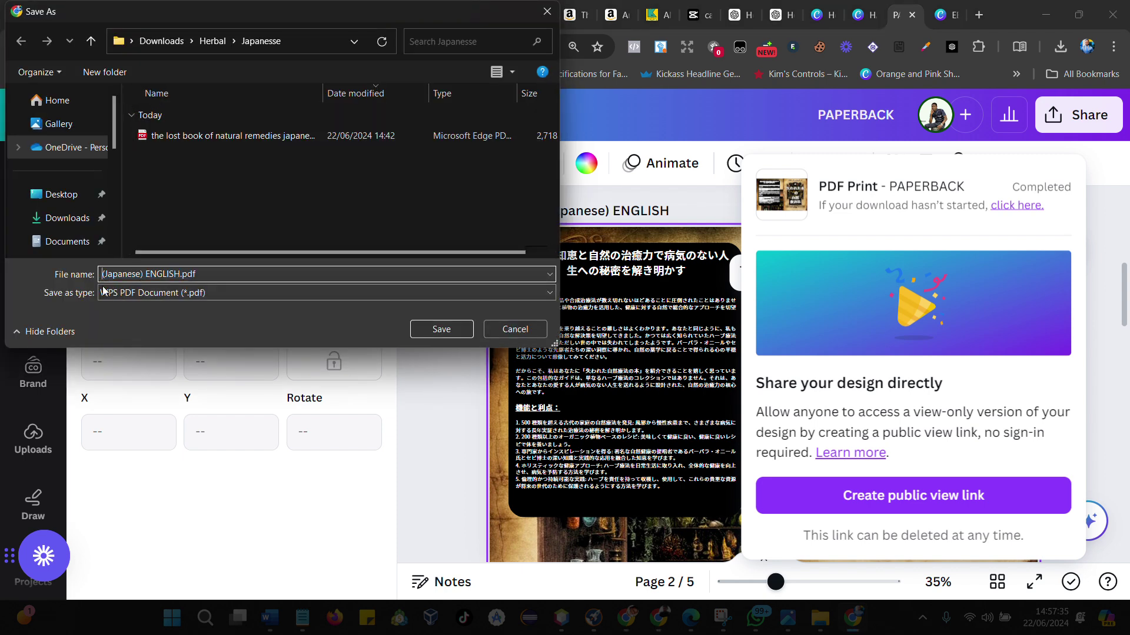
pyautogui.write('Paper')
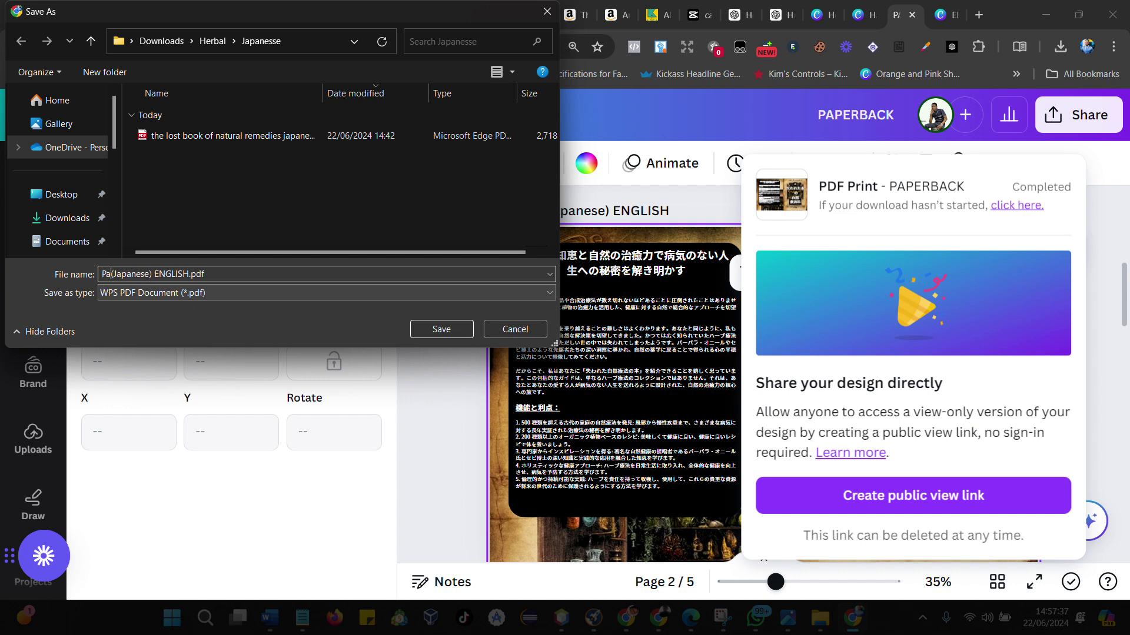
pyautogui.write('back ')
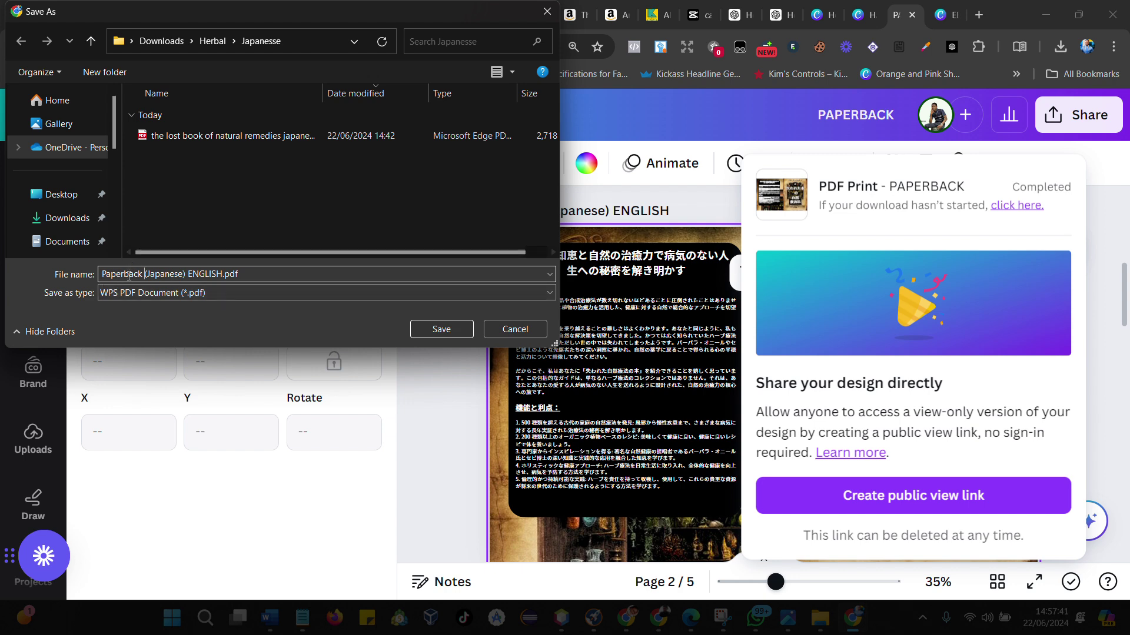
pyautogui.write('Cover')
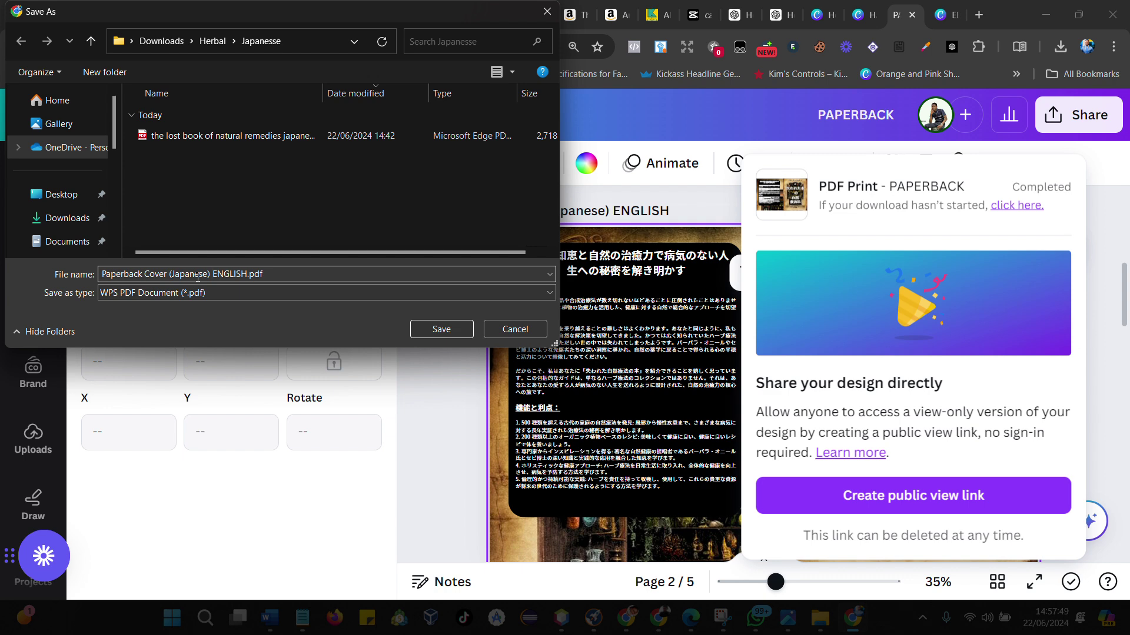
pyautogui.press('Delete')
pyautogui.press('Delete')
pyautogui.press('Delete')
pyautogui.press('Delete')
pyautogui.press('Delete')
pyautogui.click(446, 333)
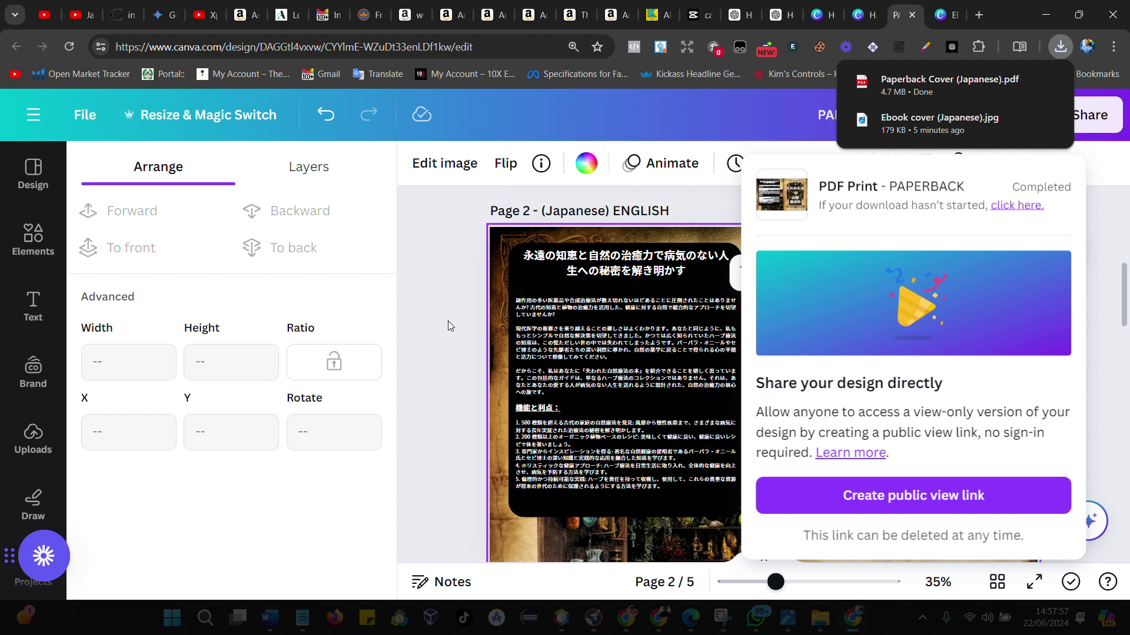
pyautogui.click(448, 326)
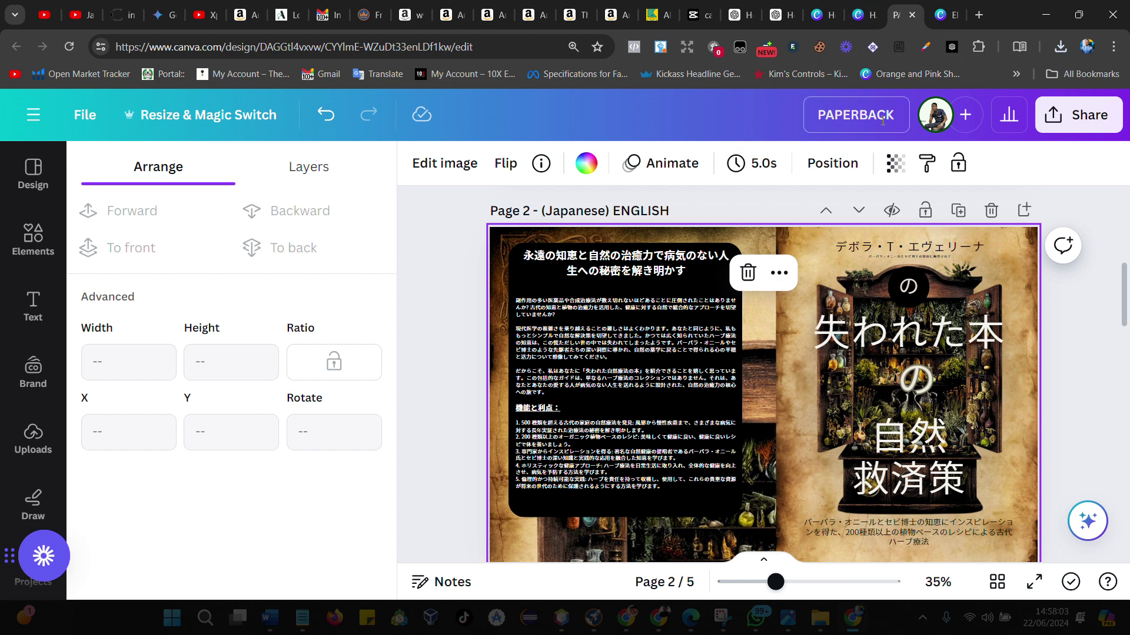
# - Switch to the HARDCOVER design and review its cover pages from English to French
pyautogui.click(860, 15)
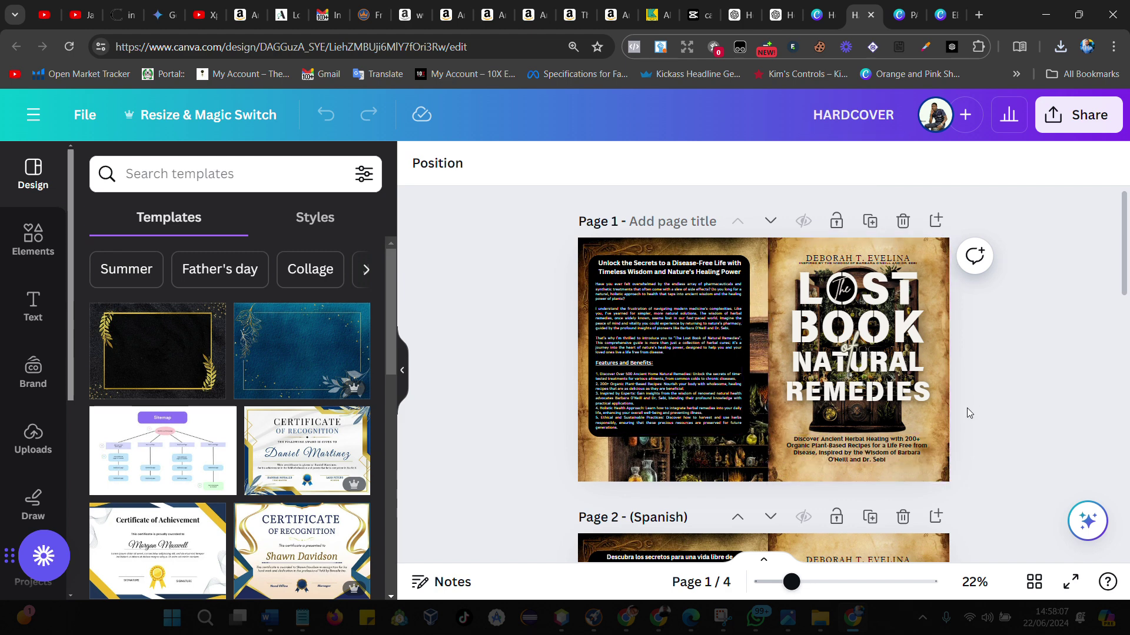
pyautogui.scroll(-5, 903, 452)
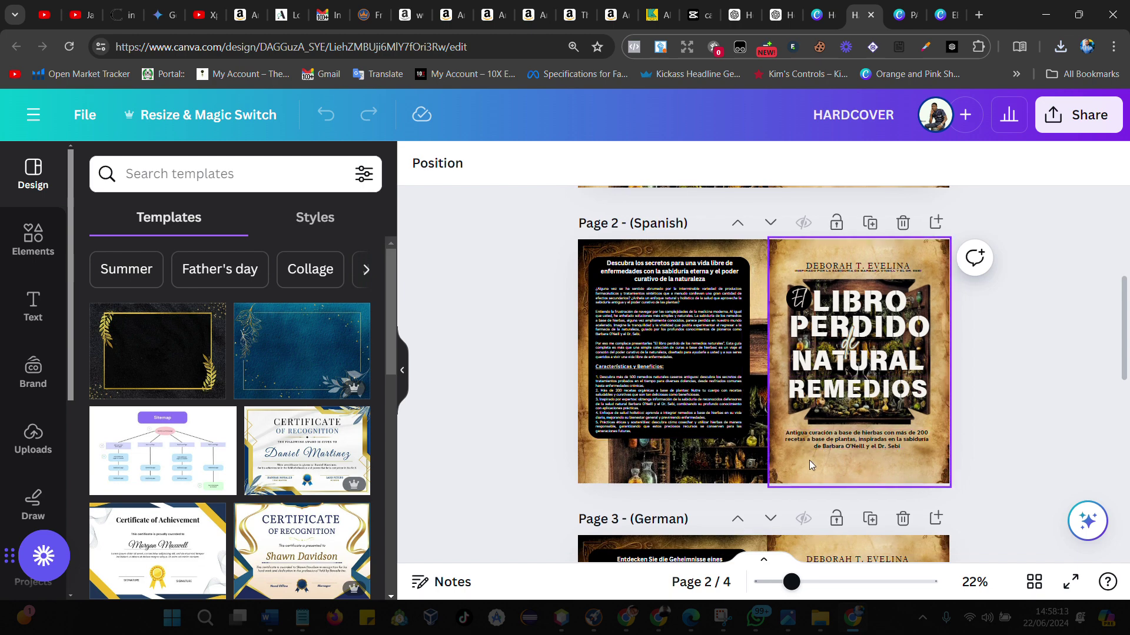
pyautogui.scroll(-10, 810, 465)
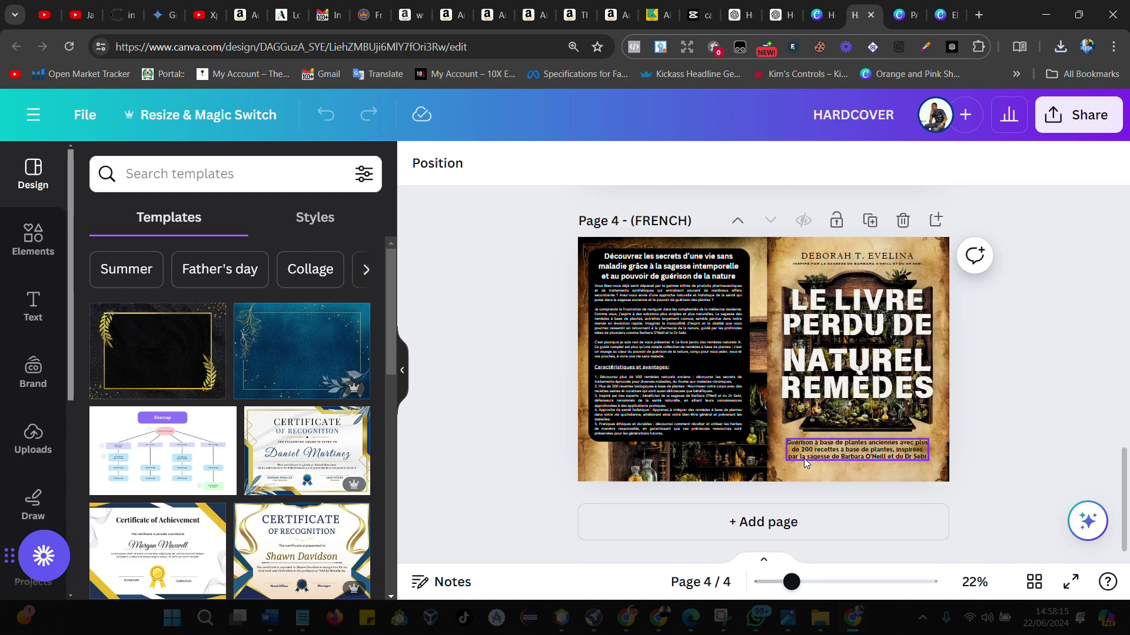
pyautogui.scroll(12, 804, 457)
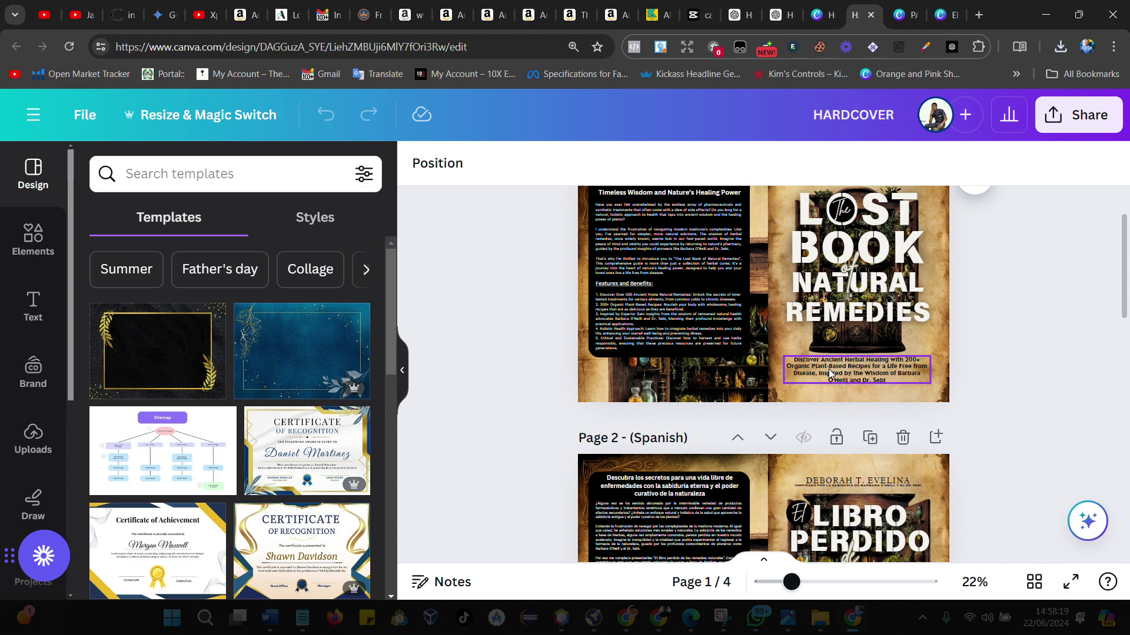
# - Copy the English front-cover subtitle from page 1 of the PAPERBACK design and return to the HARDCOVER design
pyautogui.click(915, 19)
pyautogui.click(743, 354)
pyautogui.hotkey('ctrl', 'a')
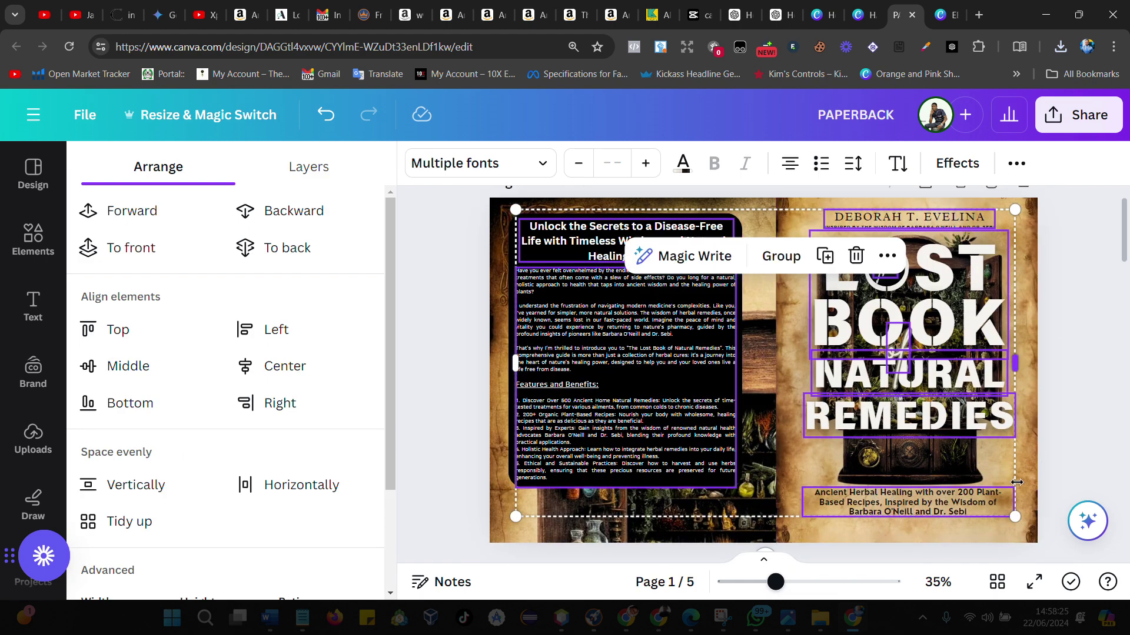
pyautogui.click(966, 530)
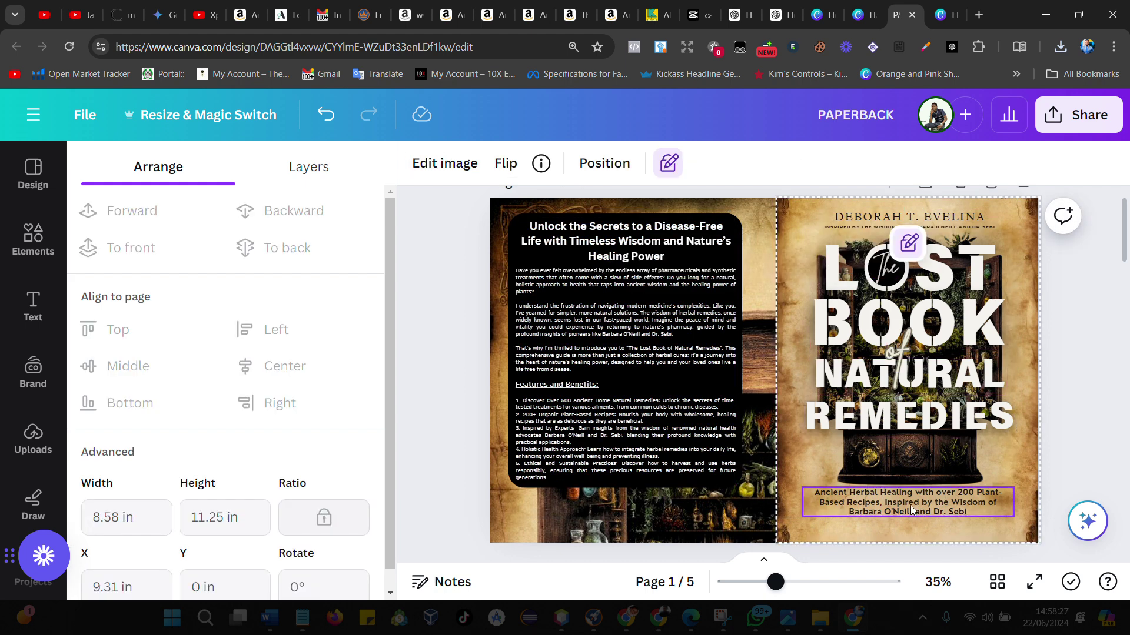
pyautogui.click(892, 506)
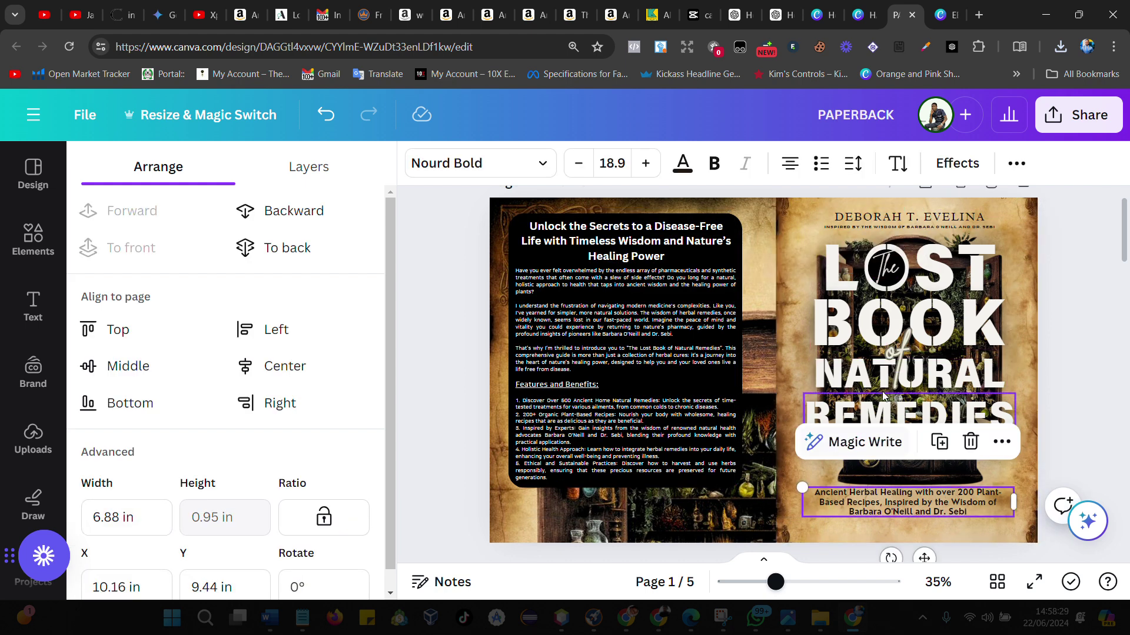
pyautogui.click(818, 18)
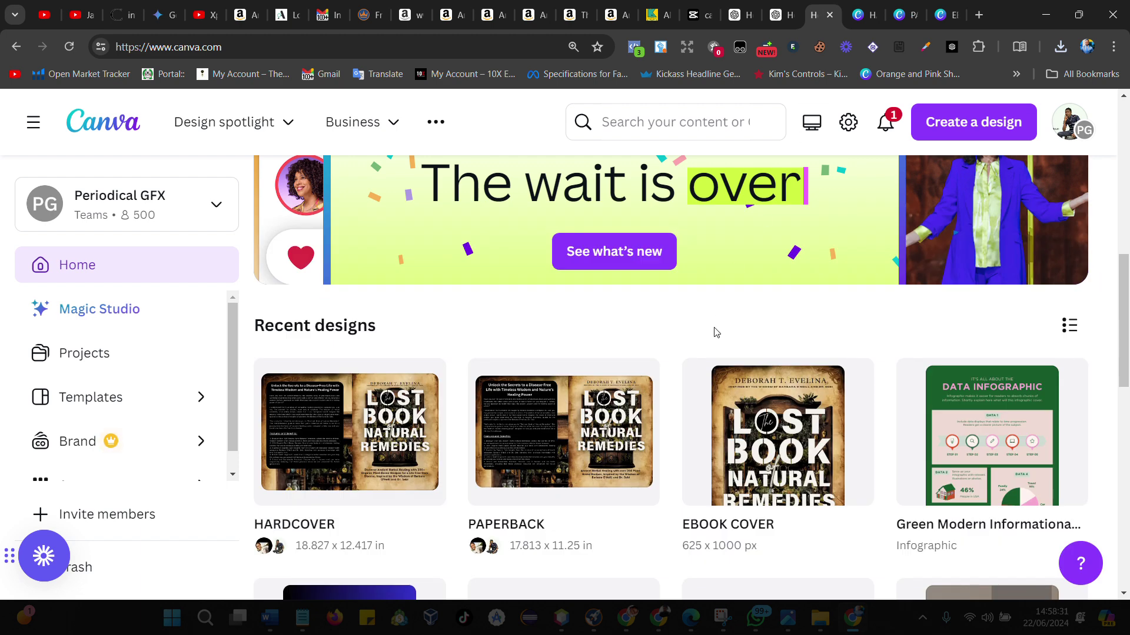
pyautogui.hotkey('ctrl', 'Tab')
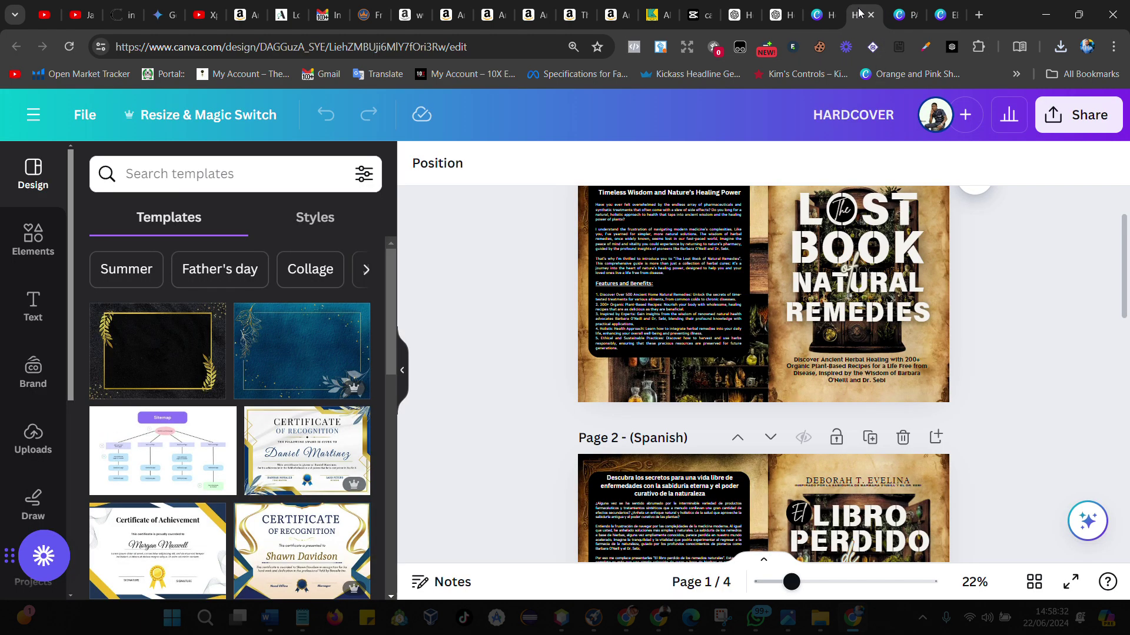
# - Replace the subtitle on the hardcover's English front cover with the copied one, placing it below the cabinet
pyautogui.click(827, 362)
pyautogui.press('Delete')
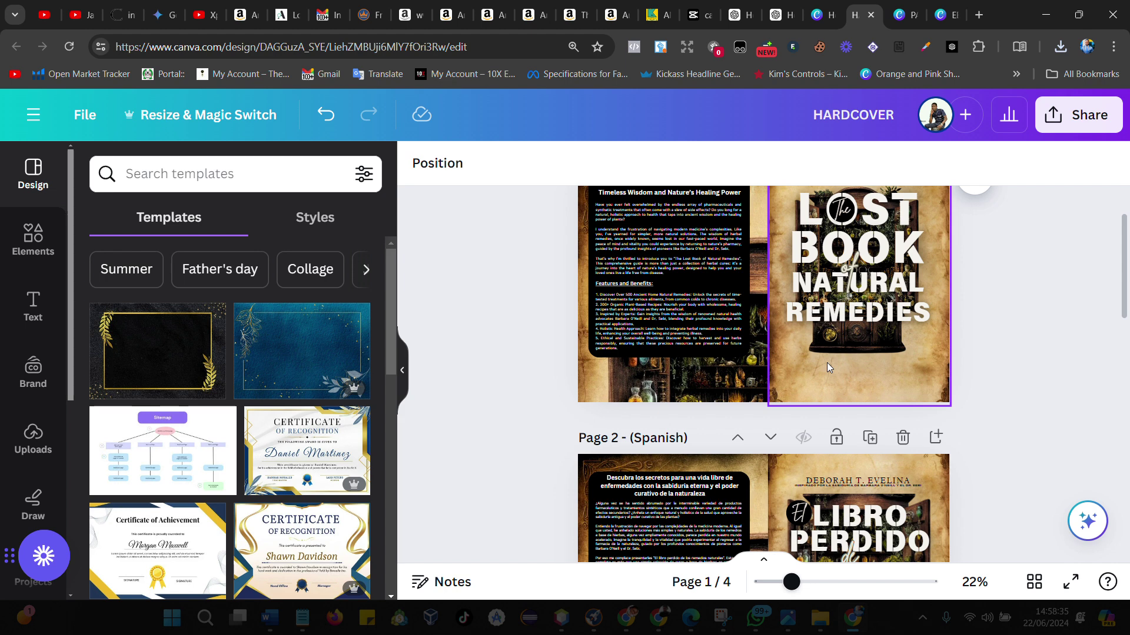
pyautogui.hotkey('ctrl', 'v')
pyautogui.moveTo(859, 358); pyautogui.dragTo(875, 377)
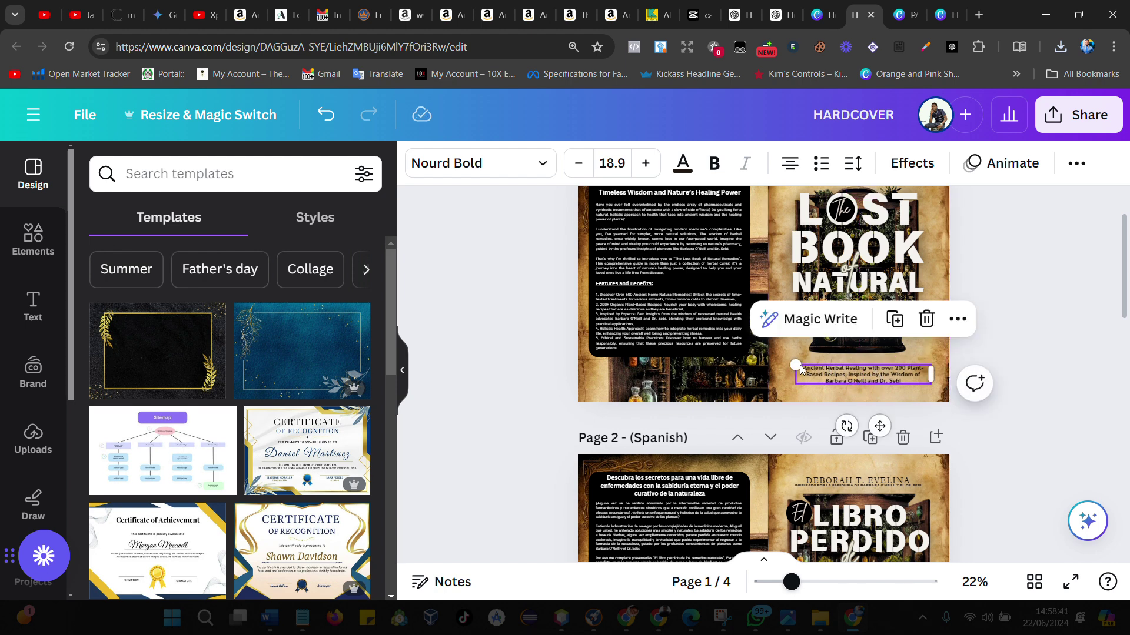
# - Enlarge the pasted subtitle to font size 20.4 and nudge it into place under the cabinet
pyautogui.moveTo(791, 365); pyautogui.dragTo(785, 363)
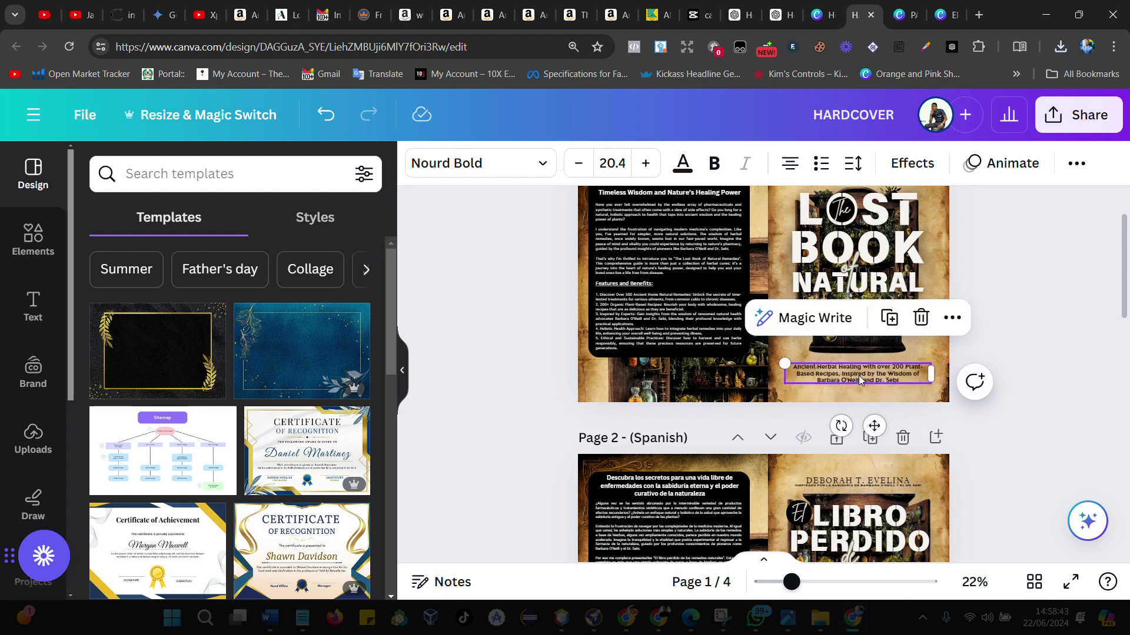
pyautogui.moveTo(860, 379); pyautogui.dragTo(858, 373)
pyautogui.scroll(2, 935, 347)
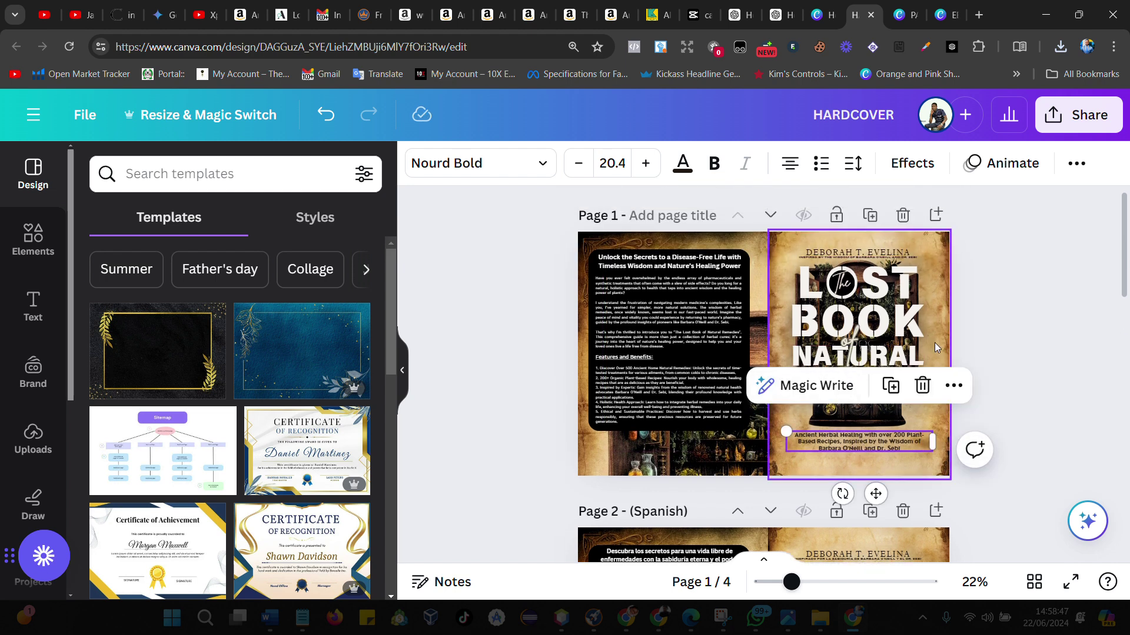
pyautogui.click(590, 443)
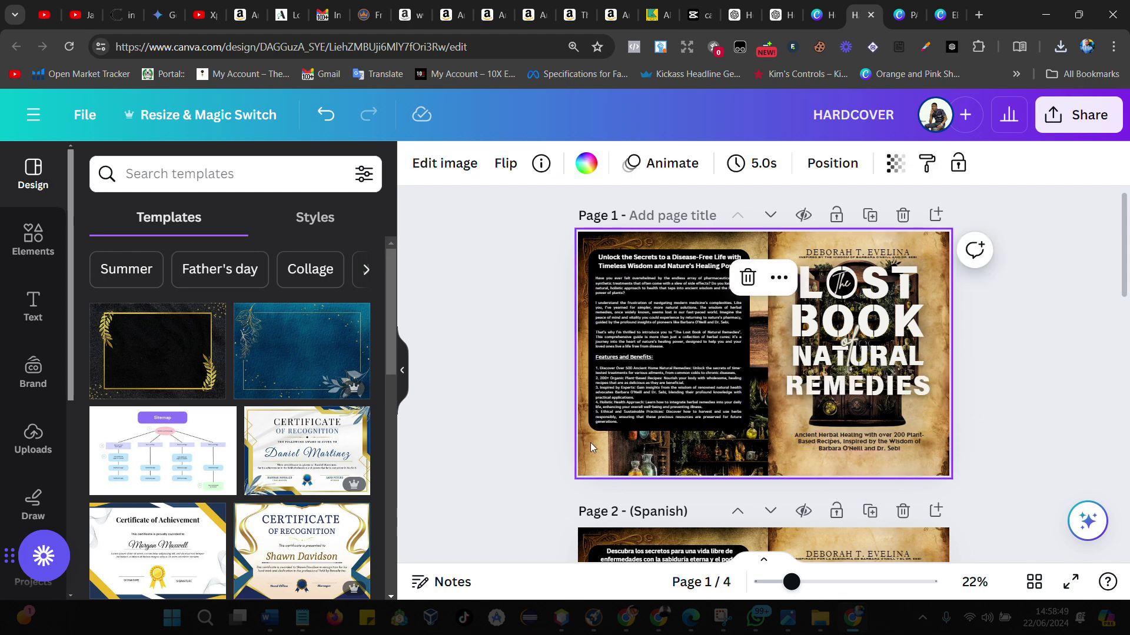
# - Select all text elements on hardcover page 1 and open the translation options for them
pyautogui.moveTo(498, 234); pyautogui.dragTo(935, 469)
pyautogui.scroll(-3, 885, 459)
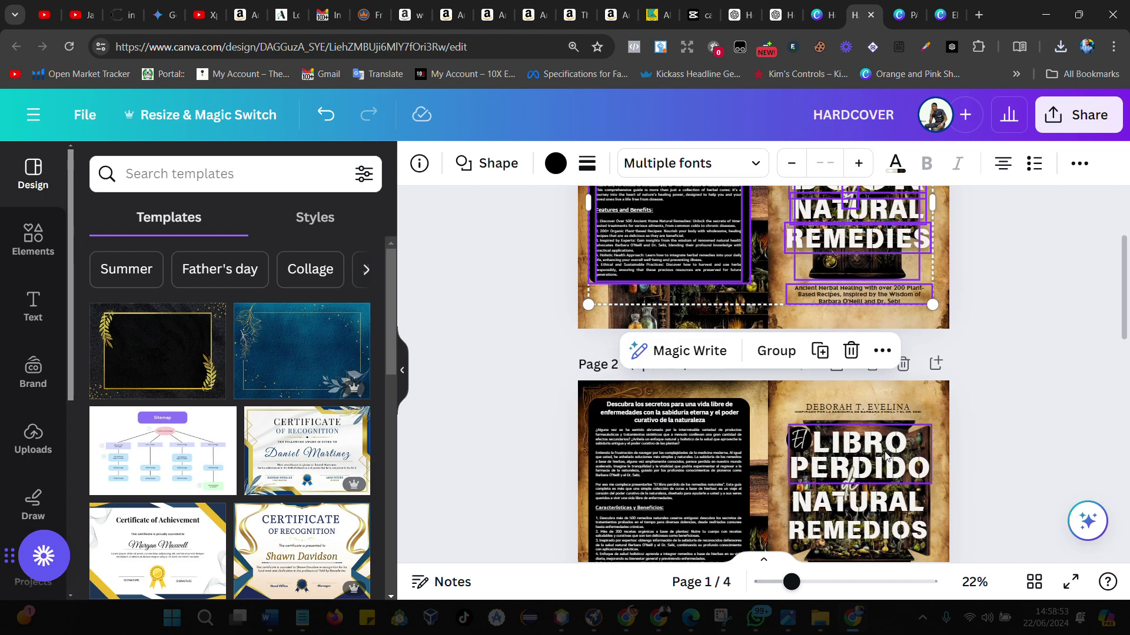
pyautogui.scroll(3, 884, 471)
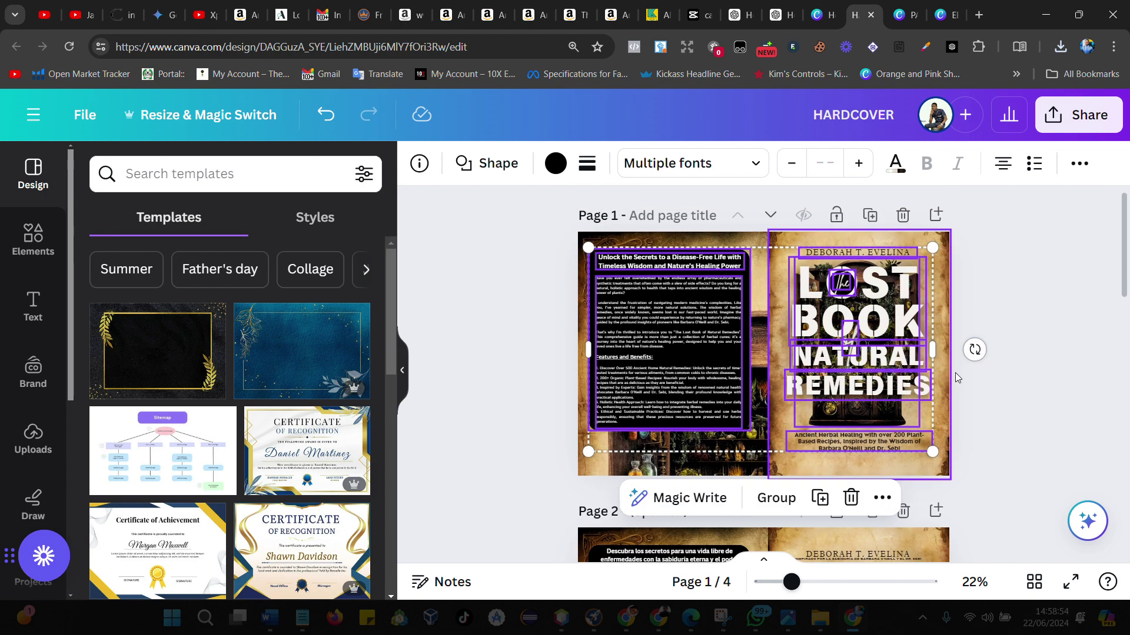
pyautogui.click(881, 497)
pyautogui.scroll(-2, 873, 549)
pyautogui.click(905, 580)
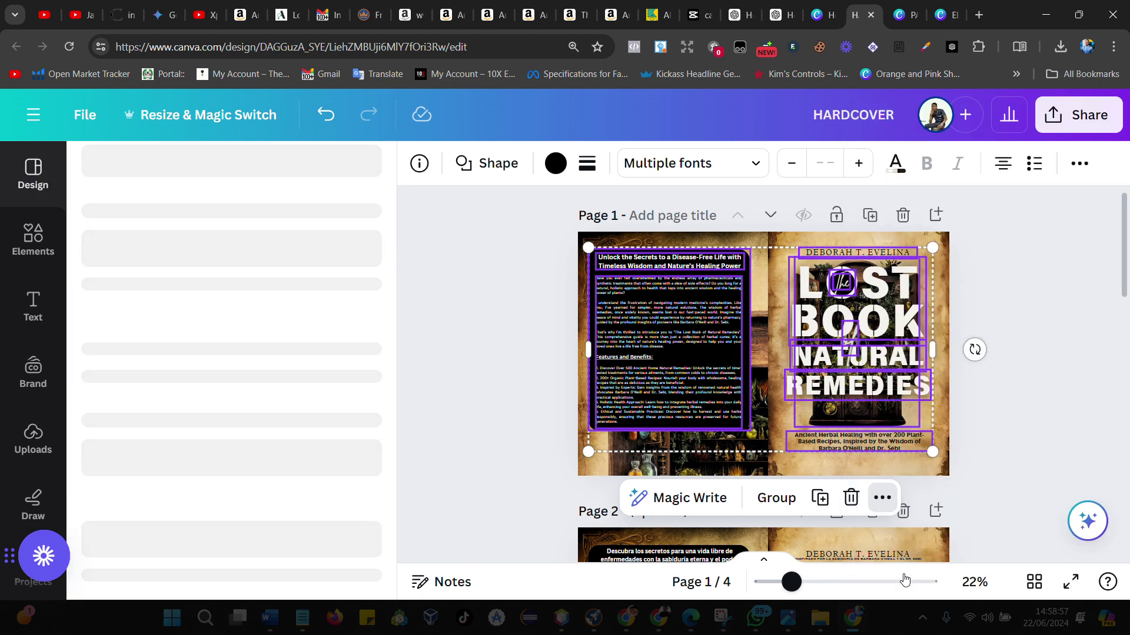
# - Translate the selected hardcover text into Japanese
pyautogui.click(174, 251)
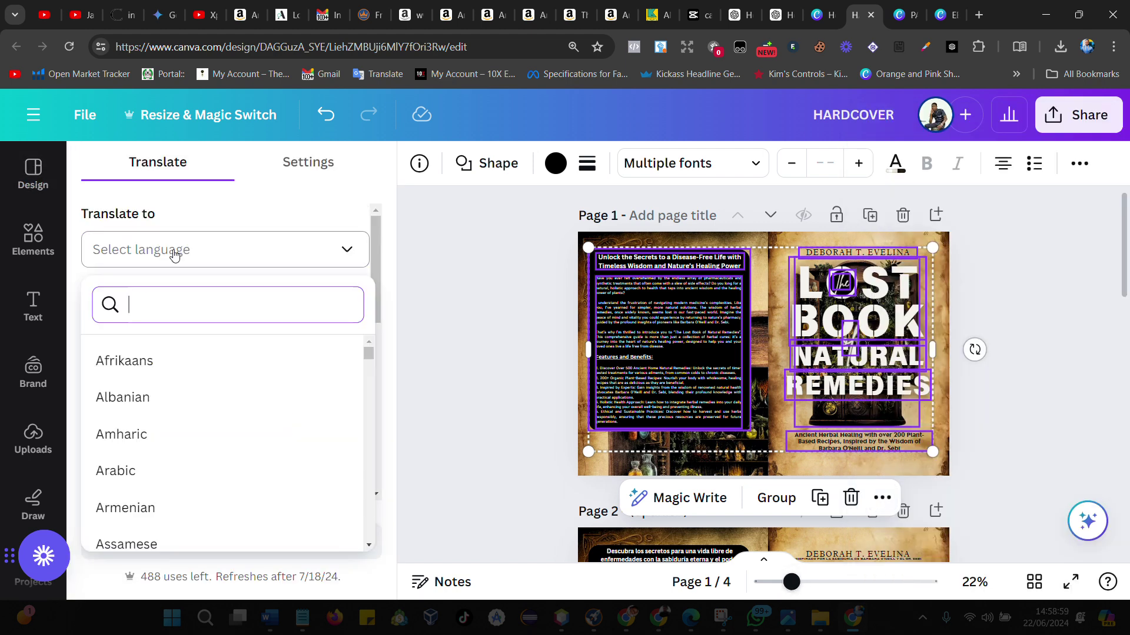
pyautogui.write('jap')
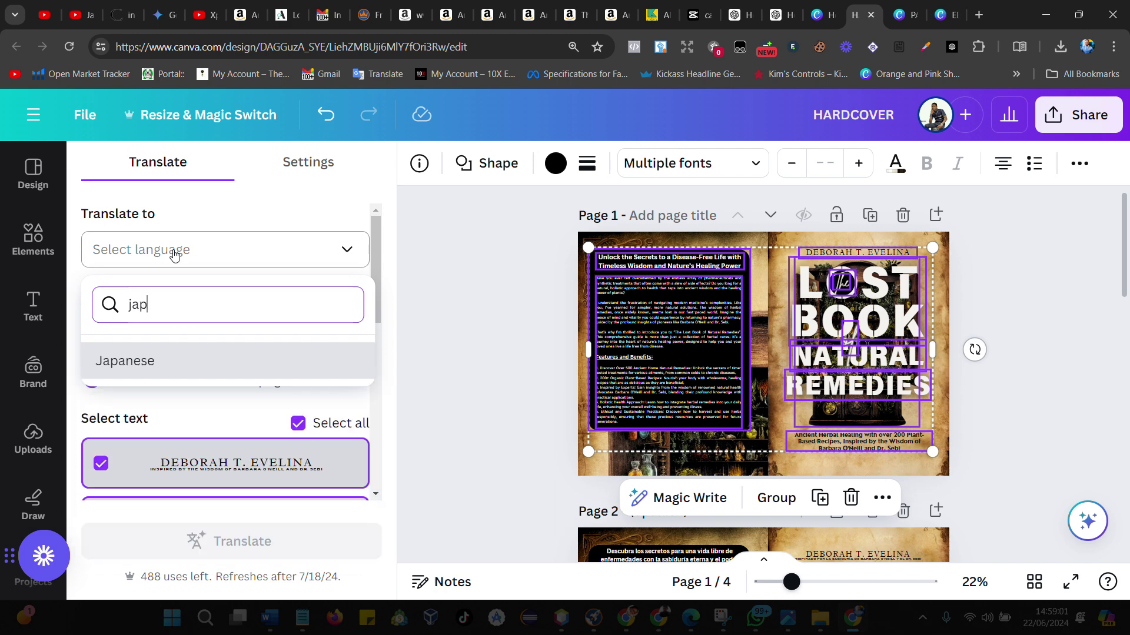
pyautogui.click(97, 364)
pyautogui.scroll(-2, 177, 353)
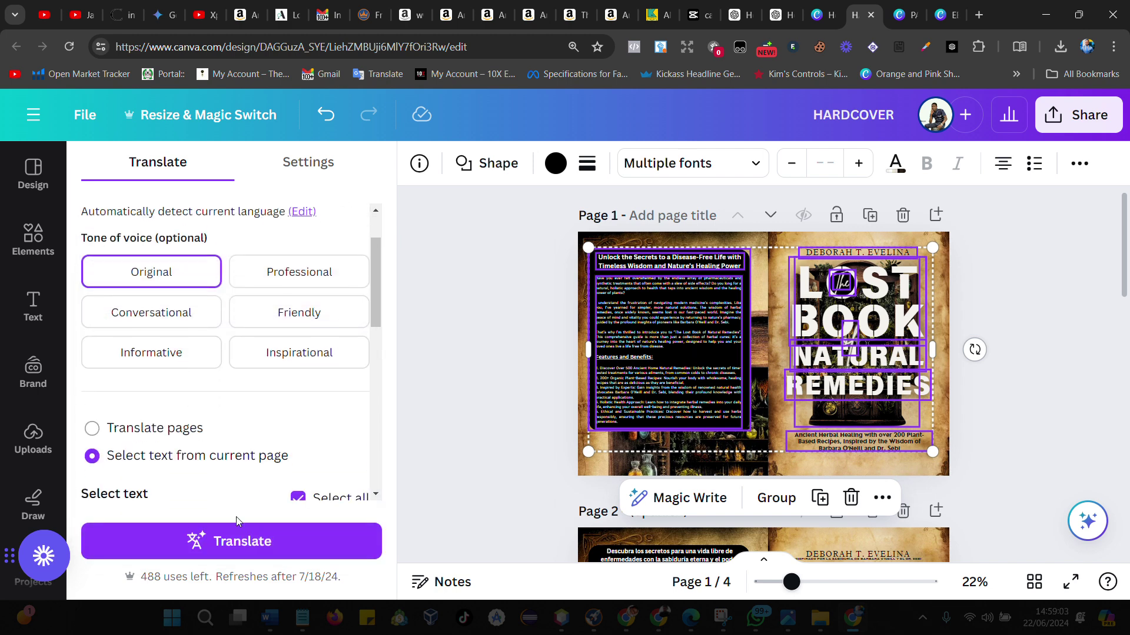
pyautogui.click(238, 547)
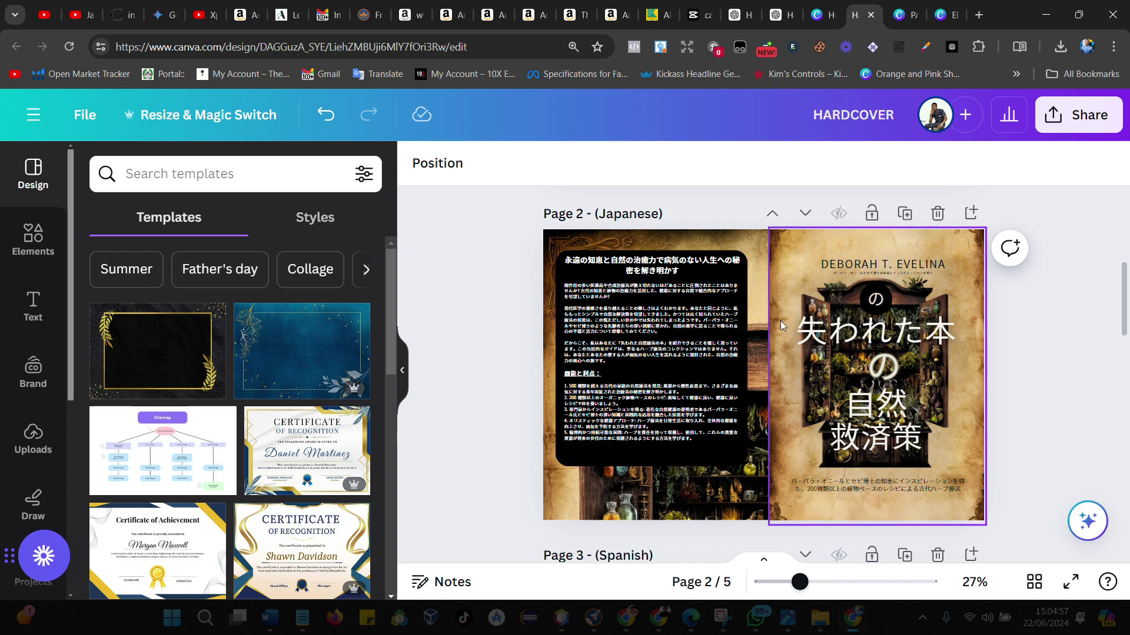
# - Open the download options for the hardcover design and set the file type to PDF Print
pyautogui.click(1106, 129)
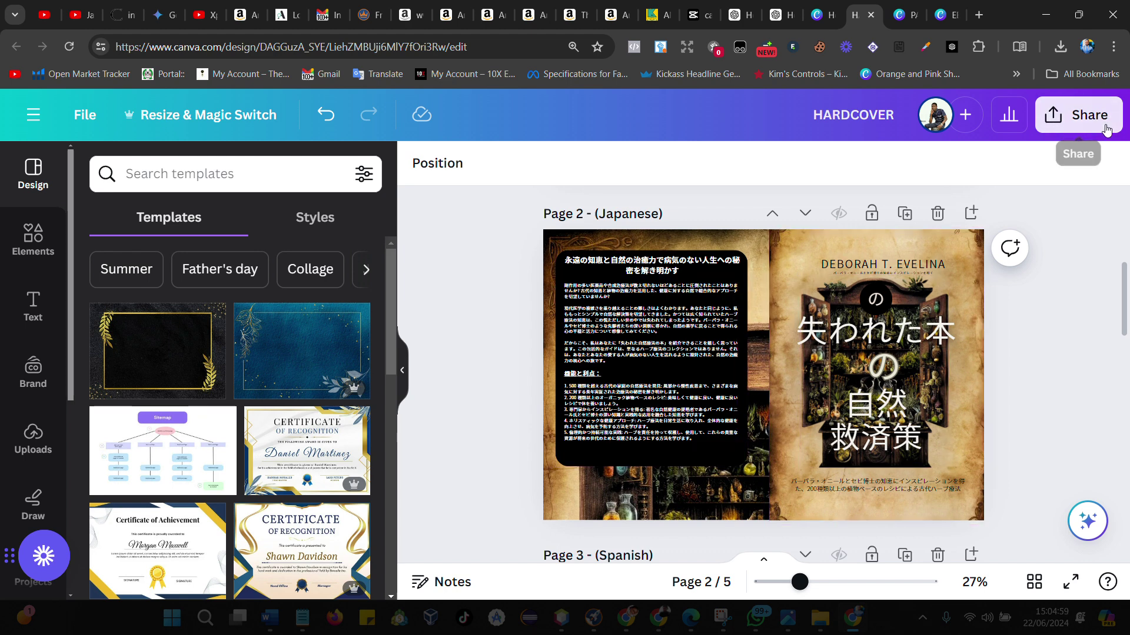
pyautogui.scroll(-2, 865, 448)
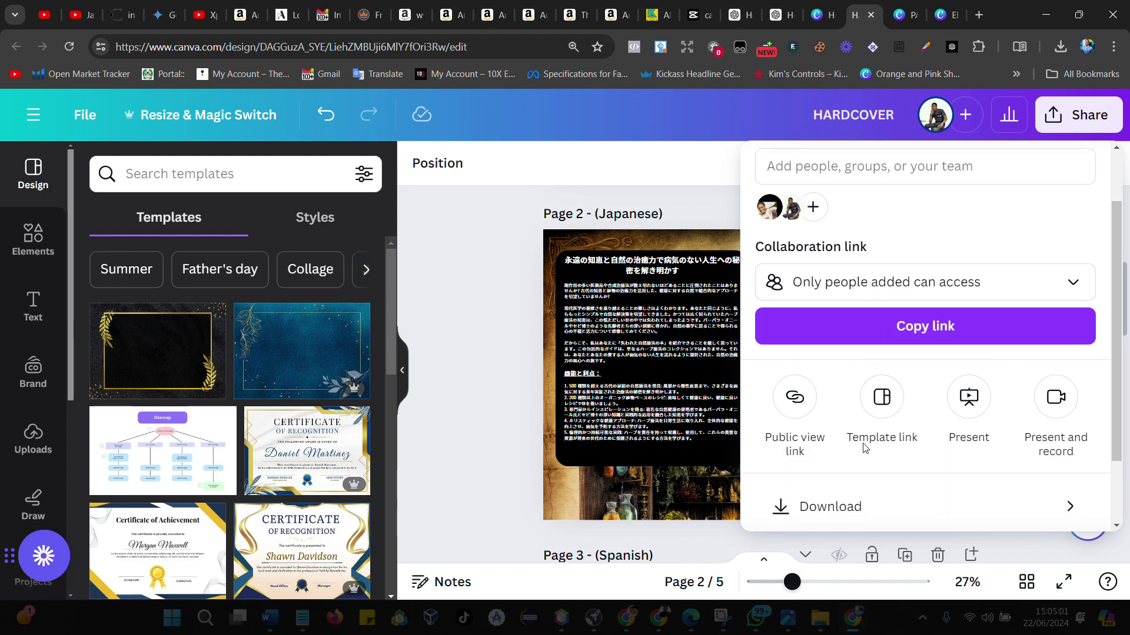
pyautogui.click(831, 504)
pyautogui.click(912, 241)
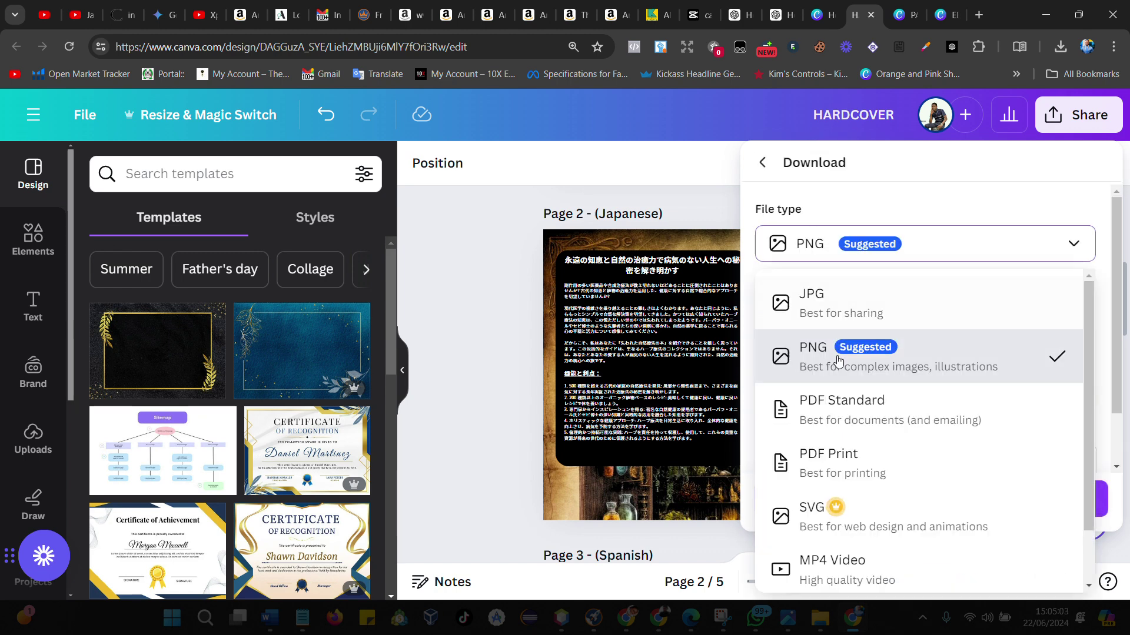
pyautogui.click(841, 471)
pyautogui.scroll(-2, 858, 388)
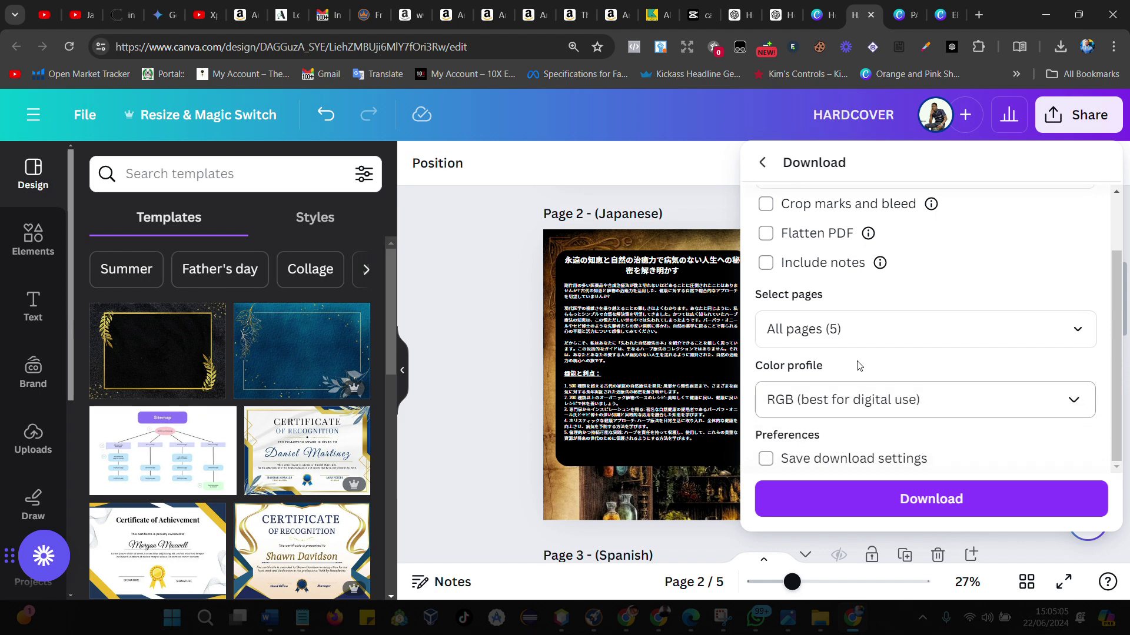
# - Limit the hardcover download to Page 2 (Japanese) only
pyautogui.click(853, 317)
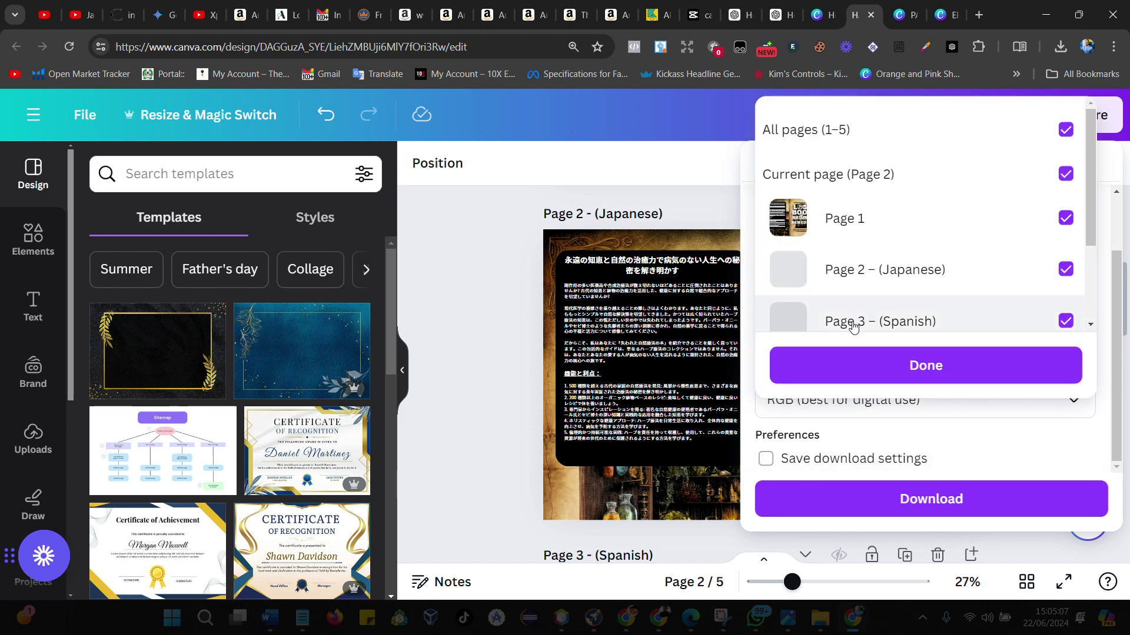
pyautogui.click(1065, 130)
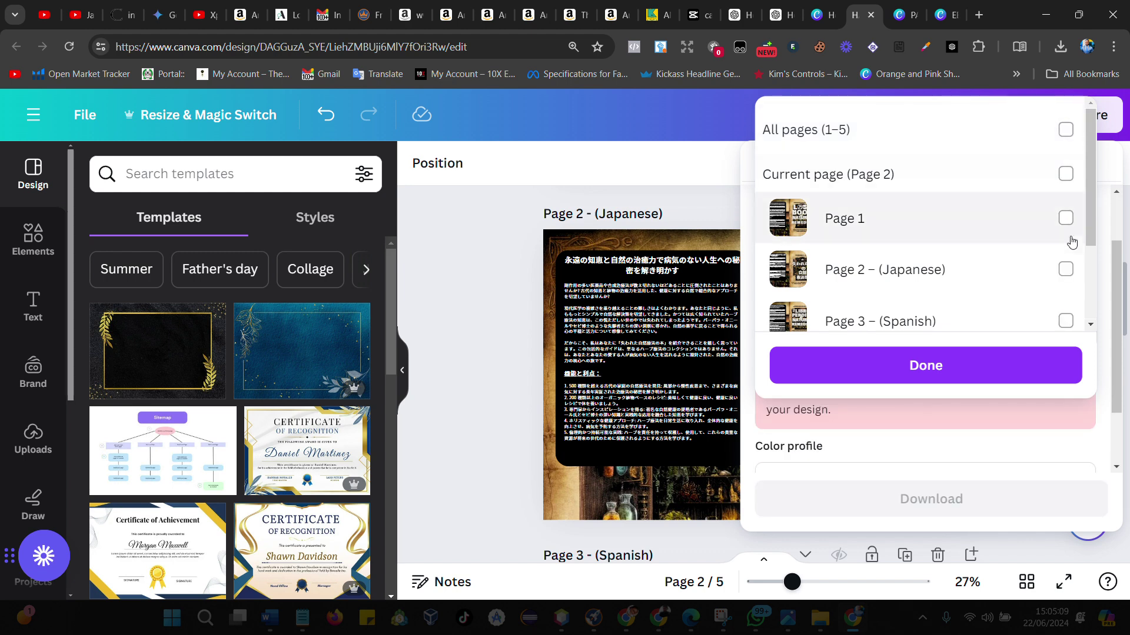
pyautogui.click(1065, 269)
pyautogui.click(967, 373)
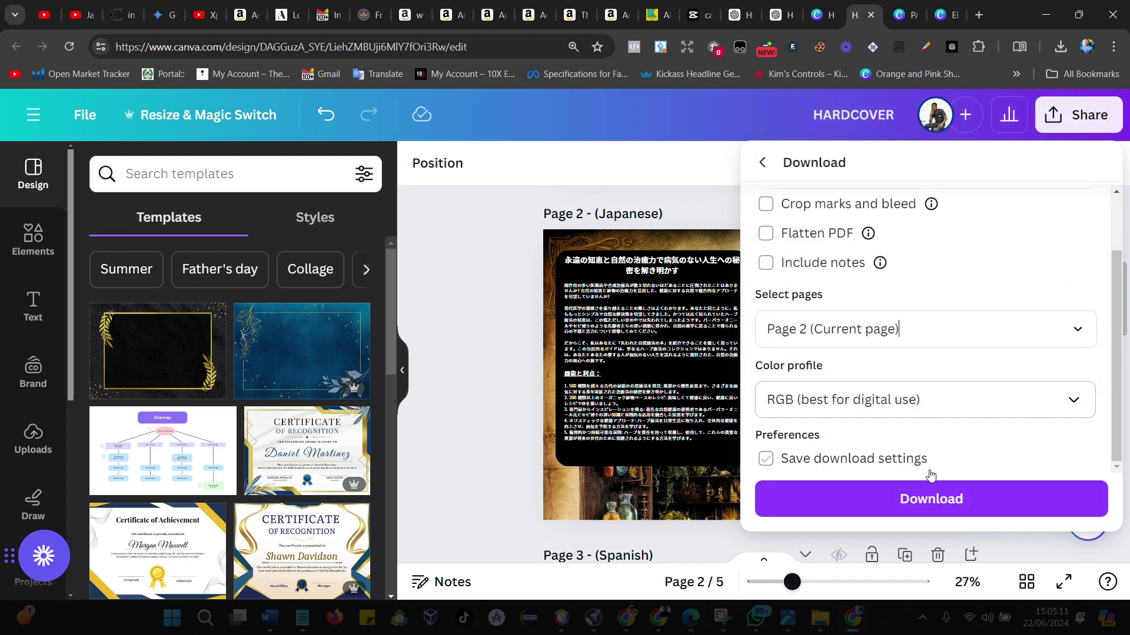
# - Set the color profile to CMYK (best for professional printing) and start the PDF download
pyautogui.click(923, 405)
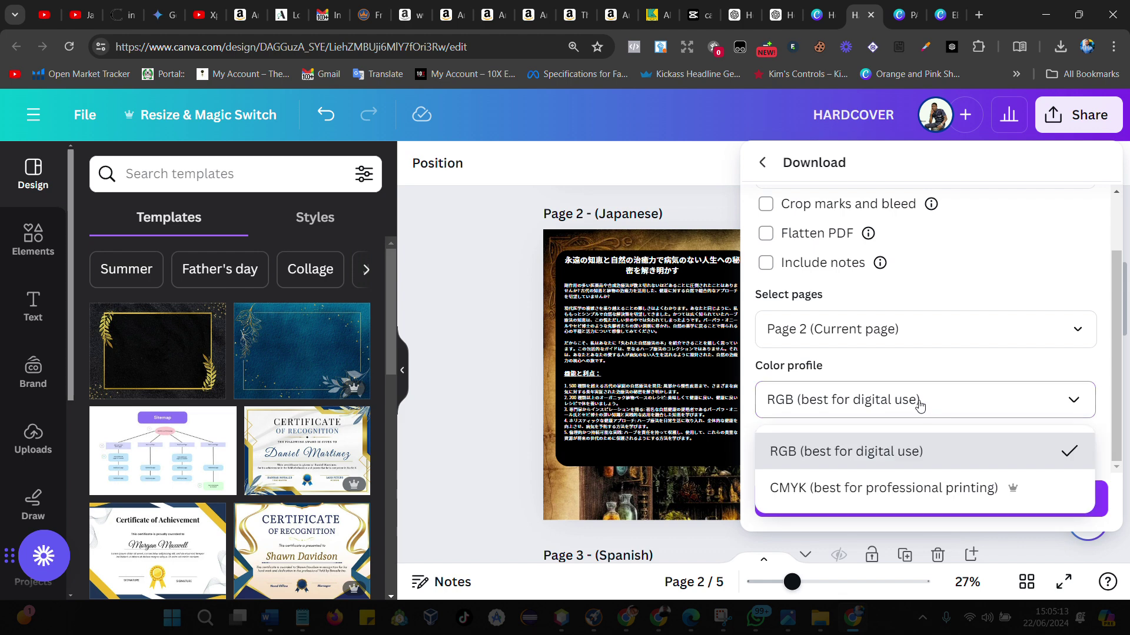
pyautogui.click(828, 488)
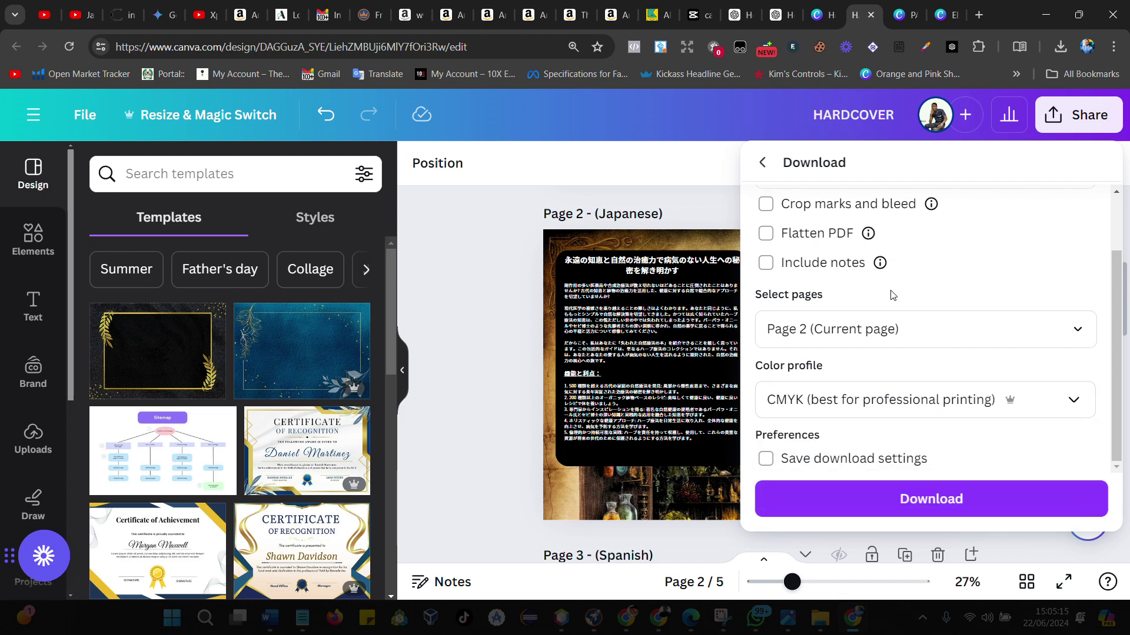
pyautogui.click(933, 505)
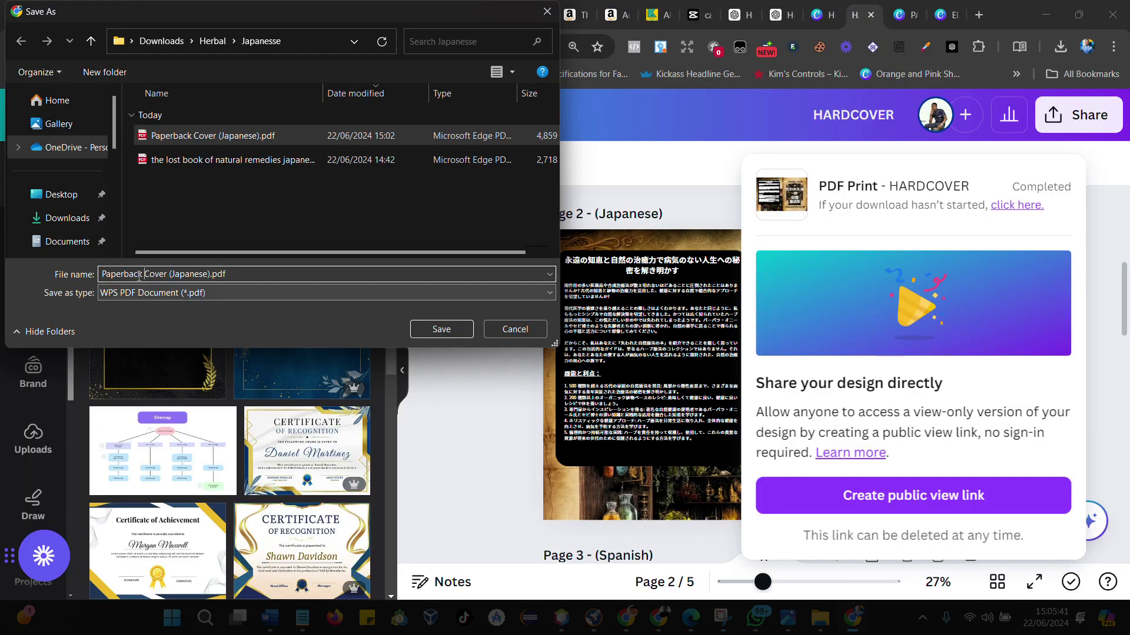
# - Save the PDF in the Japanesse folder as HardCover (Japanese).pdf and dismiss the share message
pyautogui.click(142, 274)
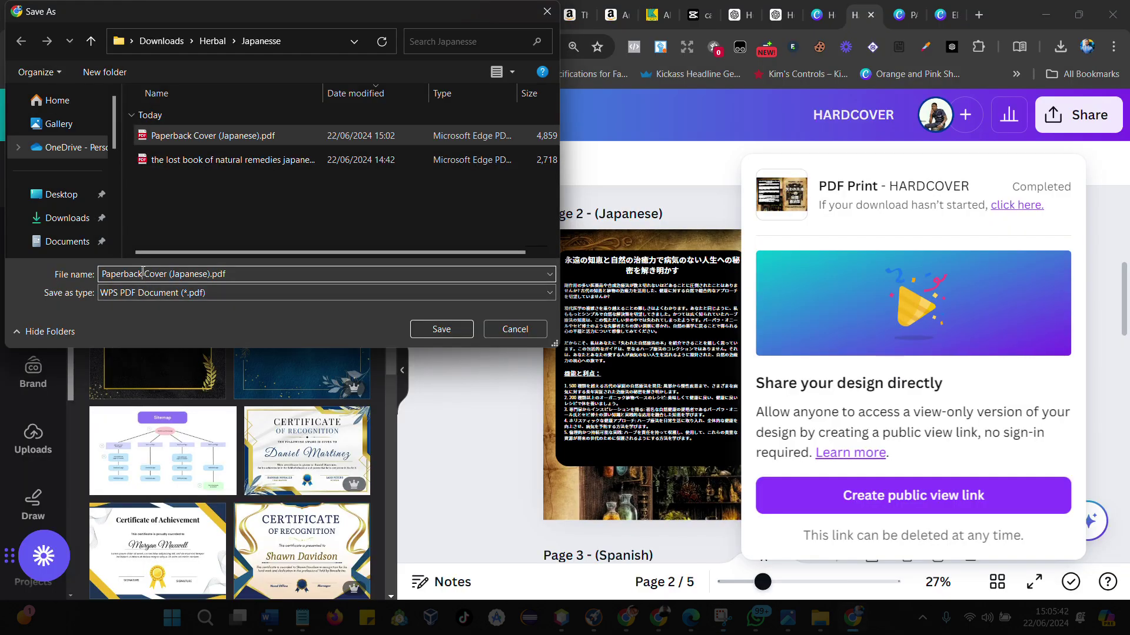
pyautogui.moveTo(142, 273); pyautogui.dragTo(84, 264)
pyautogui.write('H')
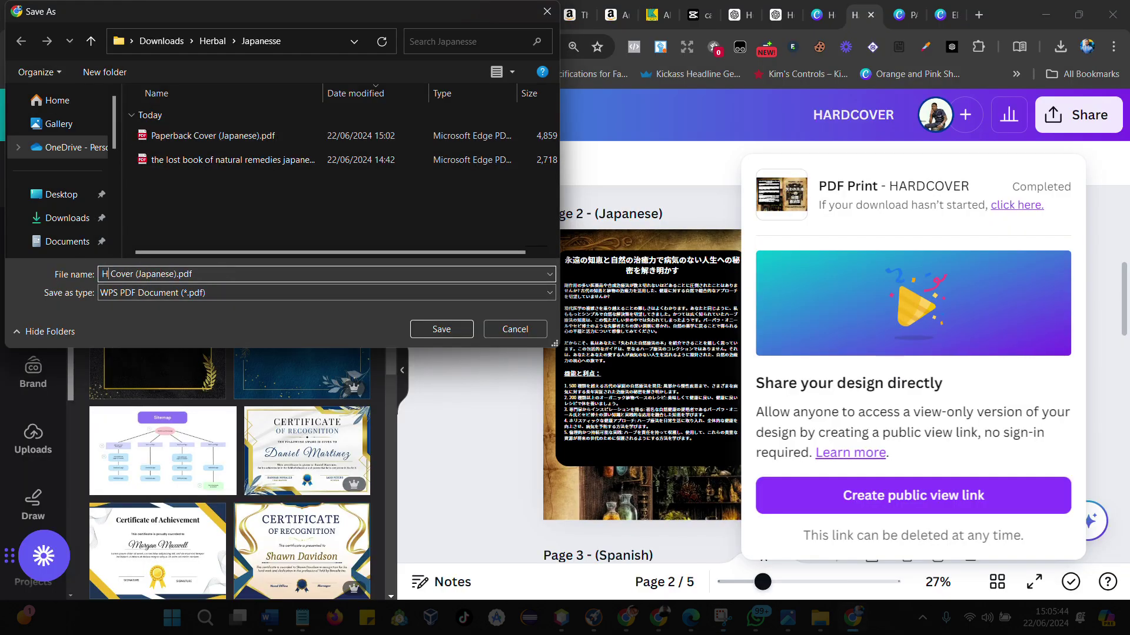
pyautogui.write('ard')
pyautogui.press('Delete')
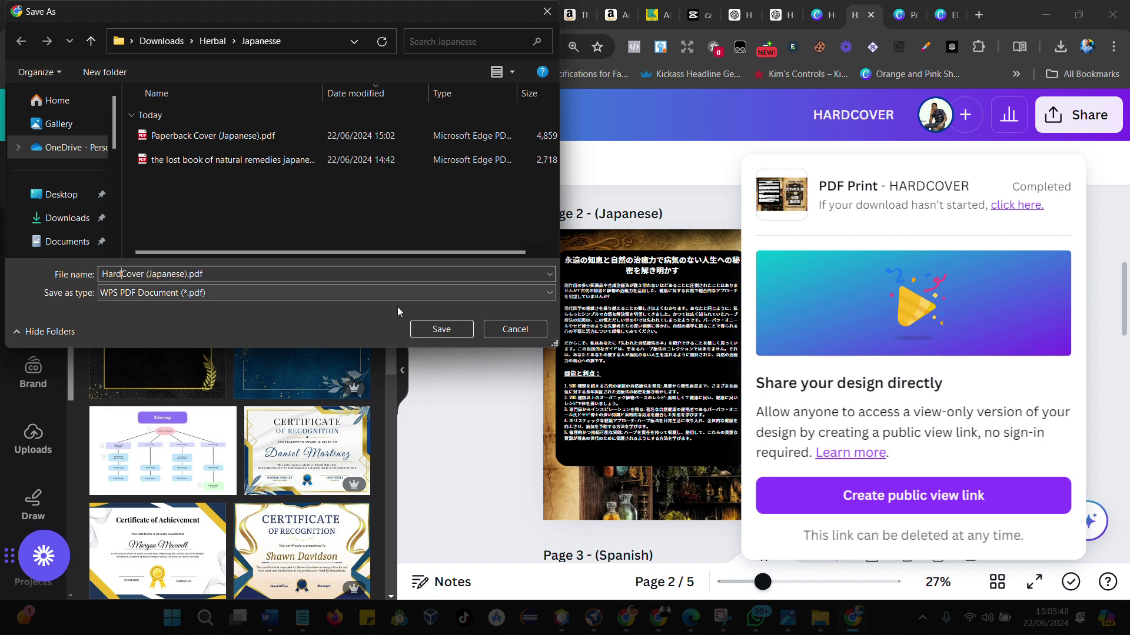
pyautogui.click(423, 330)
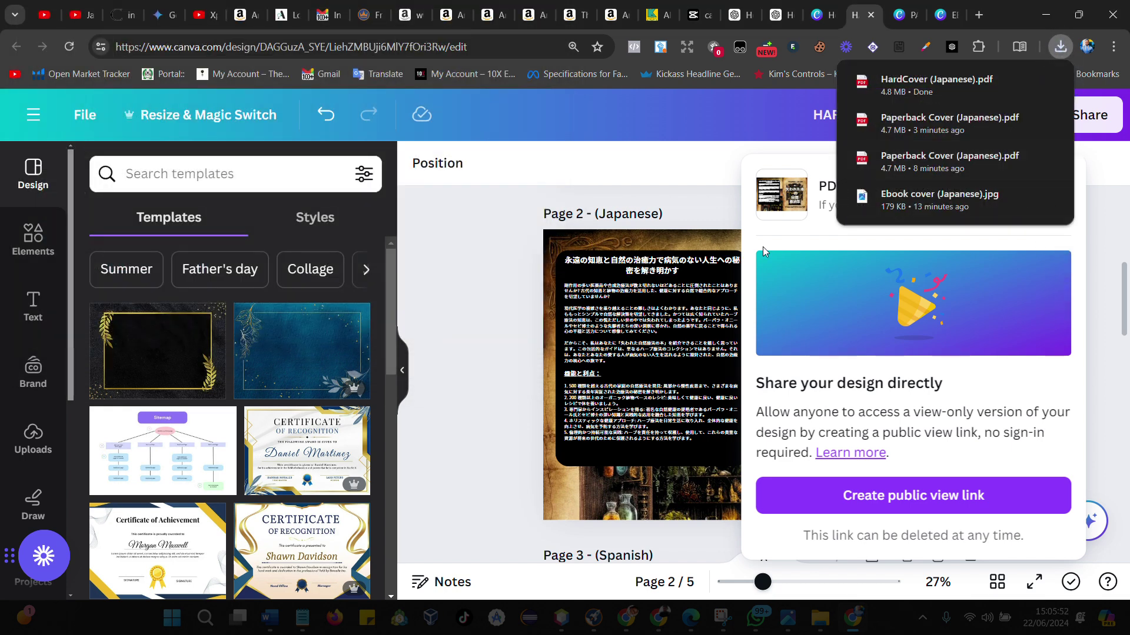
pyautogui.click(501, 359)
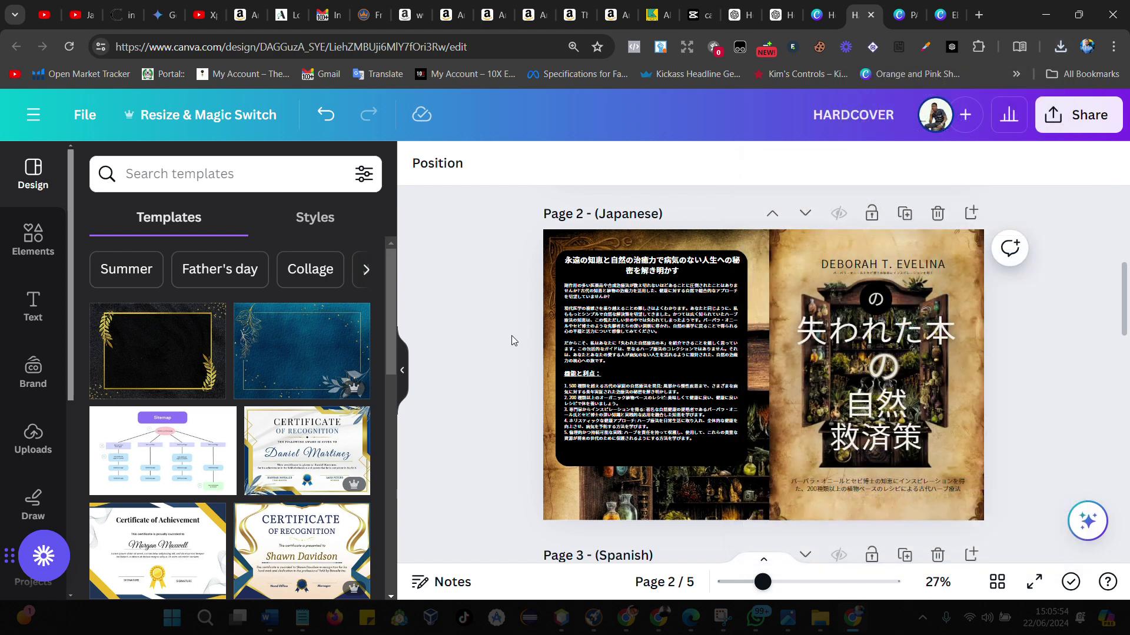
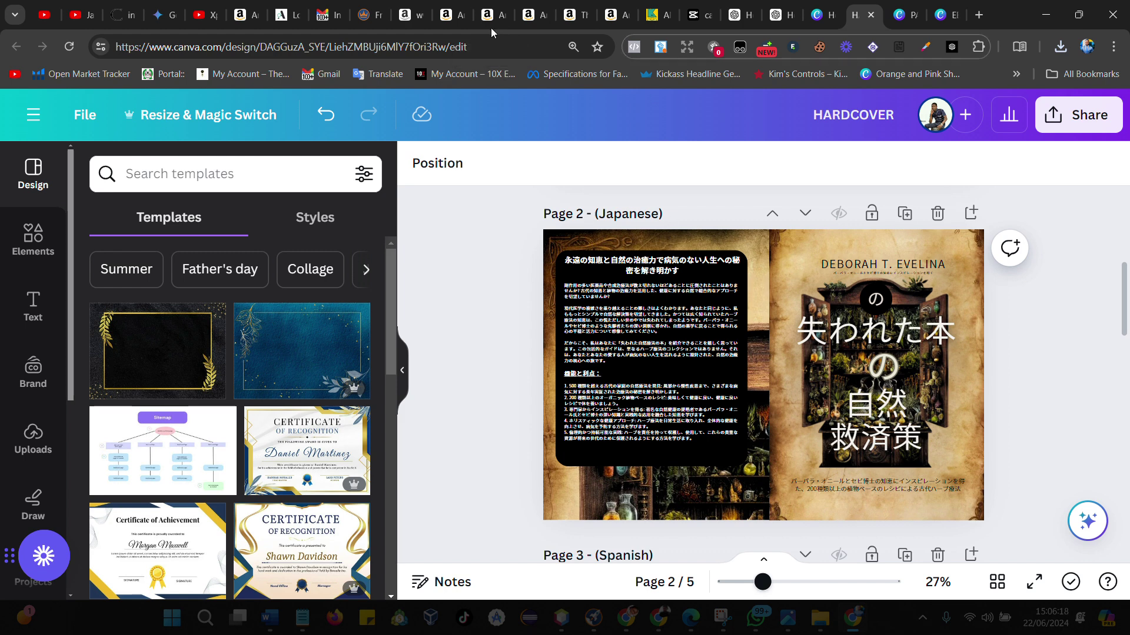
# - Switch to the Notepad book notes and copy the English title and subtitle lines
pyautogui.hotkey('alt', 'Tab')
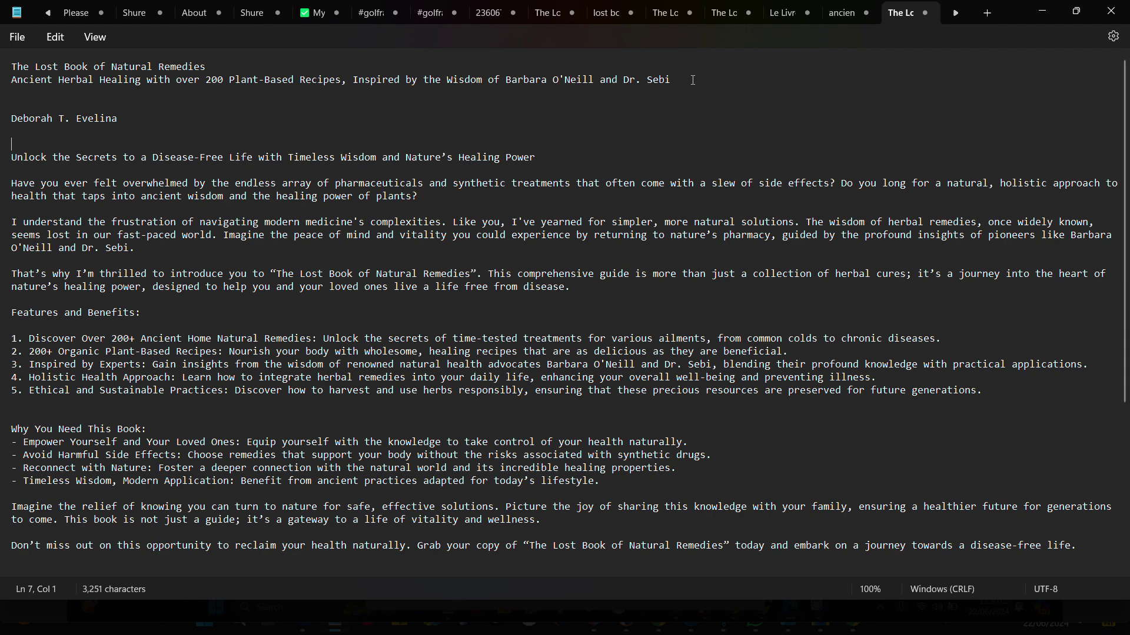
pyautogui.moveTo(677, 81); pyautogui.dragTo(2, 50)
pyautogui.hotkey('ctrl', 'c')
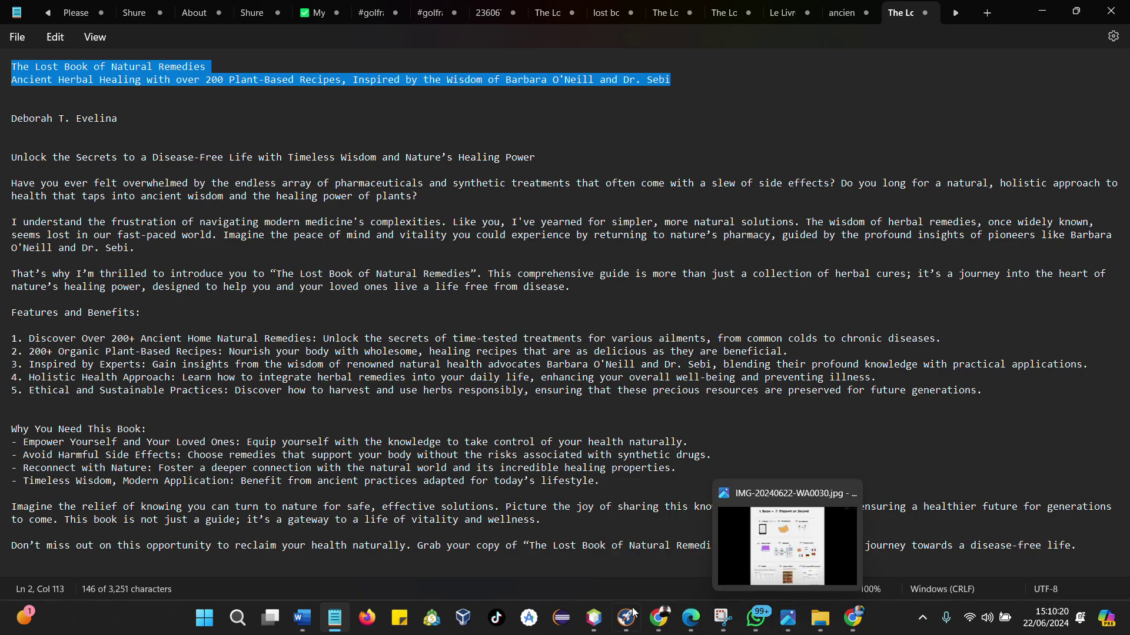
# - Switch to Google Translate in Chrome, close the Amazon product page and change to text translation
pyautogui.click(658, 629)
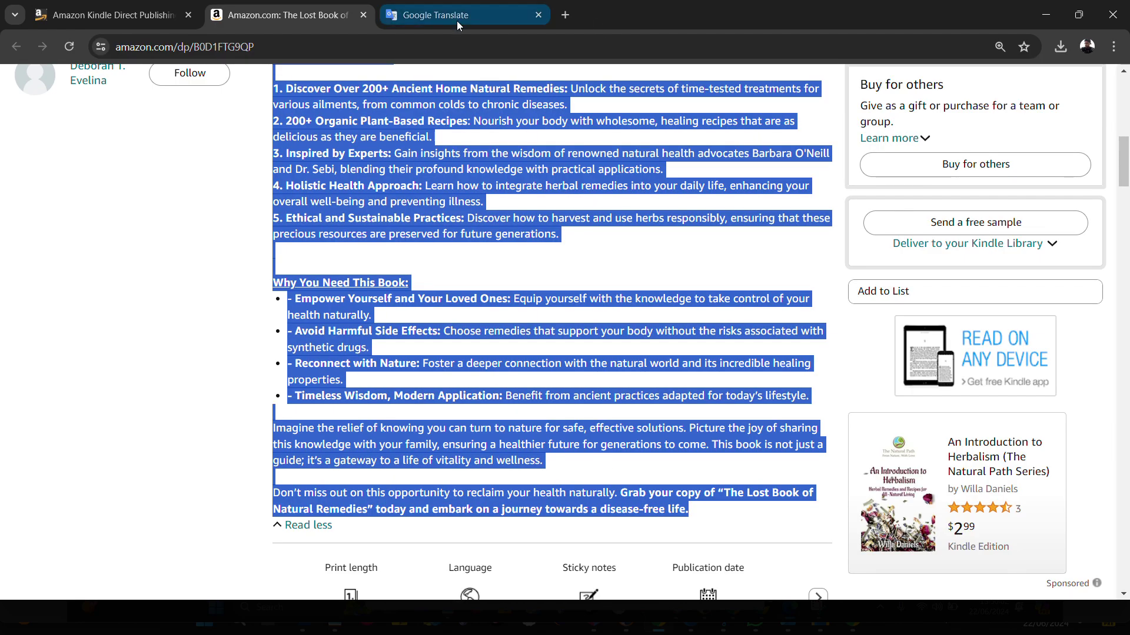
pyautogui.click(434, 22)
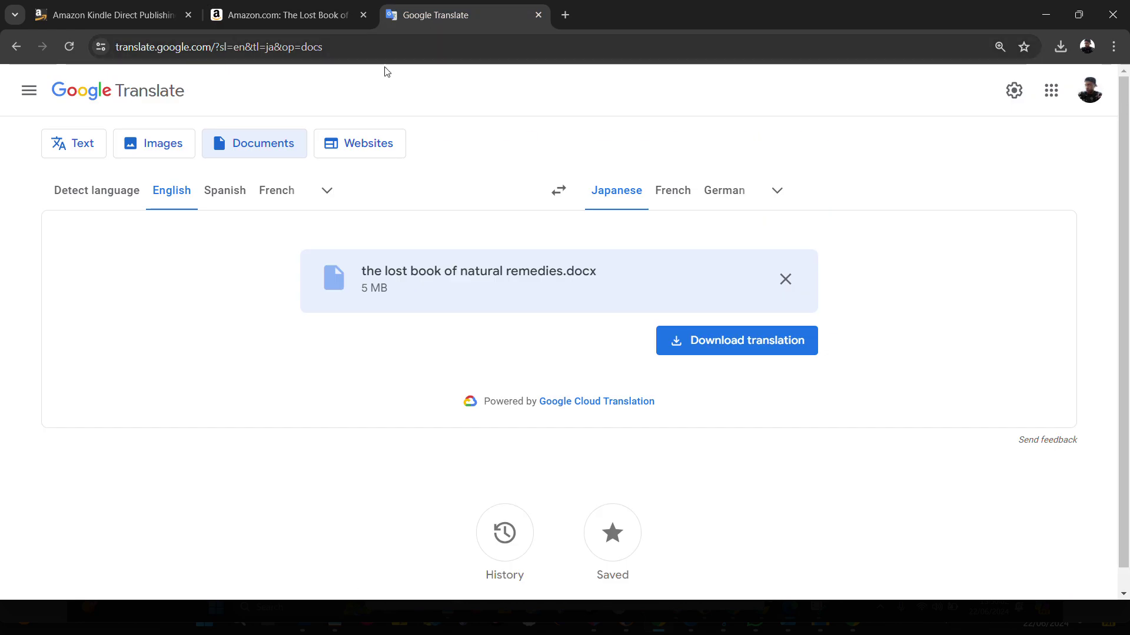
pyautogui.click(362, 16)
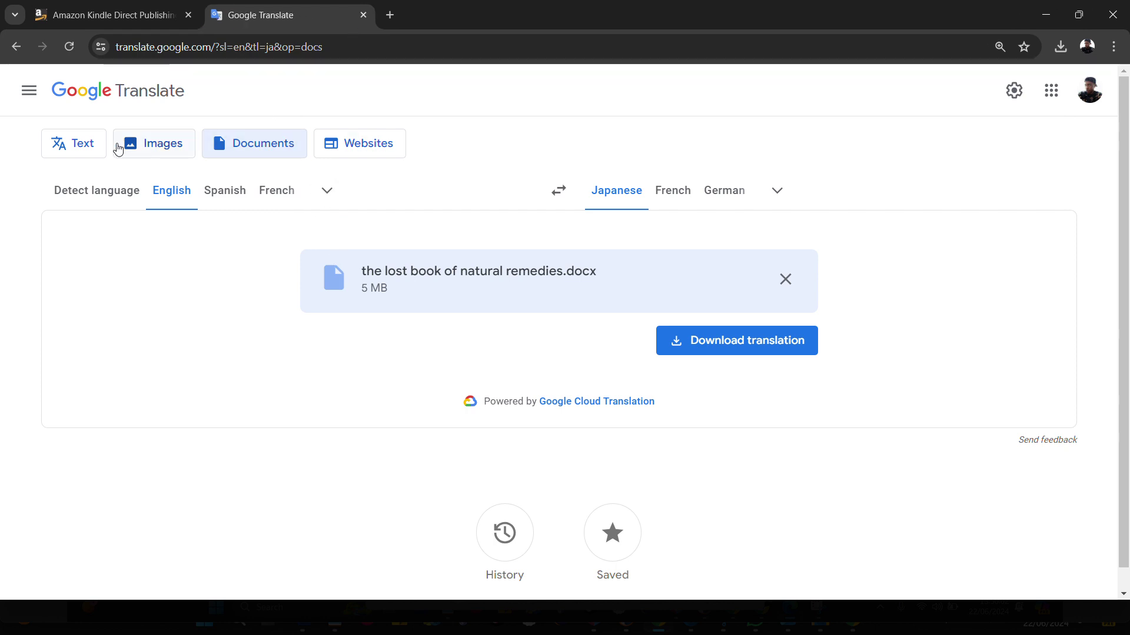
pyautogui.click(56, 146)
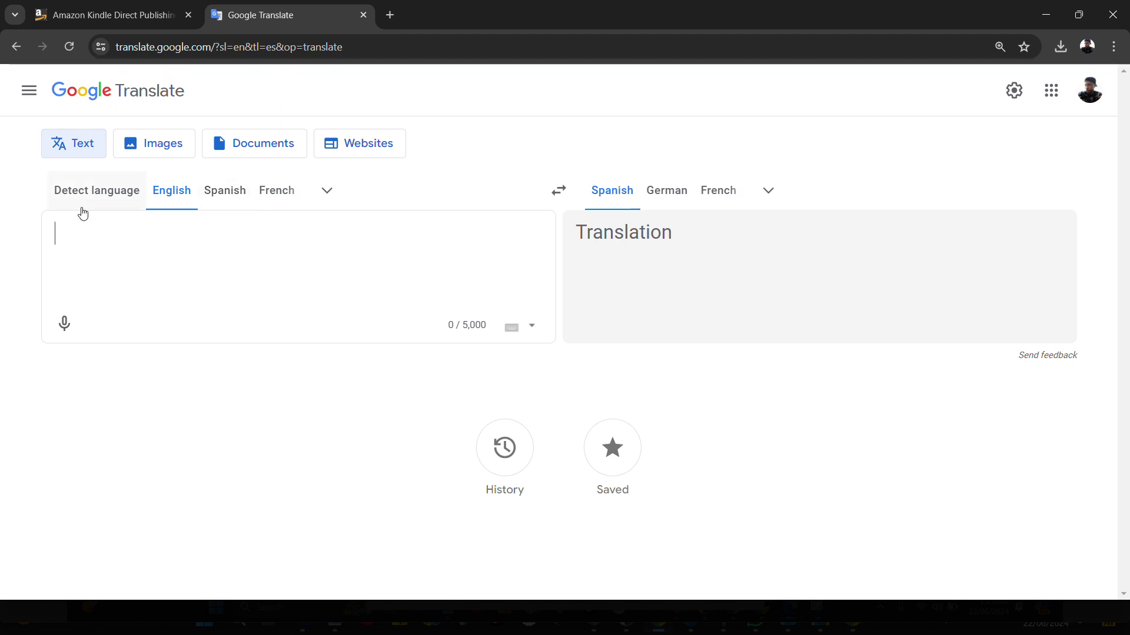
# - Translate the pasted title and subtitle from English into Japanese and copy the translation
pyautogui.hotkey('ctrl', 'v')
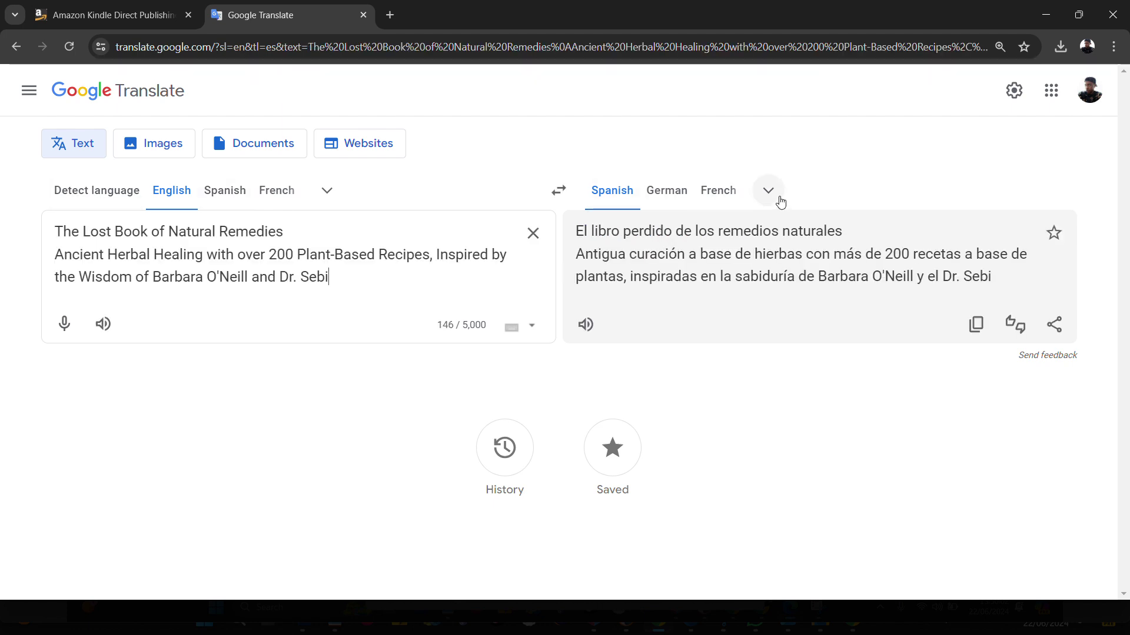
pyautogui.click(768, 191)
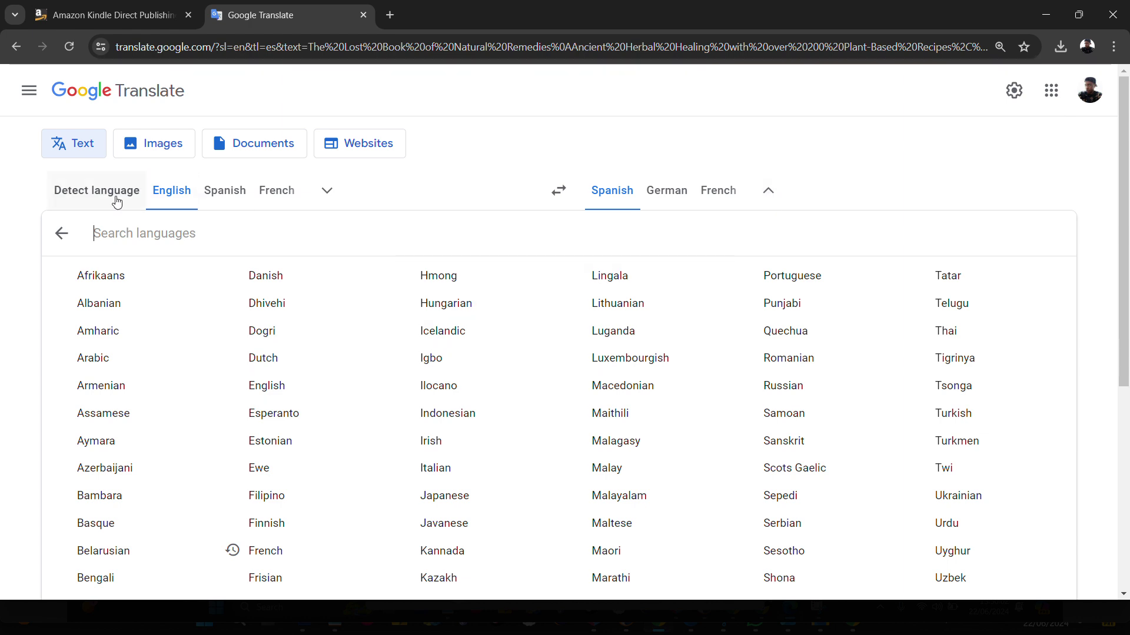
pyautogui.write('j')
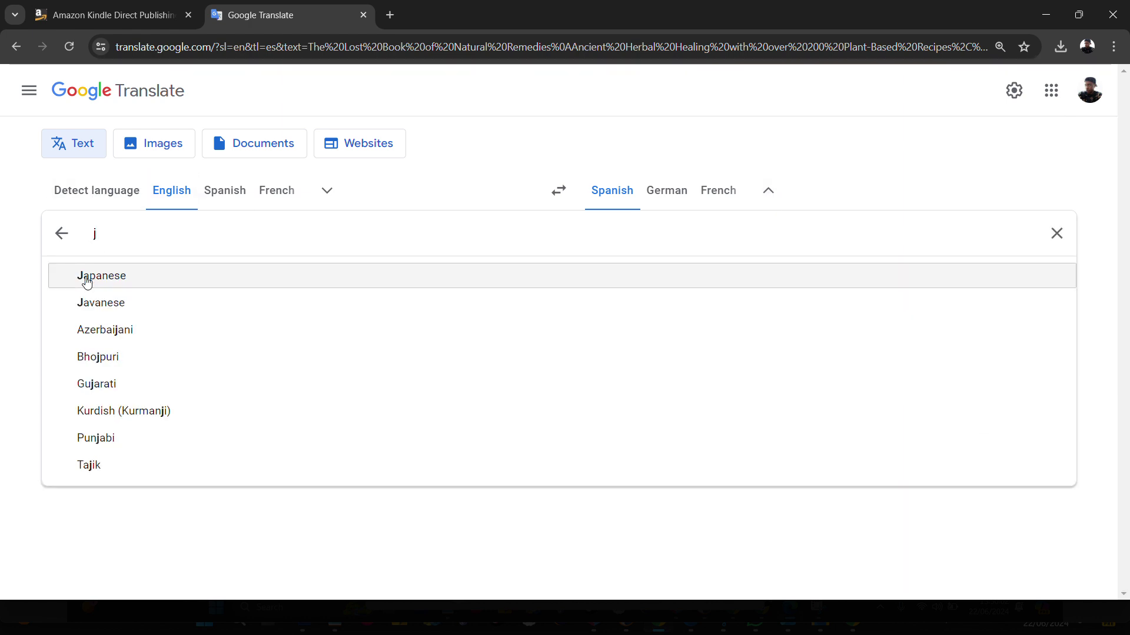
pyautogui.click(85, 275)
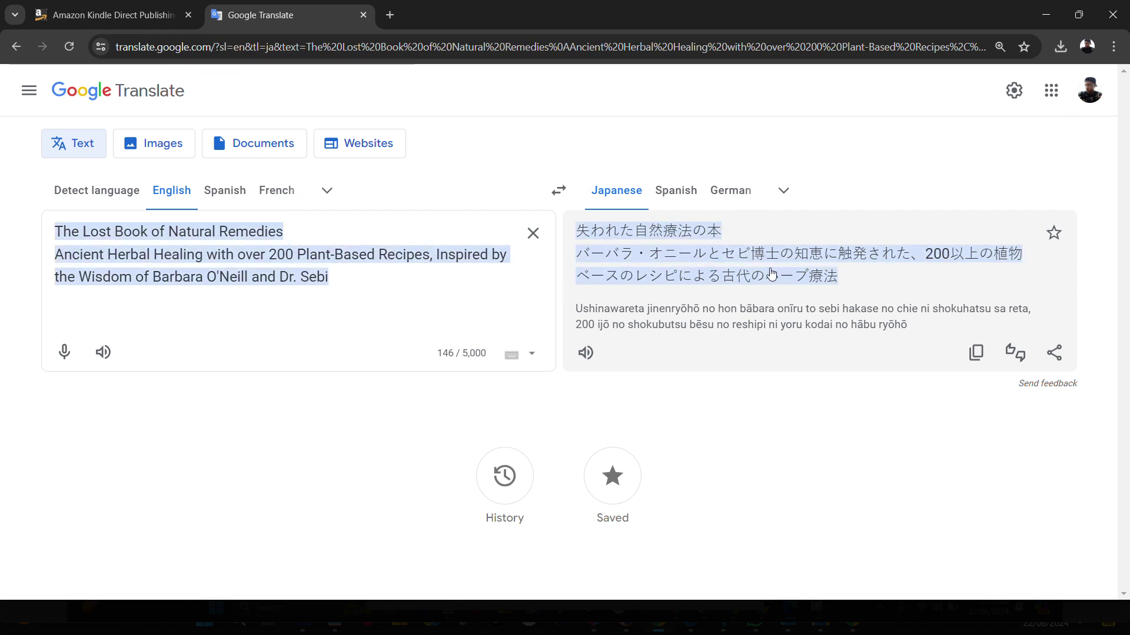
pyautogui.click(975, 354)
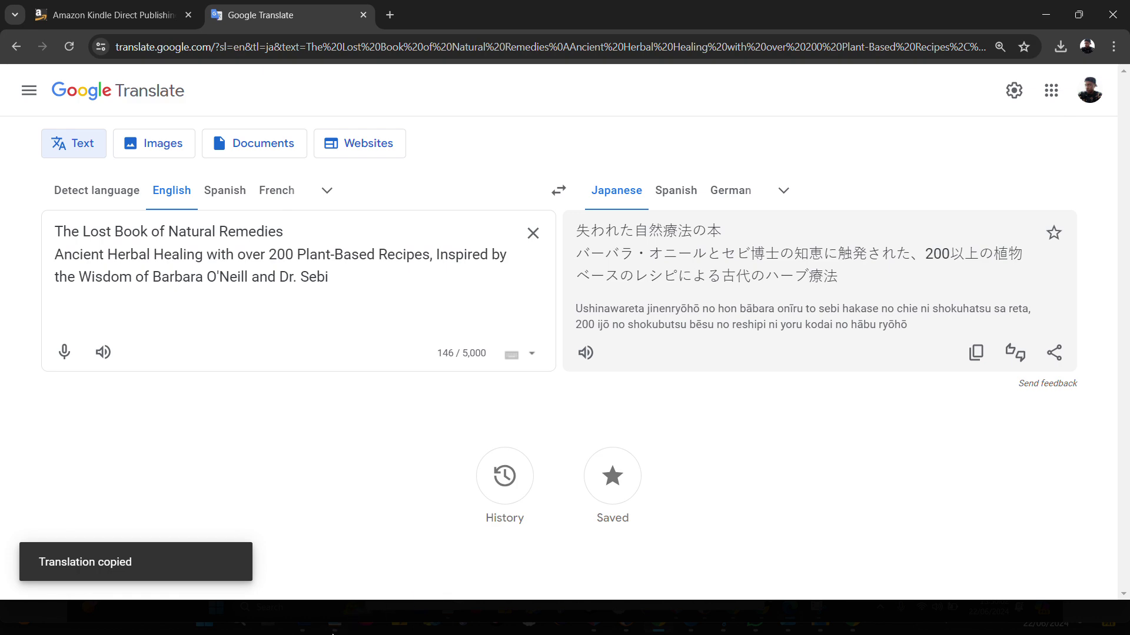
# - Return to the Notepad book notes and paste the Japanese title and subtitle a few lines below the English ones
pyautogui.click(334, 628)
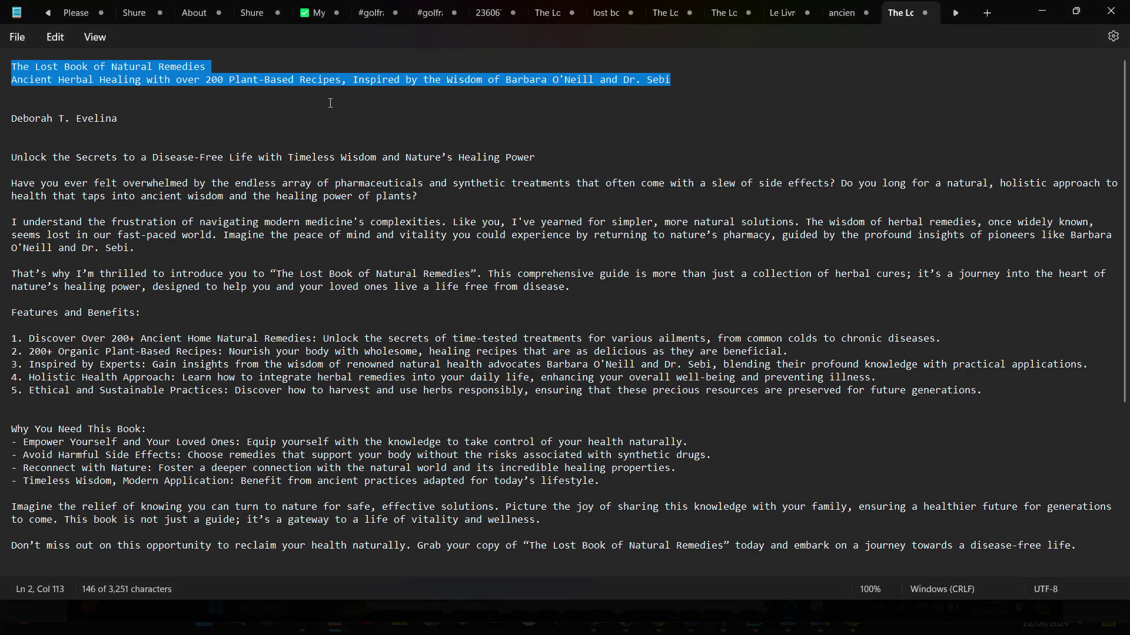
pyautogui.click(684, 82)
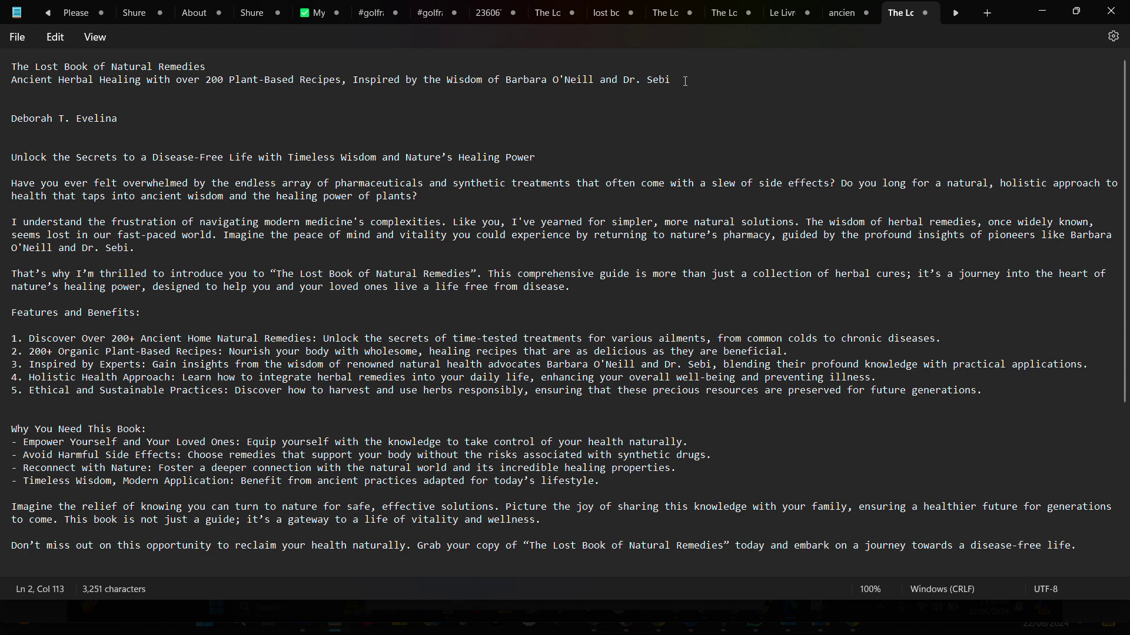
pyautogui.press('Return')
pyautogui.press('Return')
pyautogui.press('Return')
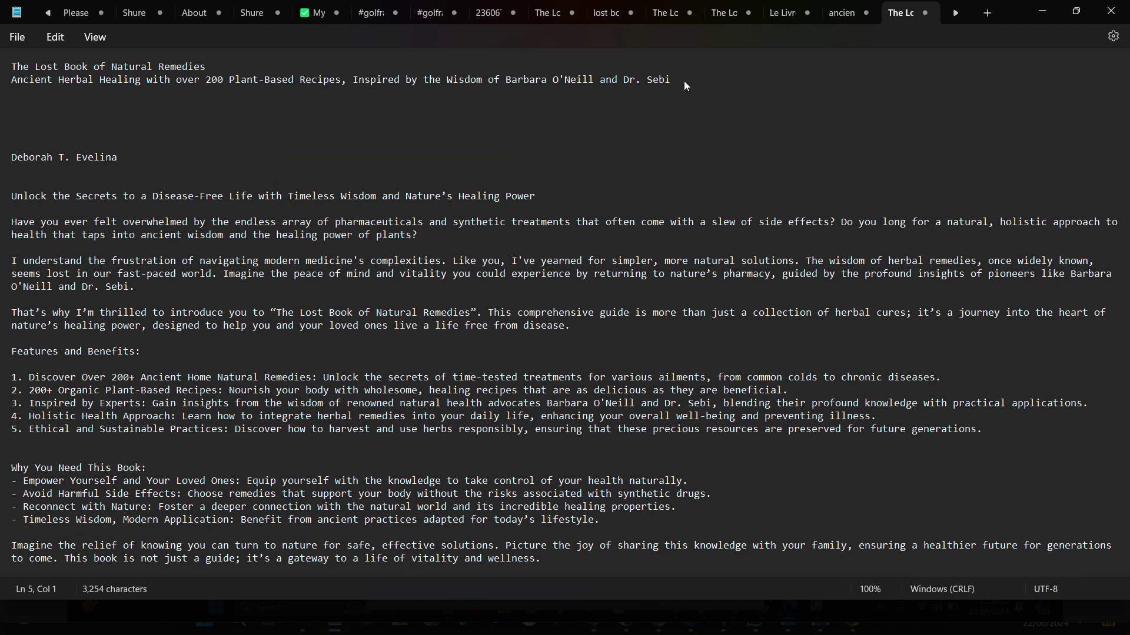
pyautogui.hotkey('ctrl', 'v')
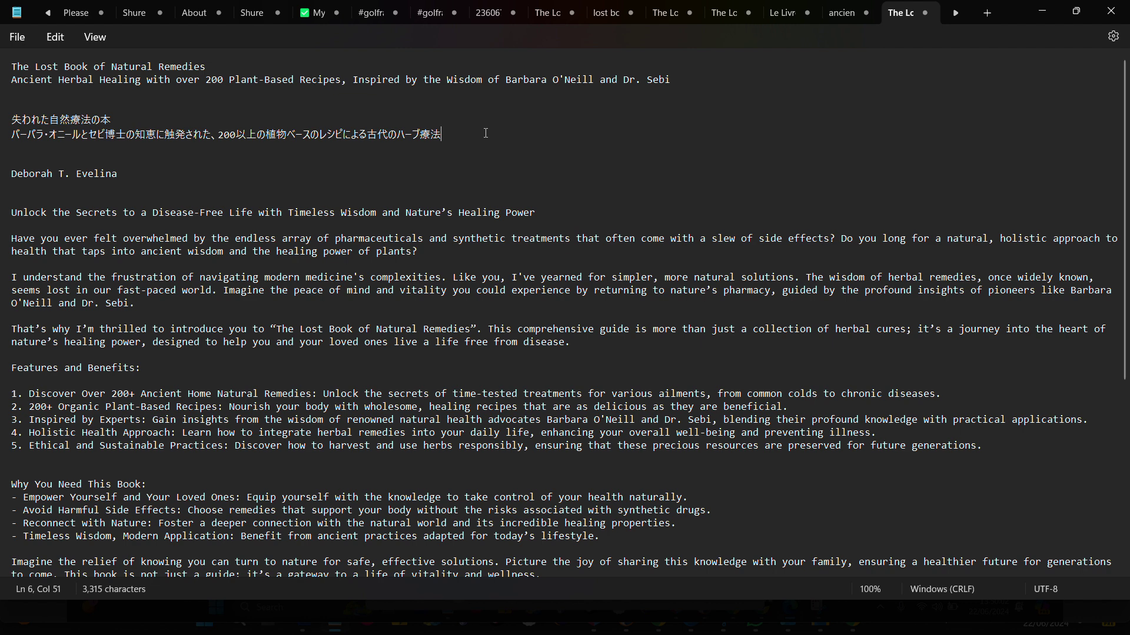
# - Copy the full English book description from "Unlock the Secrets to a Disease-Free Life" through its closing "Don't miss out" paragraph
pyautogui.scroll(-1, 210, 228)
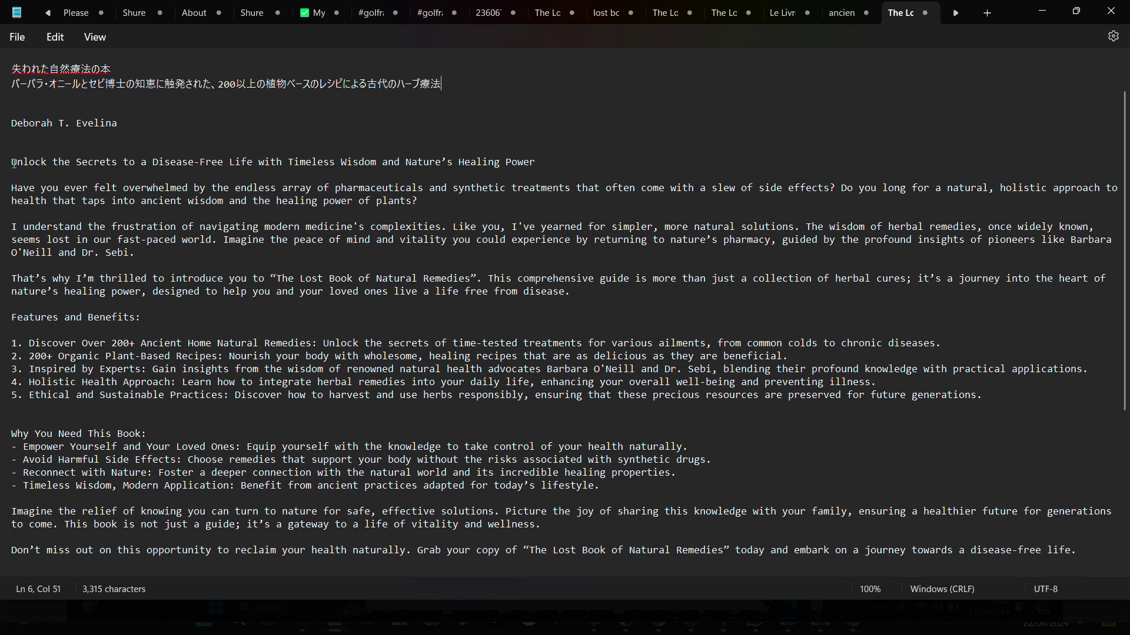
pyautogui.moveTo(13, 164); pyautogui.dragTo(1086, 331)
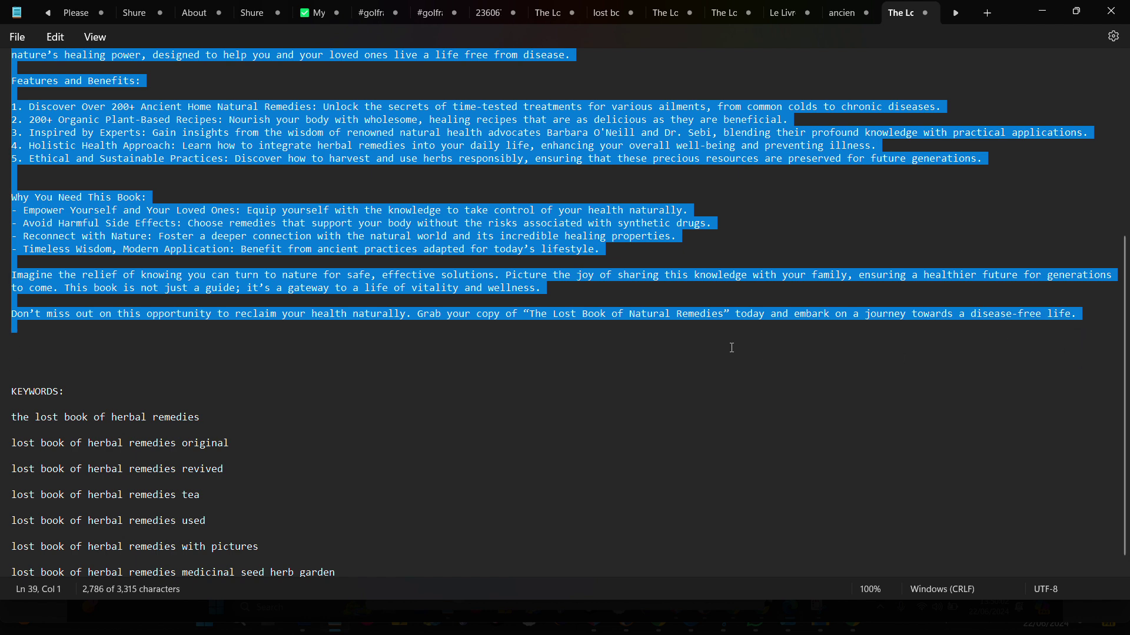
pyautogui.scroll(5, 729, 350)
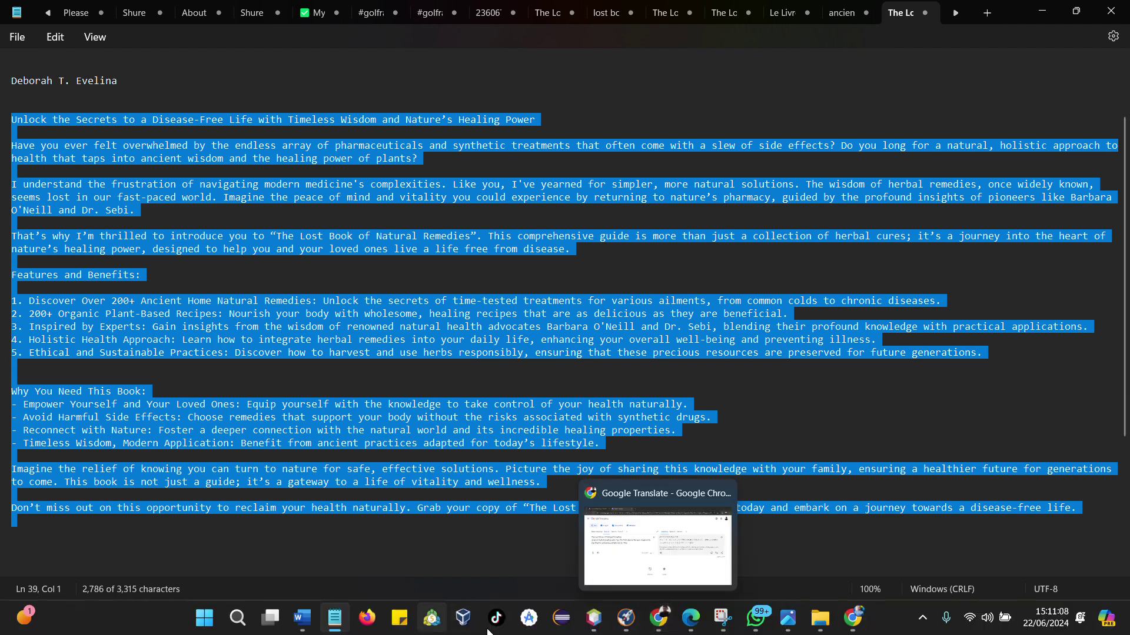
# - Switch to Google Translate in Chrome and replace the title and subtitle with the copied English description
pyautogui.click(656, 618)
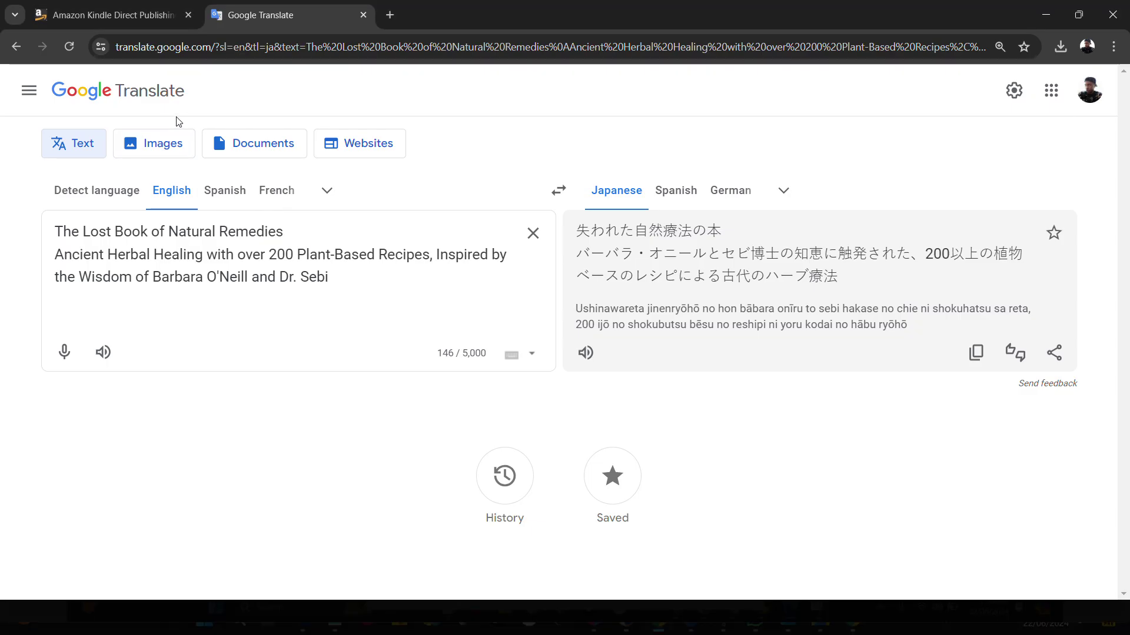
pyautogui.click(533, 234)
pyautogui.hotkey('ctrl', 'v')
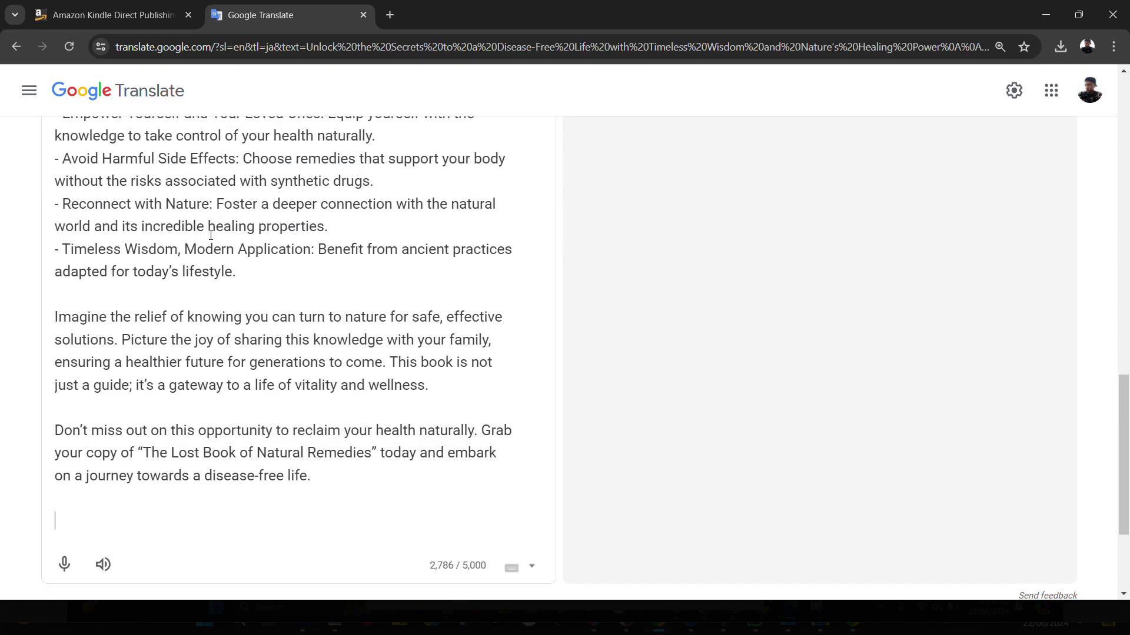
# - Examine the Japanese translation of the description against the English source, through to its closing paragraph
pyautogui.scroll(5, 246, 304)
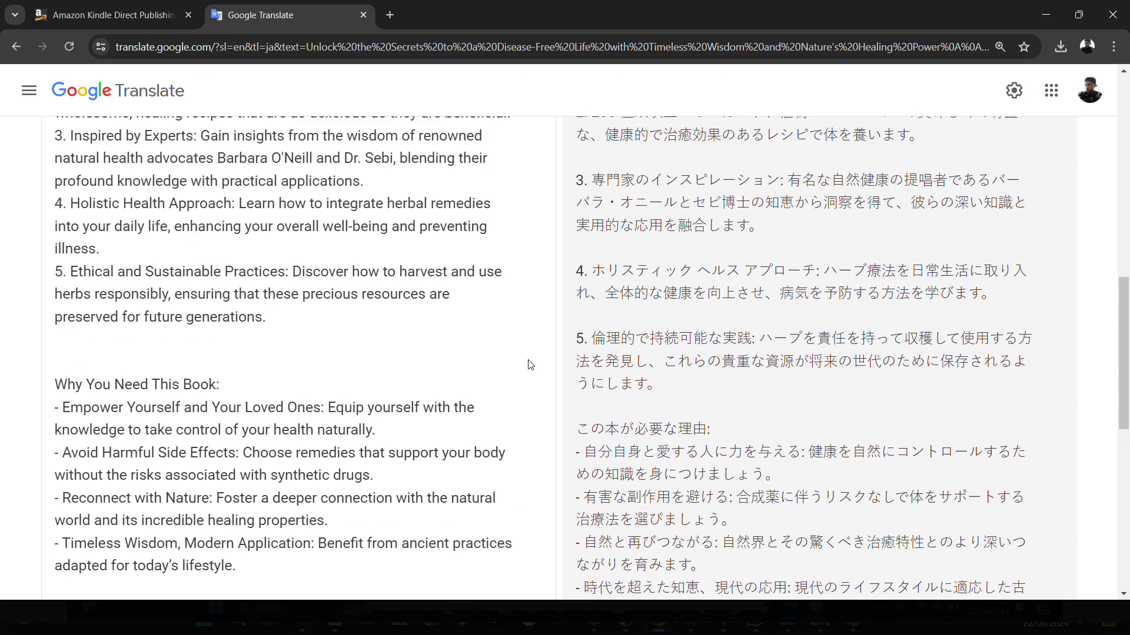
pyautogui.scroll(4, 537, 355)
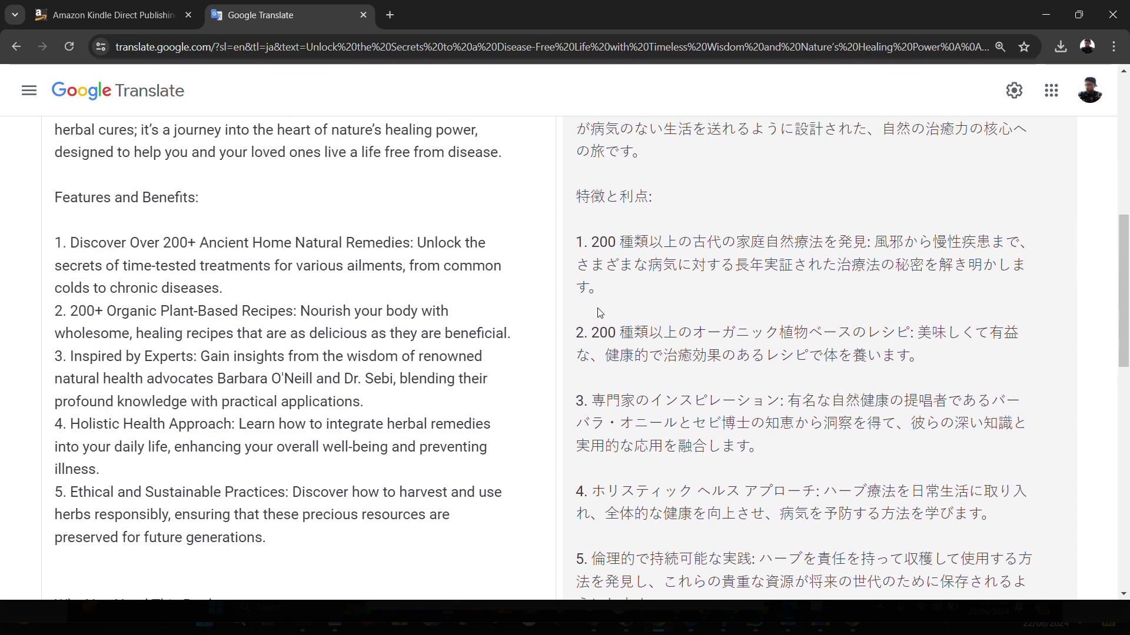
pyautogui.scroll(1, 633, 294)
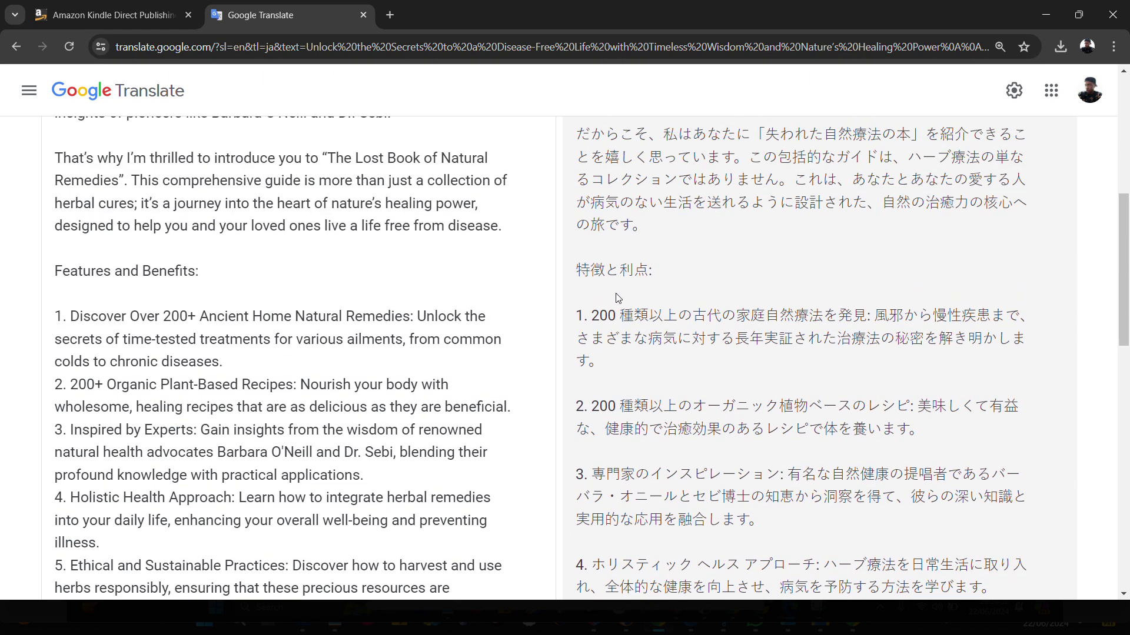
pyautogui.scroll(4, 616, 294)
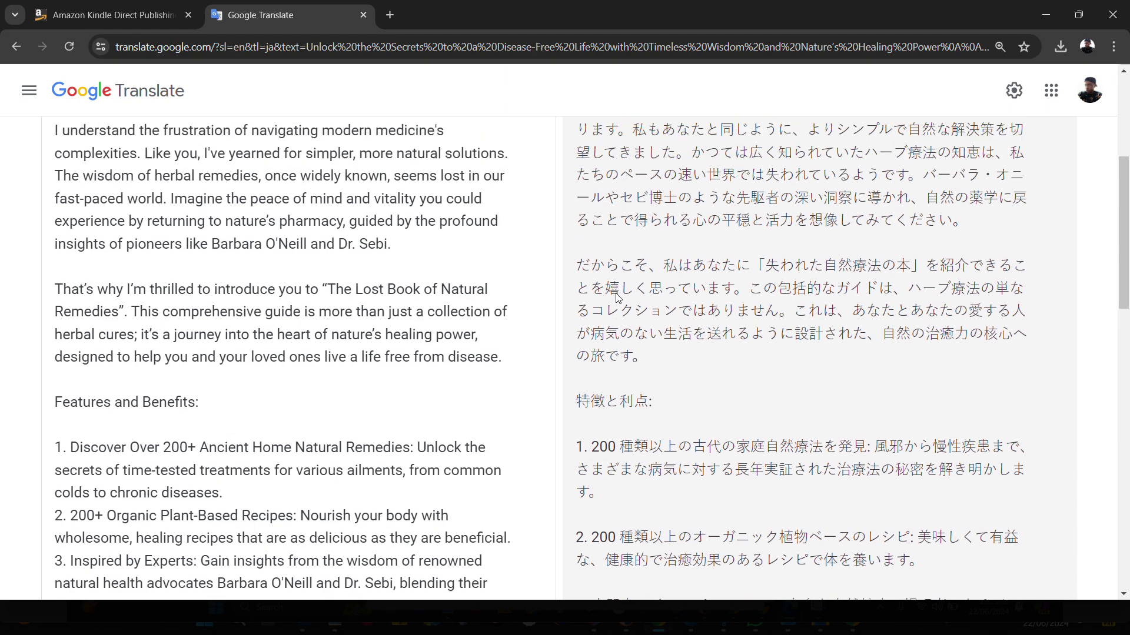
pyautogui.scroll(2, 629, 349)
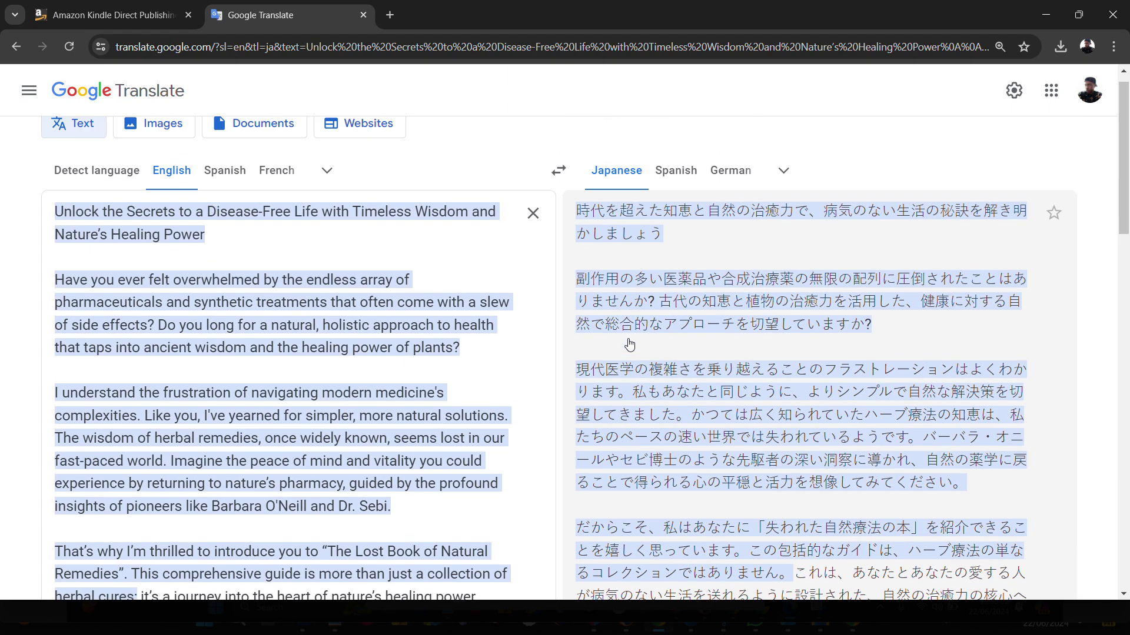
pyautogui.scroll(-3, 628, 340)
pyautogui.scroll(-15, 627, 340)
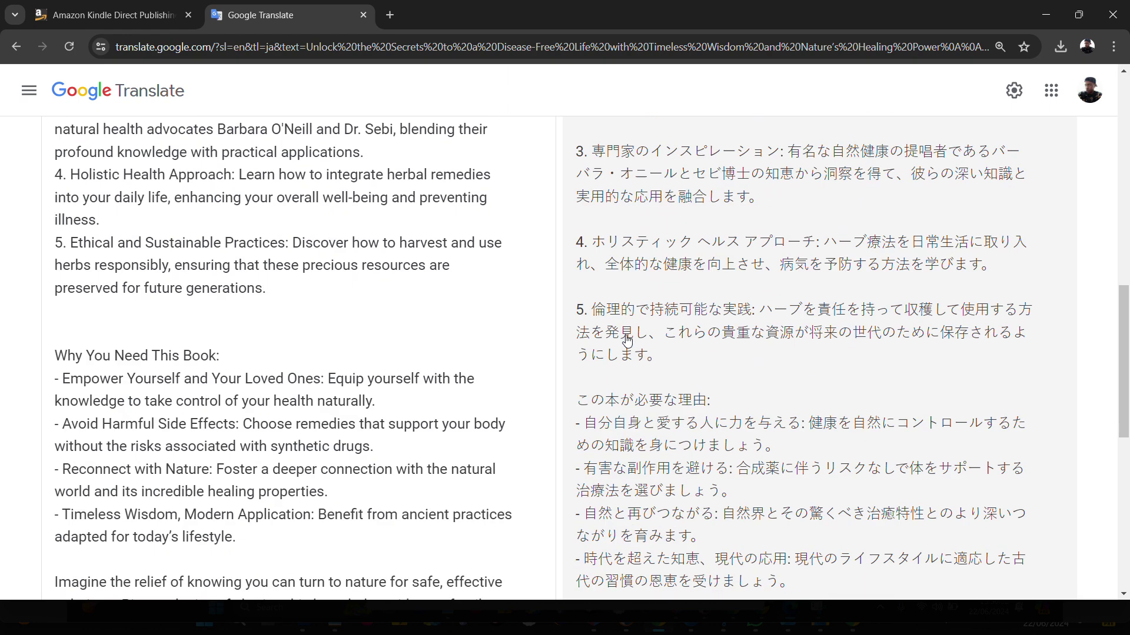
pyautogui.scroll(-2, 627, 340)
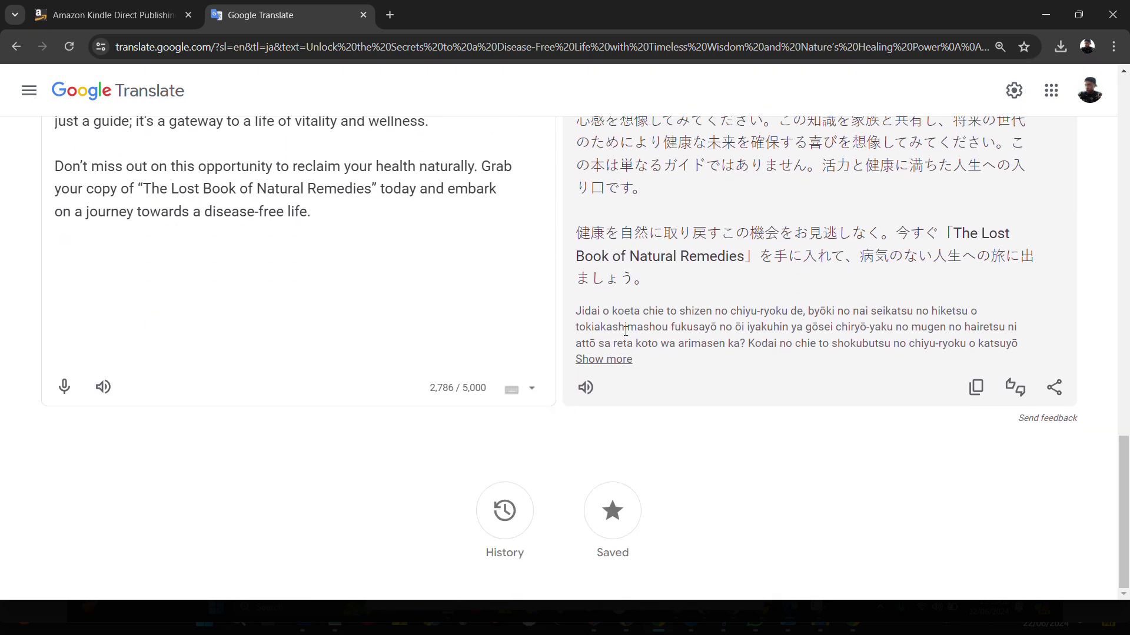
pyautogui.click(979, 396)
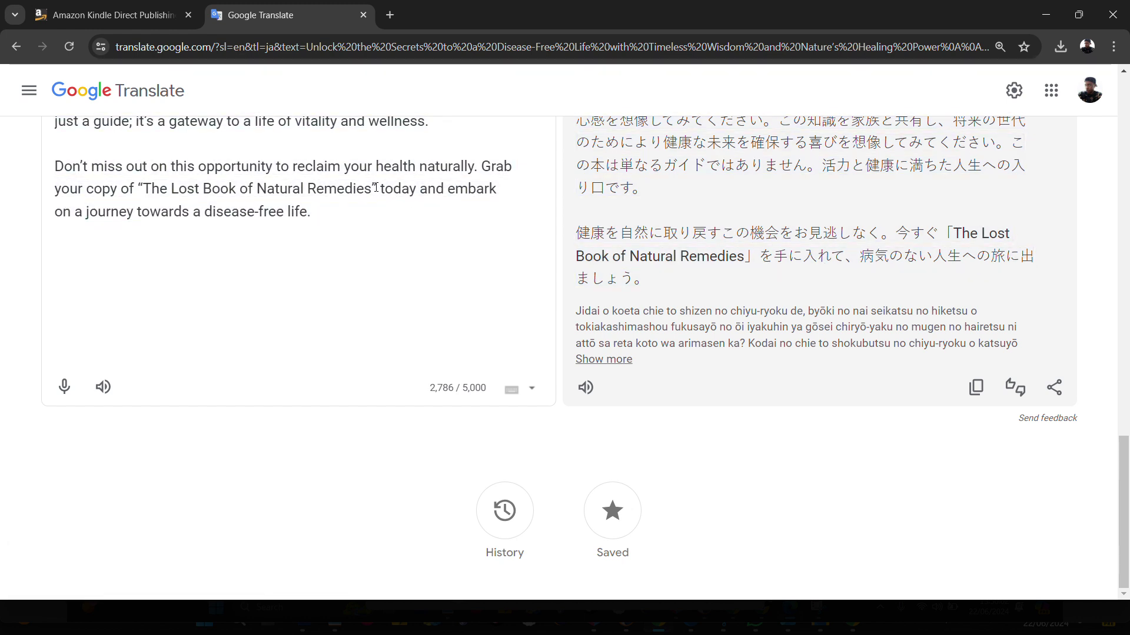
# - Remove the quotation marks around The Lost Book of Natural Remedies in the source text's closing paragraph and check its translation
pyautogui.press('BackSpace')
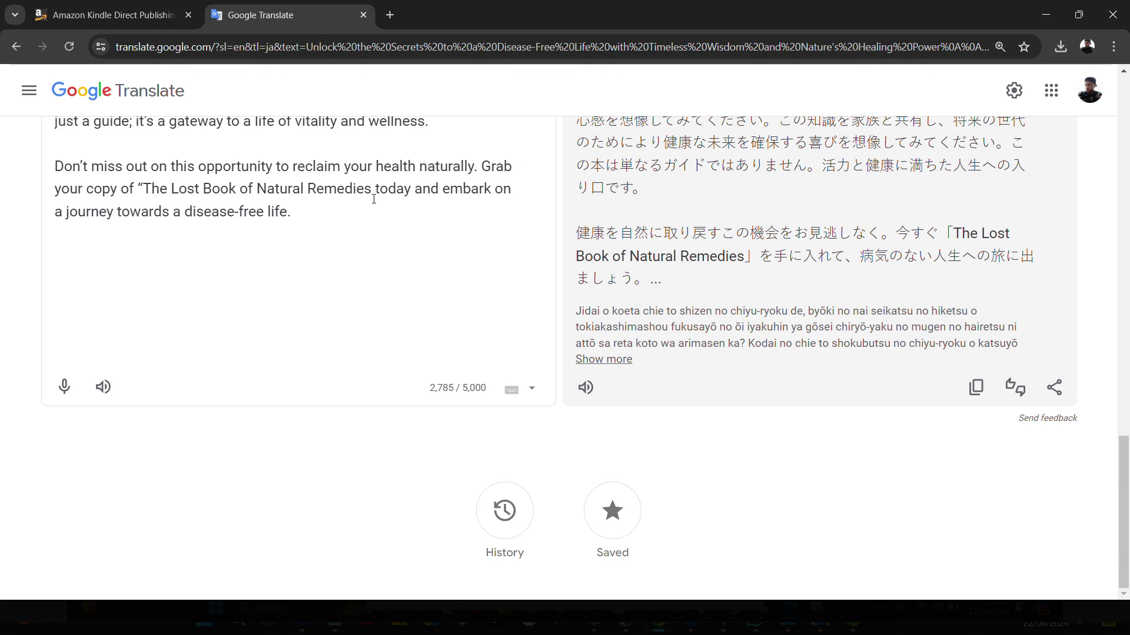
pyautogui.click(144, 189)
pyautogui.press('BackSpace')
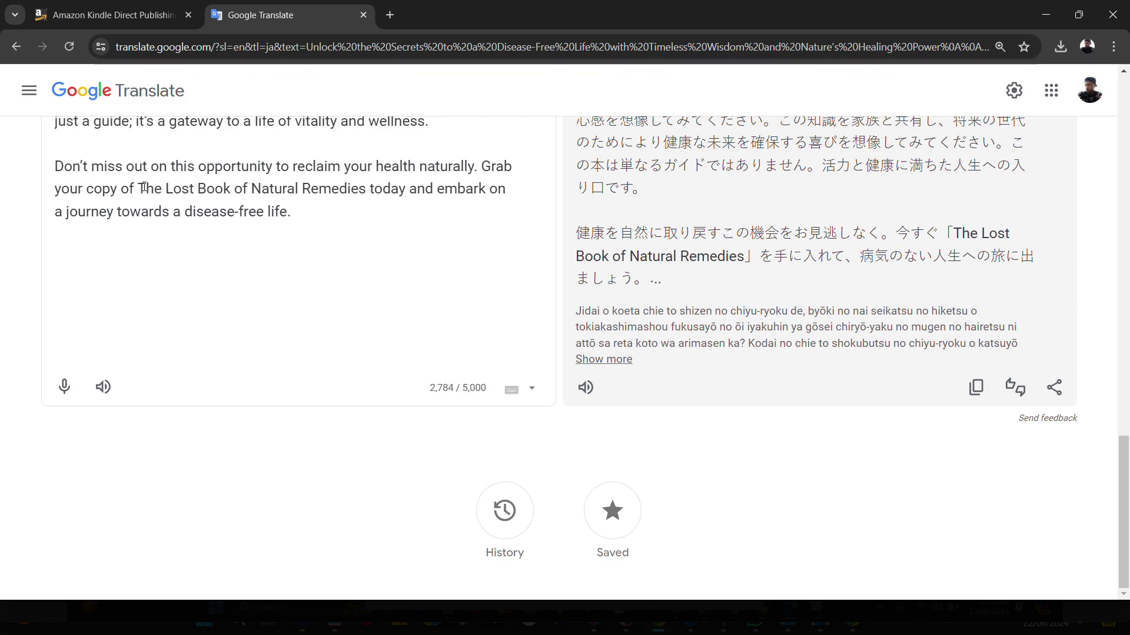
pyautogui.scroll(5, 328, 276)
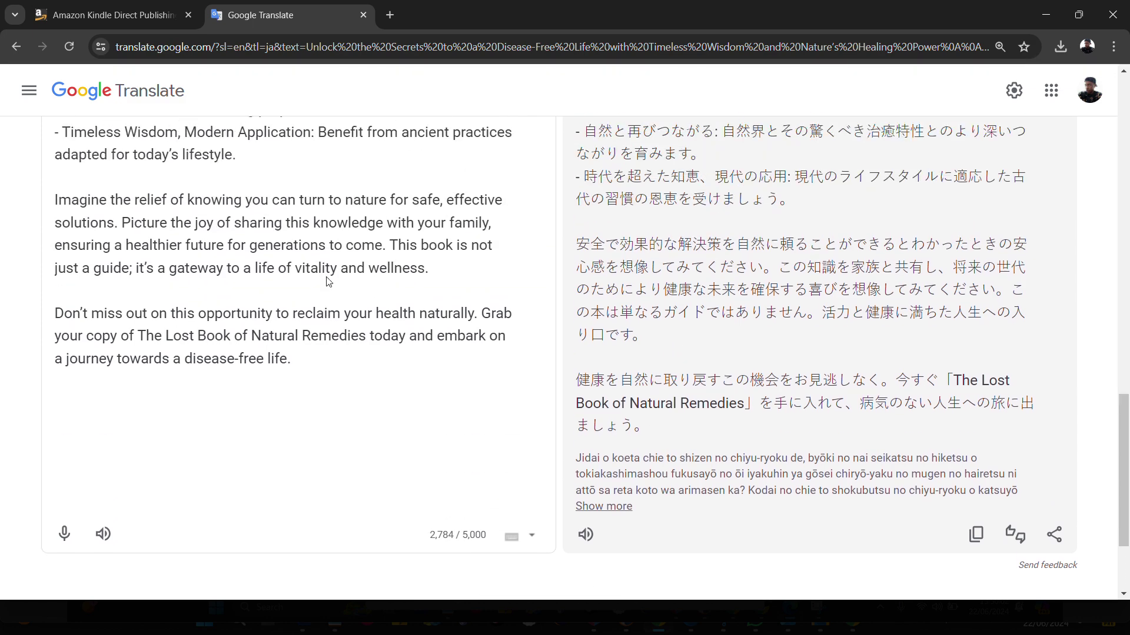
pyautogui.scroll(4, 327, 276)
pyautogui.scroll(-8, 787, 447)
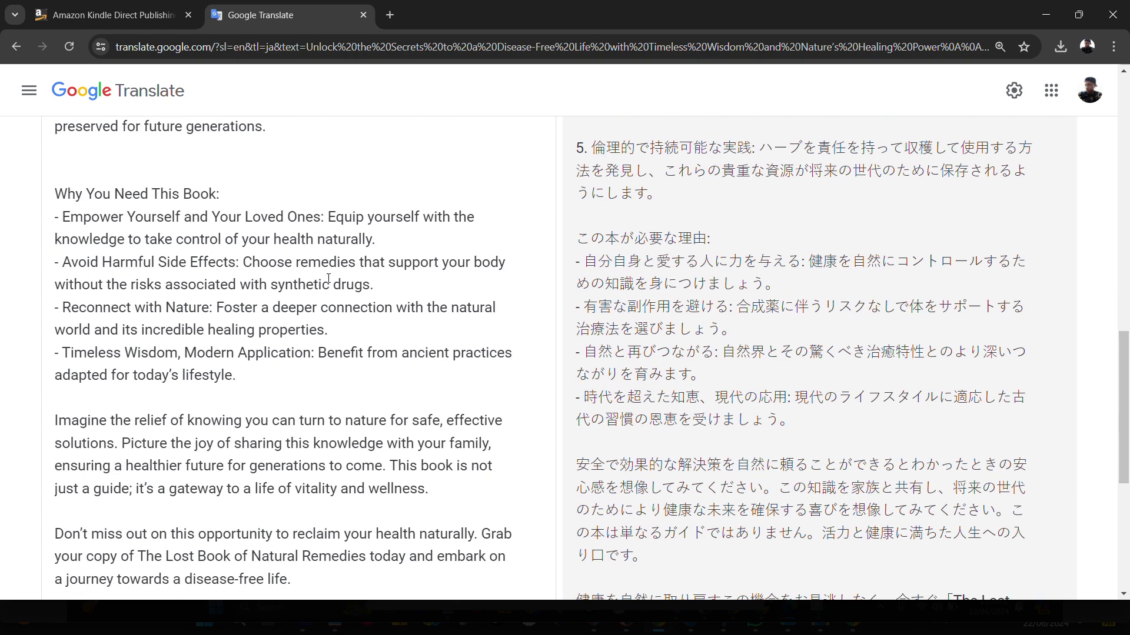
pyautogui.scroll(2, 787, 449)
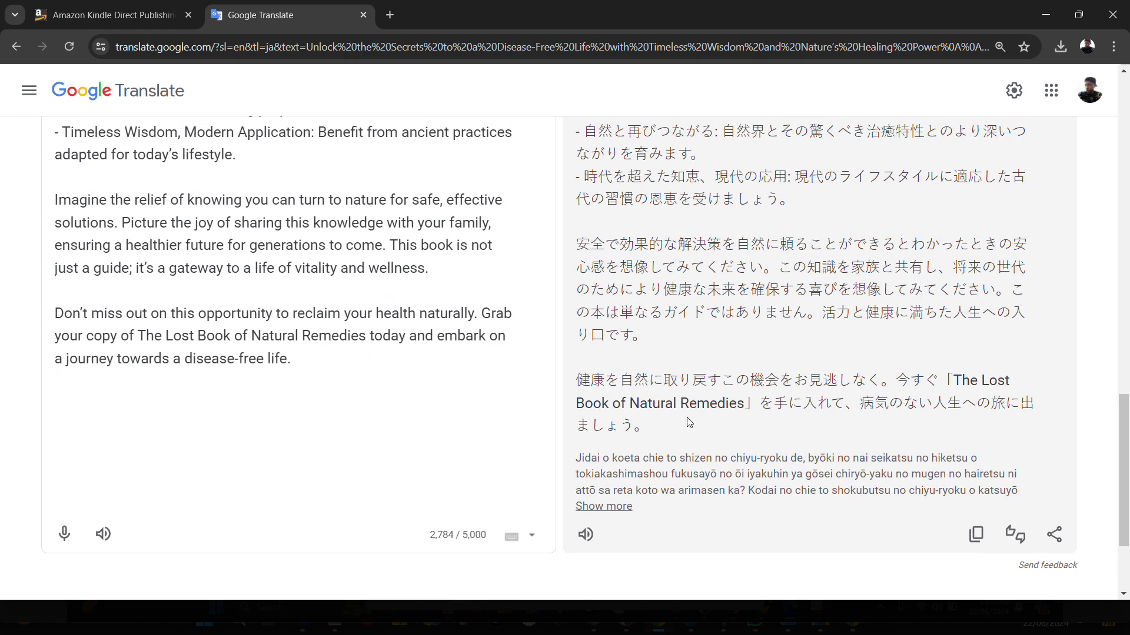
# - Cut the entire edited English description and paste it back into the source text to rerun the Japanese translation
pyautogui.scroll(10, 441, 373)
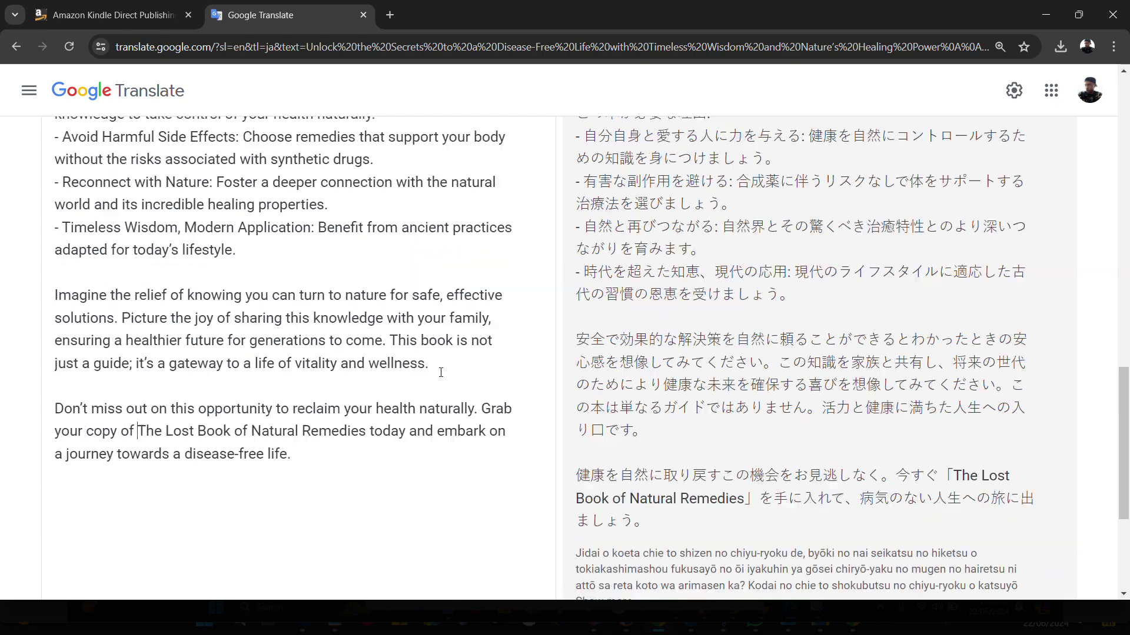
pyautogui.scroll(8, 440, 373)
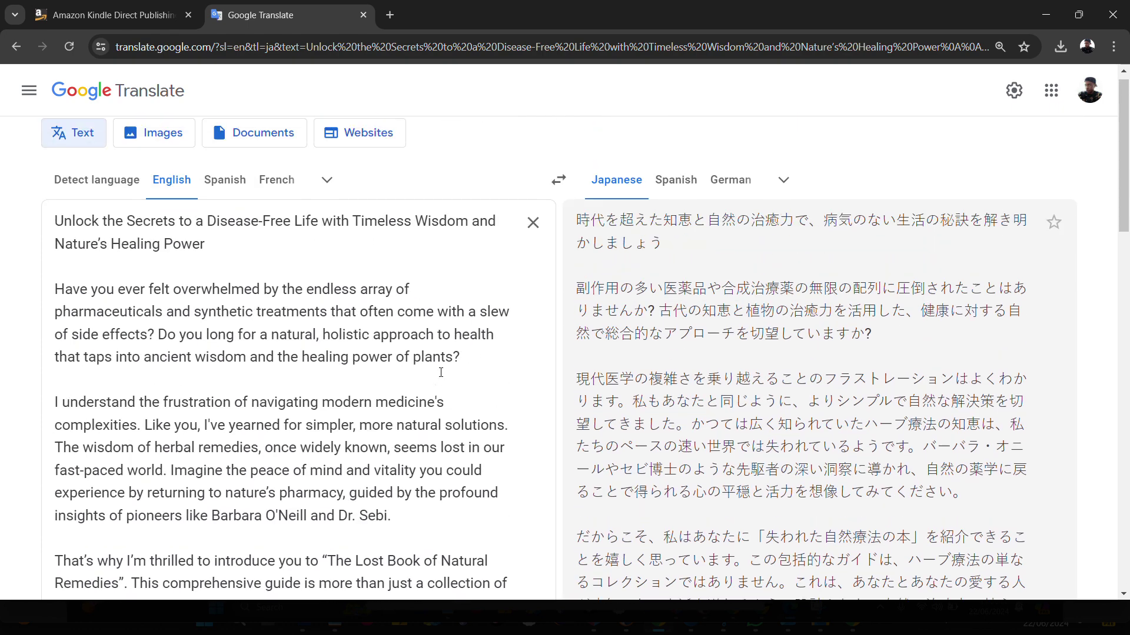
pyautogui.click(406, 392)
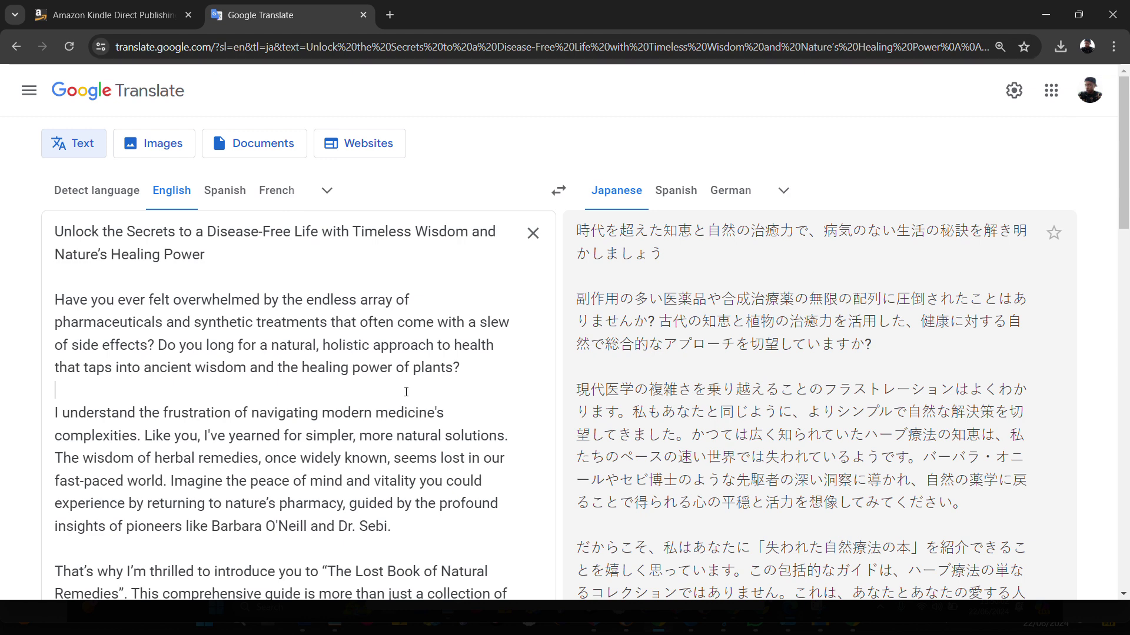
pyautogui.hotkey('ctrl', 'a')
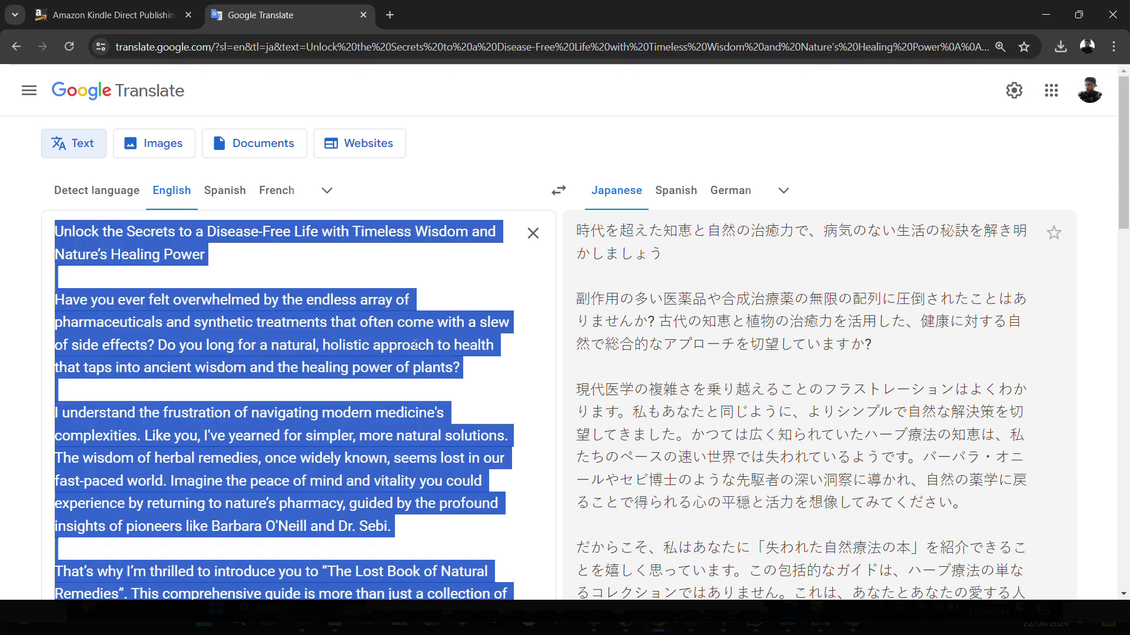
pyautogui.hotkey('ctrl', 'x')
pyautogui.hotkey('ctrl', 'v')
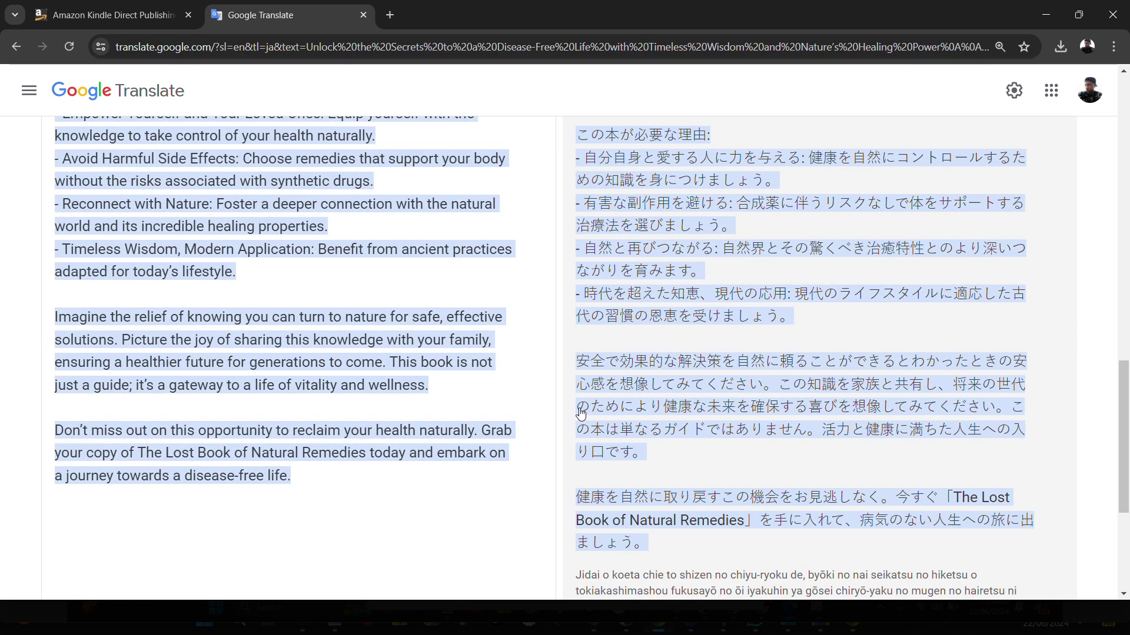
pyautogui.click(581, 413)
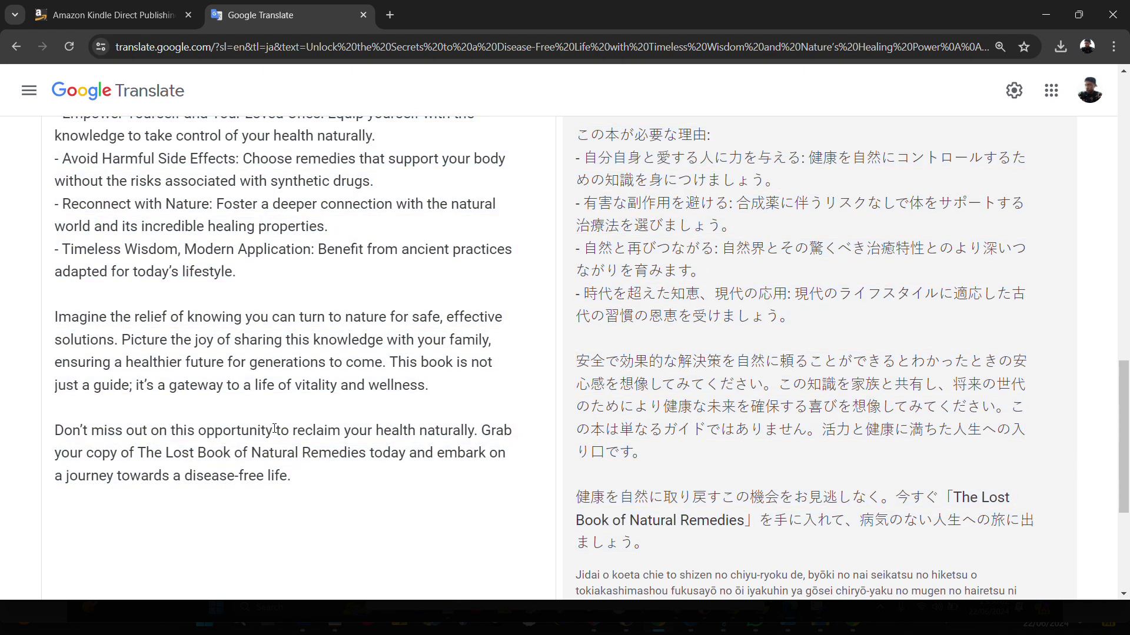
pyautogui.scroll(-2, 474, 450)
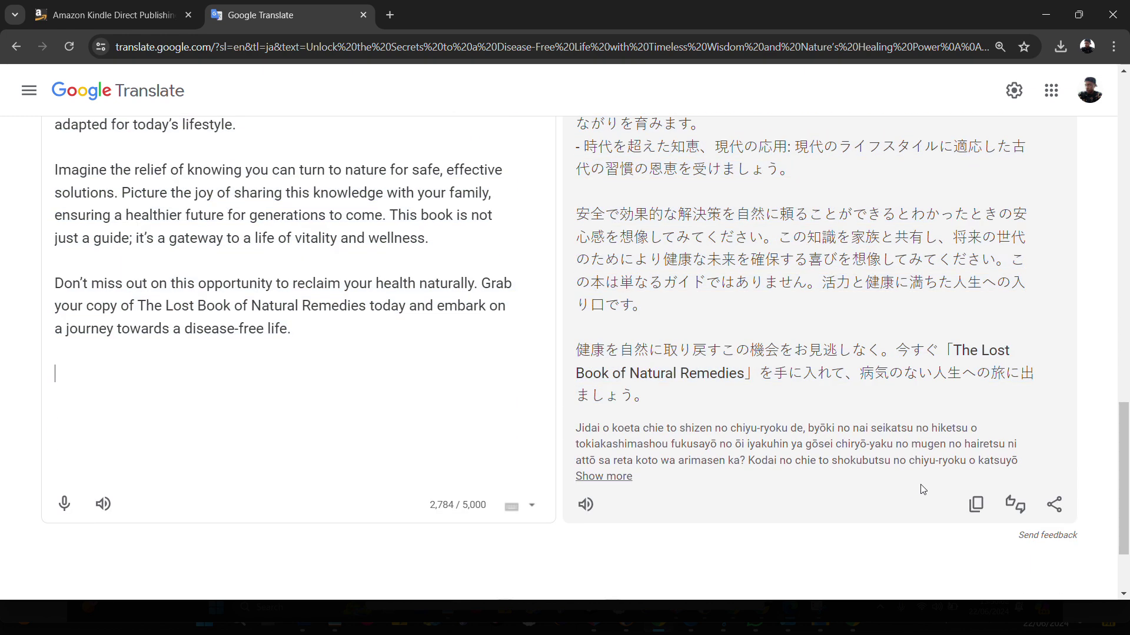
# - Clear the source text completely and paste the edited English description in again for translation
pyautogui.scroll(8, 1007, 466)
pyautogui.scroll(6, 1007, 466)
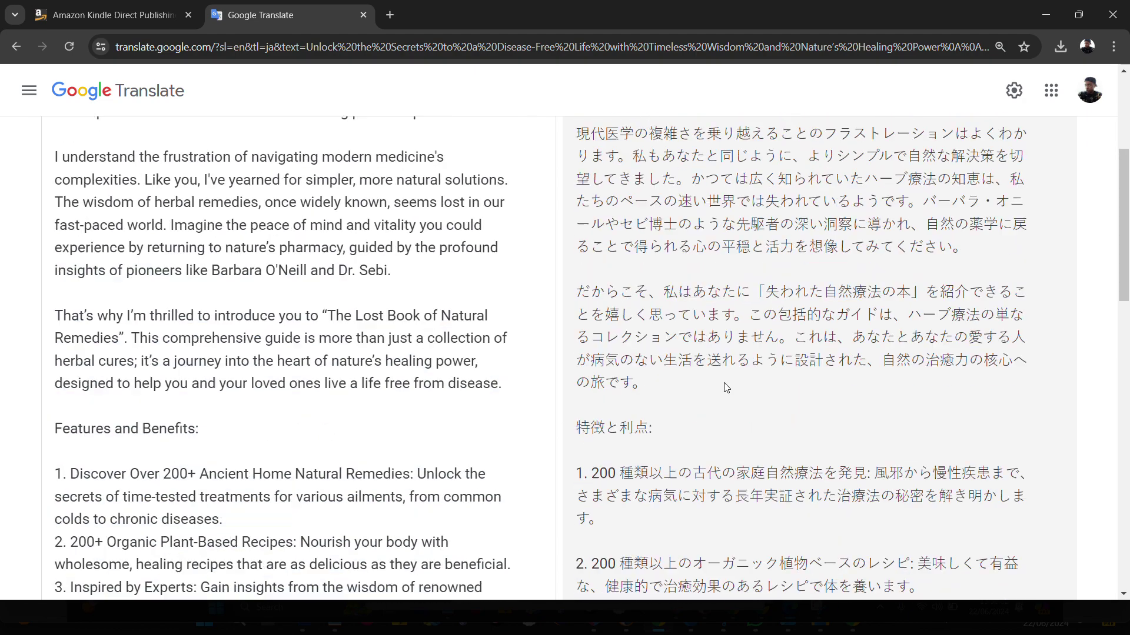
pyautogui.scroll(3, 327, 415)
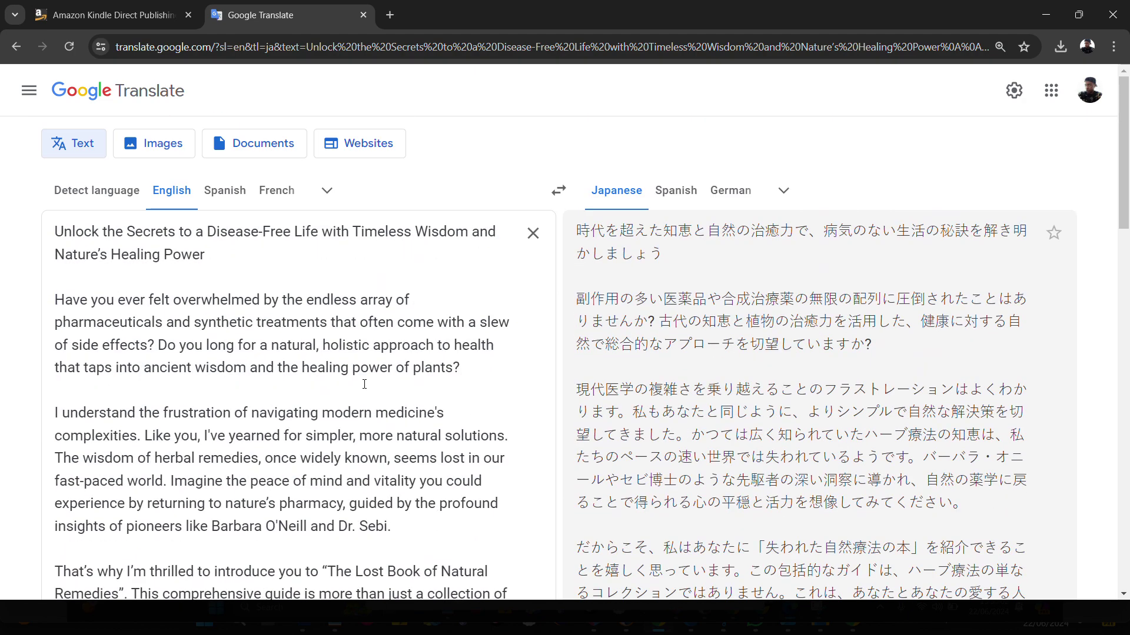
pyautogui.click(533, 234)
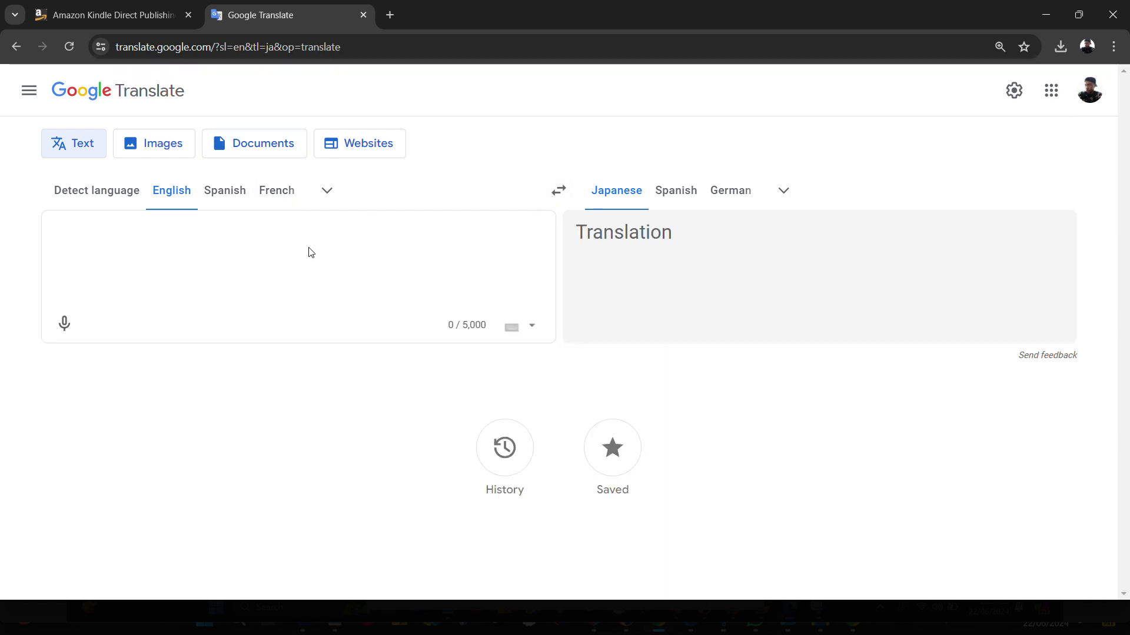
pyautogui.hotkey('ctrl', 'v')
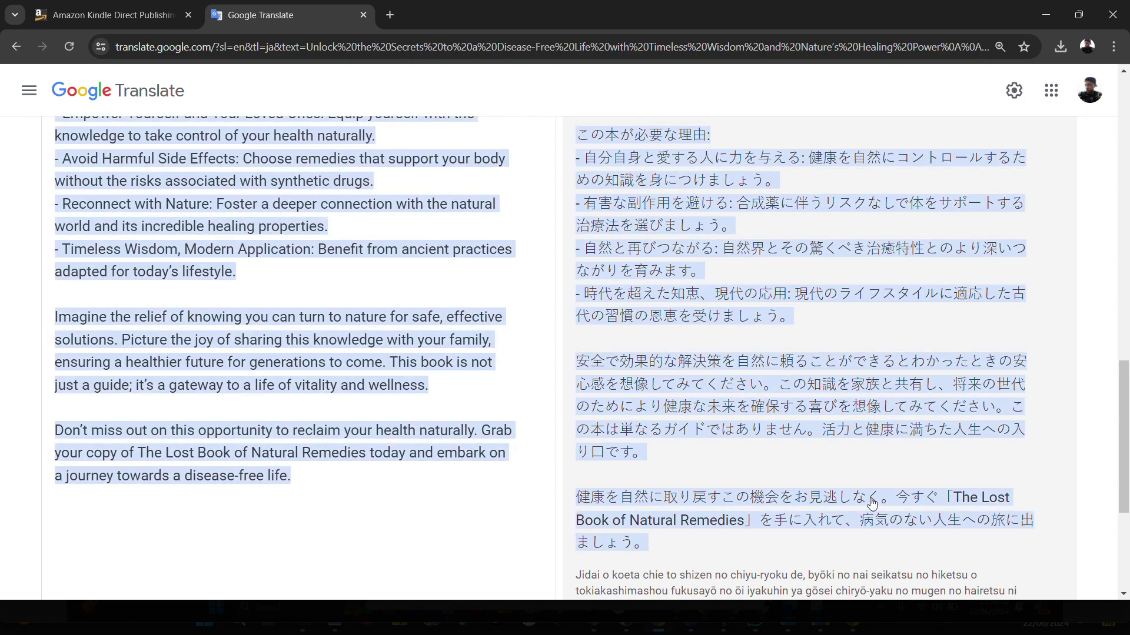
# - Copy the Japanese translation of the description and reload the Google Translate page
pyautogui.scroll(7, 900, 544)
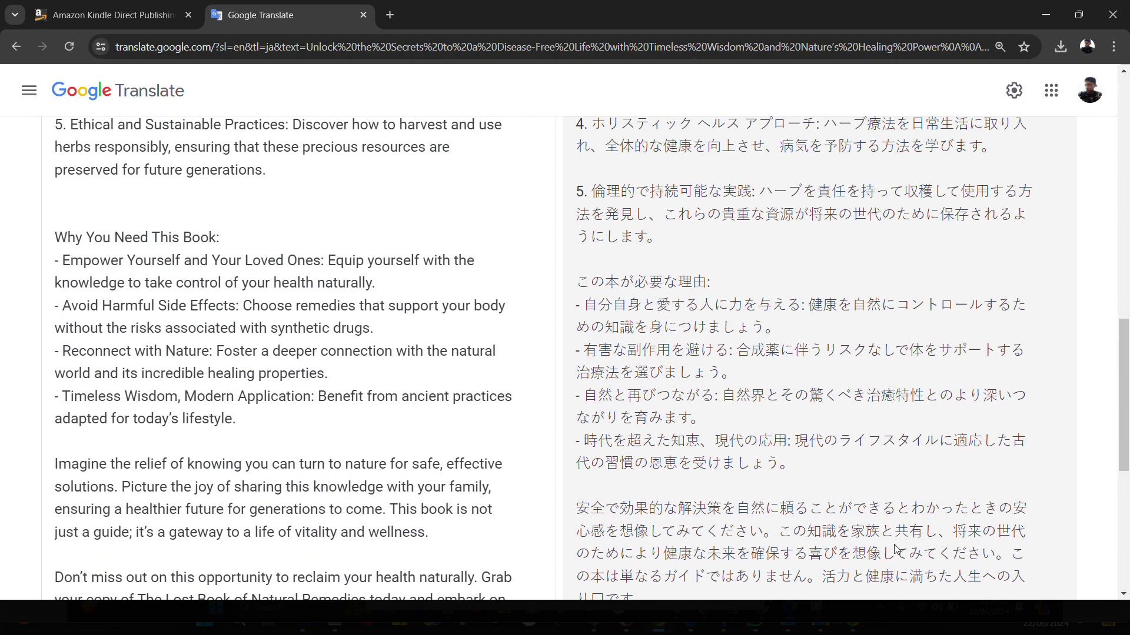
pyautogui.scroll(12, 895, 551)
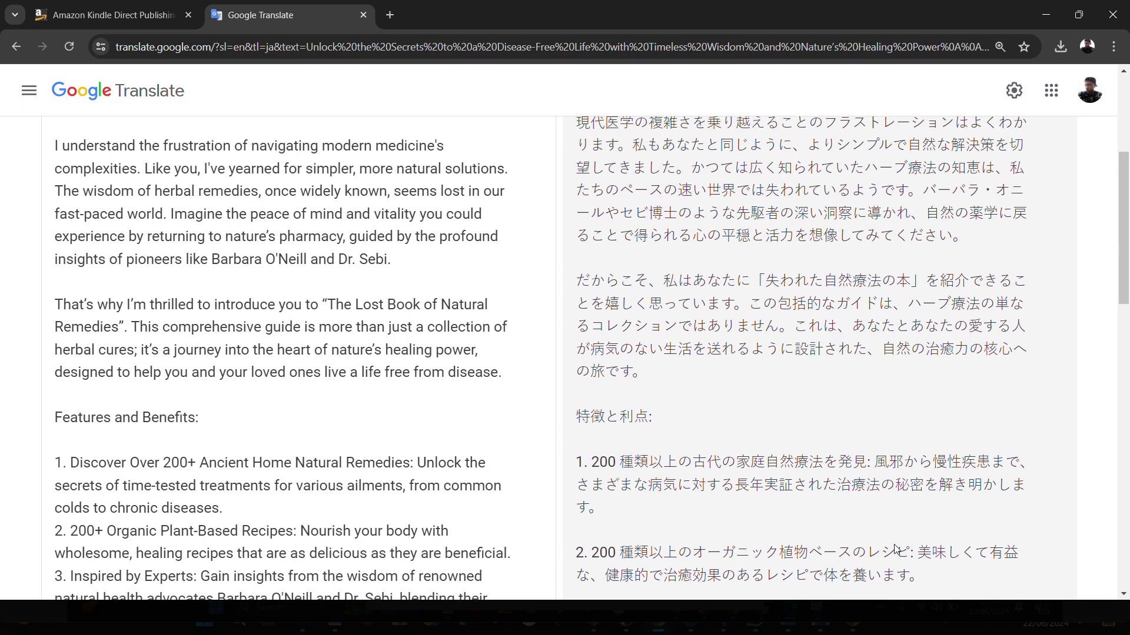
pyautogui.scroll(-20, 895, 550)
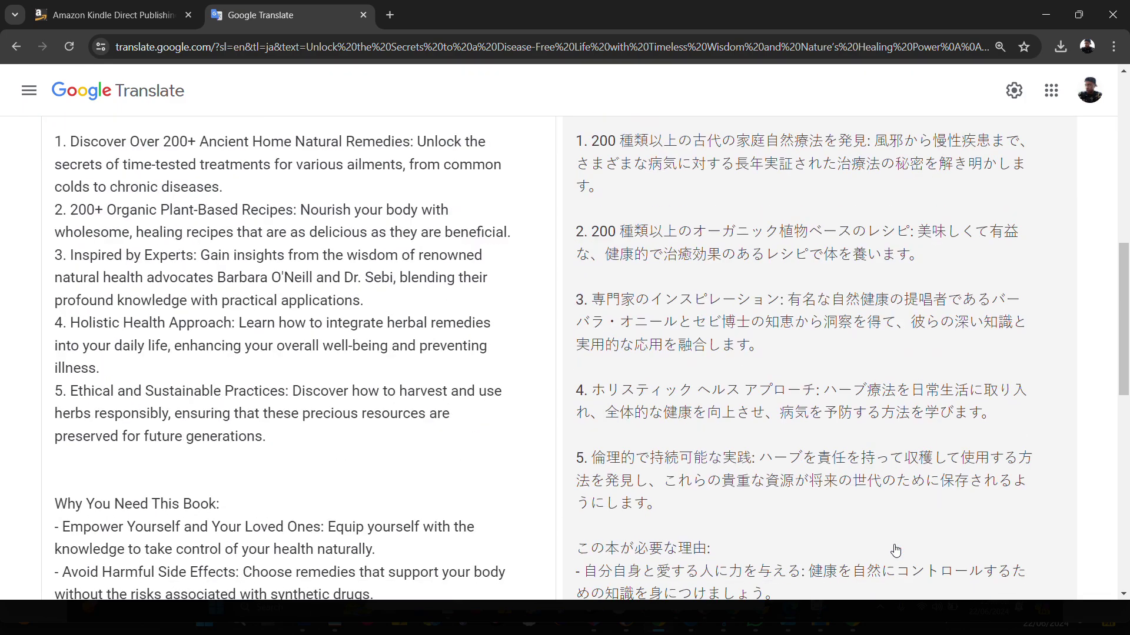
pyautogui.scroll(-3, 896, 550)
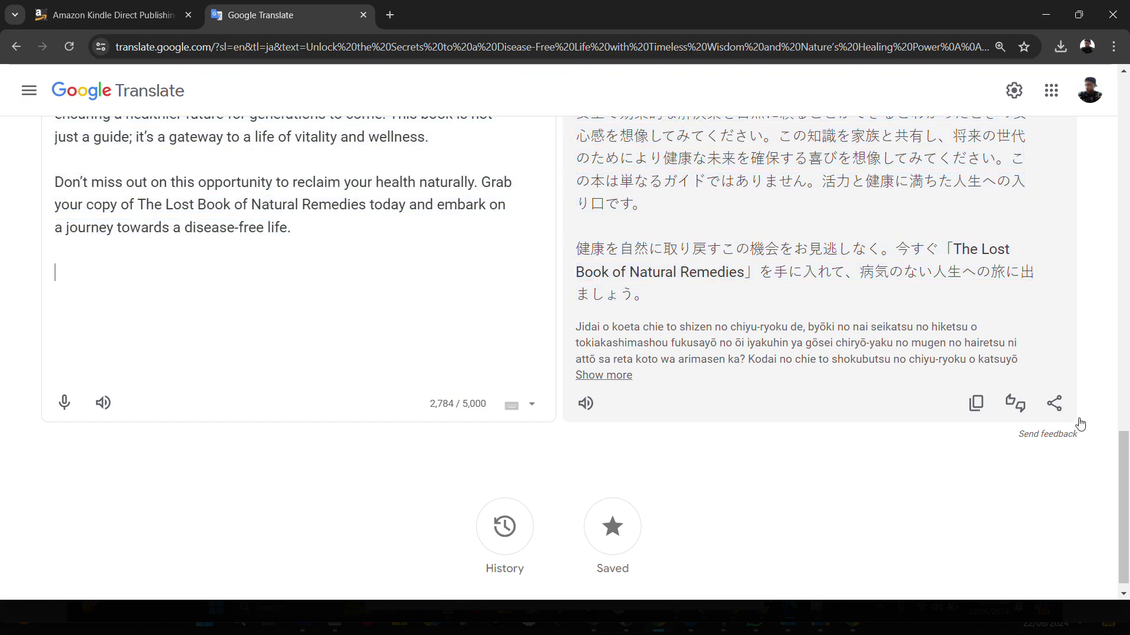
pyautogui.click(968, 411)
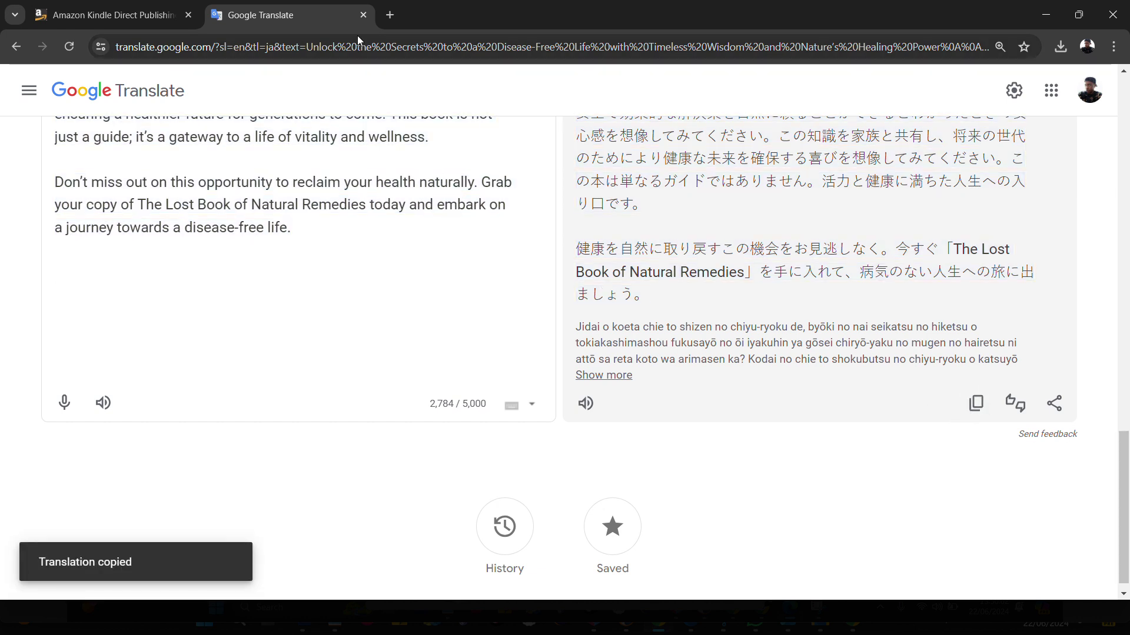
pyautogui.click(69, 47)
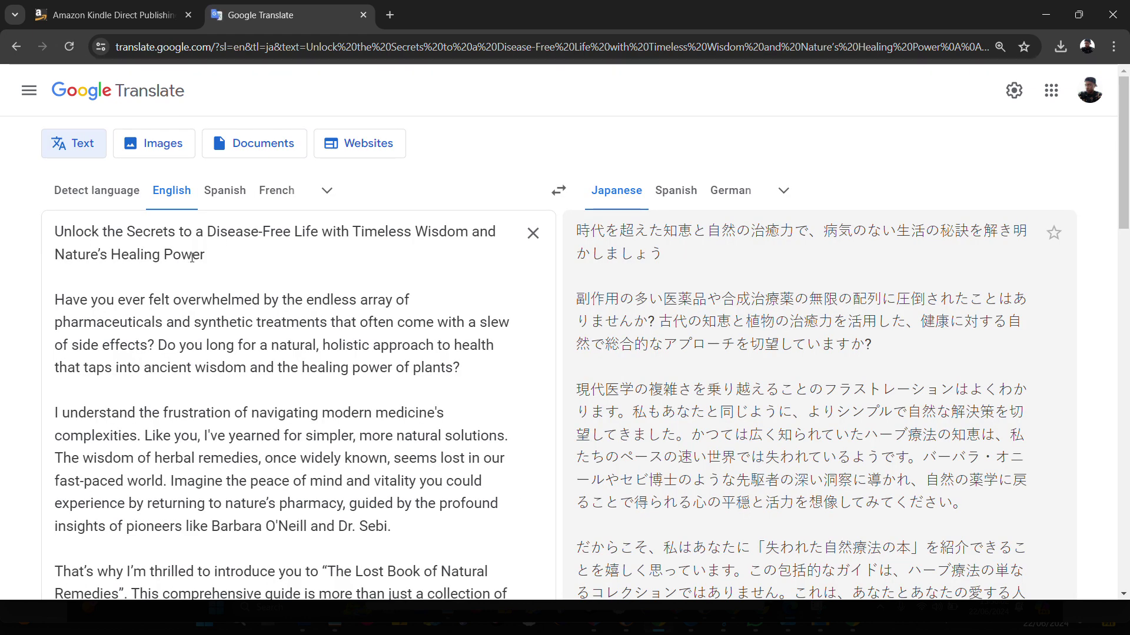
# - Try to rerun the translation by clearing the source text and pasting the last copied text, and empty the source text again
pyautogui.scroll(-10, 504, 279)
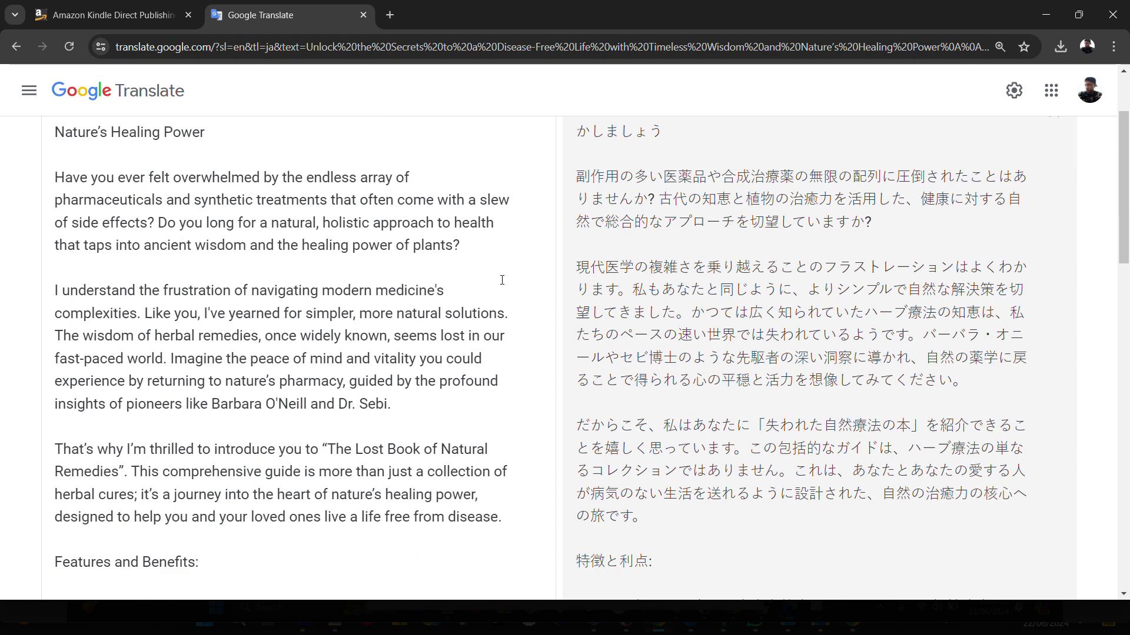
pyautogui.scroll(-8, 503, 283)
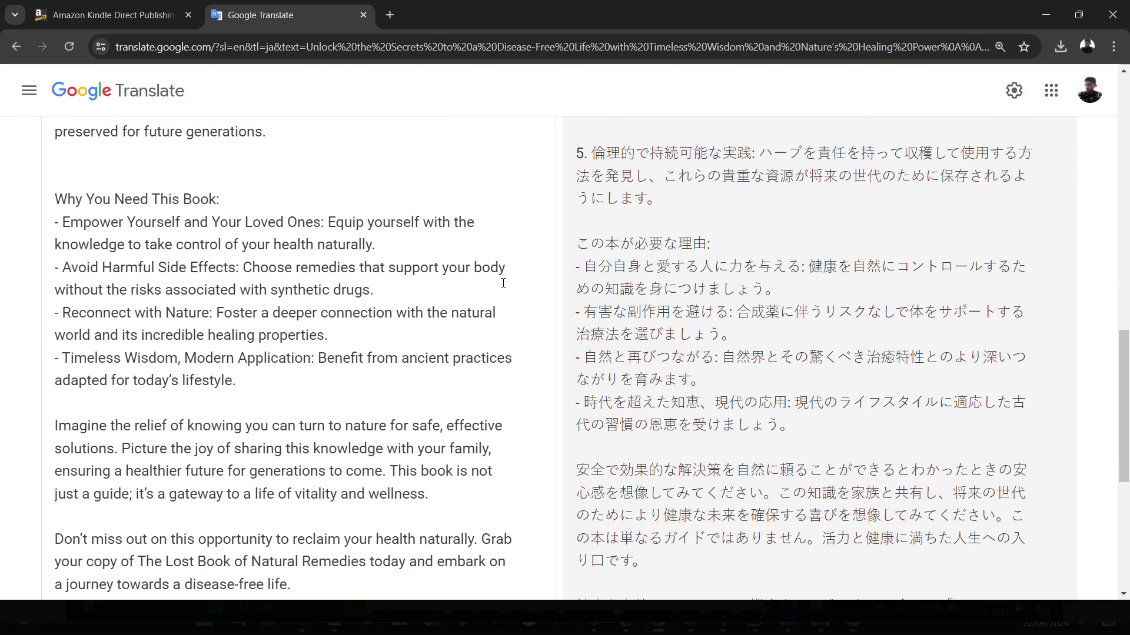
pyautogui.scroll(20, 524, 236)
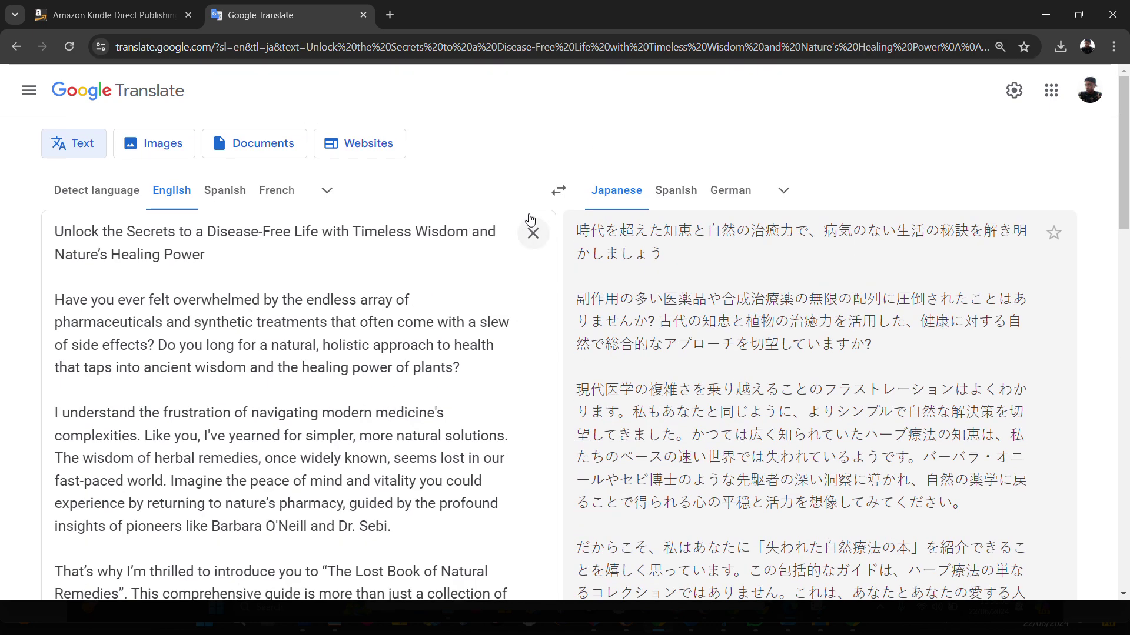
pyautogui.click(533, 234)
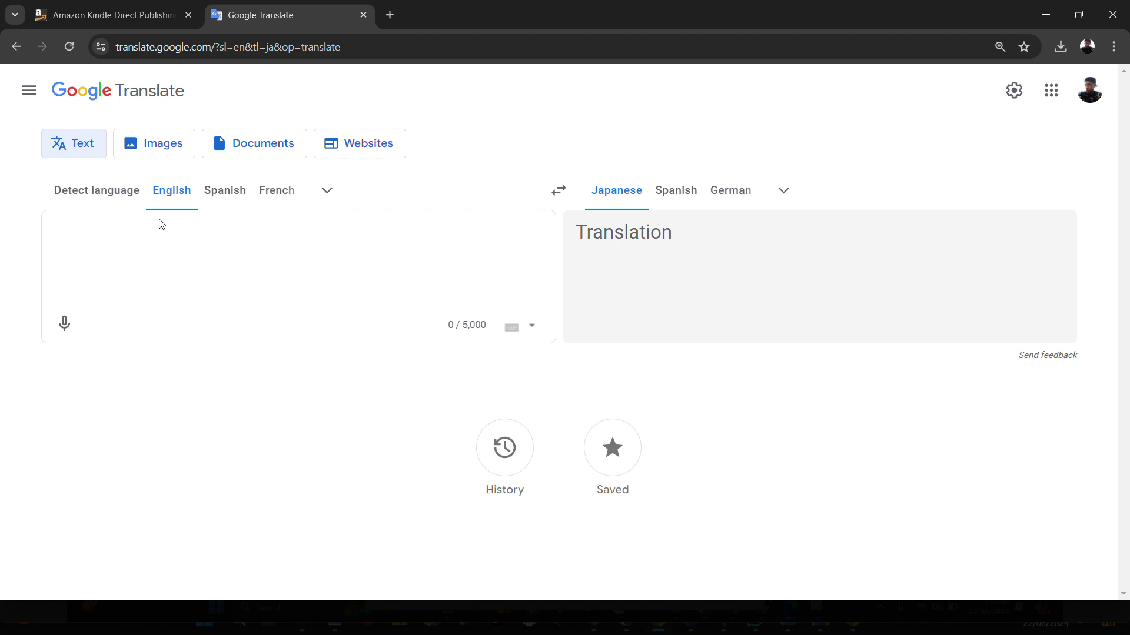
pyautogui.hotkey('ctrl', 'v')
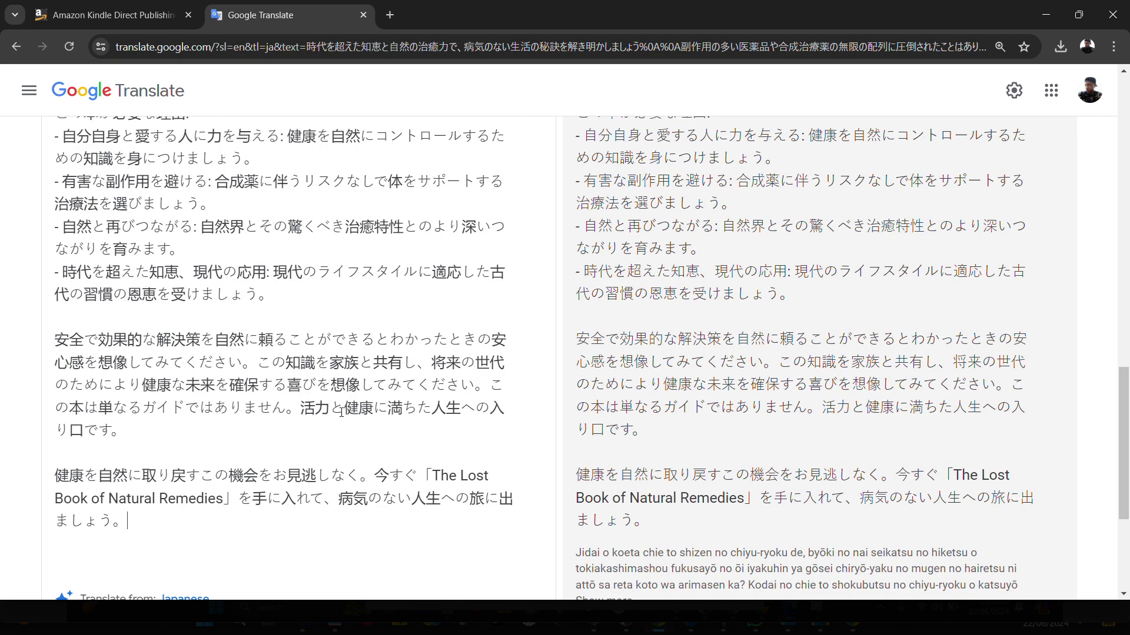
pyautogui.scroll(15, 341, 412)
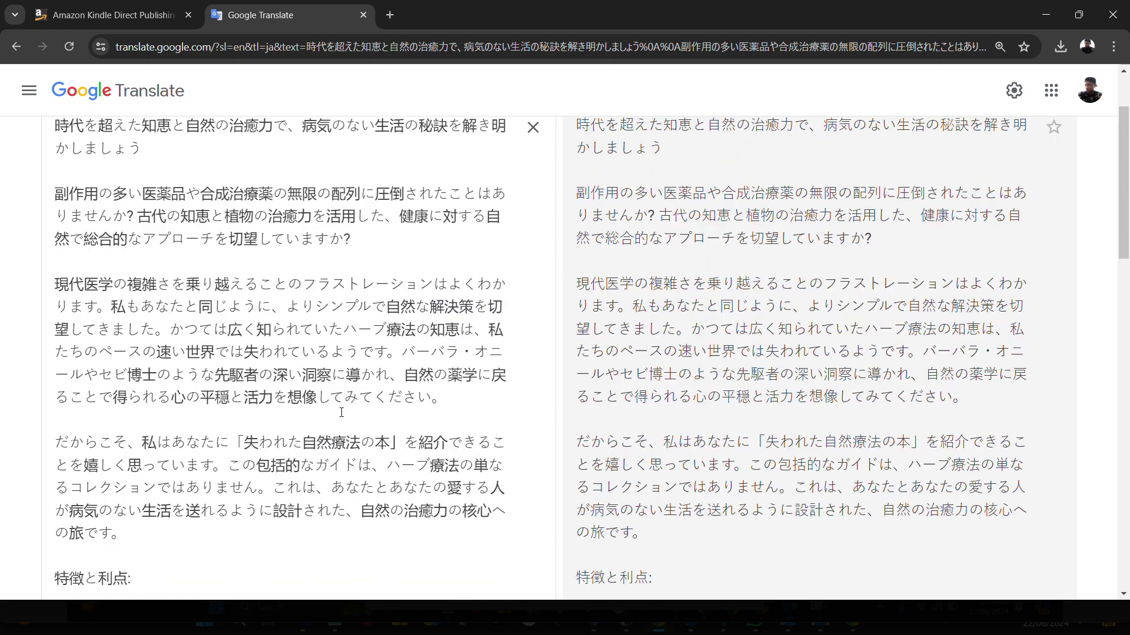
pyautogui.hotkey('ctrl', 'a')
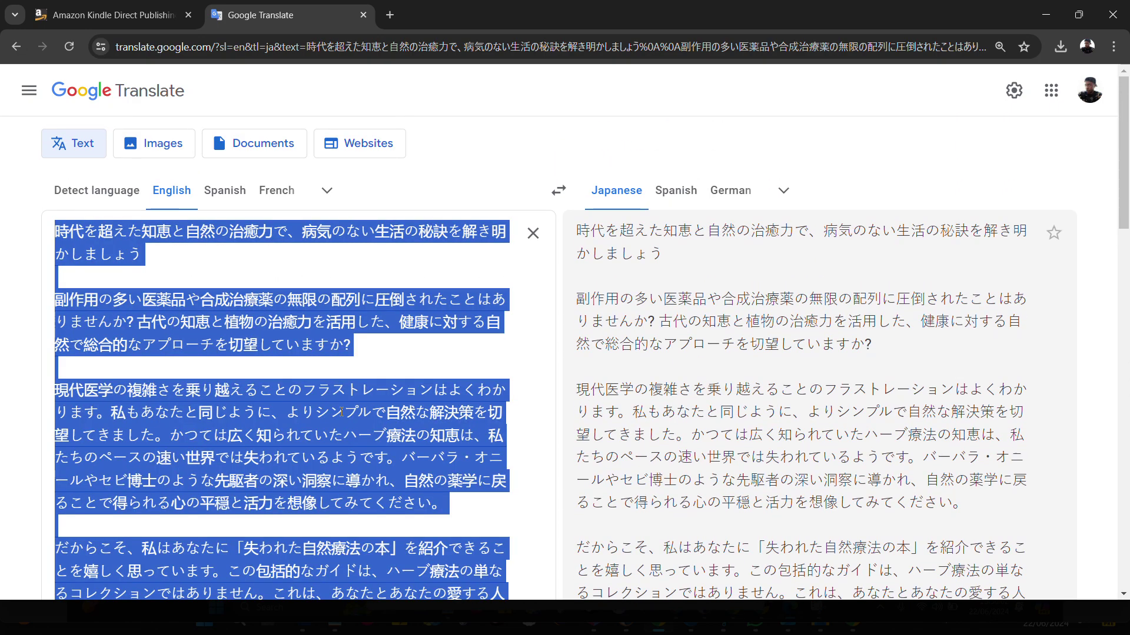
pyautogui.press('BackSpace')
# - Paste the English description beginning "Unlock the Secrets to a Disease-Free Life" from the clipboard history into the source text
pyautogui.press('super')
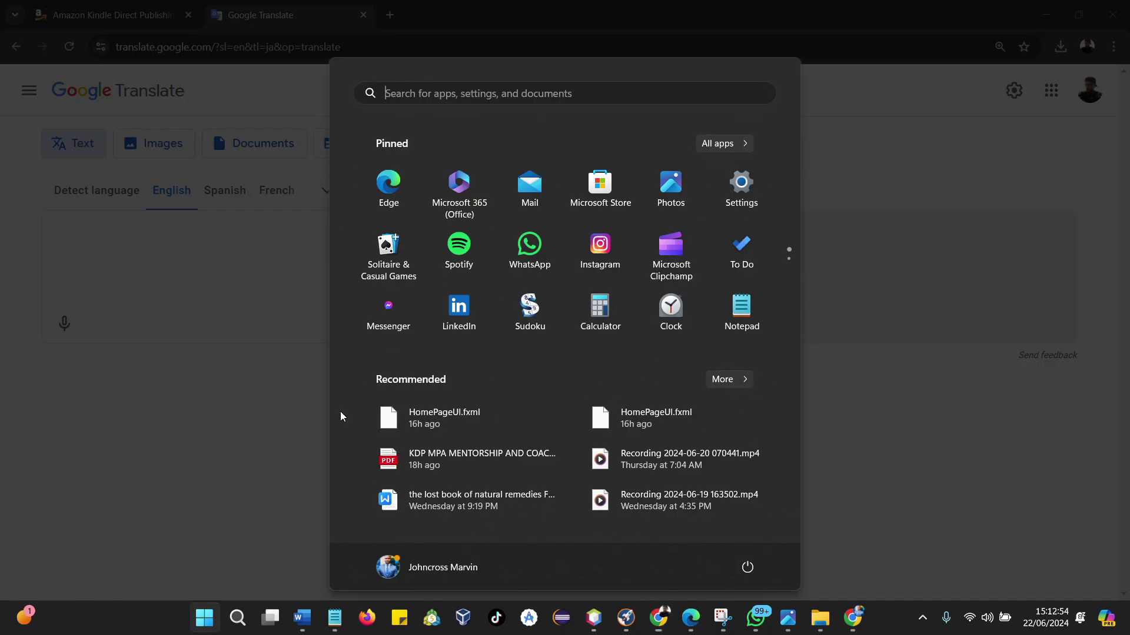
pyautogui.press('super')
pyautogui.press('super+v')
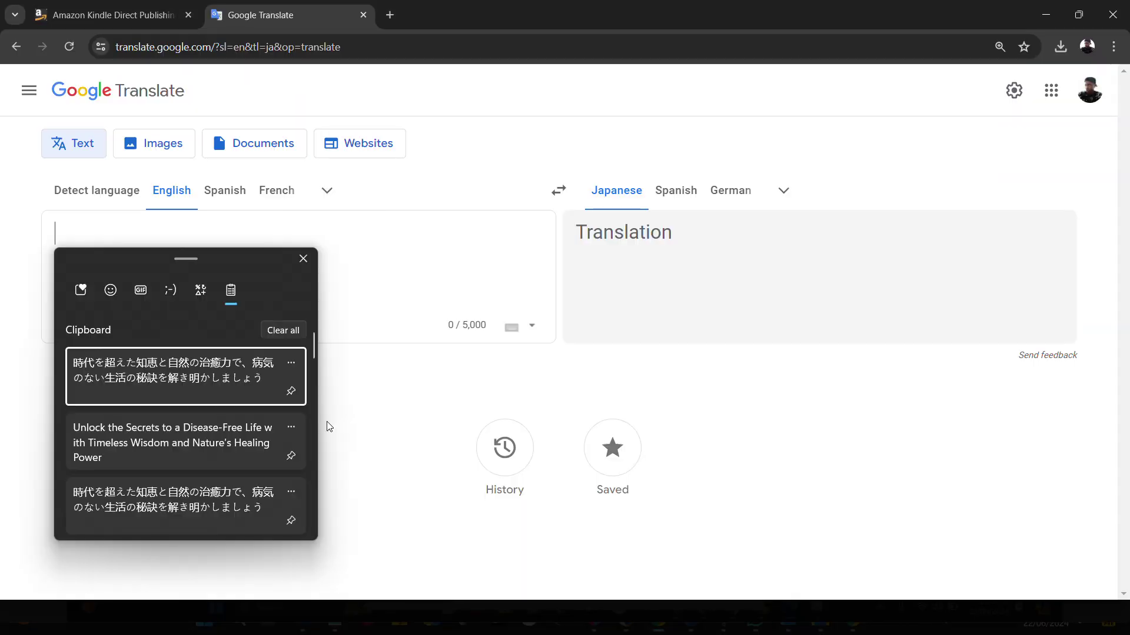
pyautogui.click(212, 442)
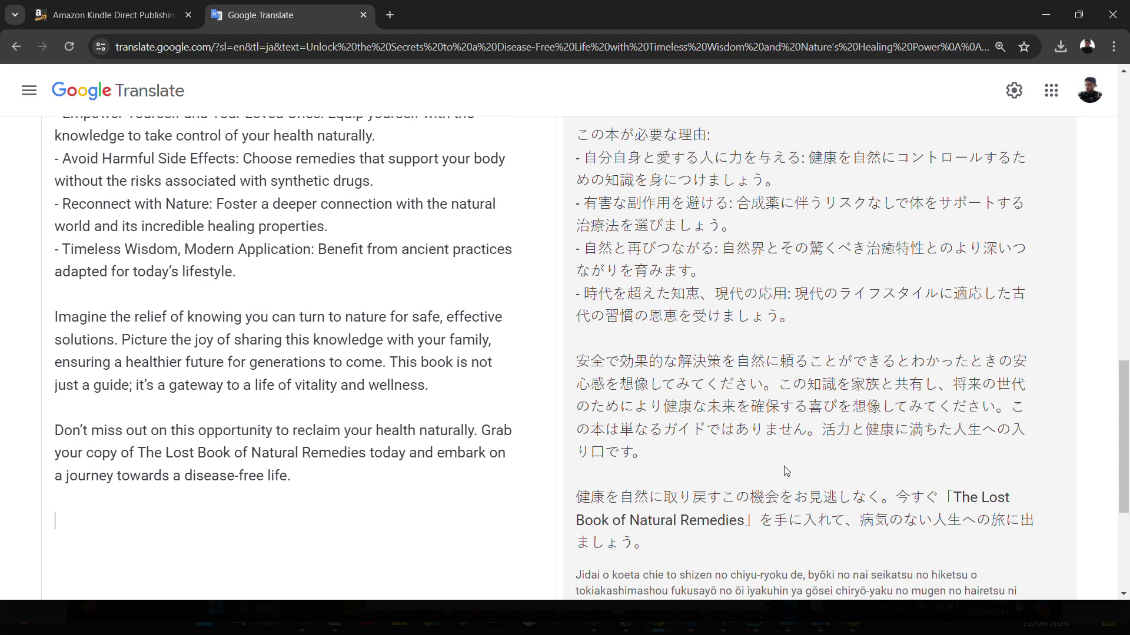
# - Copy the full Japanese translation of the description
pyautogui.scroll(-3, 706, 476)
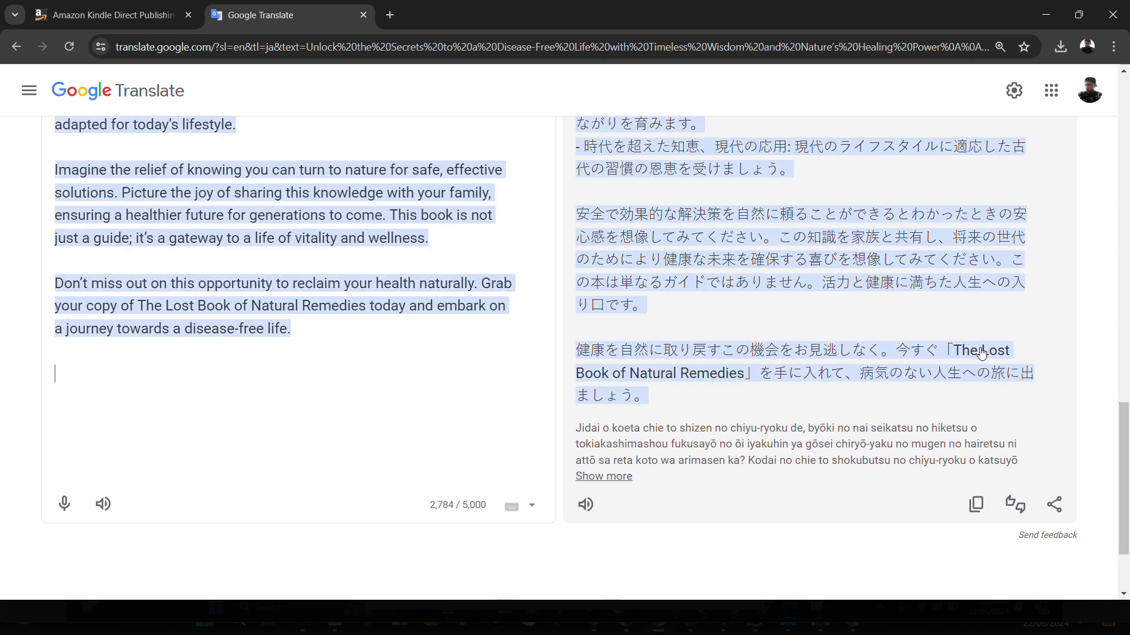
pyautogui.hotkey('ctrl', 'a')
pyautogui.click(987, 356)
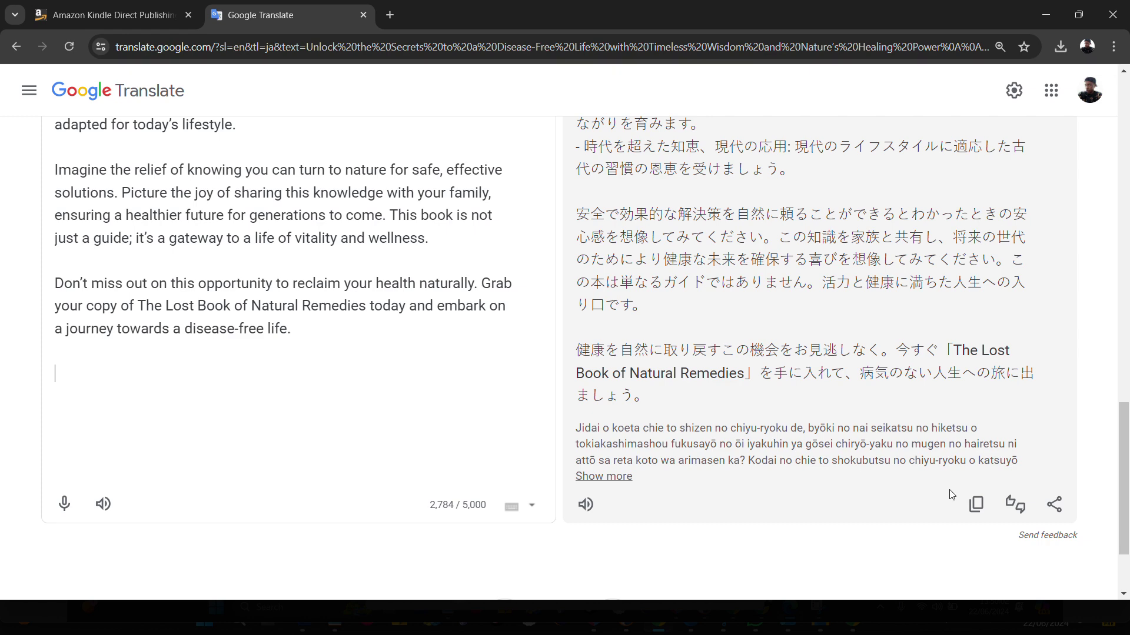
pyautogui.click(976, 504)
pyautogui.scroll(1, 352, 241)
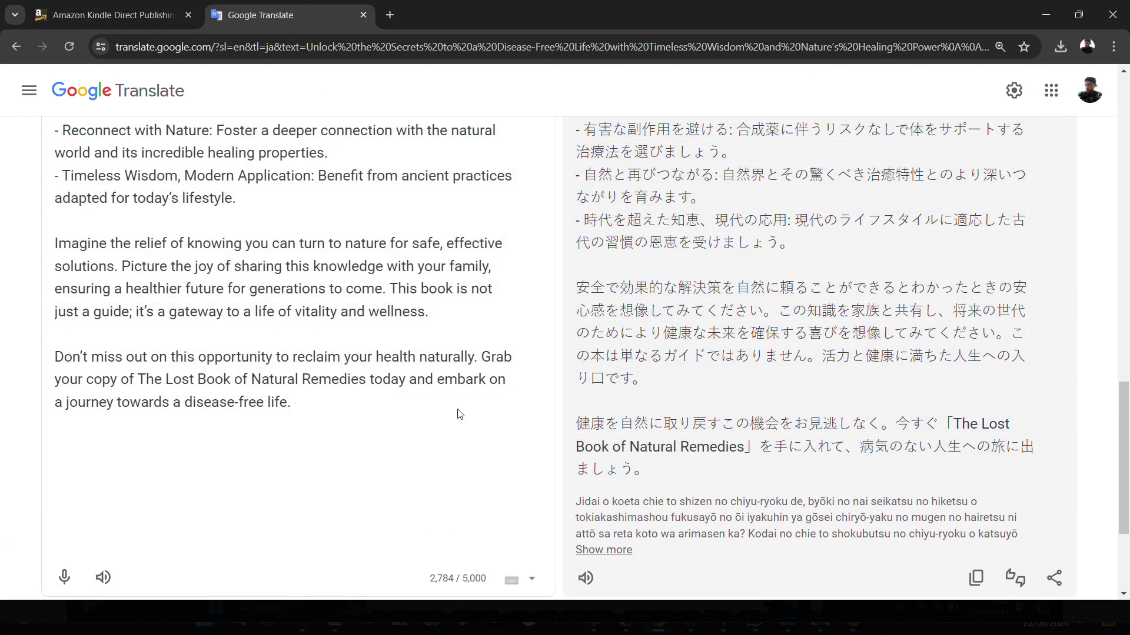
# - Switch to the Notepad file and replace the selected English description with the copied Japanese translation
pyautogui.click(333, 618)
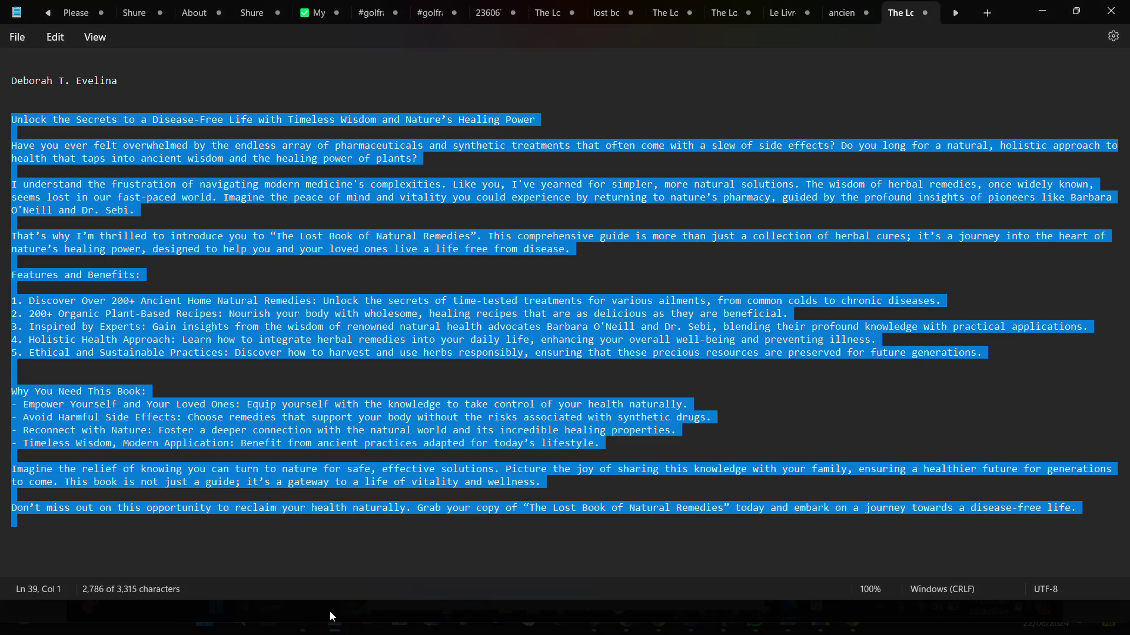
pyautogui.scroll(2, 235, 243)
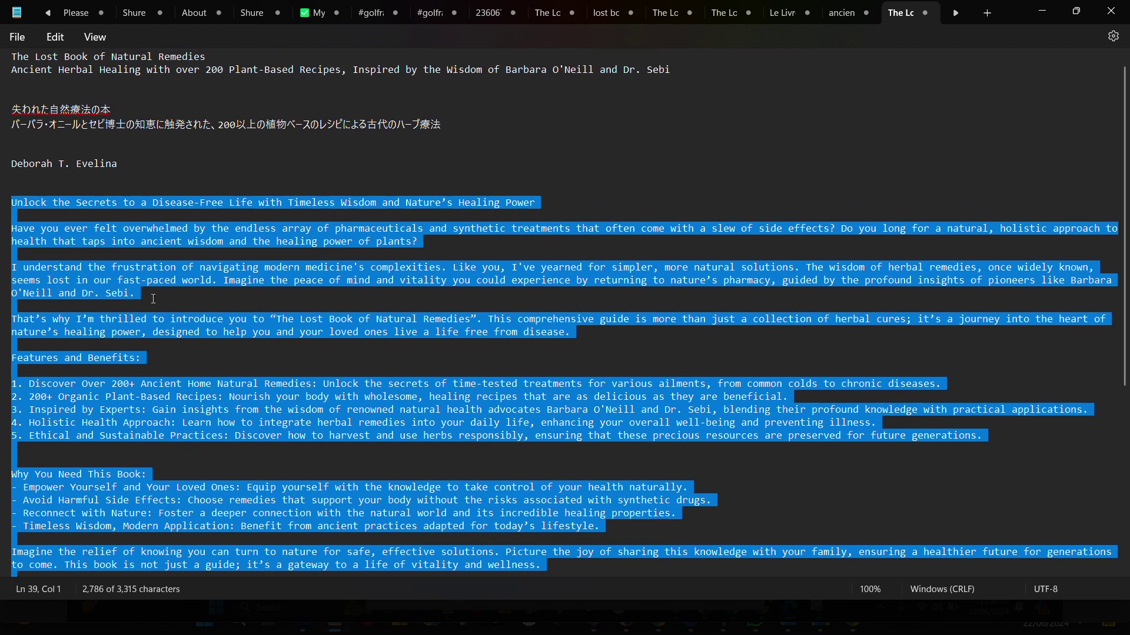
pyautogui.scroll(-3, 331, 389)
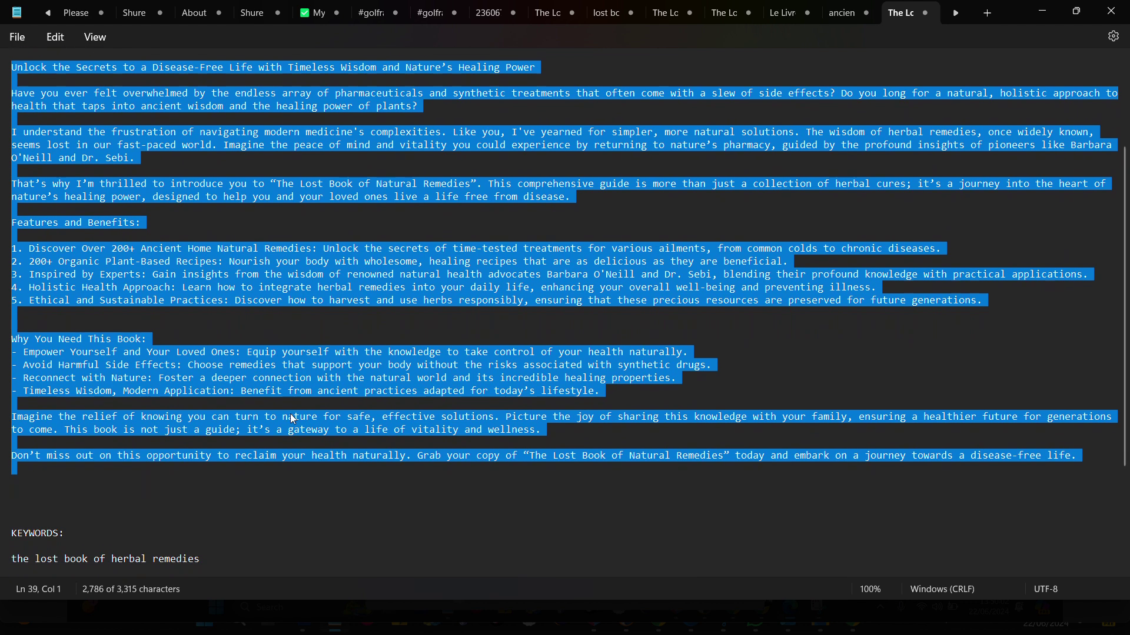
pyautogui.scroll(1, 274, 421)
pyautogui.press('Delete')
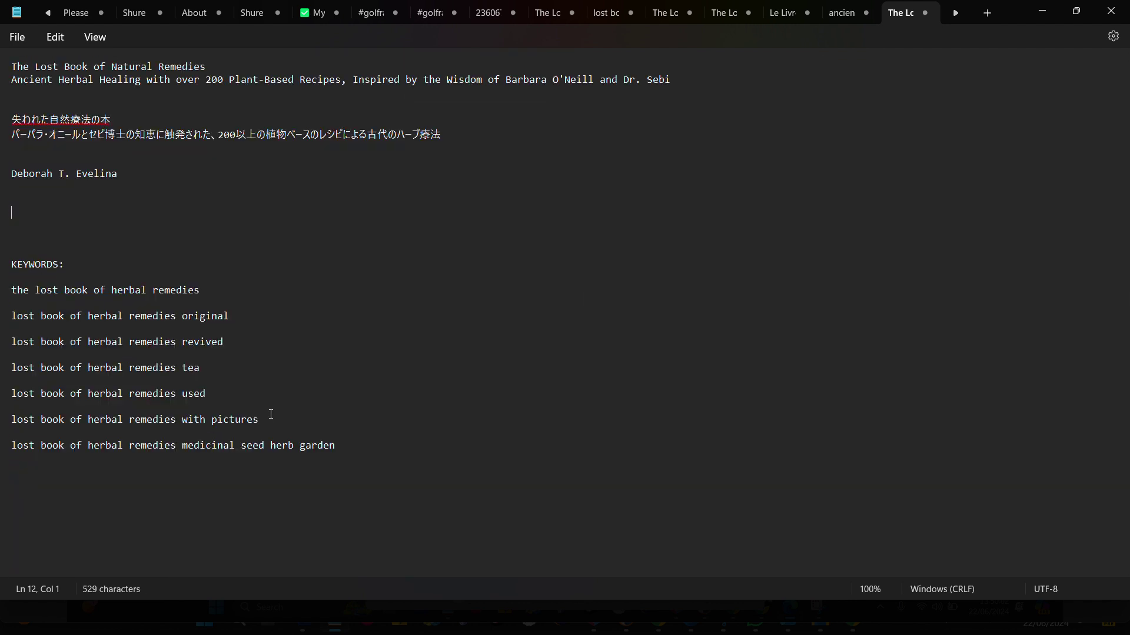
pyautogui.hotkey('ctrl', 'v')
pyautogui.scroll(-4, 343, 451)
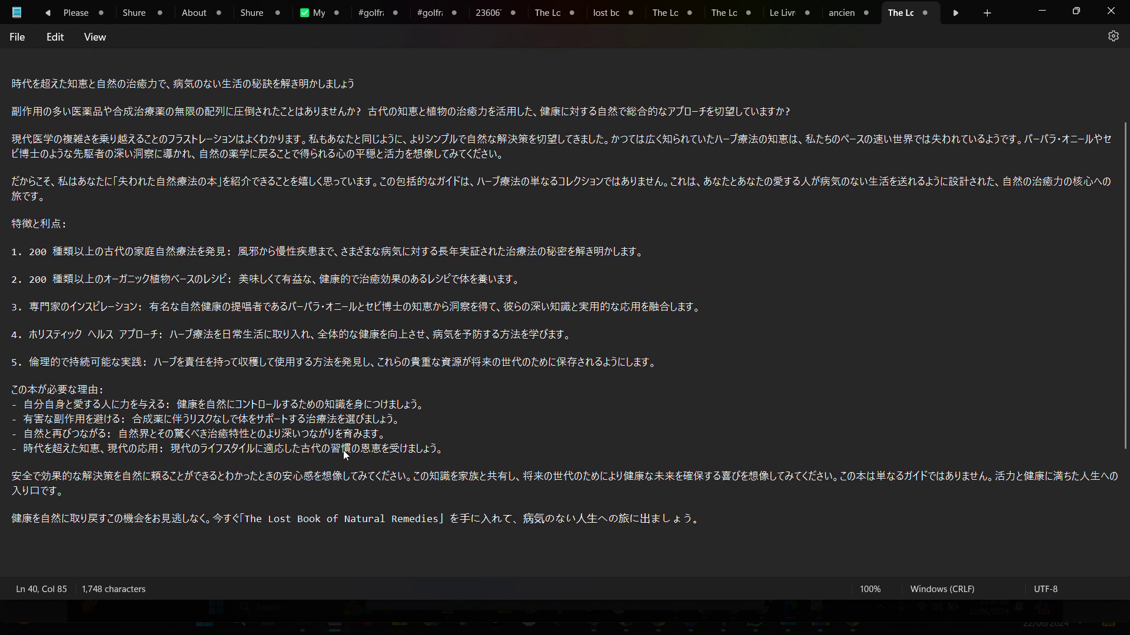
# - Copy the English entries under KEYWORDS and paste them into Google Translate in place of the description
pyautogui.scroll(-2, 342, 453)
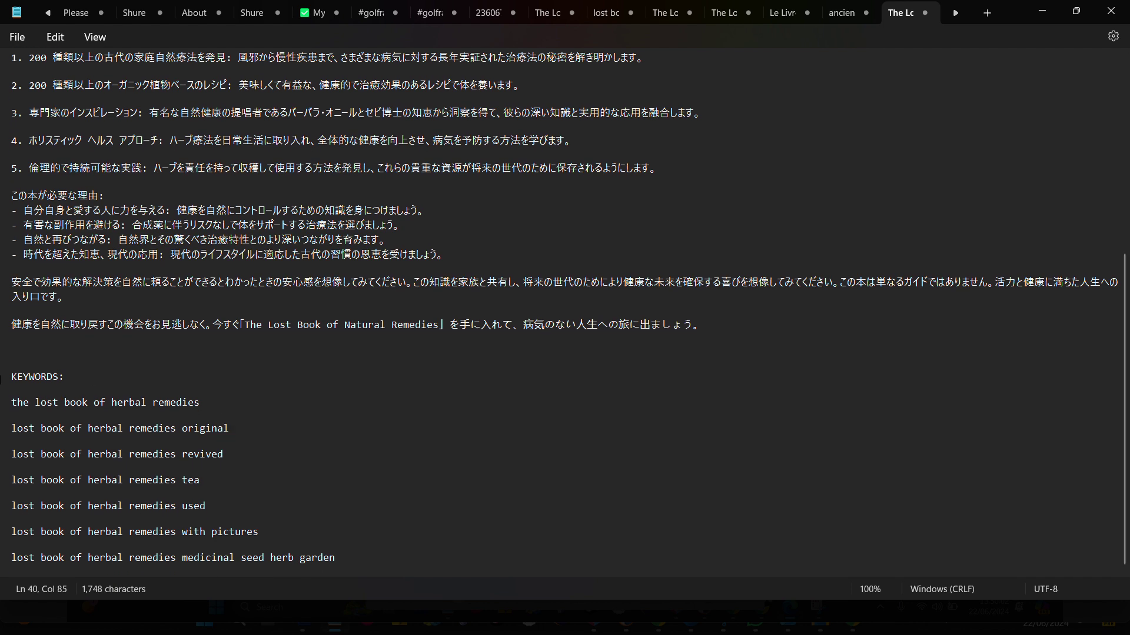
pyautogui.moveTo(12, 401); pyautogui.dragTo(344, 574)
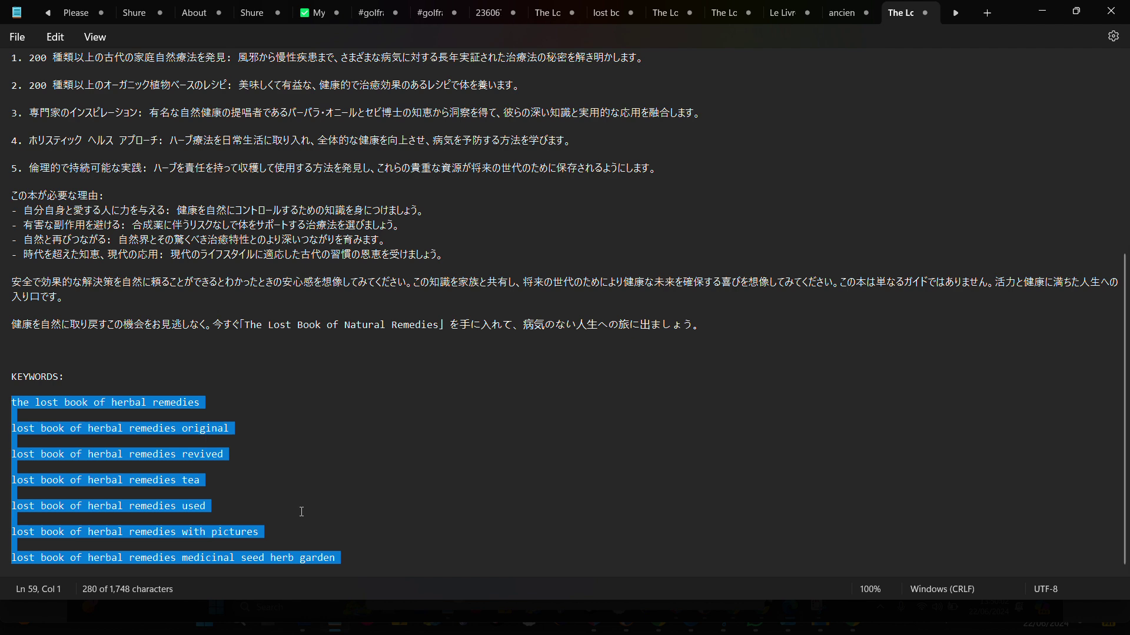
pyautogui.click(627, 618)
pyautogui.scroll(13, 511, 402)
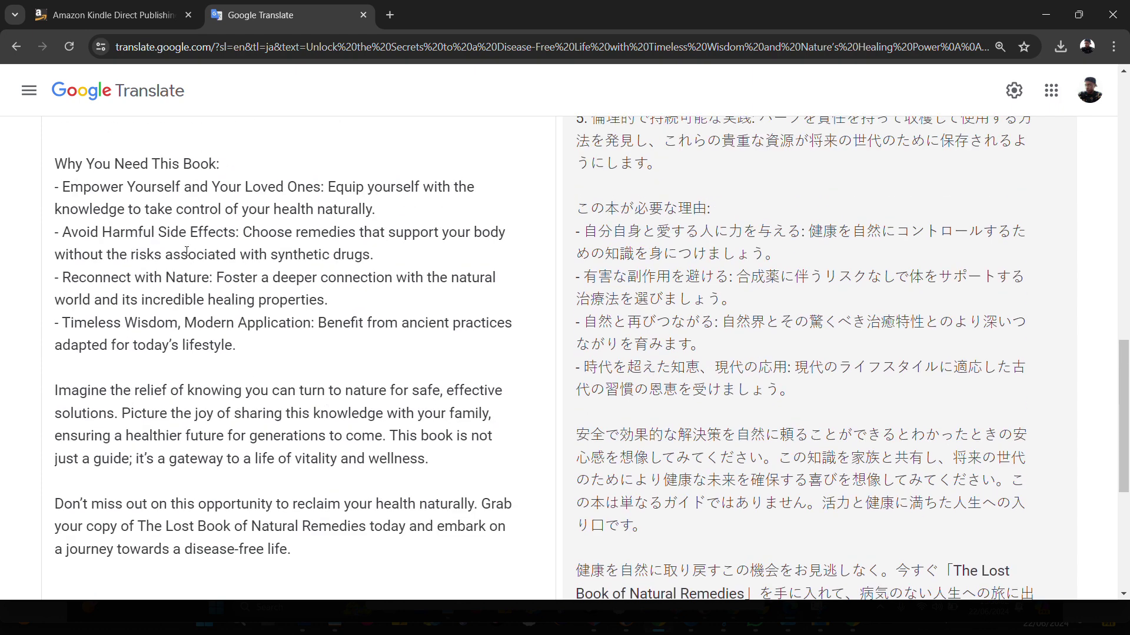
pyautogui.scroll(10, 243, 235)
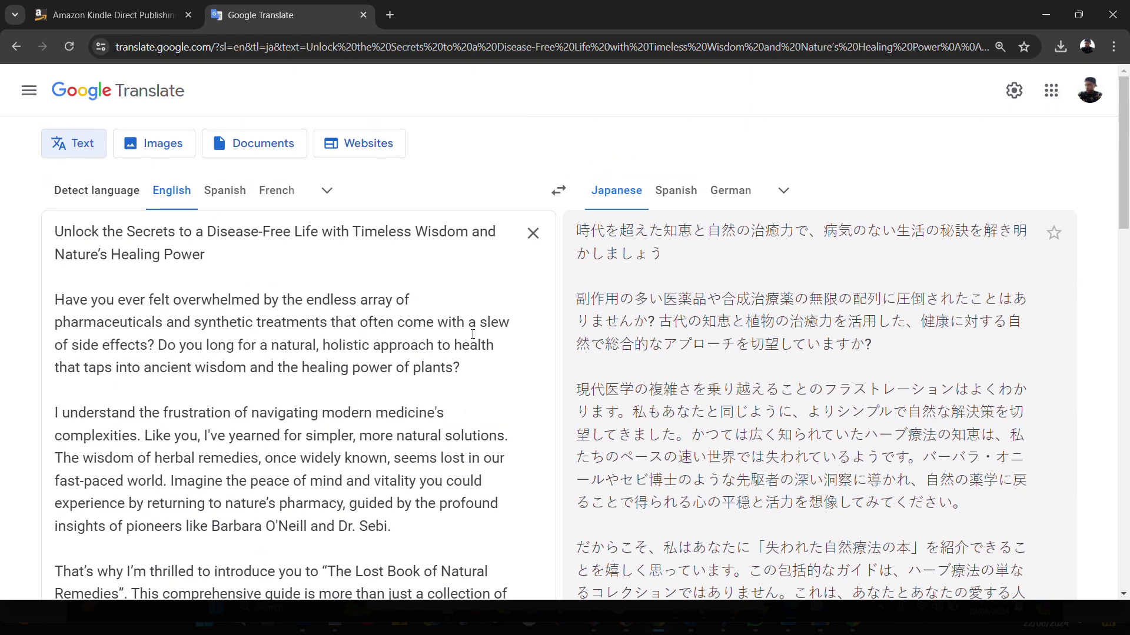
pyautogui.click(531, 237)
pyautogui.hotkey('ctrl', 'v')
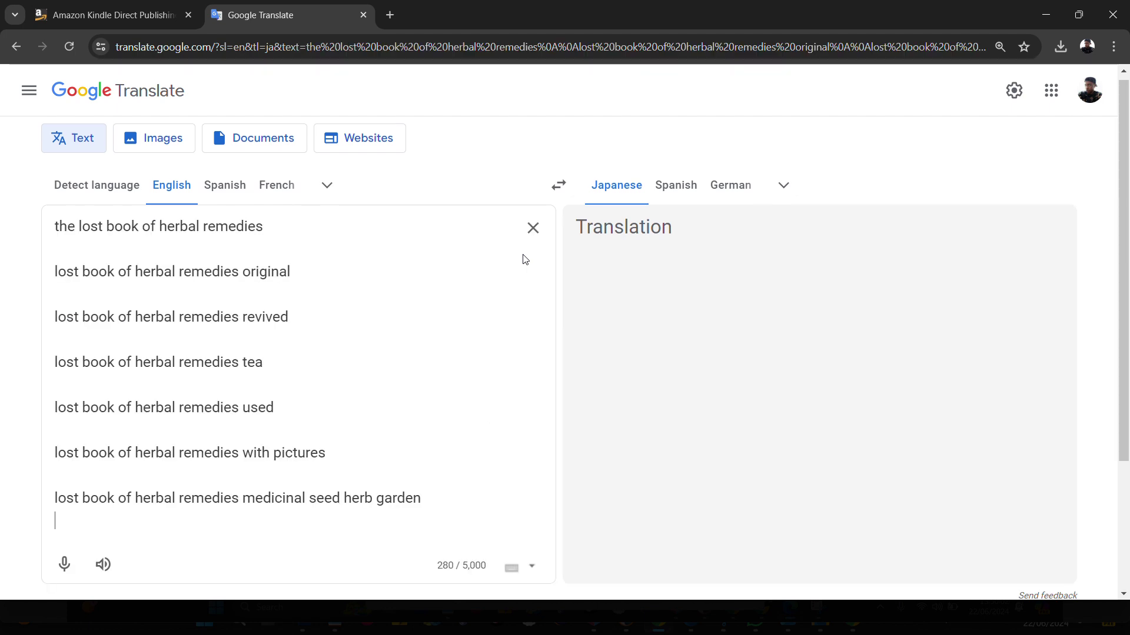
# - Copy the Japanese translation of the keywords and switch back to the Notepad file
pyautogui.scroll(-1, 606, 413)
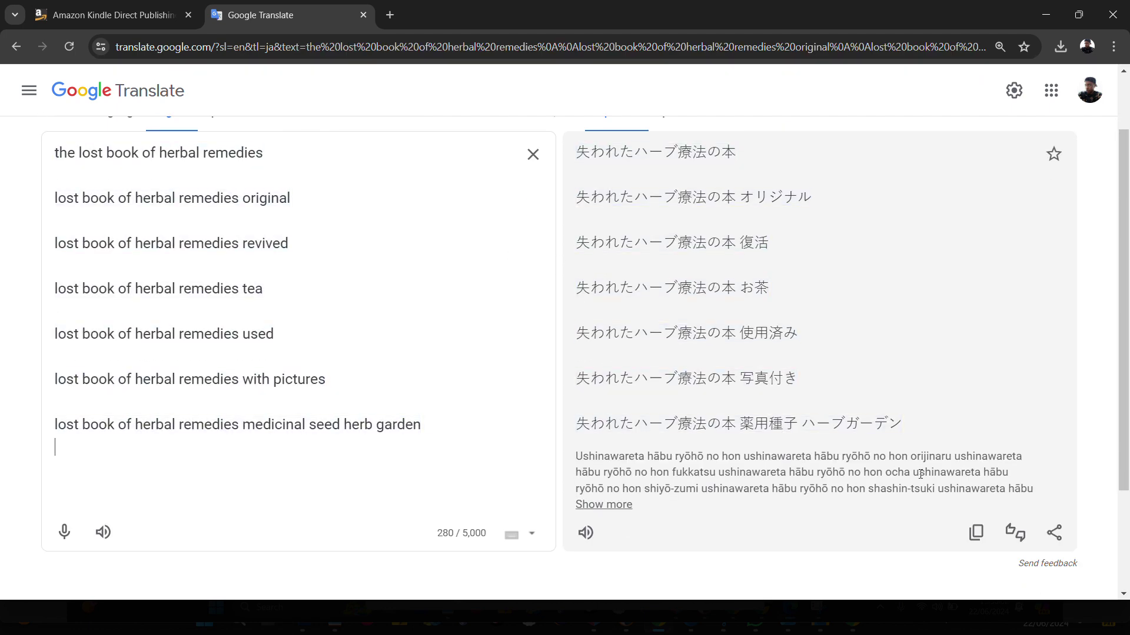
pyautogui.click(975, 534)
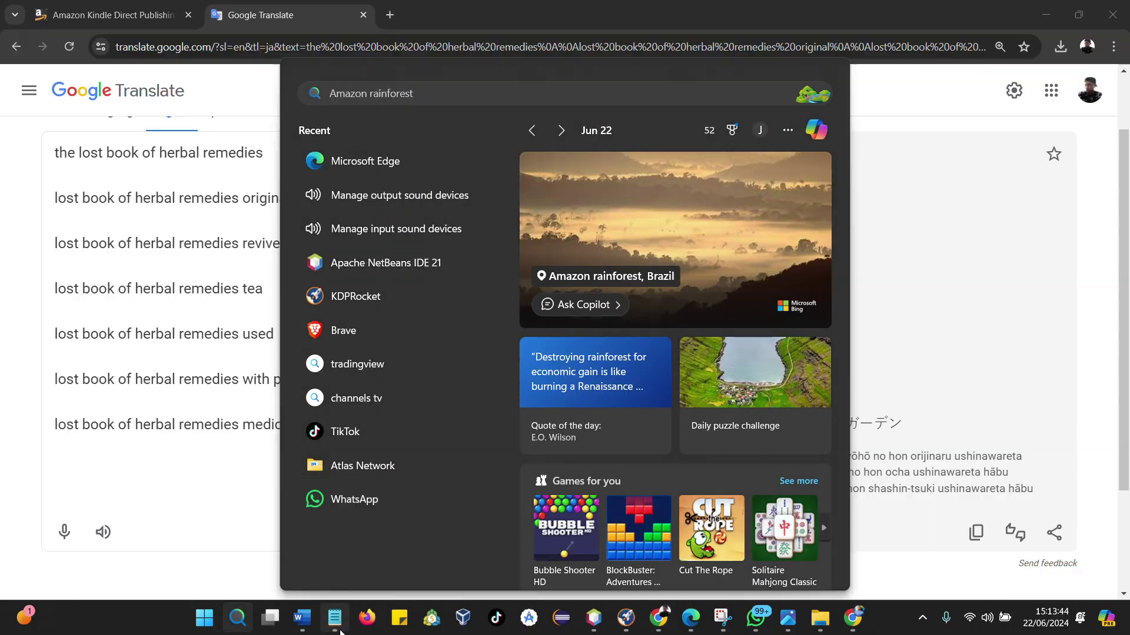
pyautogui.click(339, 627)
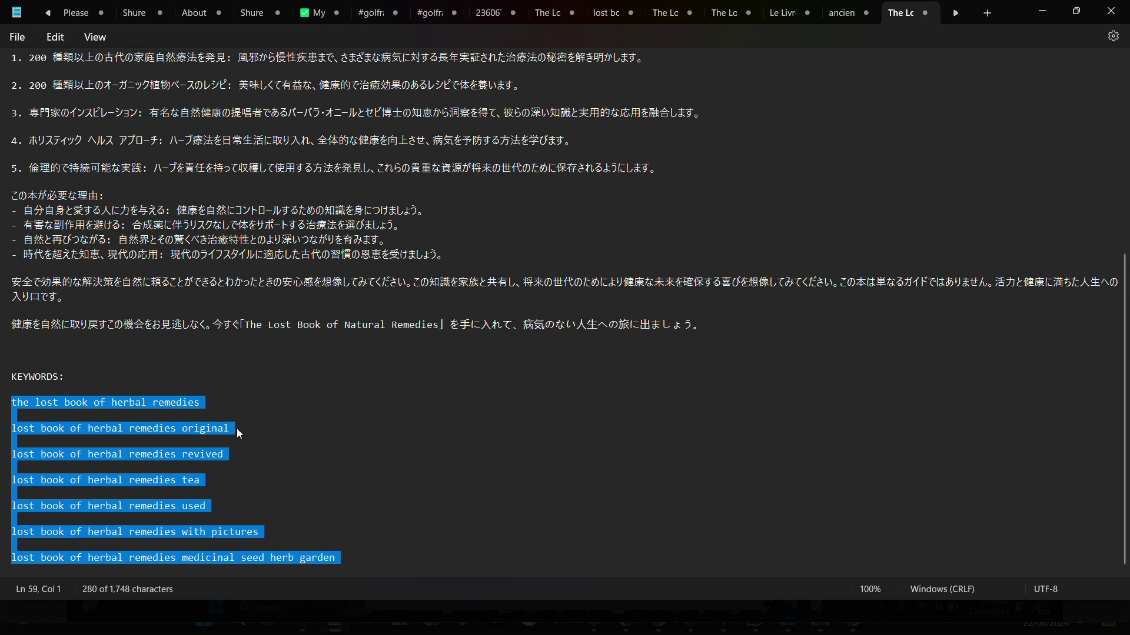
# - Insert blank lines below the KEYWORDS heading and paste the Japanese keywords there, above the English ones
pyautogui.click(99, 383)
pyautogui.press('Return')
pyautogui.press('Return')
pyautogui.press('Return')
pyautogui.press('Return')
pyautogui.press('Return')
pyautogui.press('Return')
pyautogui.press('Return')
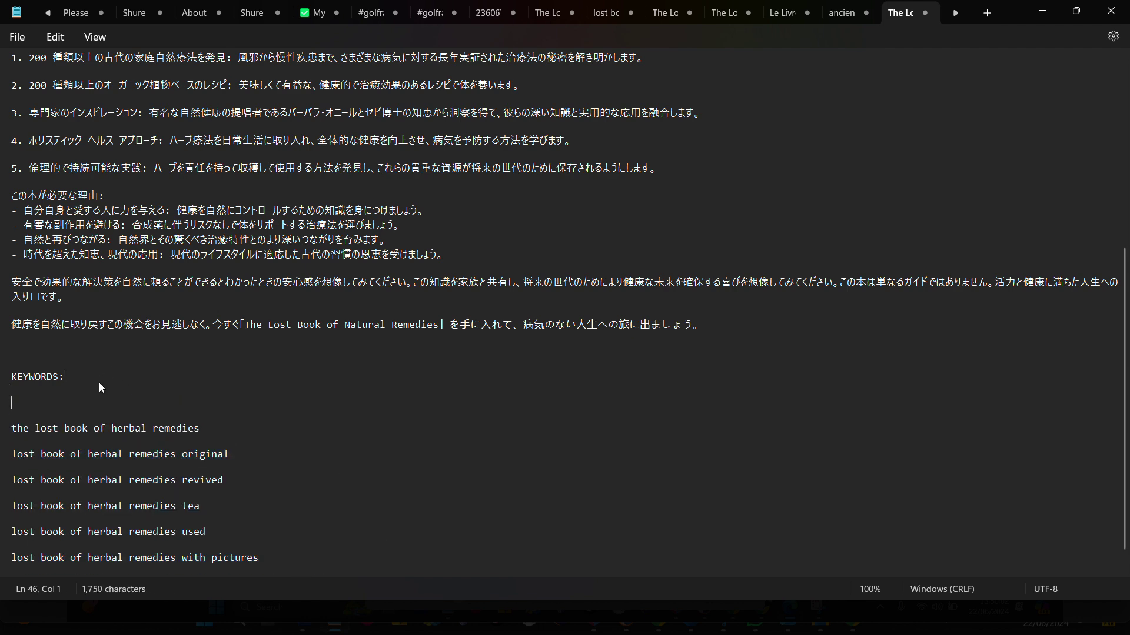
pyautogui.press('Up')
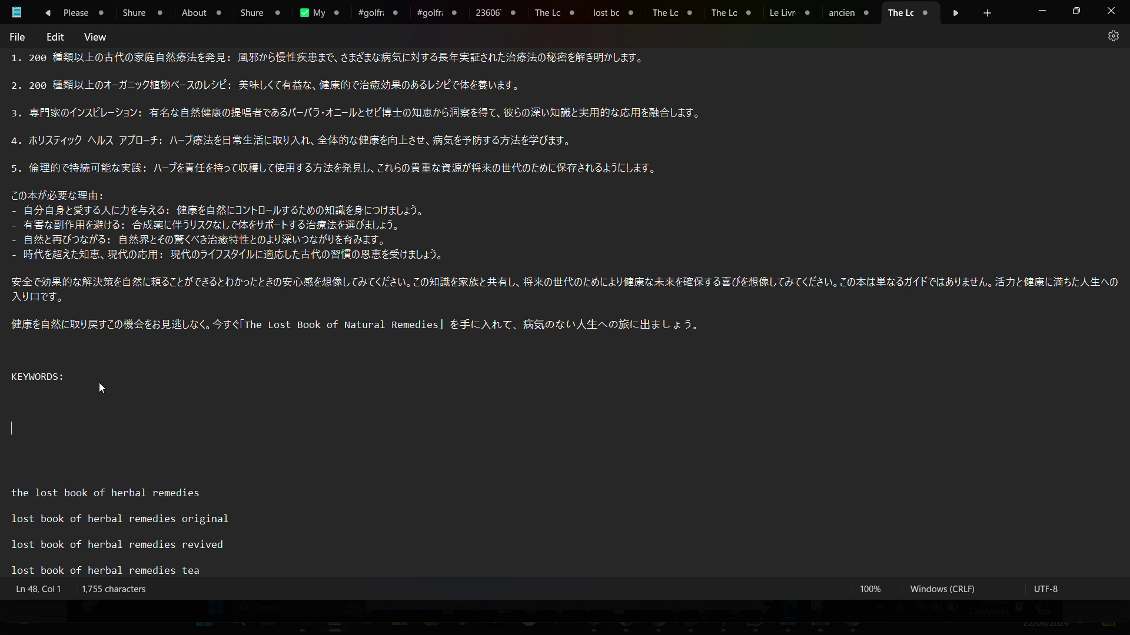
pyautogui.press('Up')
pyautogui.press('Up')
pyautogui.press('Up')
pyautogui.press('Up')
pyautogui.hotkey('ctrl', 'v')
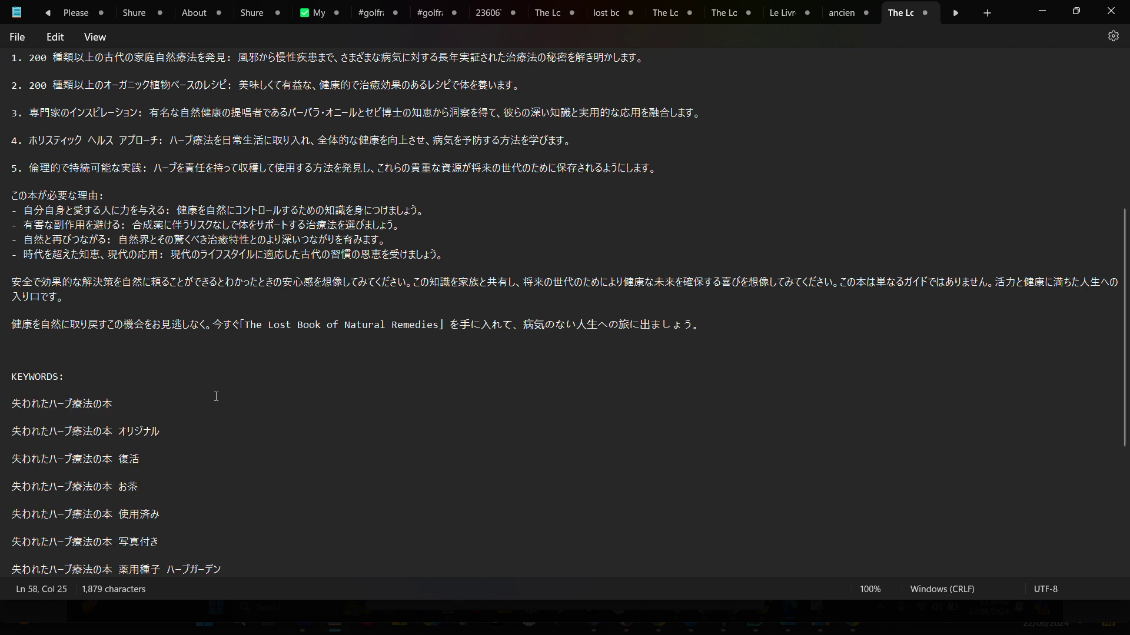
pyautogui.scroll(-2, 217, 397)
pyautogui.scroll(10, 395, 347)
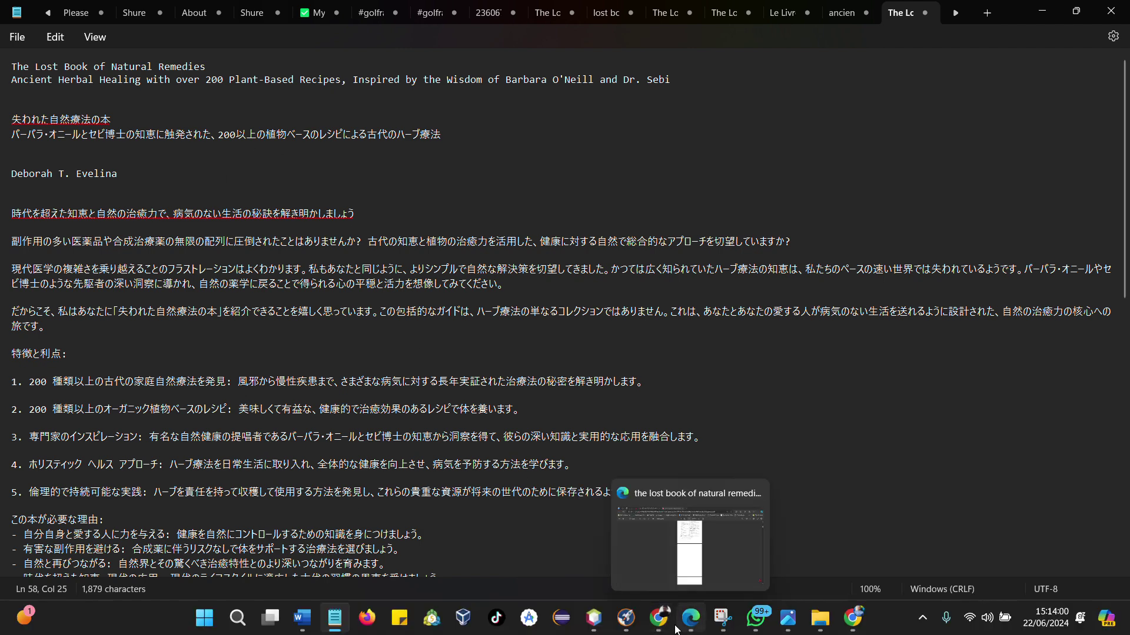
pyautogui.moveTo(660, 618)
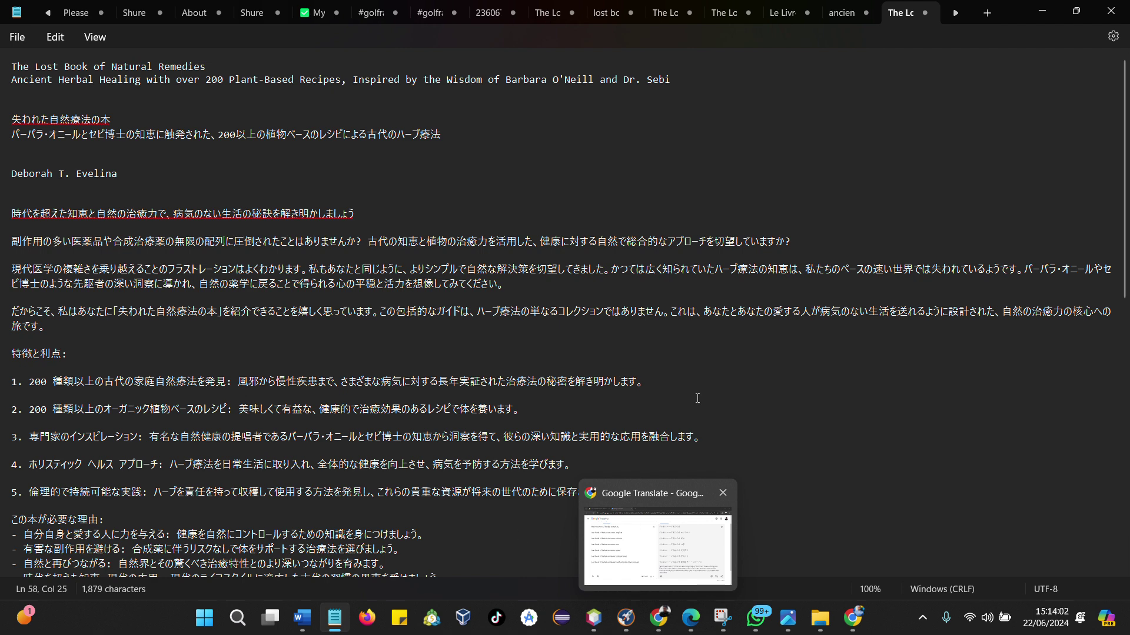
pyautogui.click(450, 198)
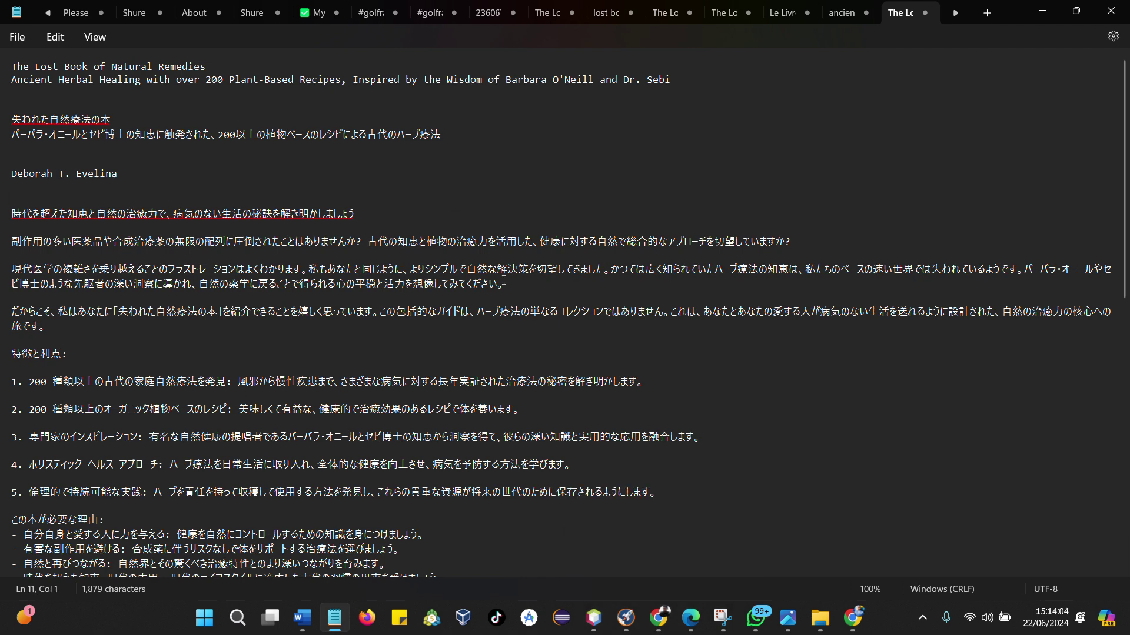